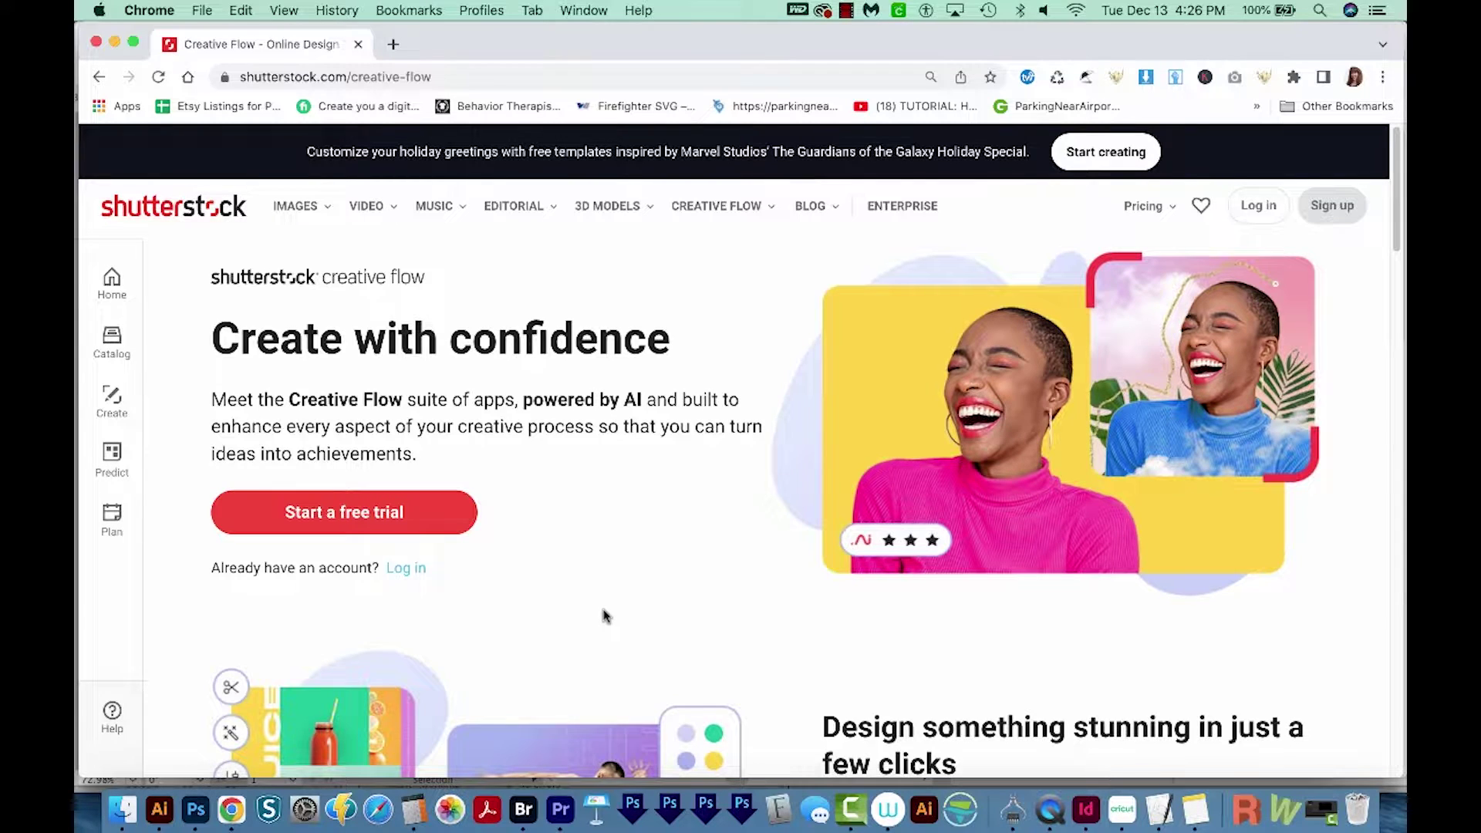
pyautogui.scroll(-2, 603, 617)
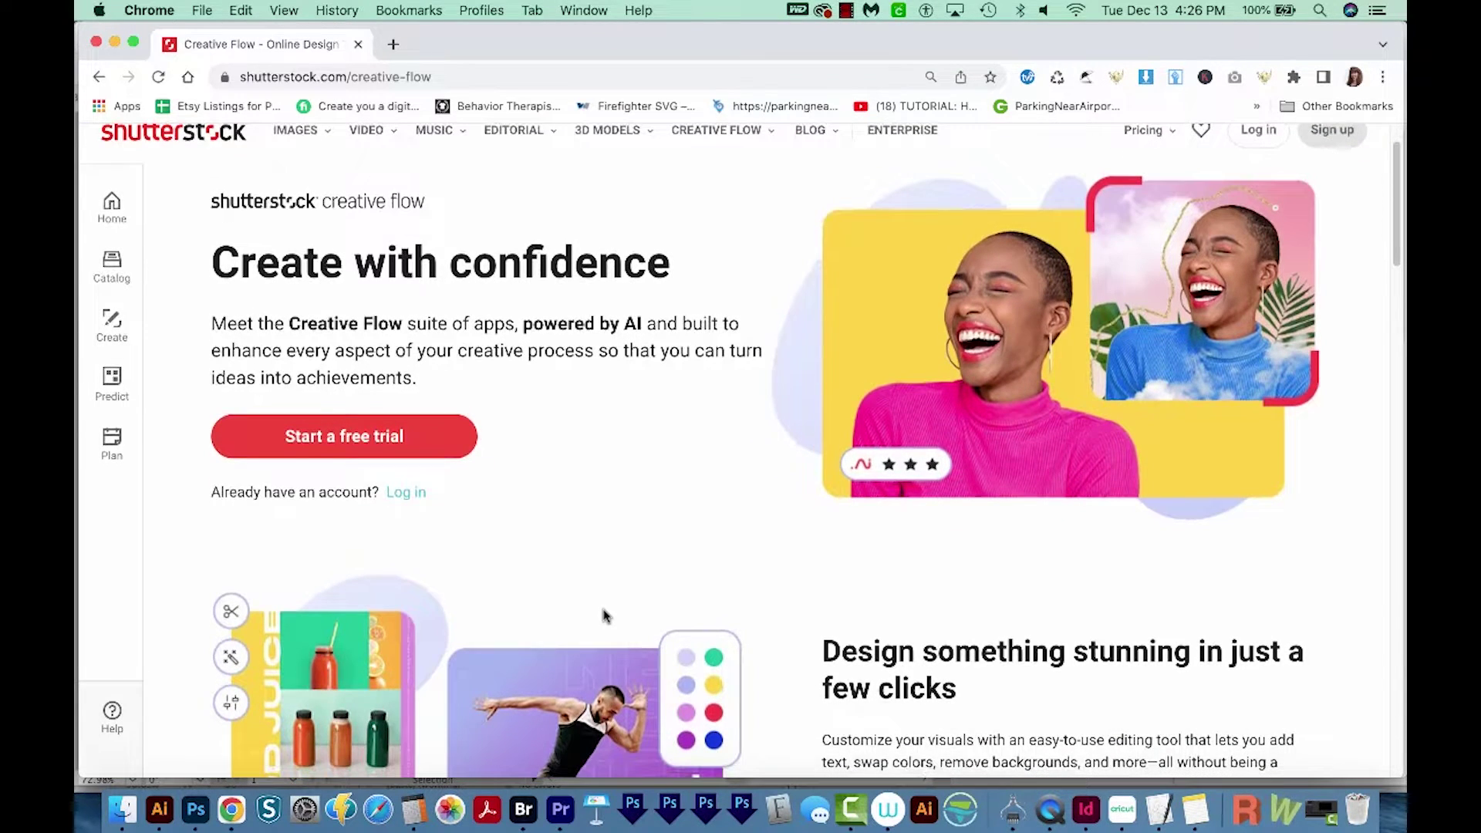
pyautogui.scroll(-2, 604, 617)
pyautogui.scroll(-1, 603, 610)
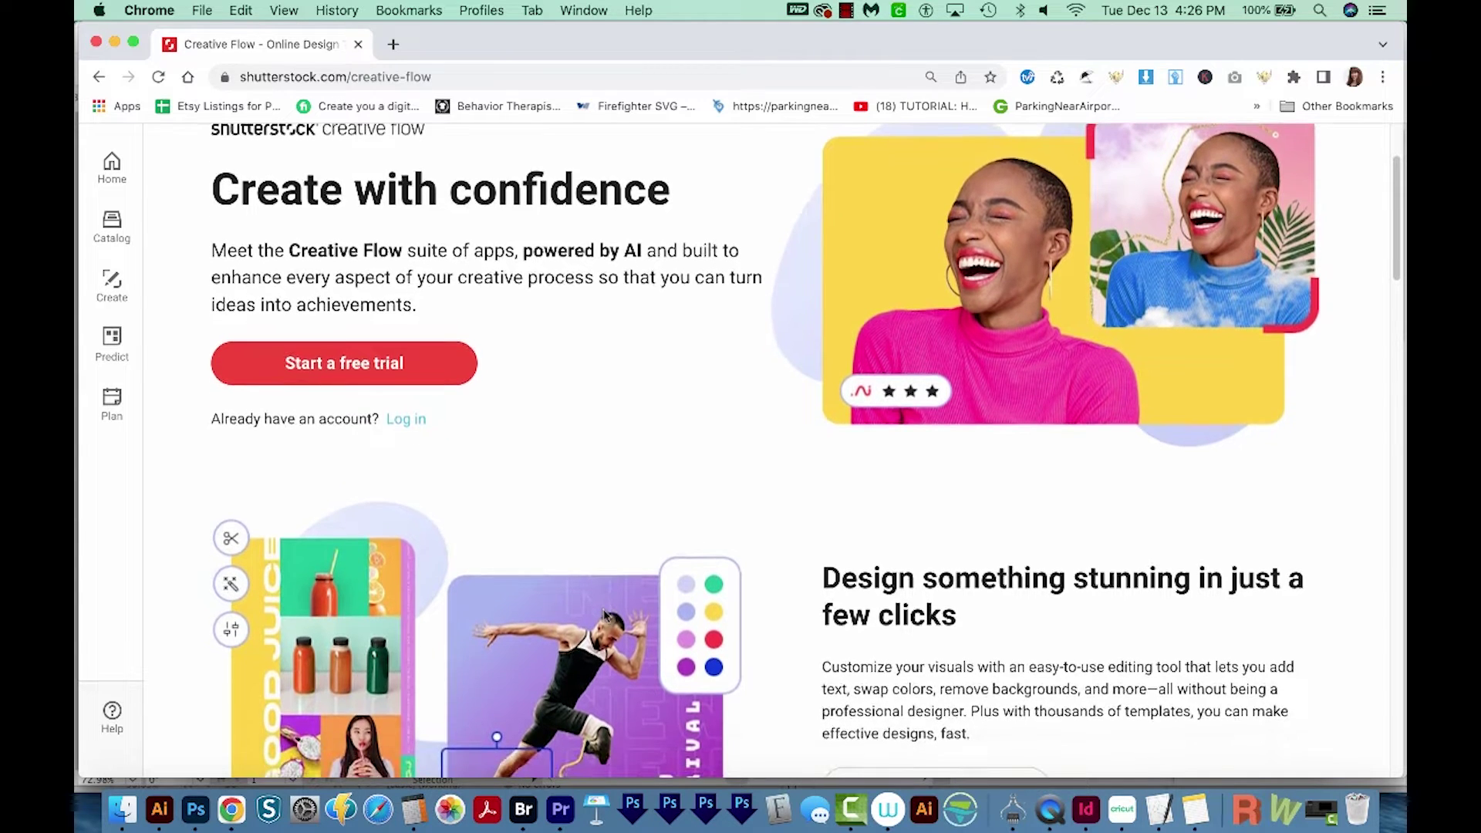
pyautogui.scroll(1, 604, 610)
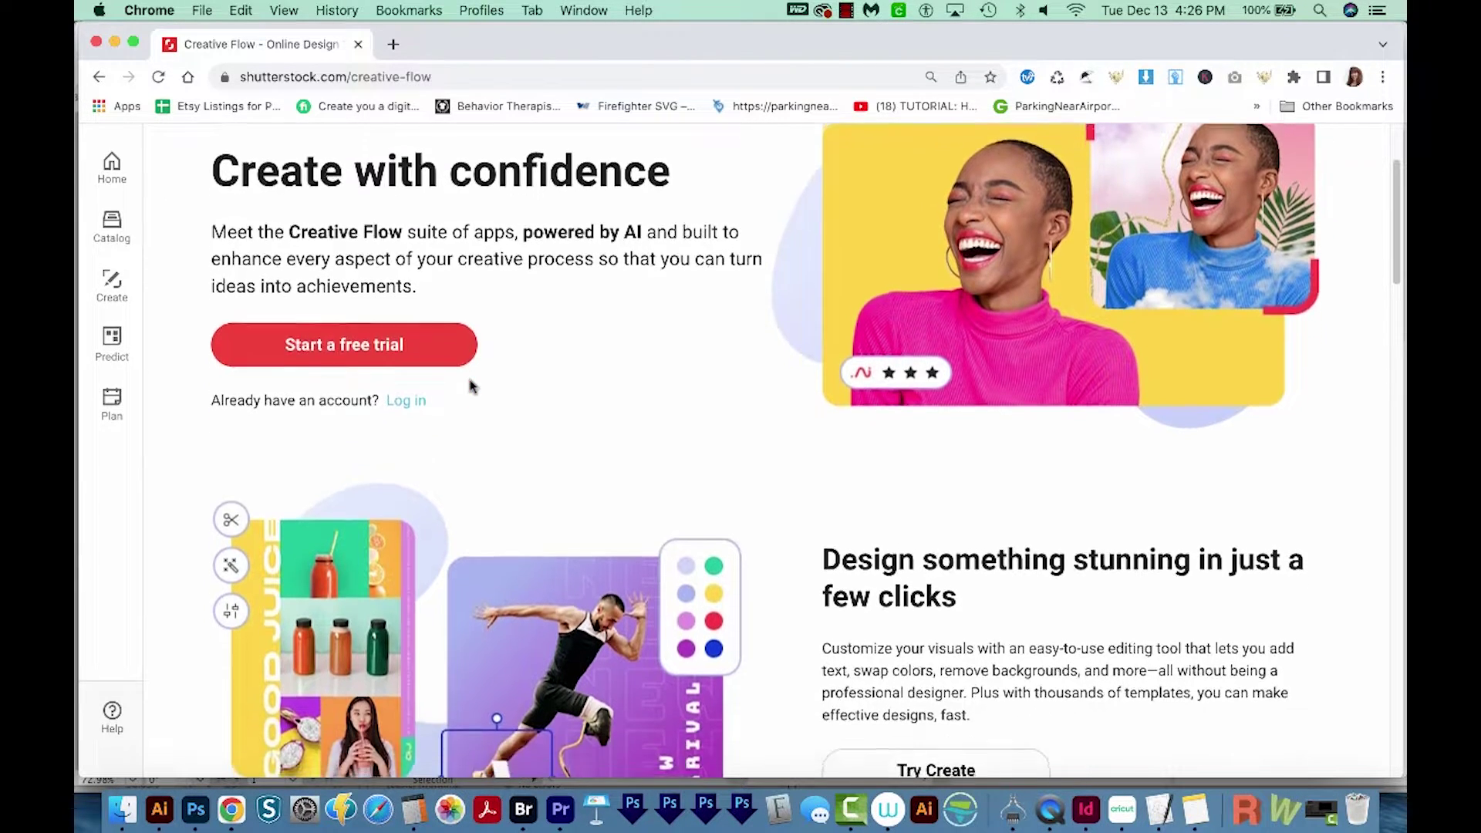
pyautogui.scroll(-5, 473, 388)
pyautogui.scroll(-3, 473, 387)
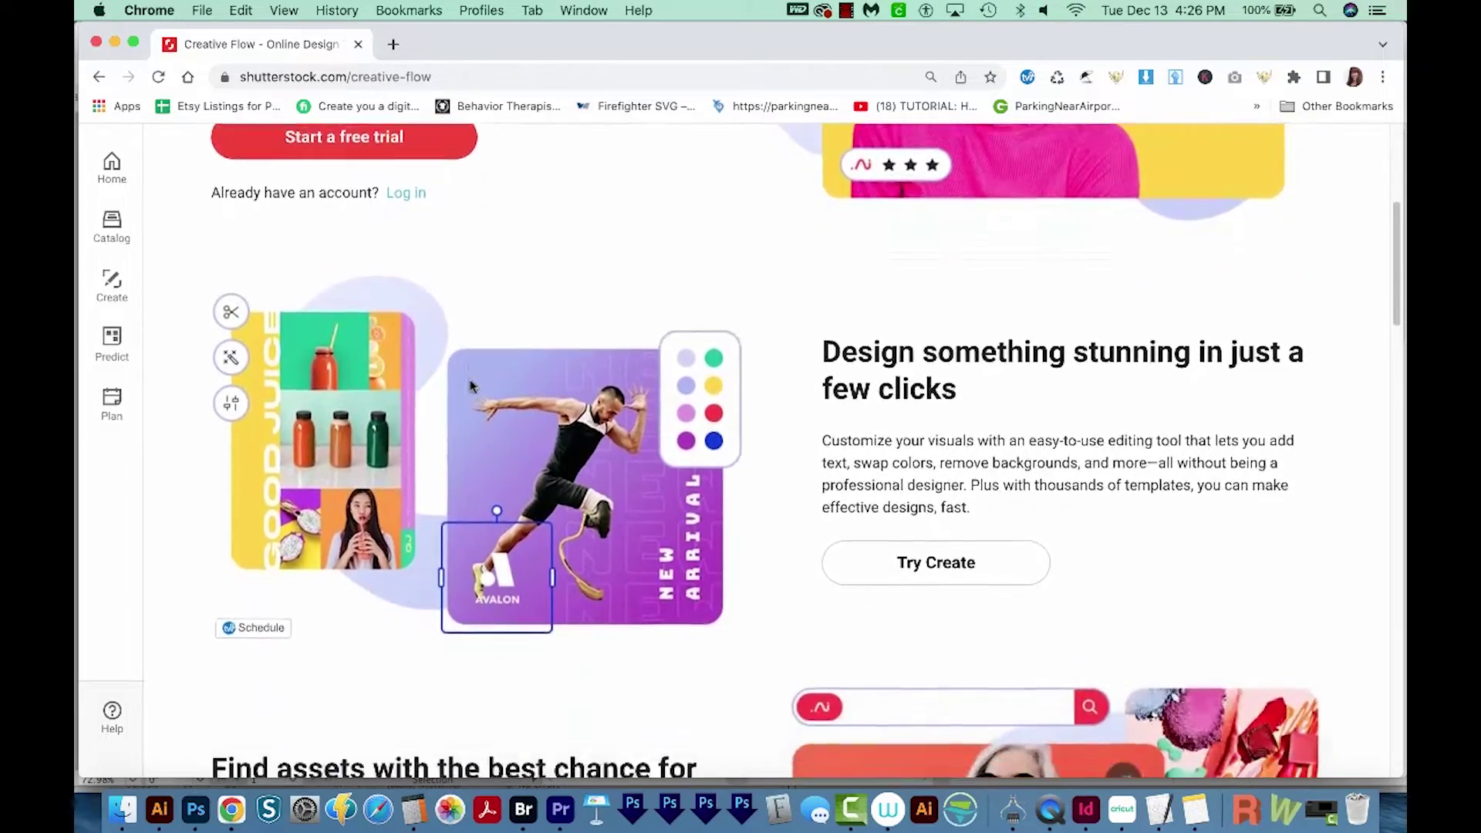
pyautogui.scroll(-2, 472, 386)
pyautogui.scroll(-2, 472, 387)
pyautogui.scroll(-2, 473, 387)
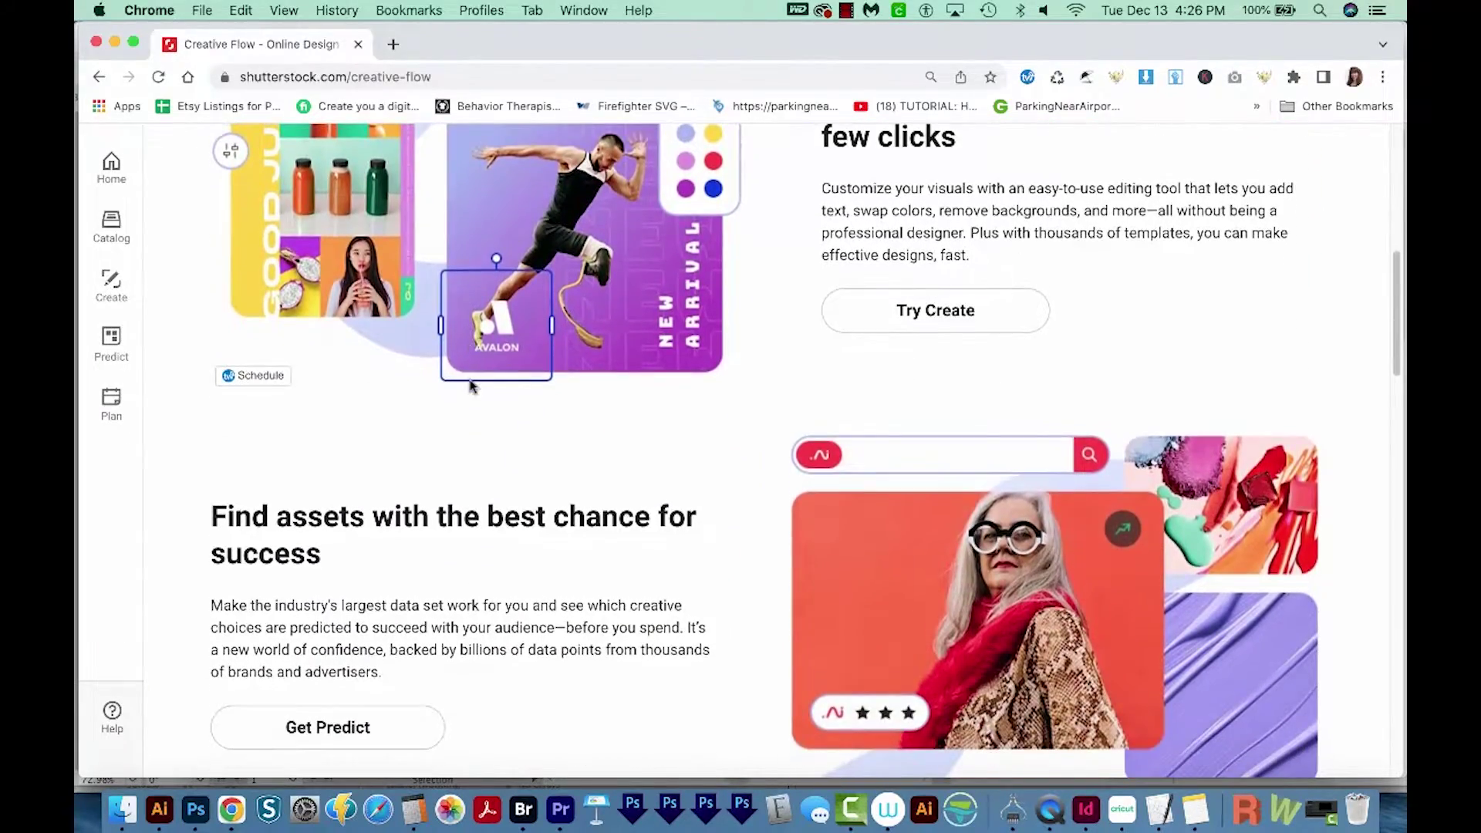
pyautogui.scroll(-2, 473, 387)
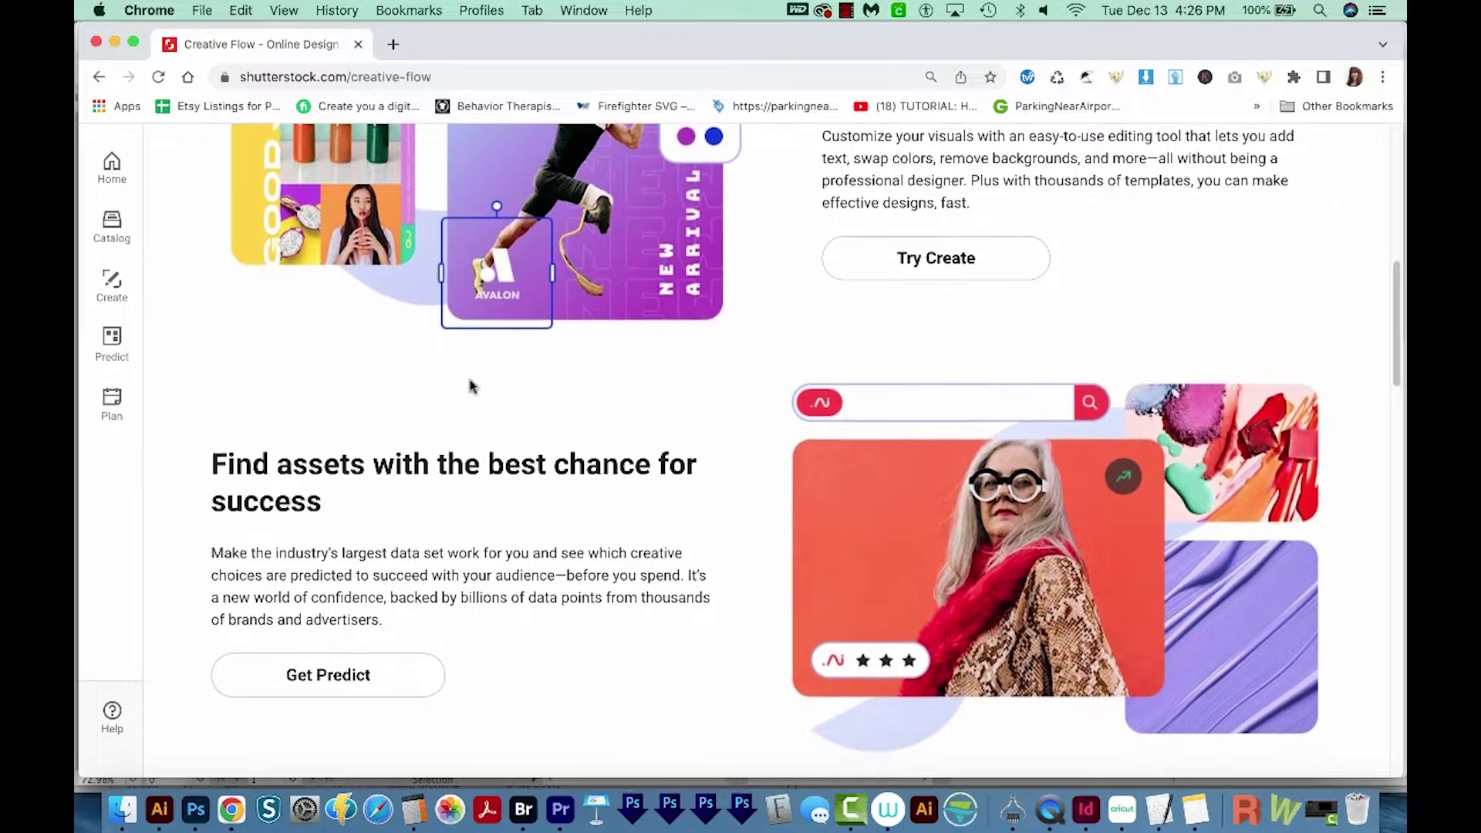
pyautogui.scroll(-1, 472, 387)
pyautogui.scroll(2, 473, 387)
pyautogui.scroll(2, 473, 387)
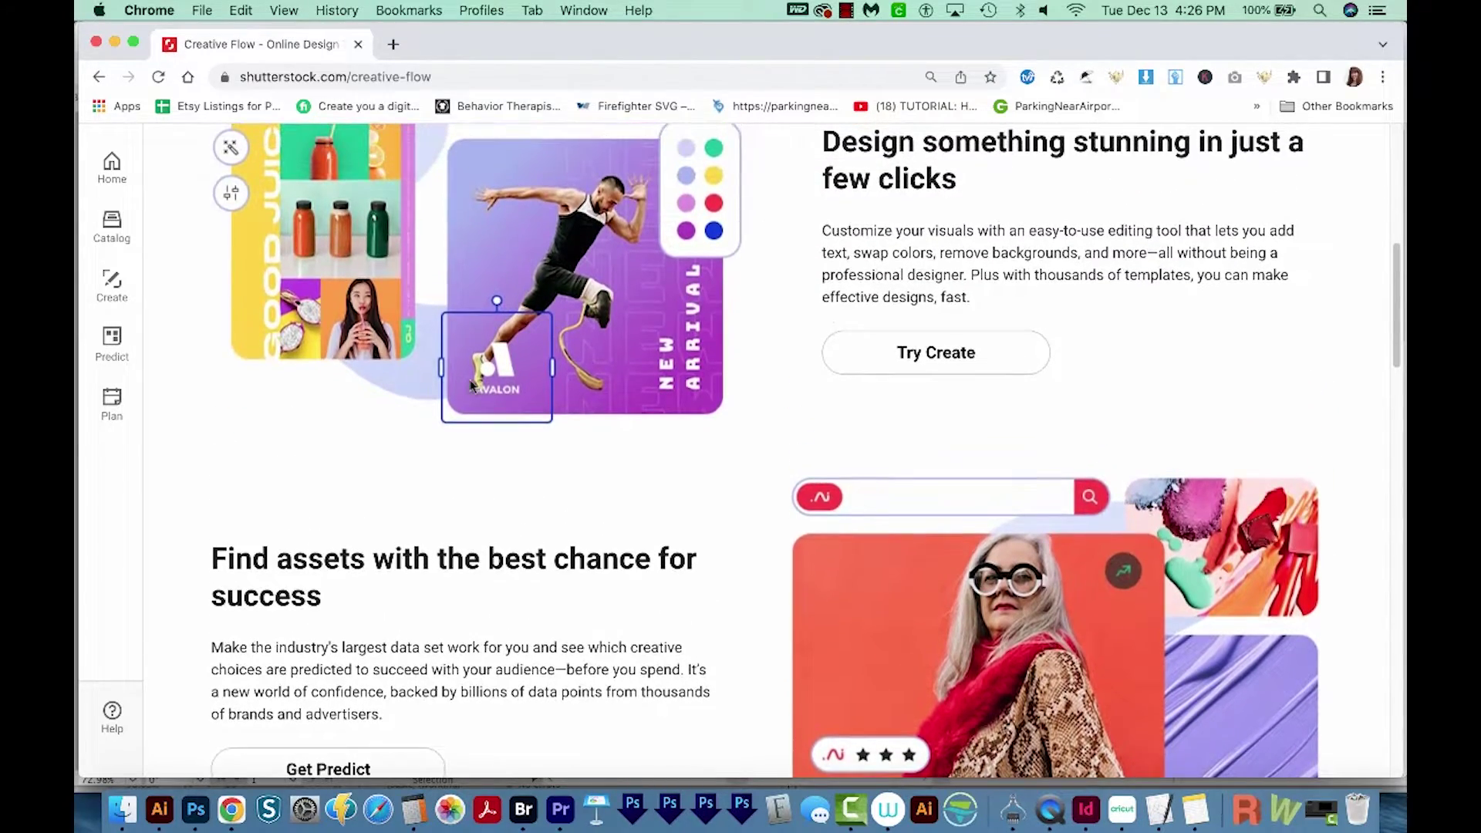
pyautogui.scroll(1, 473, 387)
pyautogui.scroll(-4, 472, 387)
pyautogui.scroll(-4, 472, 386)
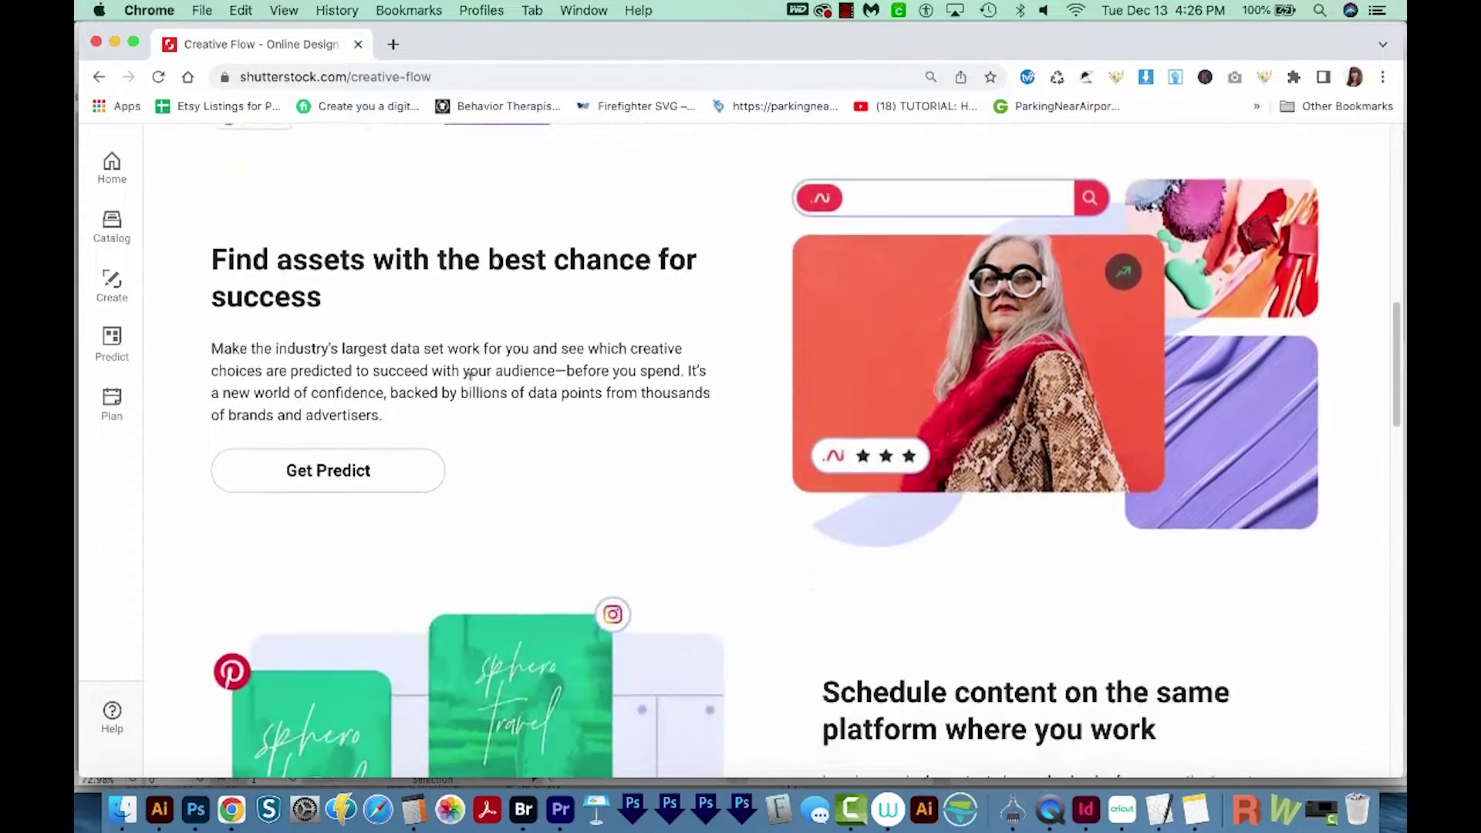
pyautogui.scroll(-2, 472, 387)
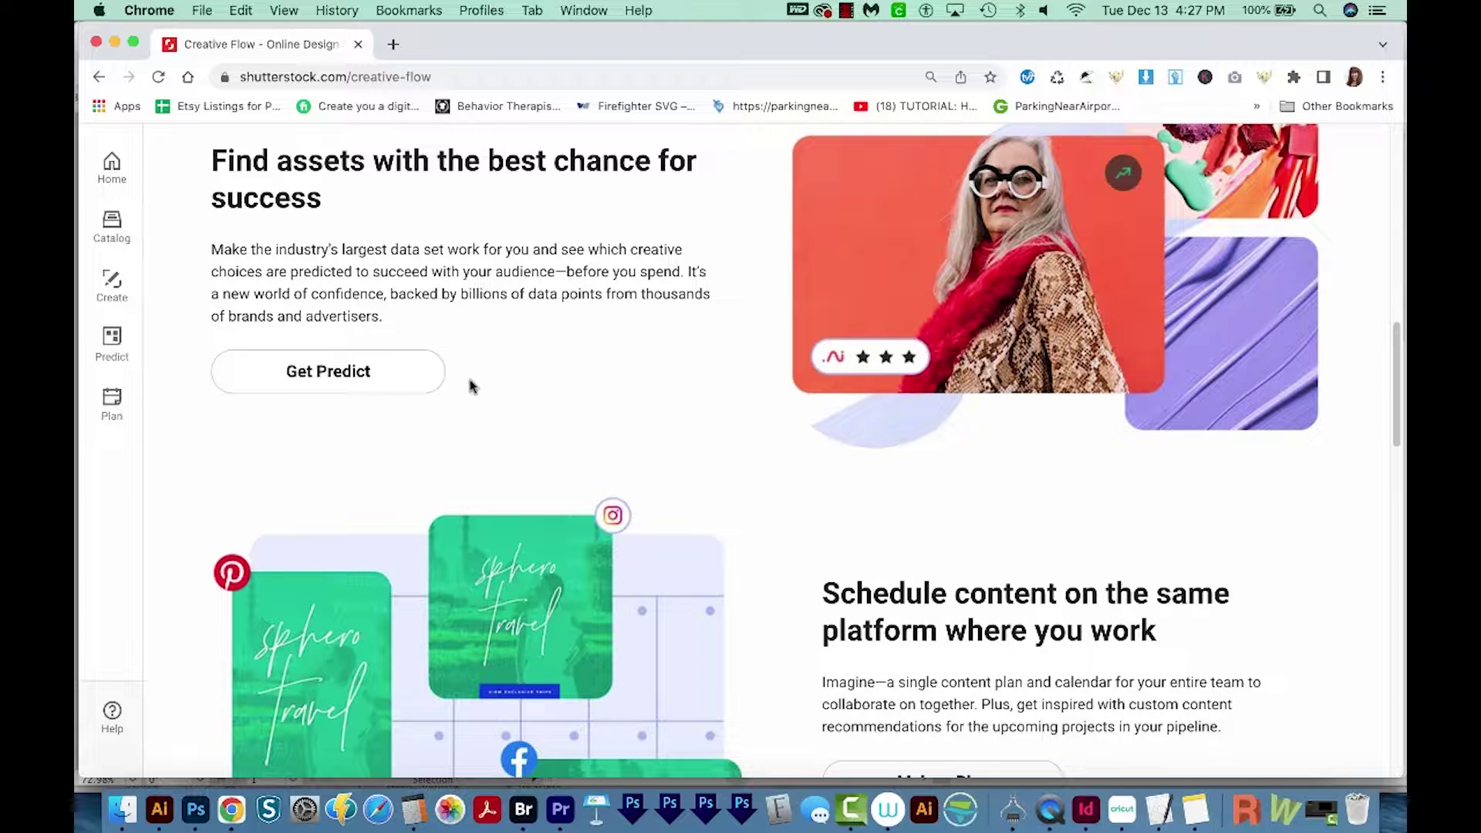
pyautogui.scroll(2, 471, 386)
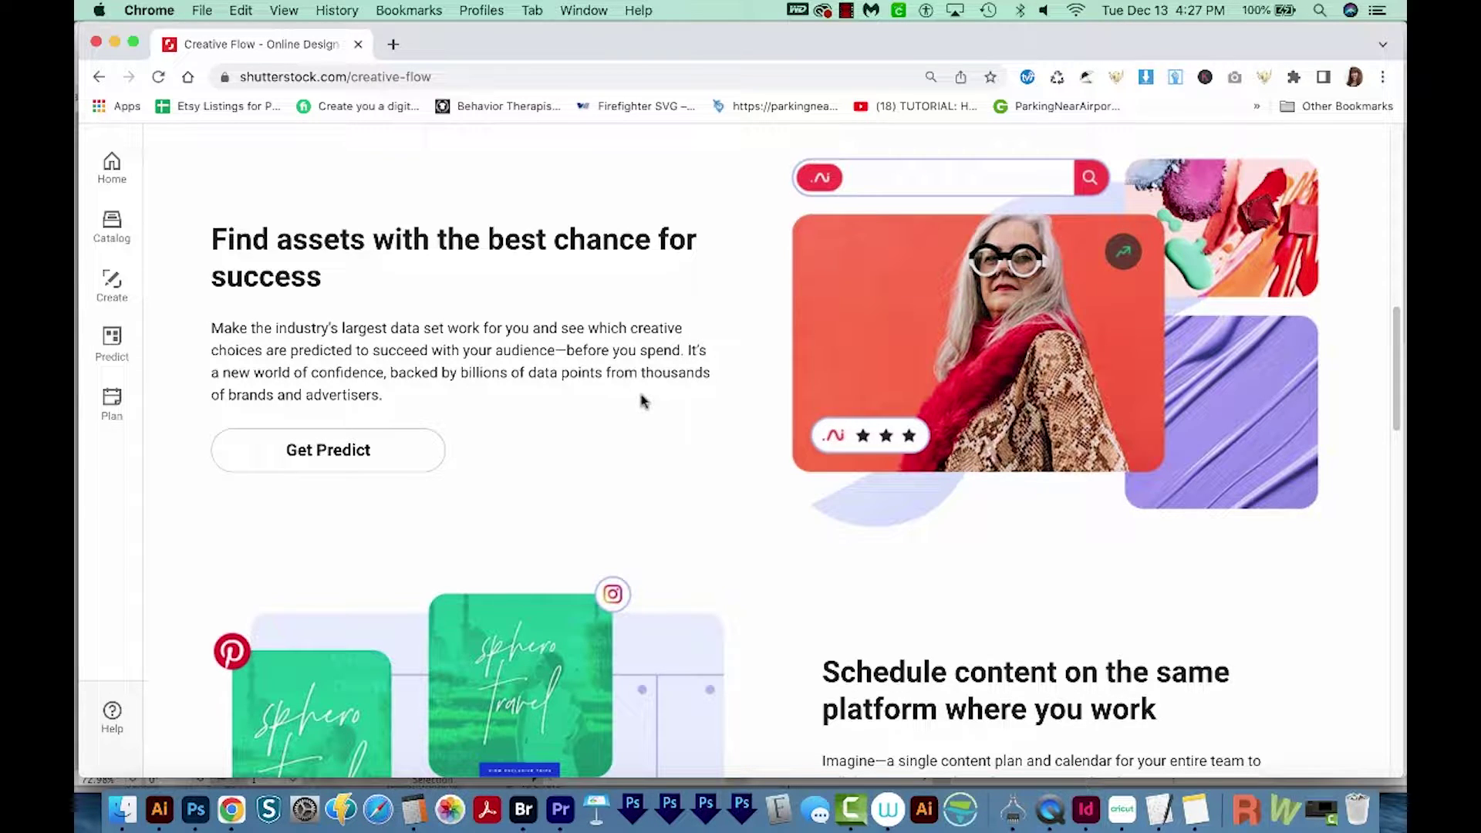
pyautogui.scroll(1, 726, 554)
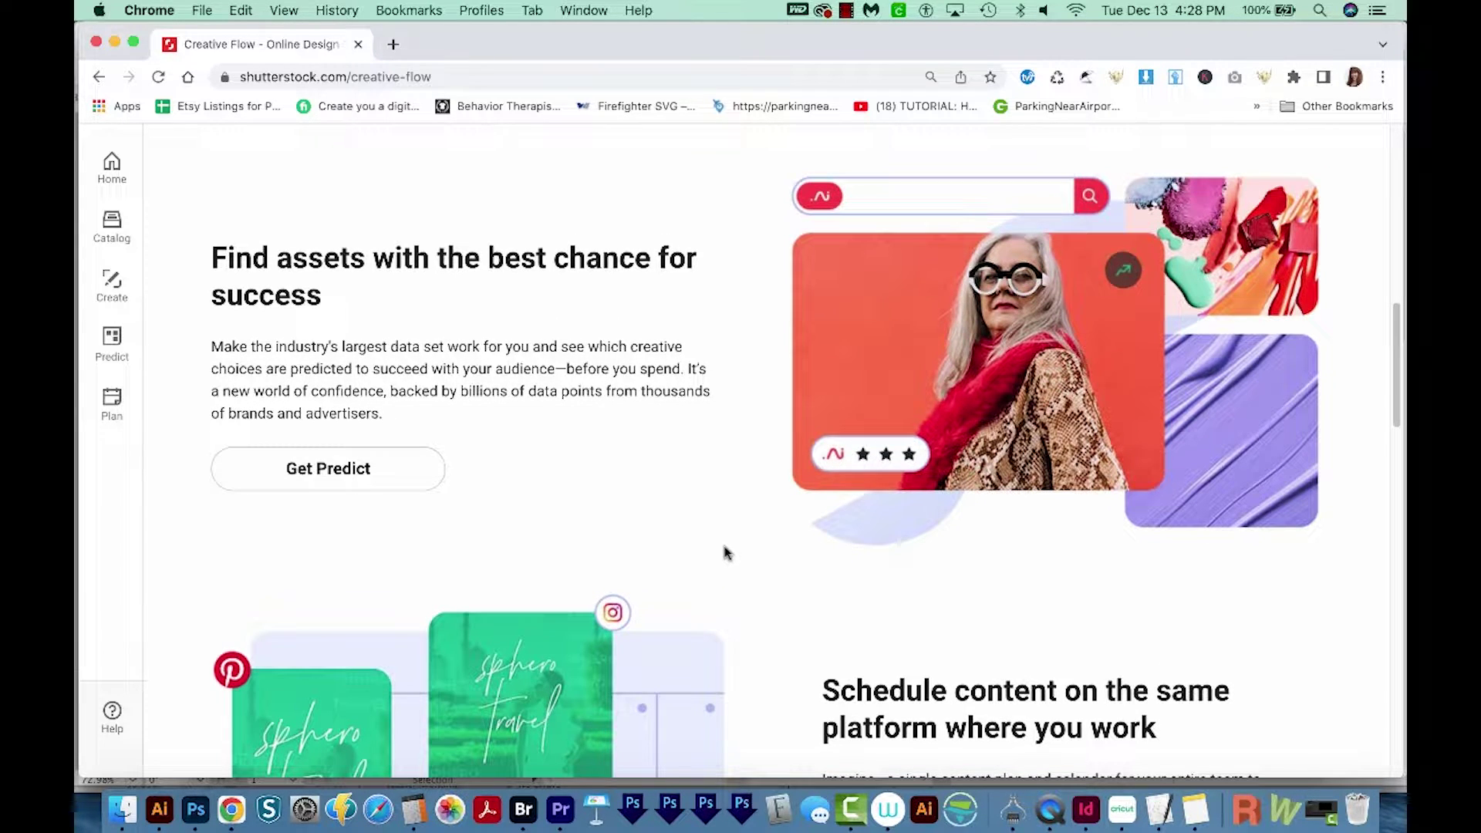
pyautogui.scroll(10, 727, 553)
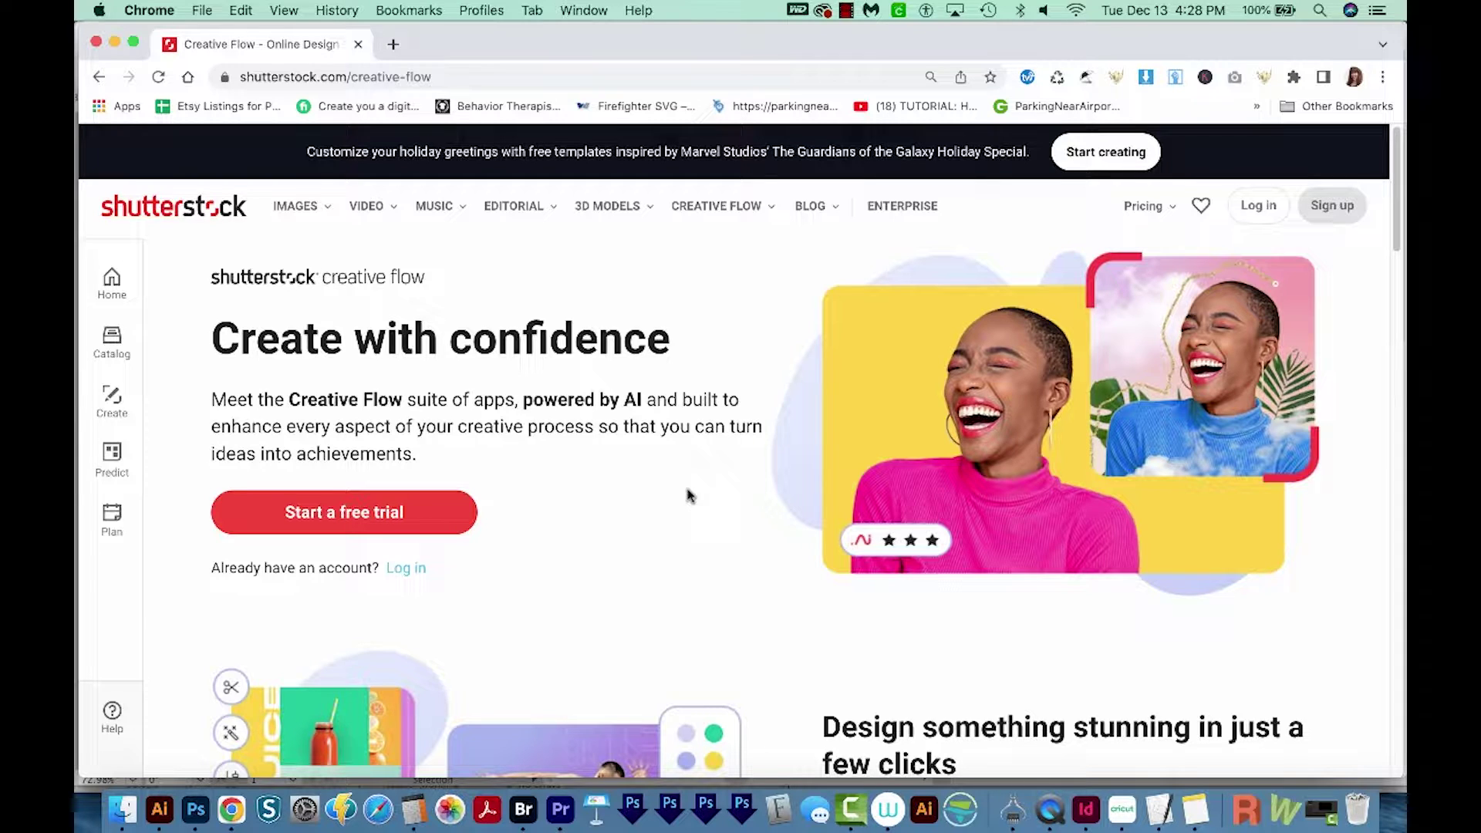
# Sign in, go to Try Create and start a blank Facebook Post design
pyautogui.click(1259, 204)
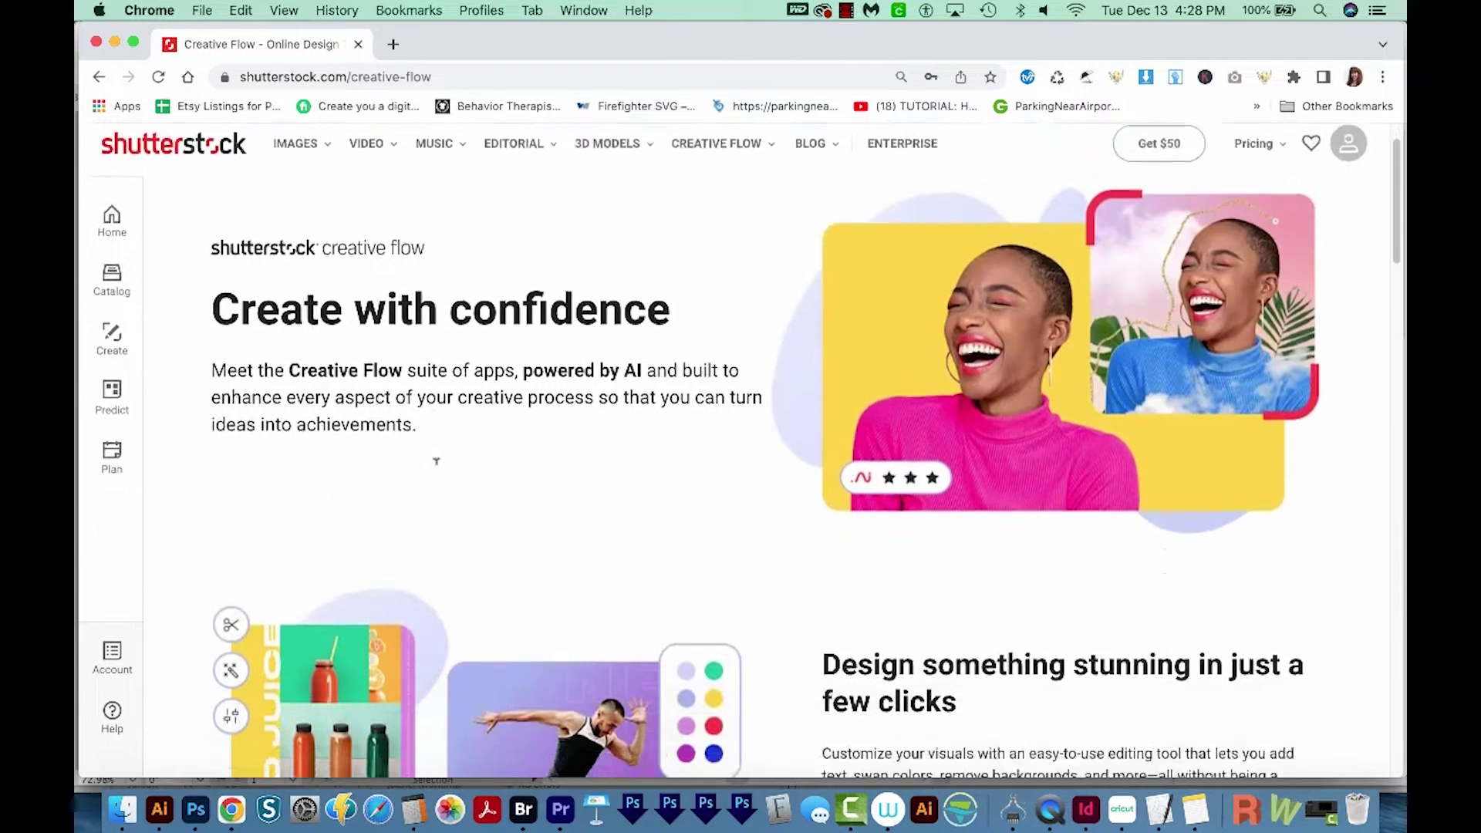
pyautogui.scroll(-7, 437, 462)
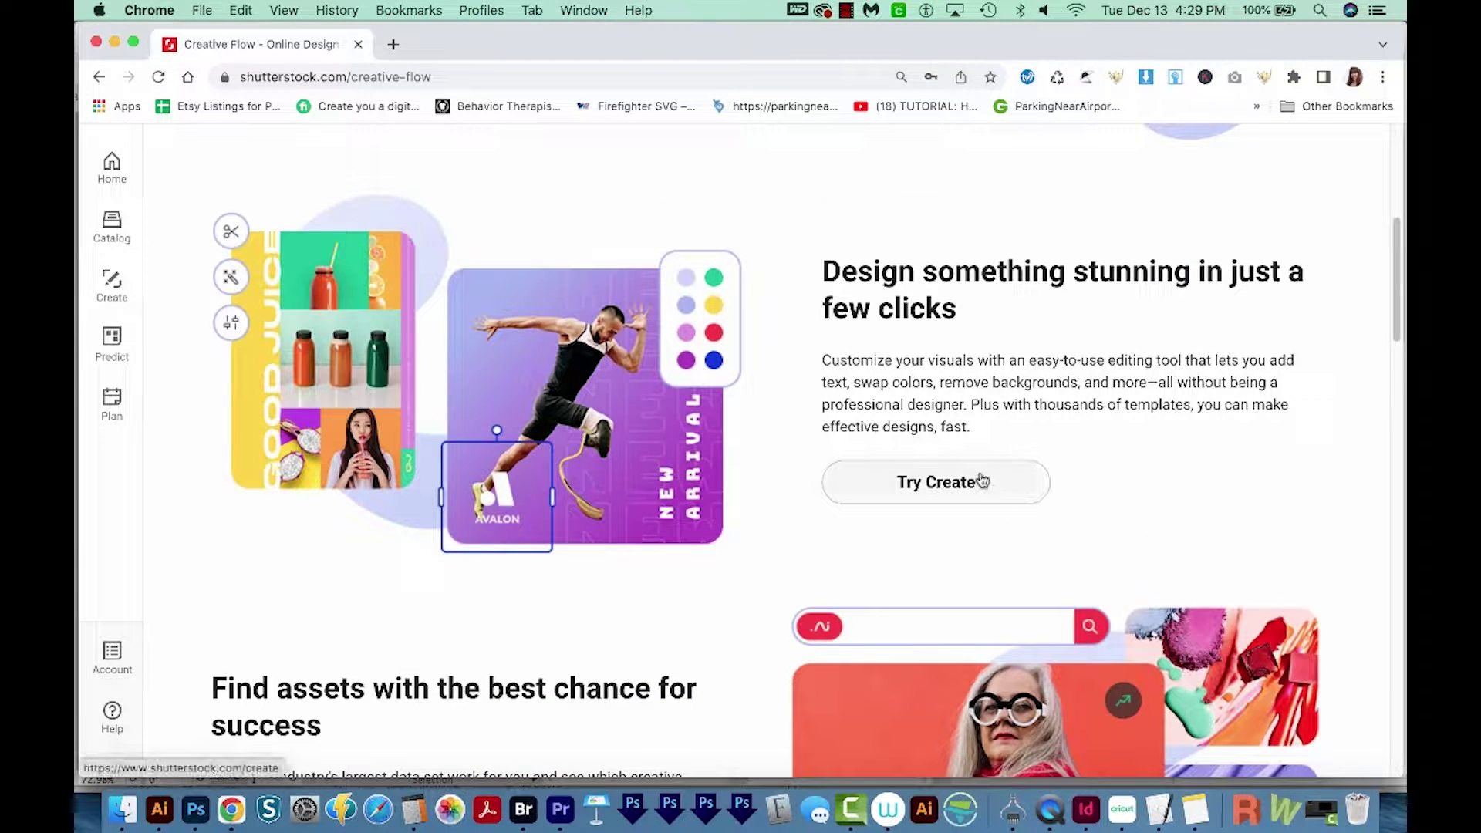
pyautogui.click(953, 486)
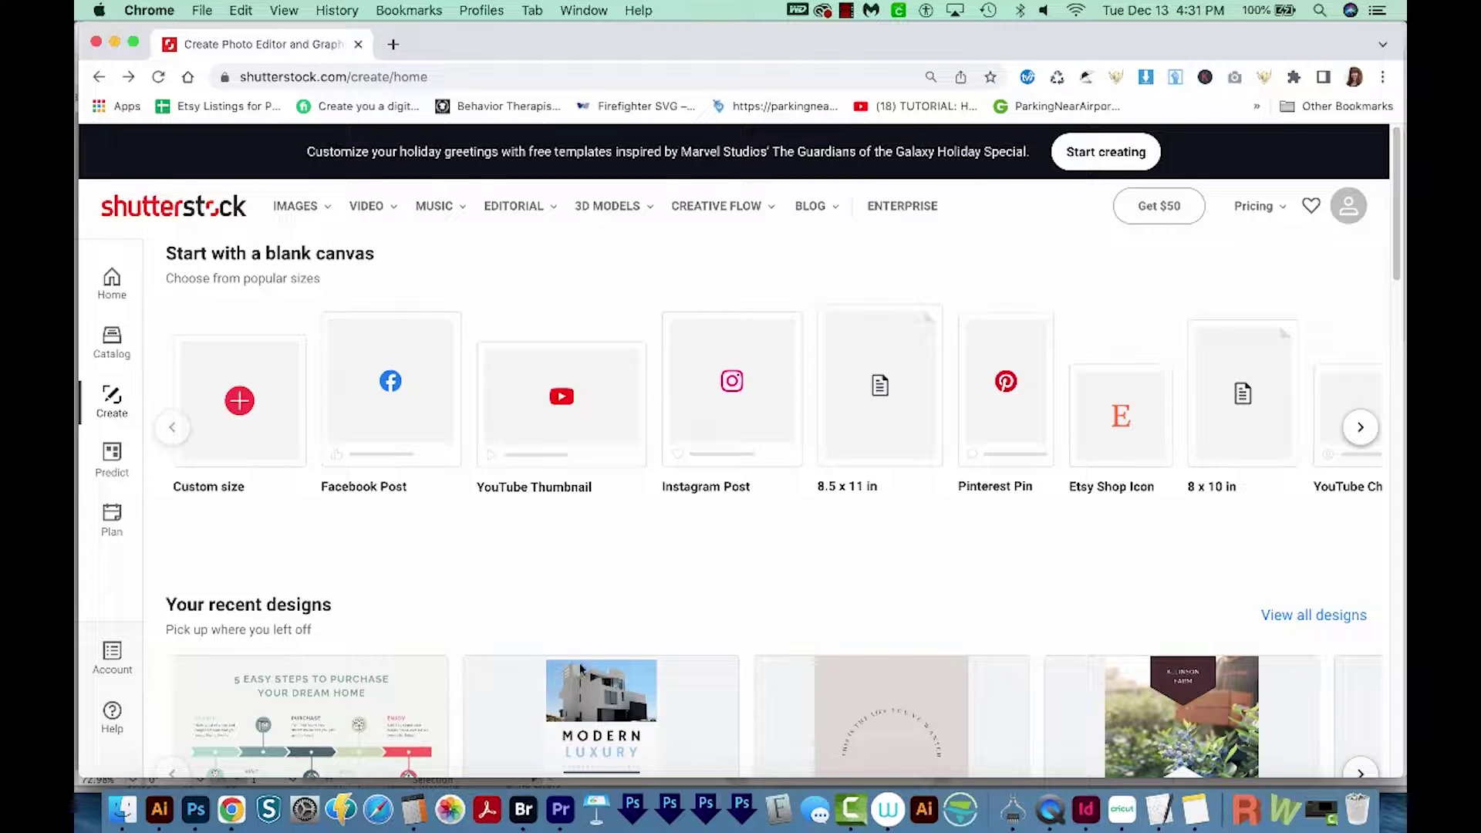
pyautogui.click(403, 394)
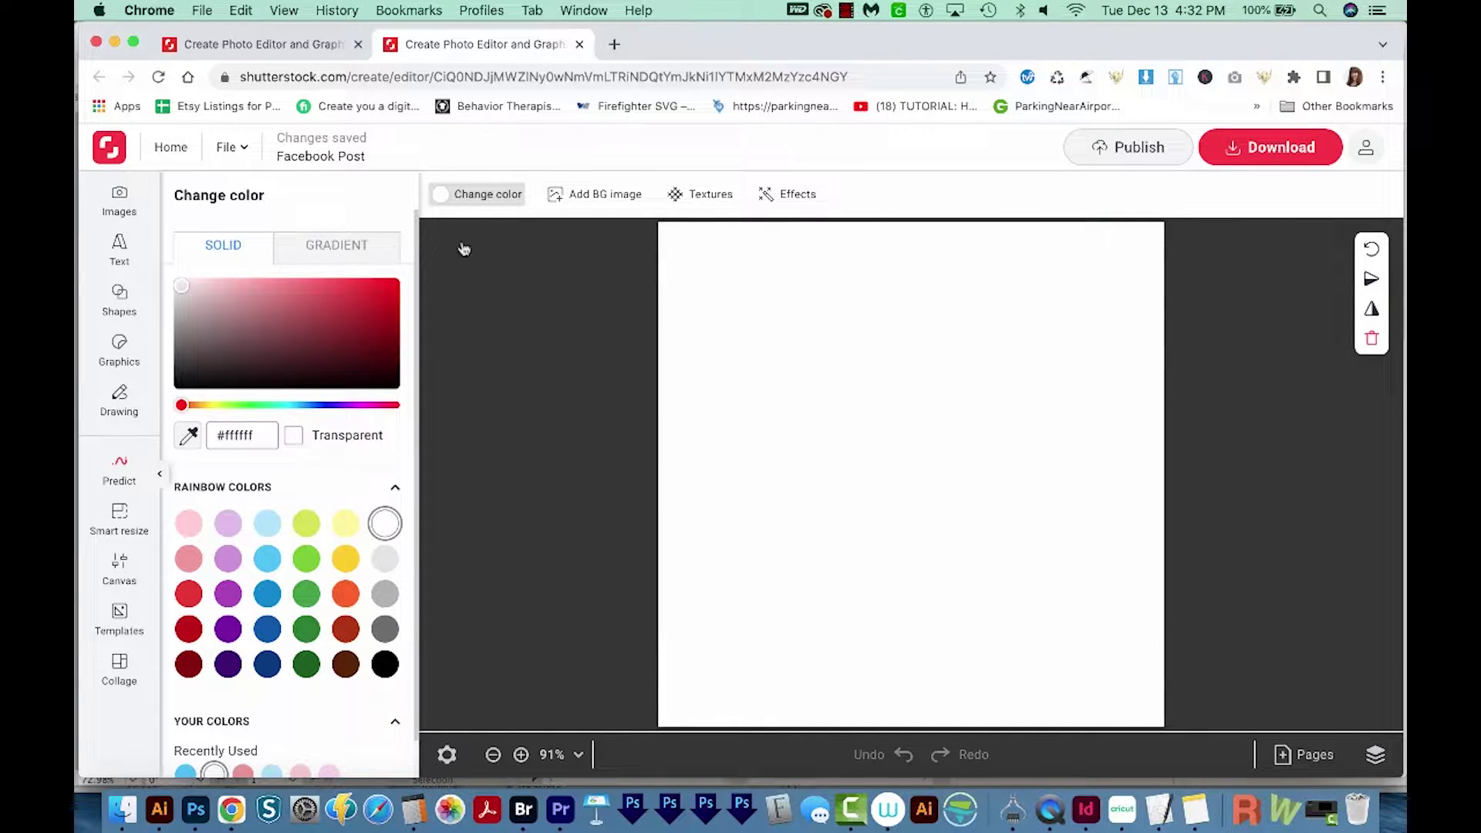
# Add the first stock photo (smiling woman in orange shirt) and enlarge it to cover the canvas
pyautogui.click(119, 203)
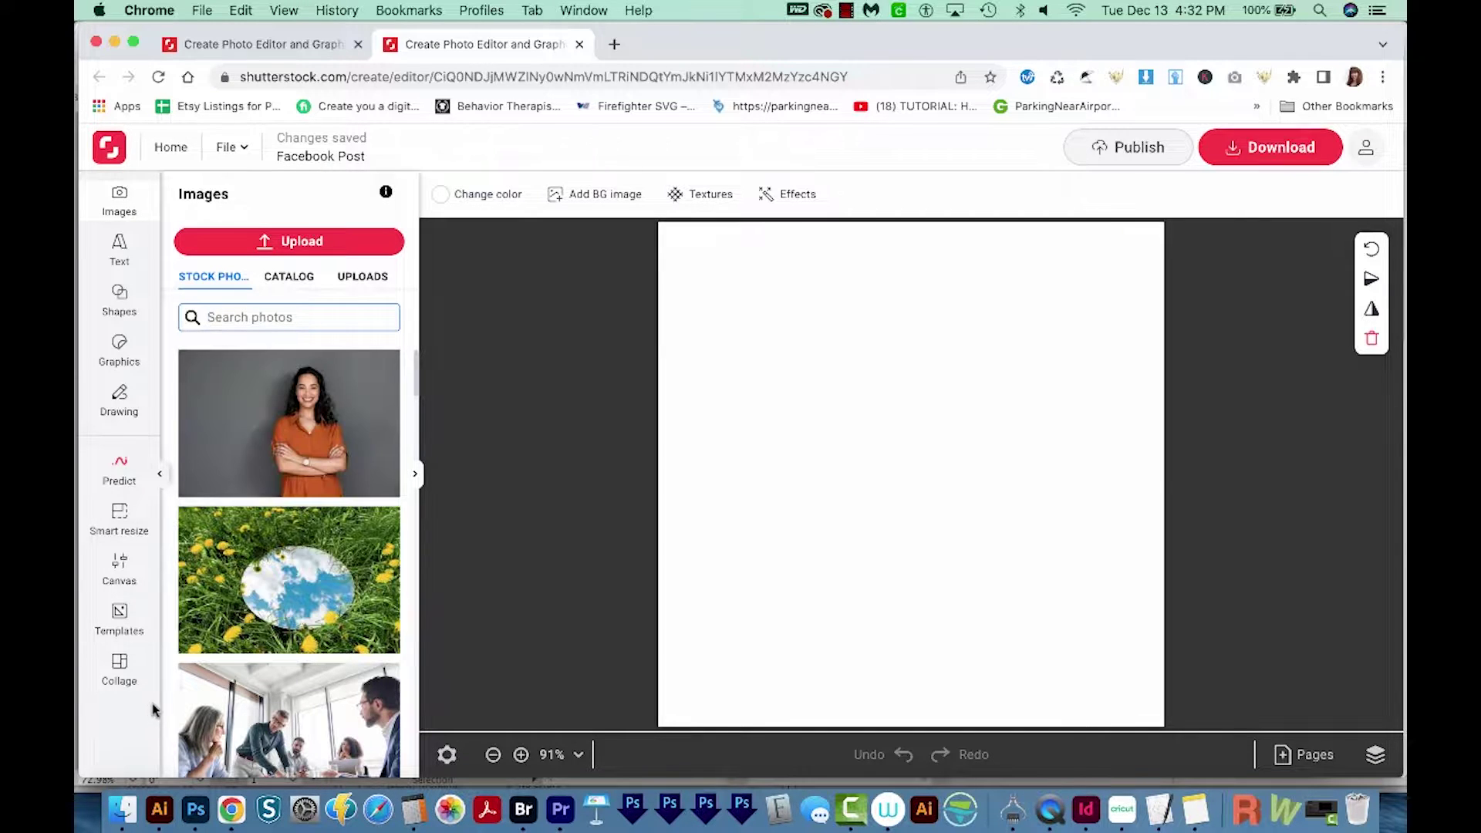
pyautogui.click(311, 448)
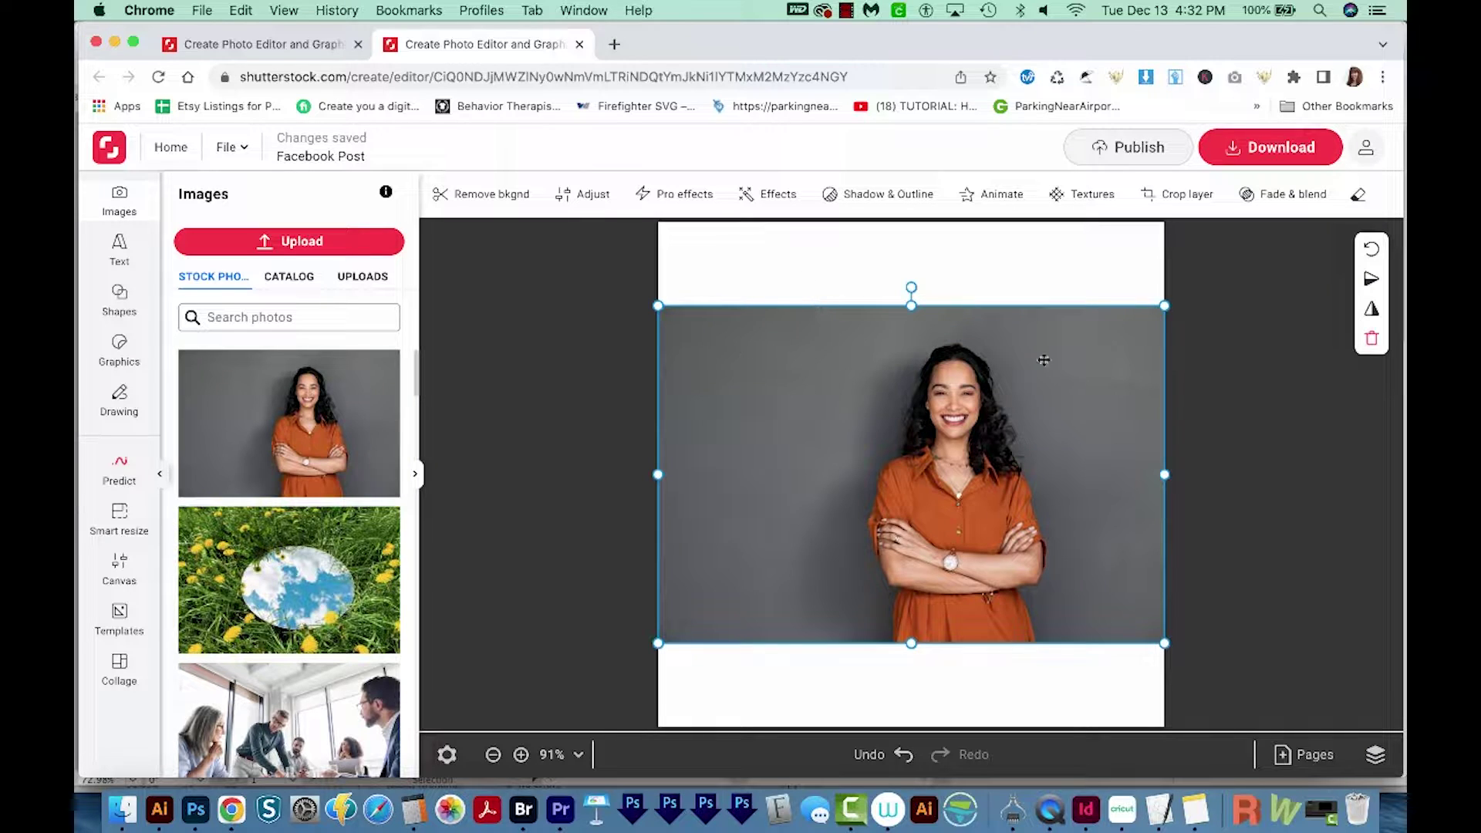
pyautogui.moveTo(1165, 311); pyautogui.dragTo(1215, 254)
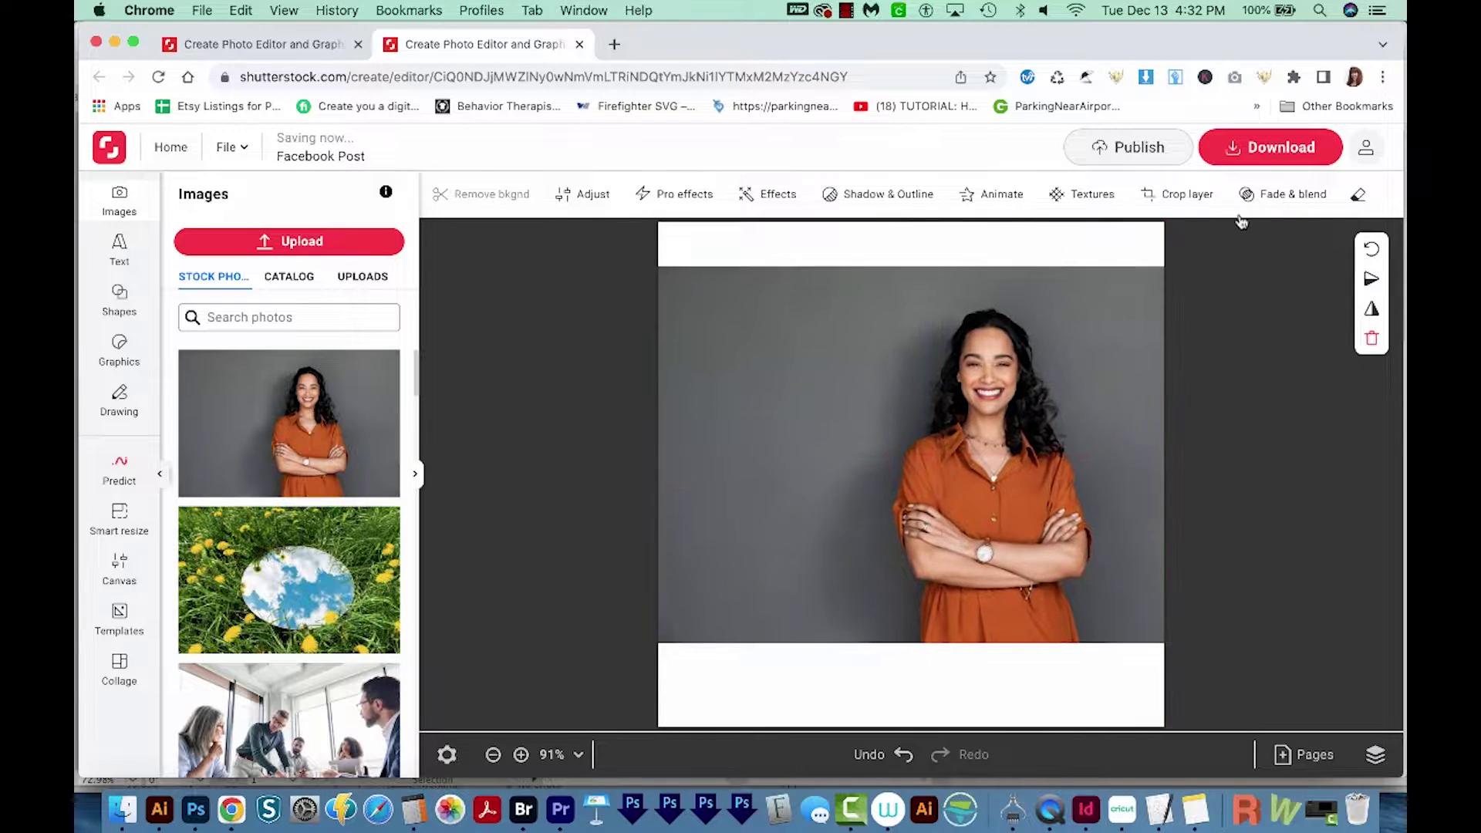
pyautogui.click(818, 622)
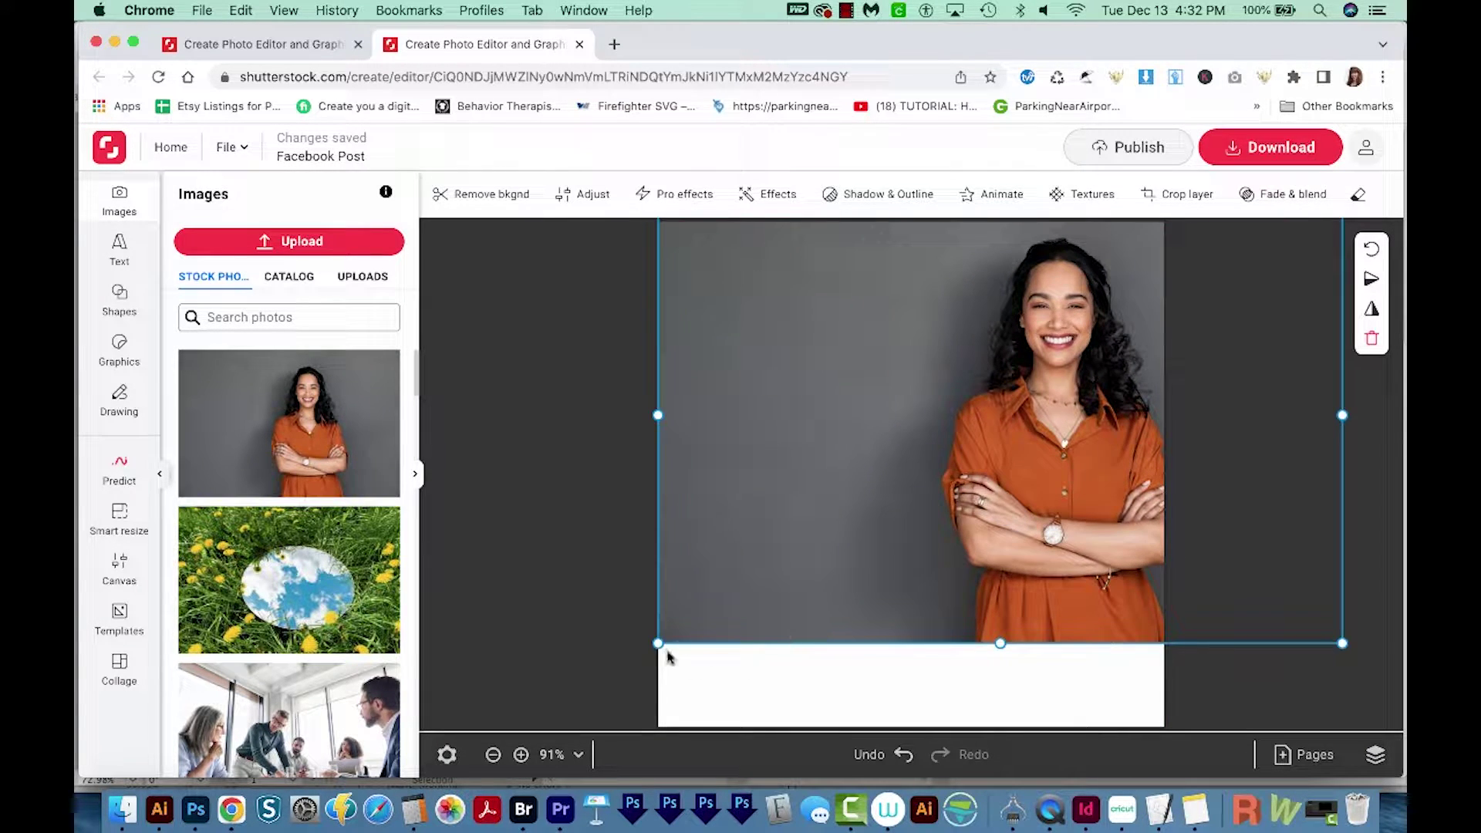
pyautogui.moveTo(658, 644); pyautogui.dragTo(524, 730)
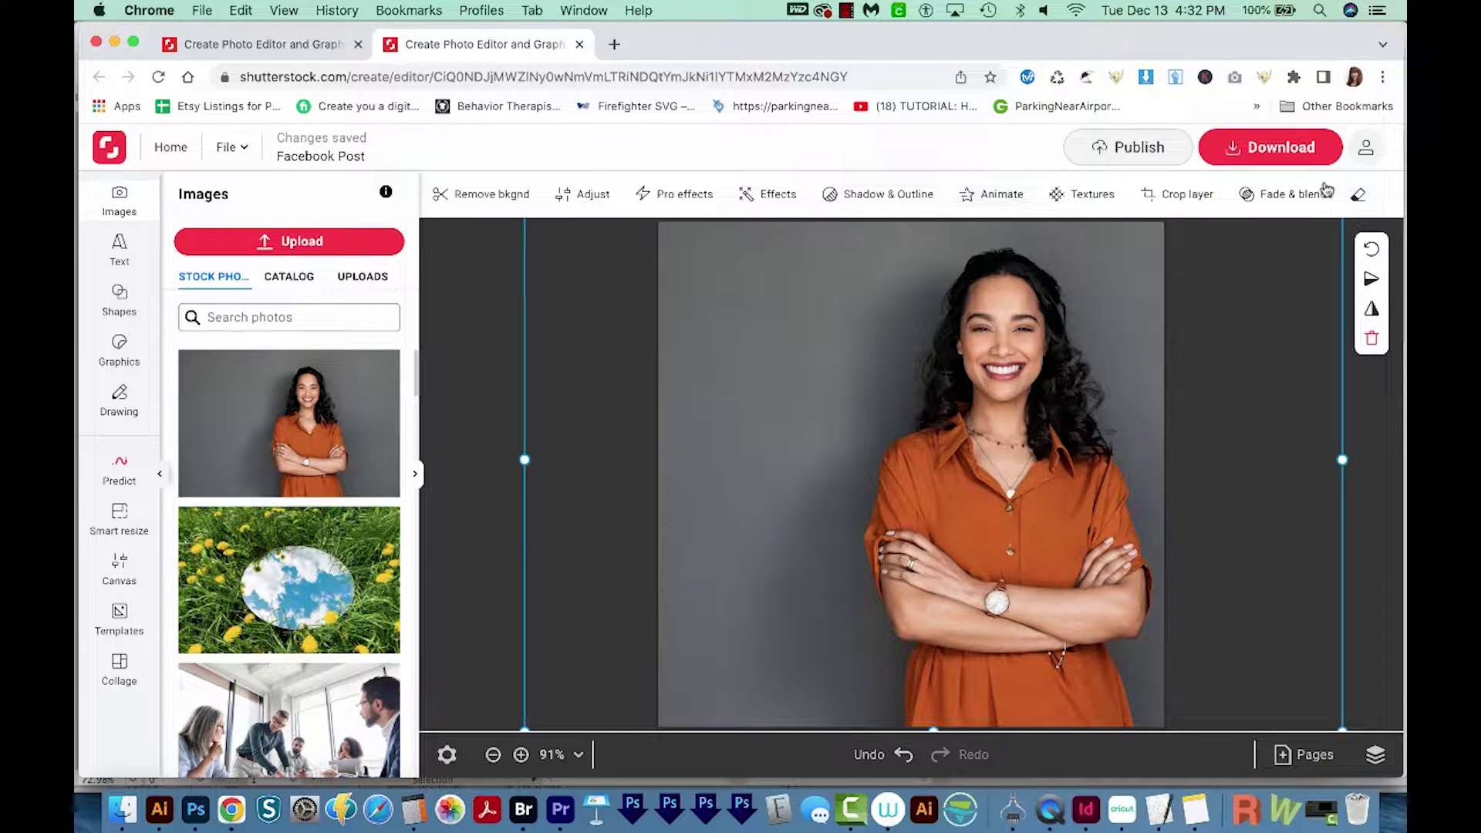
# Remove the photo's grey background and browse Adjust, Pro effects, Effects, Shadow & Outline and Animate
pyautogui.click(481, 200)
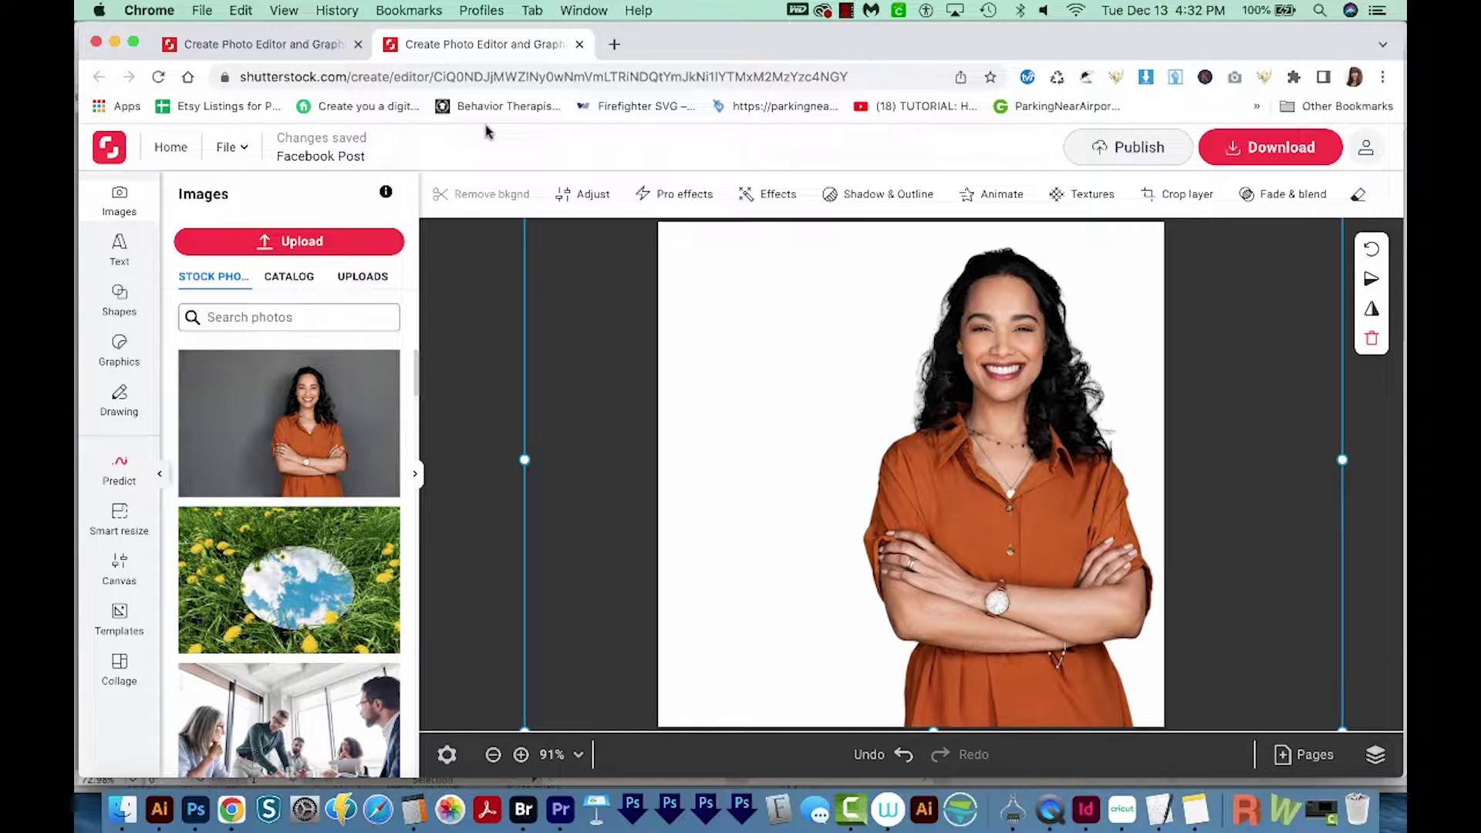
pyautogui.click(588, 199)
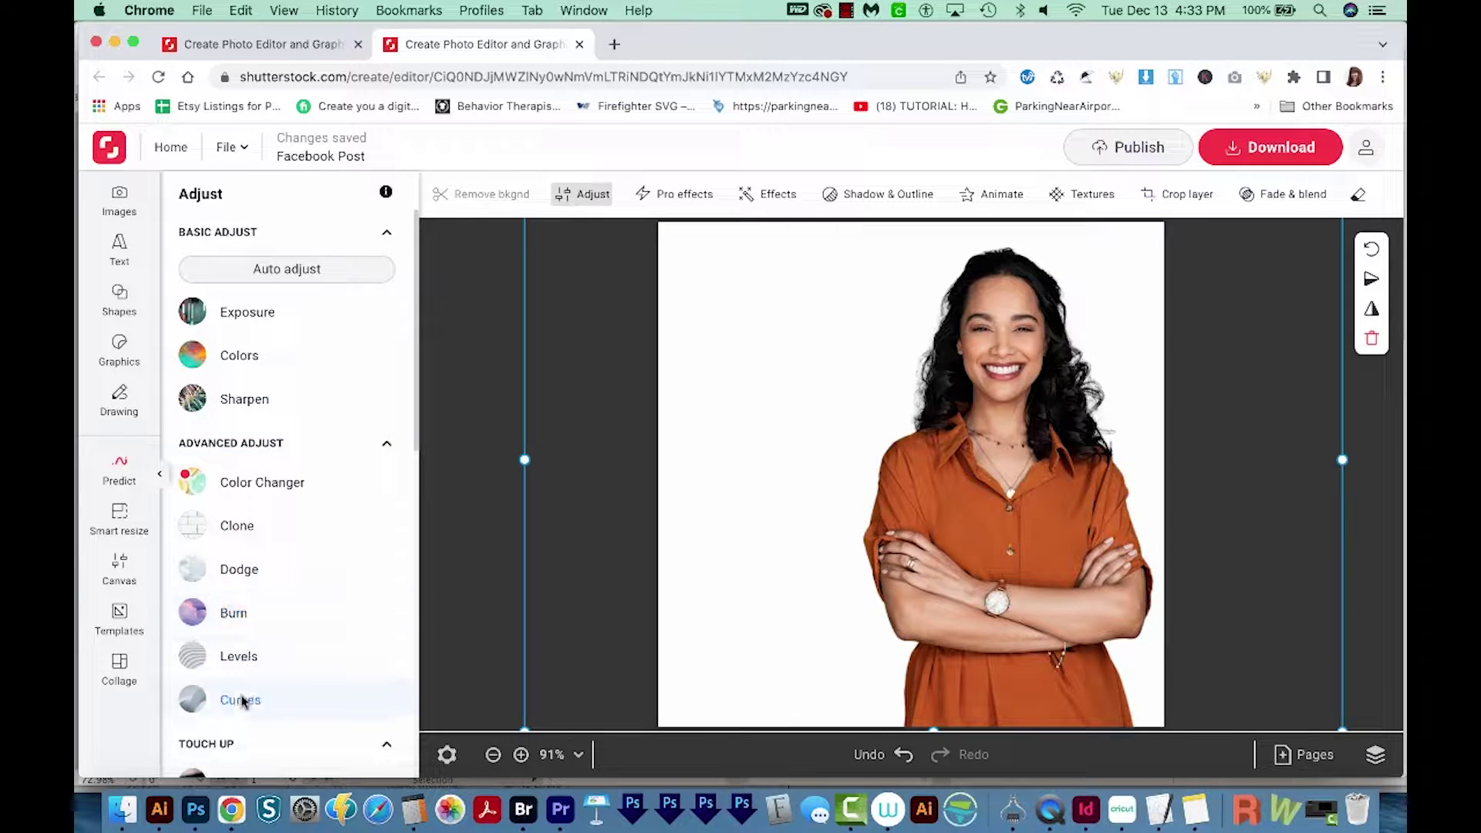
pyautogui.scroll(-5, 241, 649)
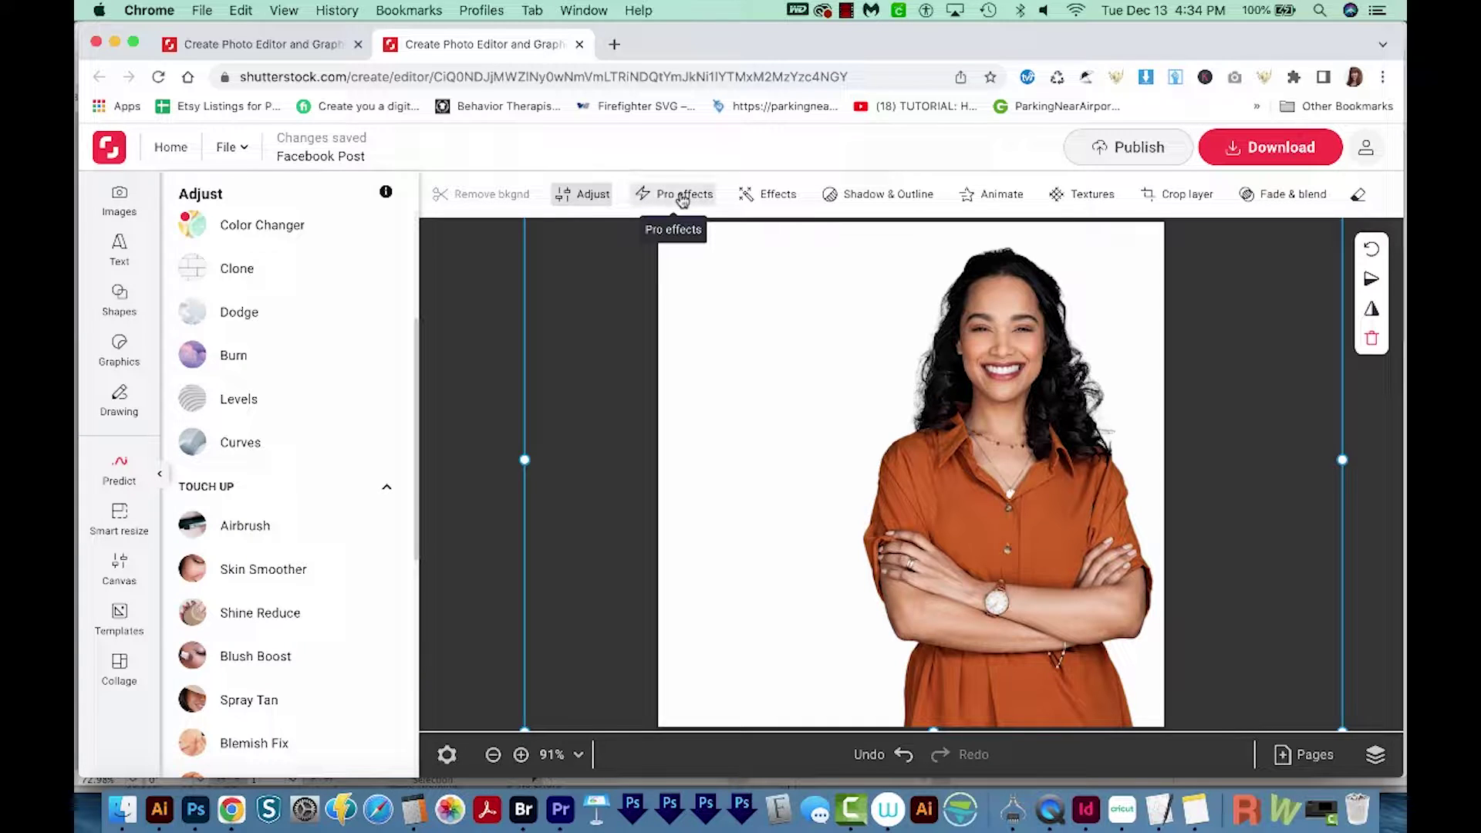
pyautogui.click(684, 195)
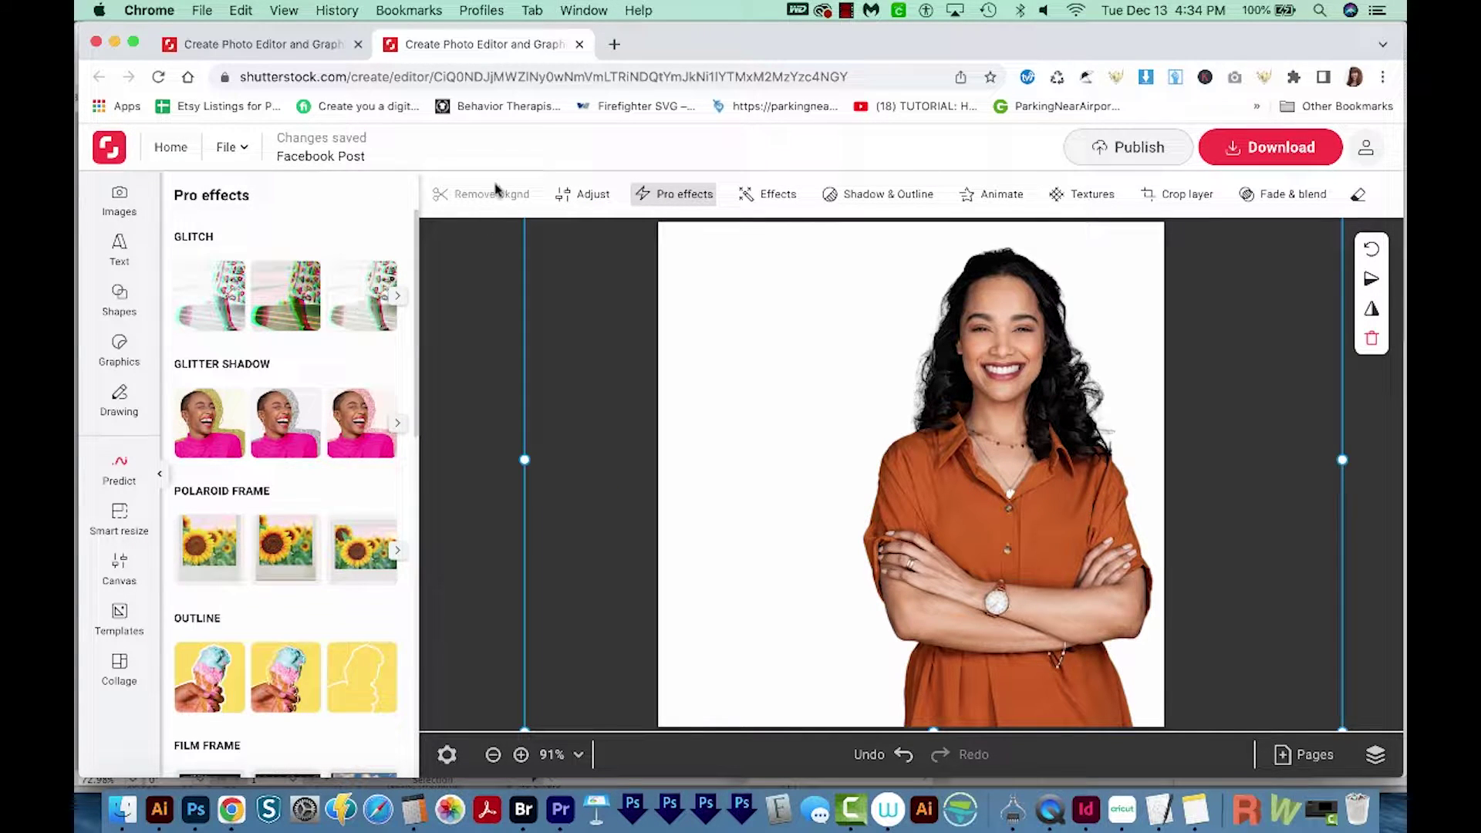
pyautogui.click(766, 194)
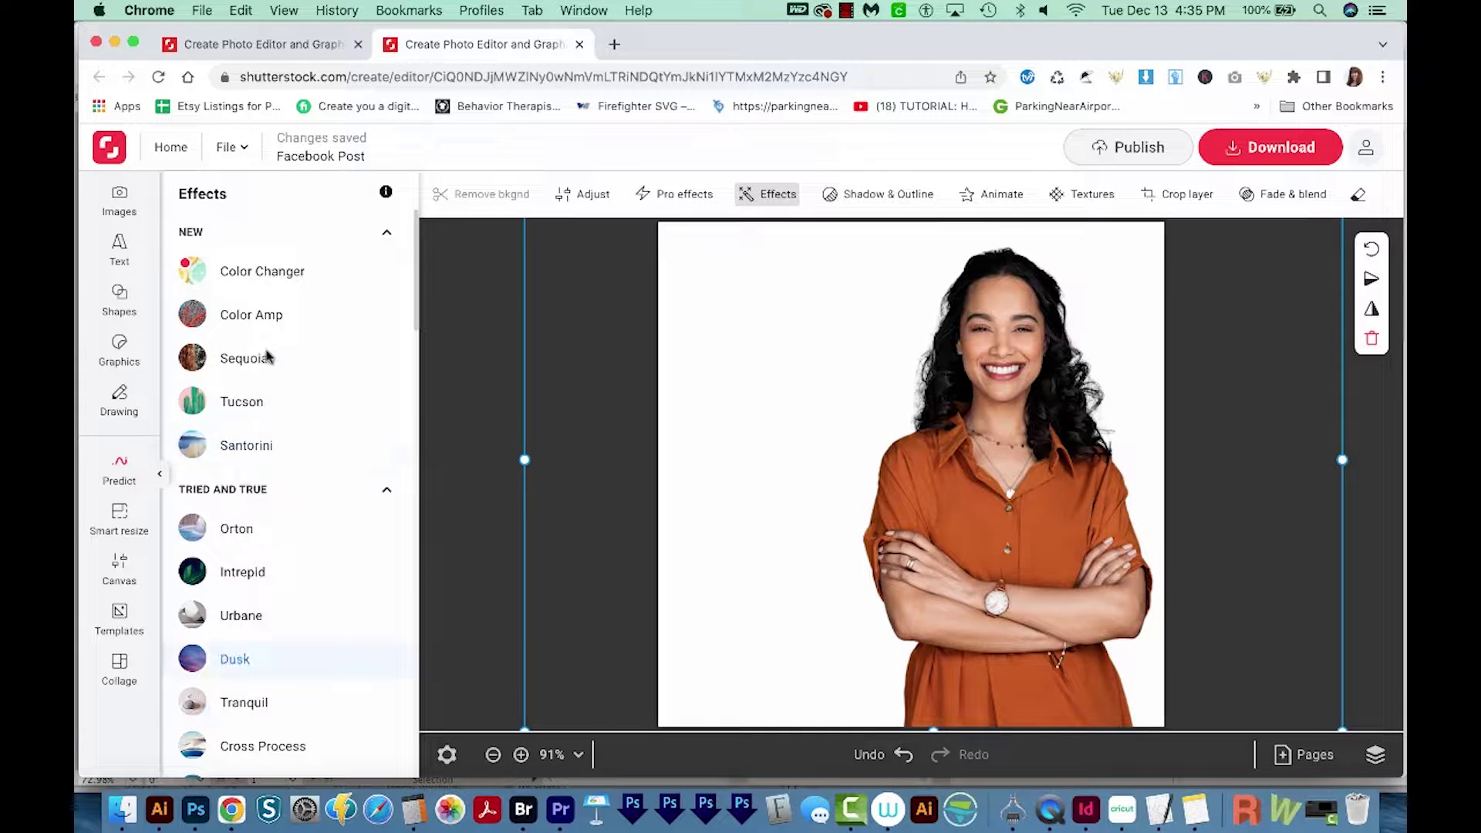
pyautogui.click(888, 194)
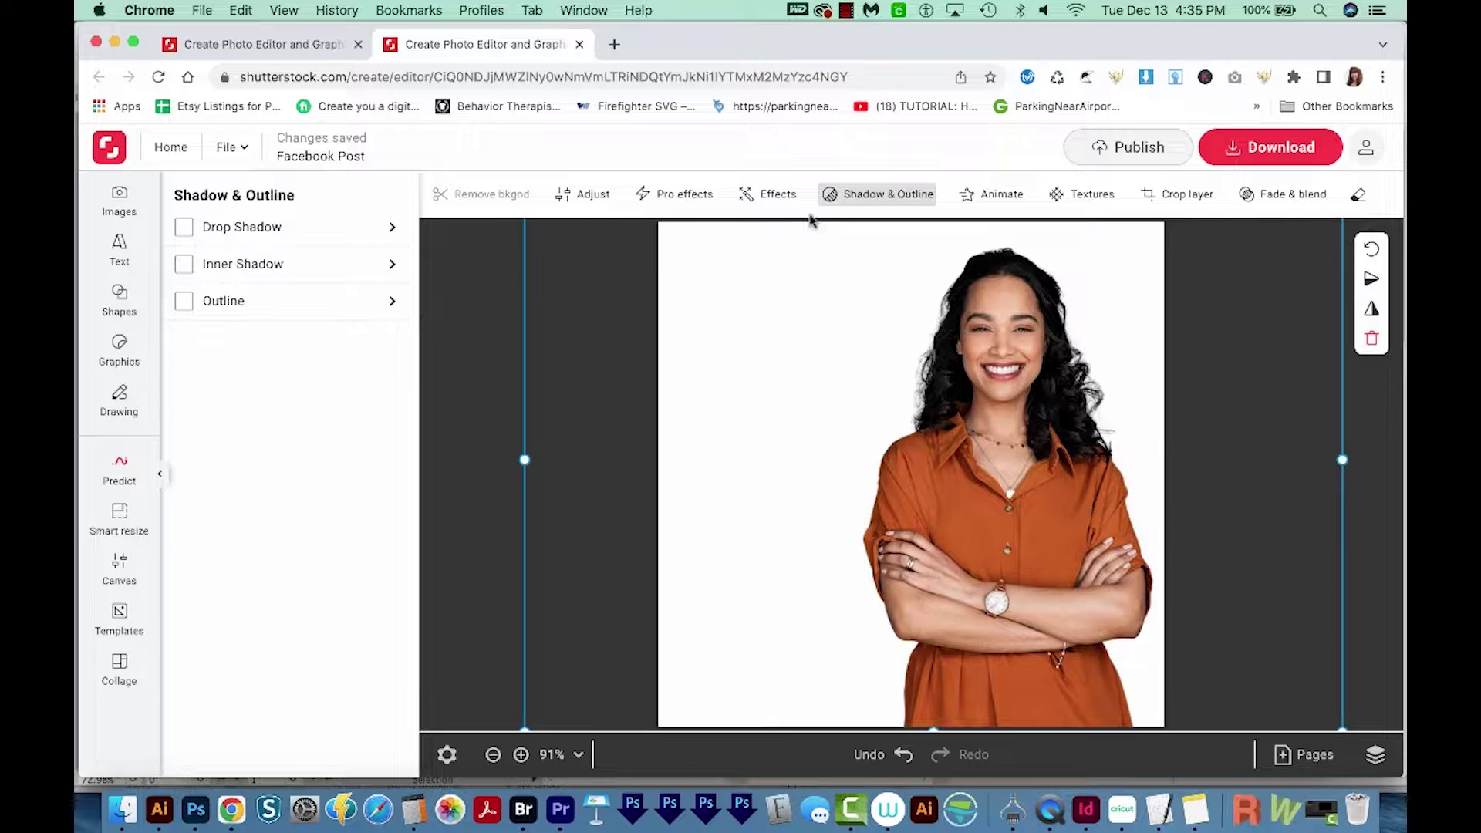
pyautogui.click(995, 194)
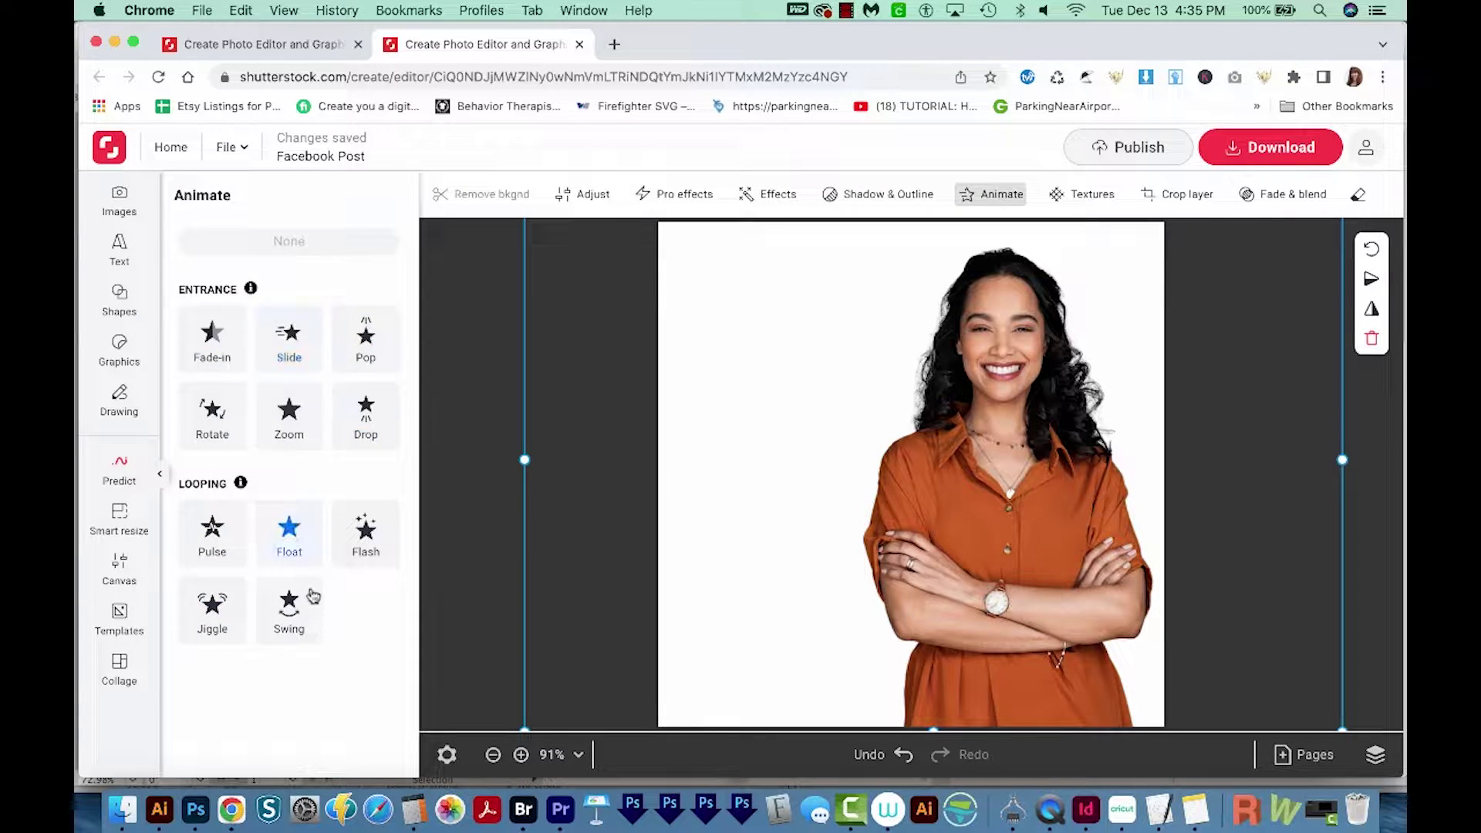
# Preview the Glitter texture on the photo, then cancel it to restore the original
pyautogui.click(1083, 193)
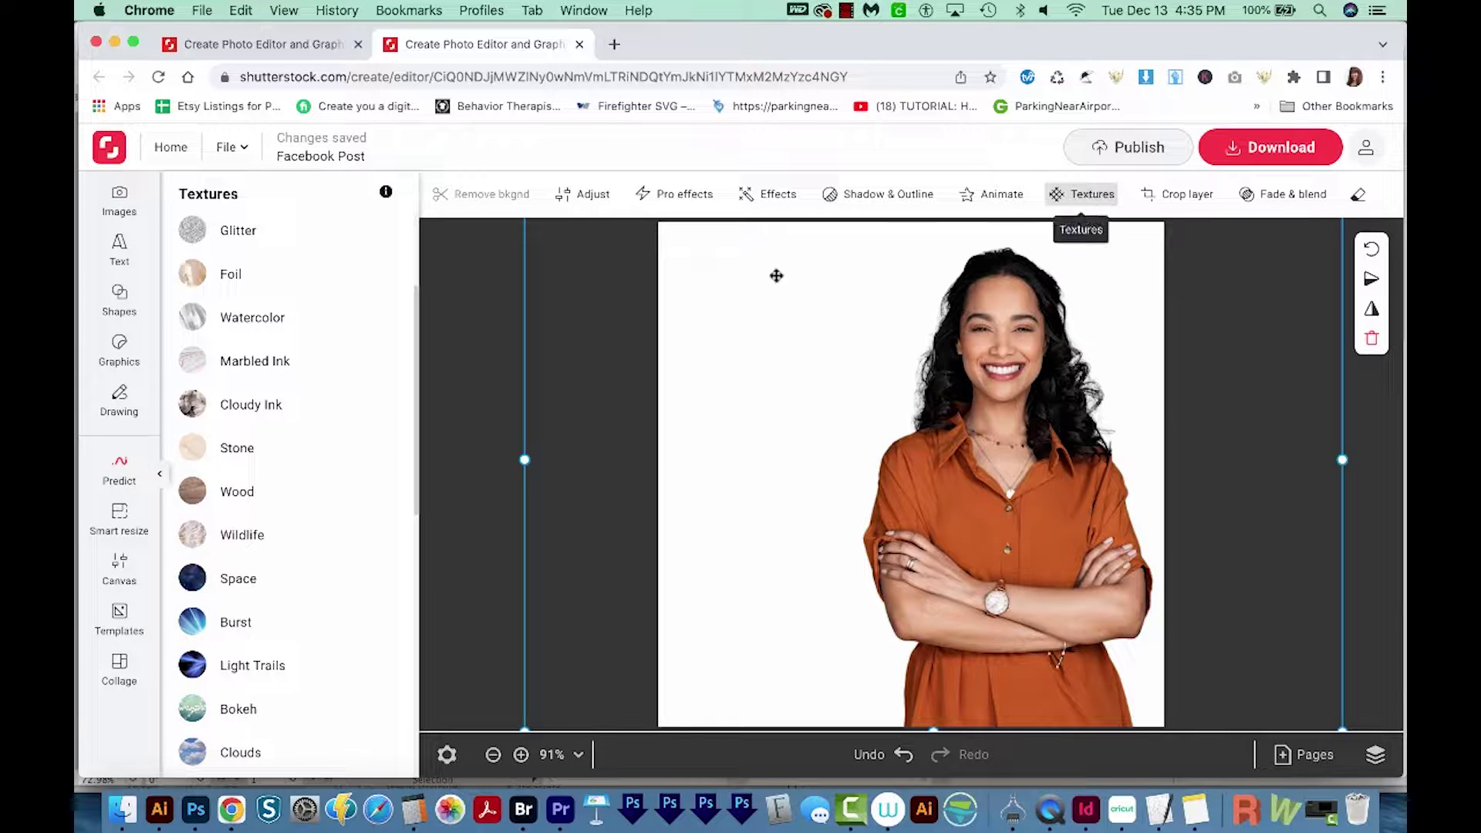
pyautogui.click(221, 231)
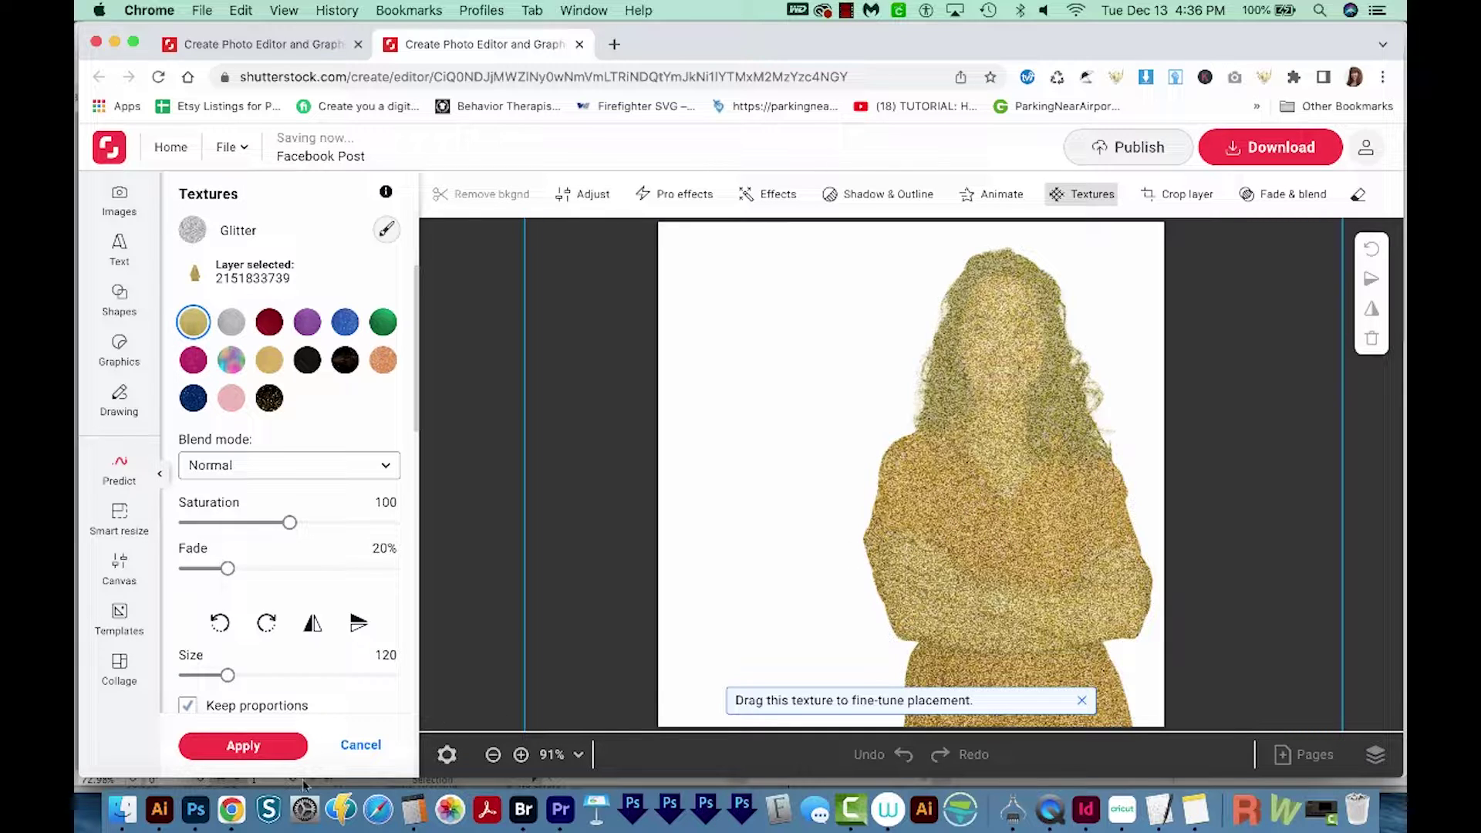
pyautogui.click(360, 745)
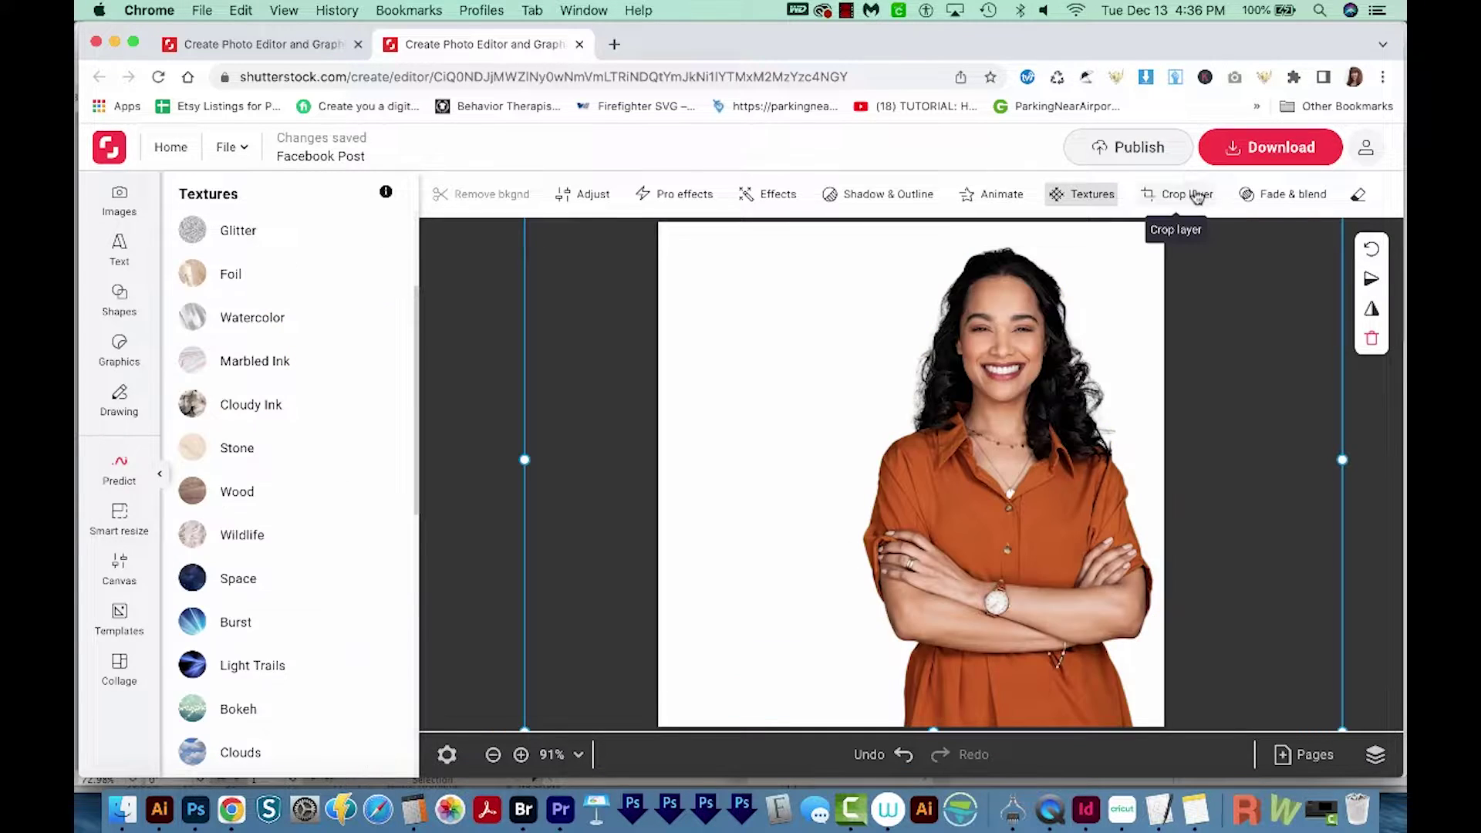
# Crop the photo from both left and right into a narrow strip around the woman and apply
pyautogui.click(1187, 194)
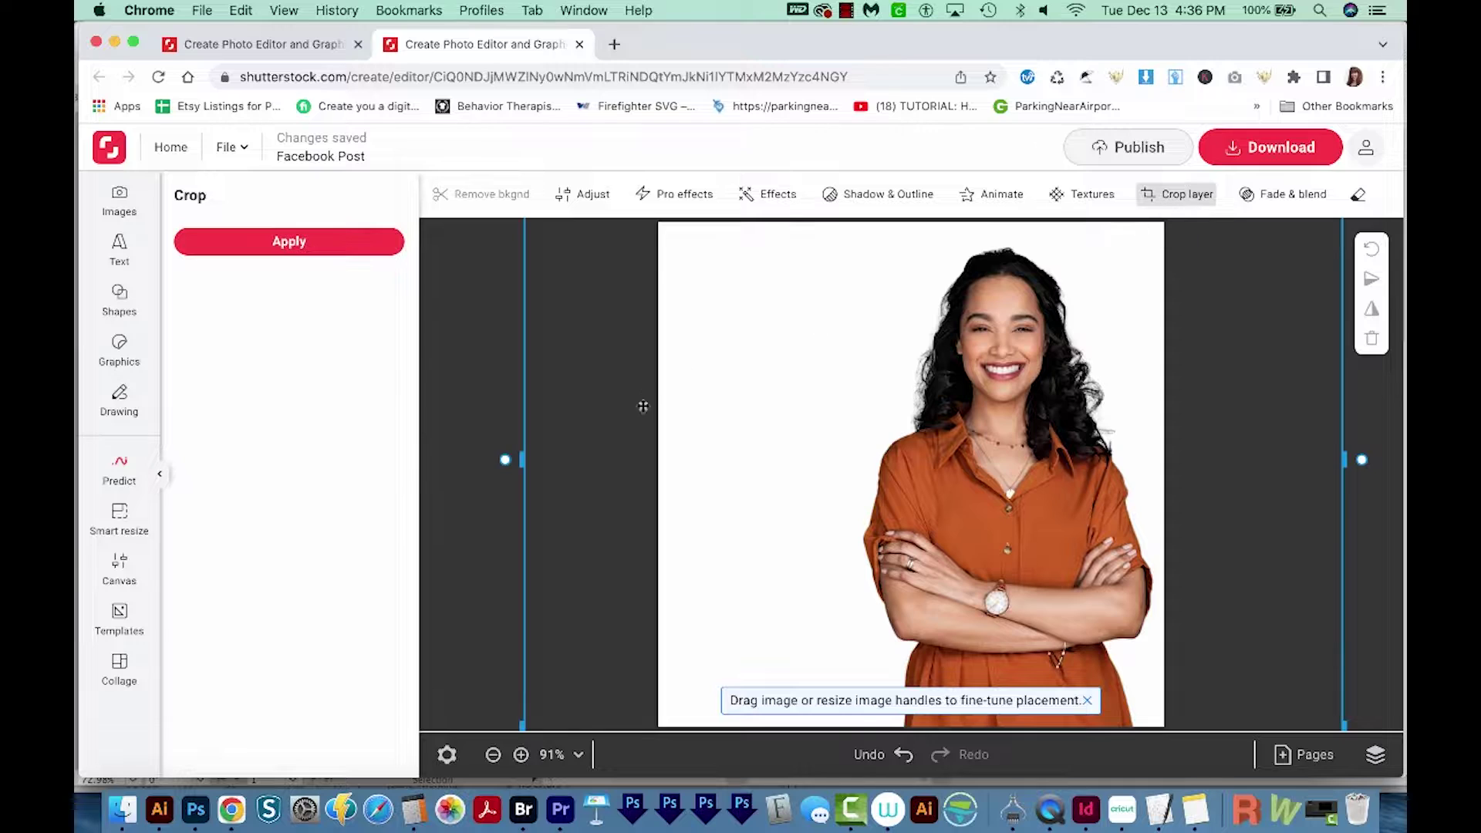
pyautogui.moveTo(520, 460)
pyautogui.mouseDown()
pyautogui.moveTo(892, 437)
pyautogui.moveTo(843, 438)
pyautogui.mouseUp()
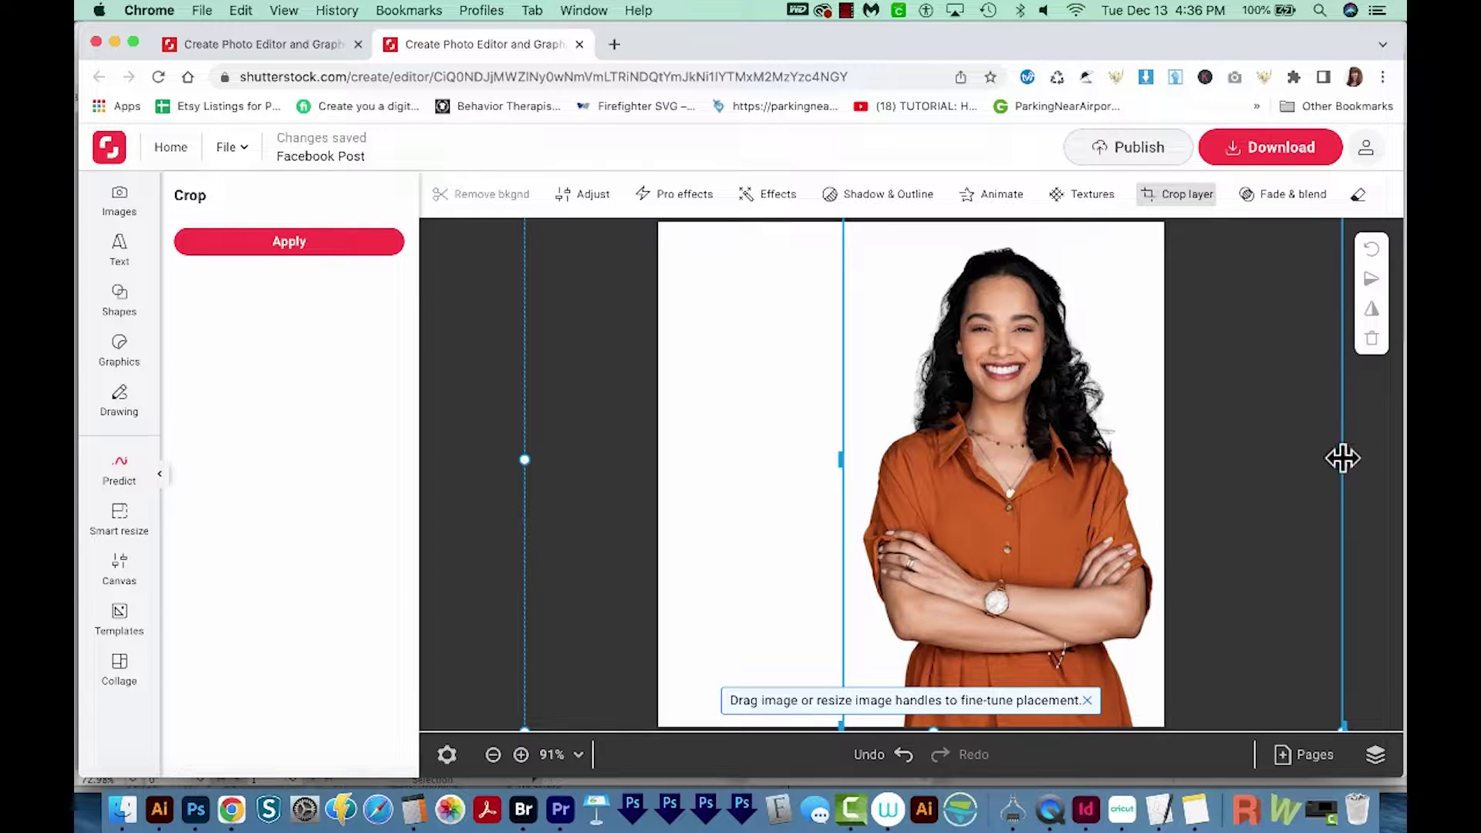
pyautogui.moveTo(1343, 461)
pyautogui.mouseDown()
pyautogui.moveTo(1155, 494)
pyautogui.moveTo(1161, 460)
pyautogui.mouseUp()
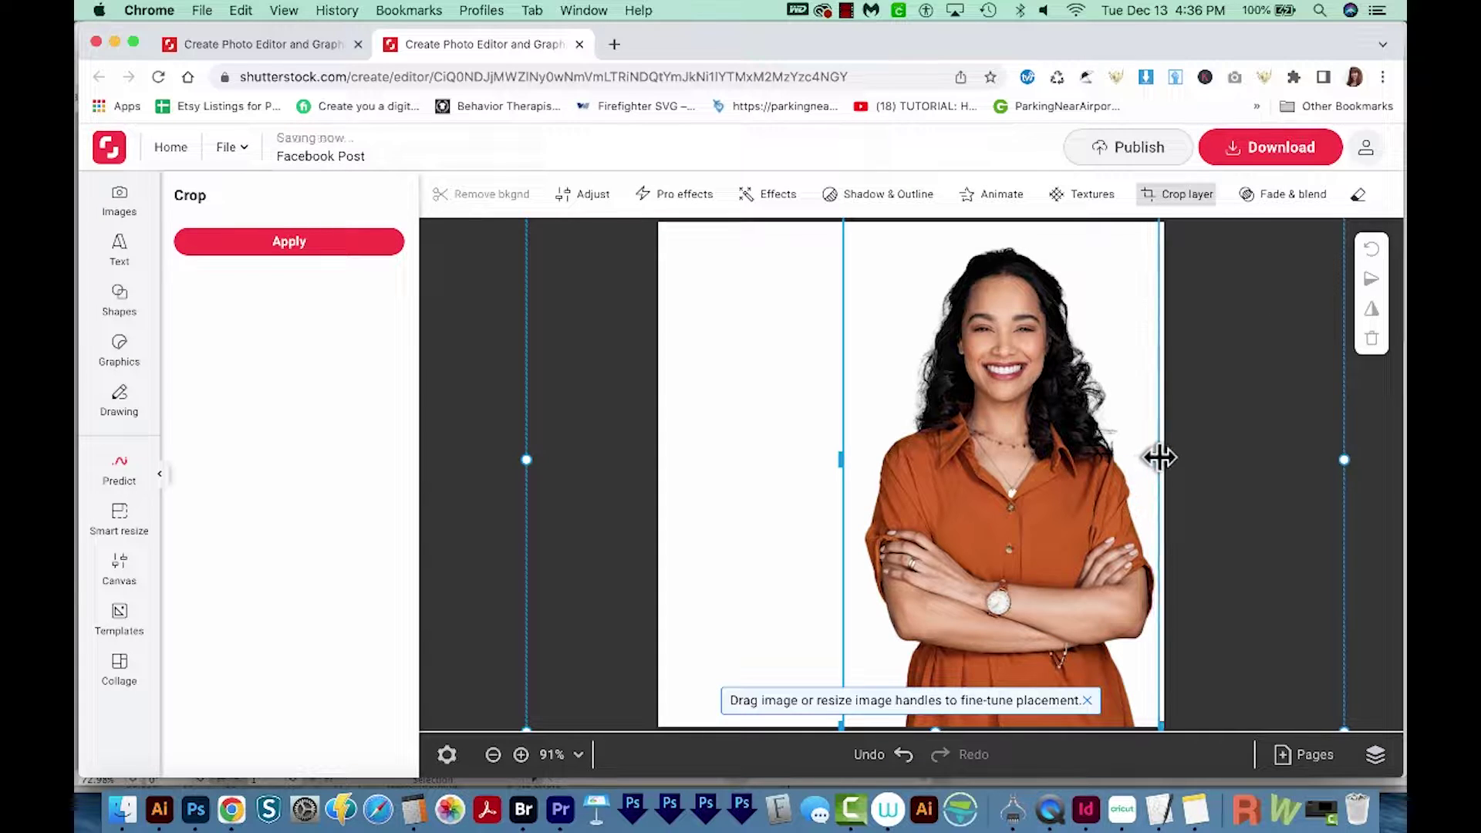
pyautogui.click(311, 243)
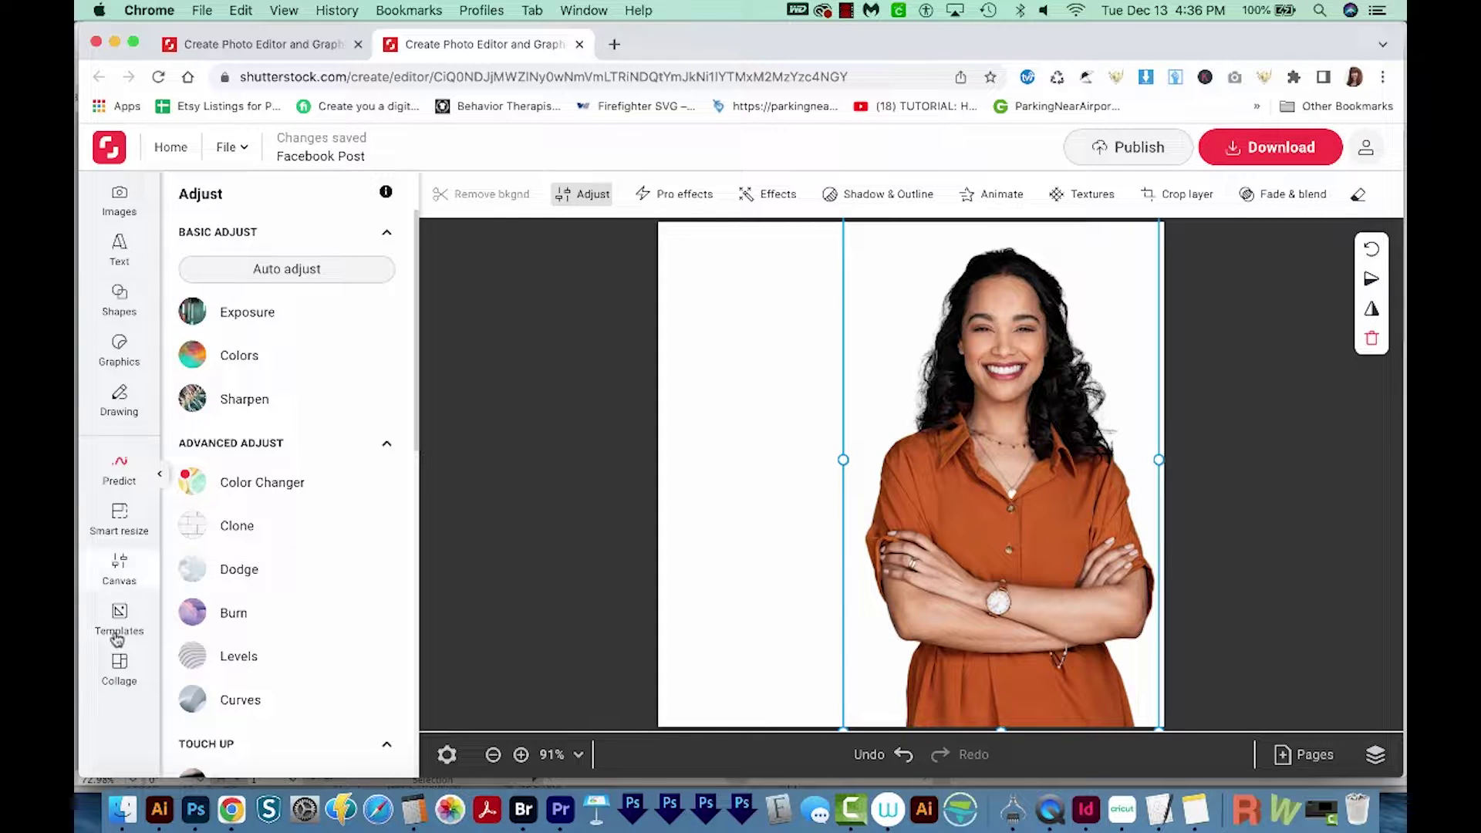
# Add a Script-style heading, subheading and body text group and move it toward the top-left of the post
pyautogui.click(133, 257)
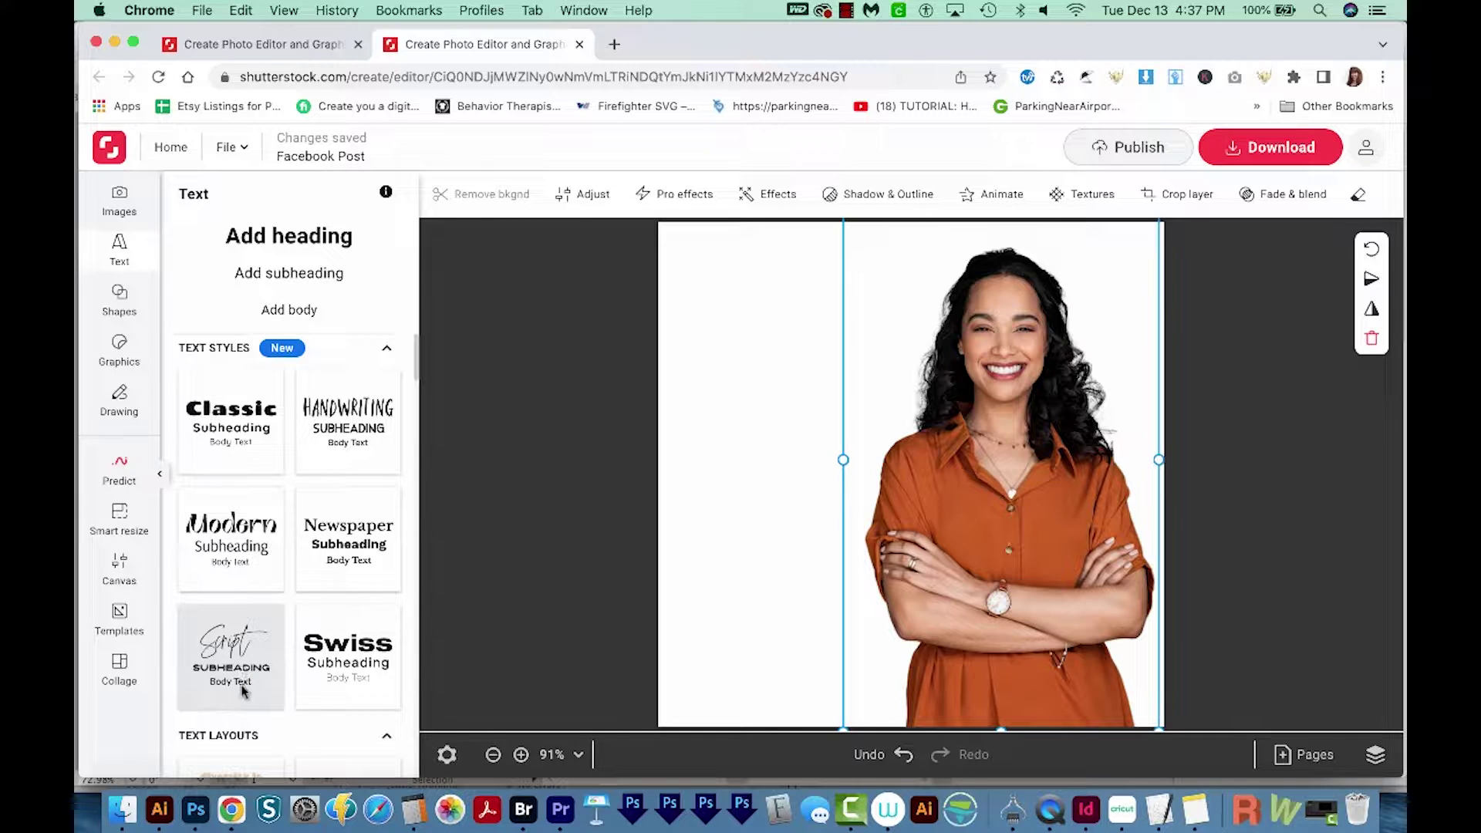
pyautogui.click(244, 661)
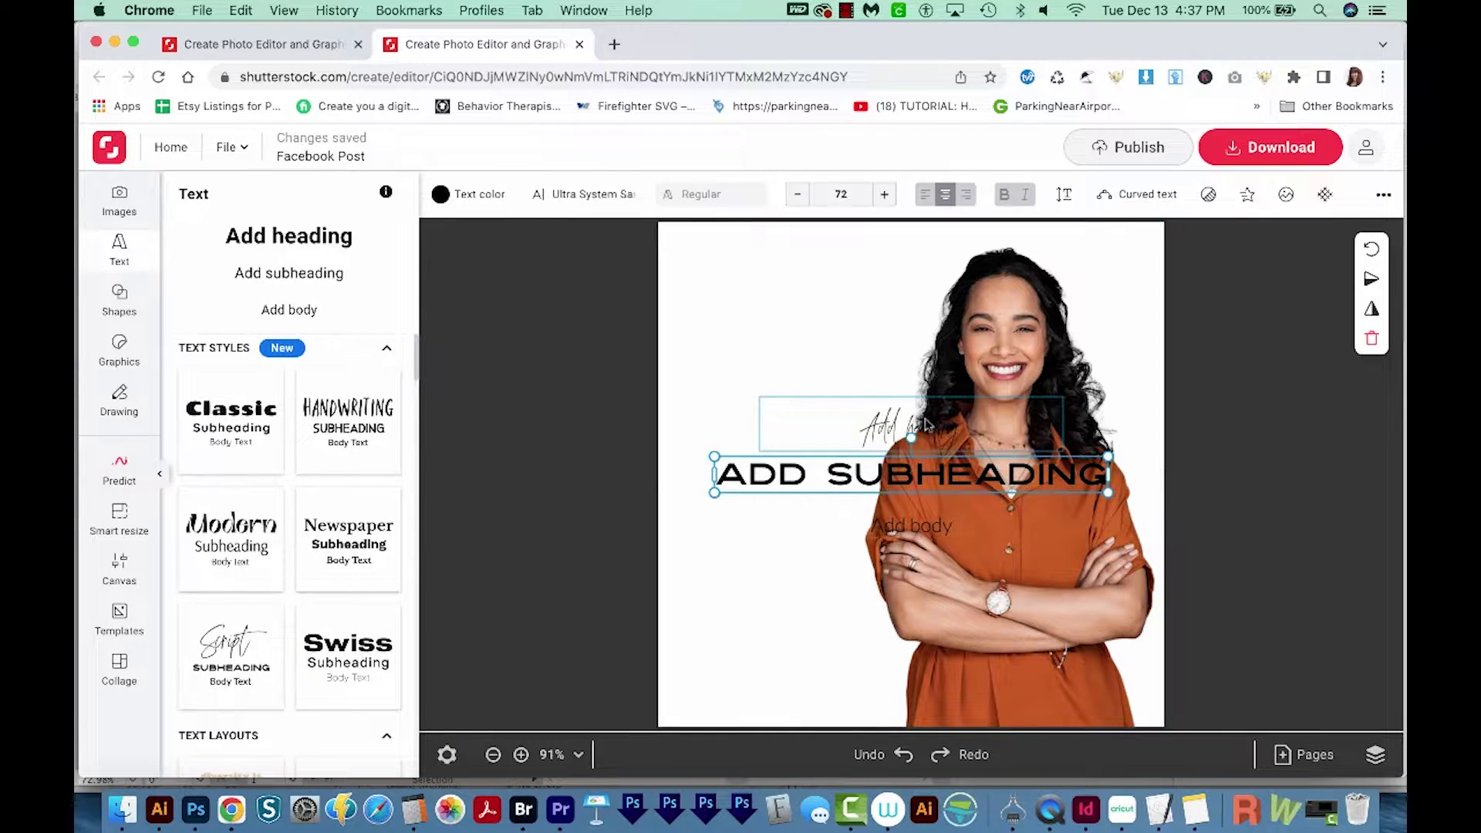
pyautogui.click(883, 429)
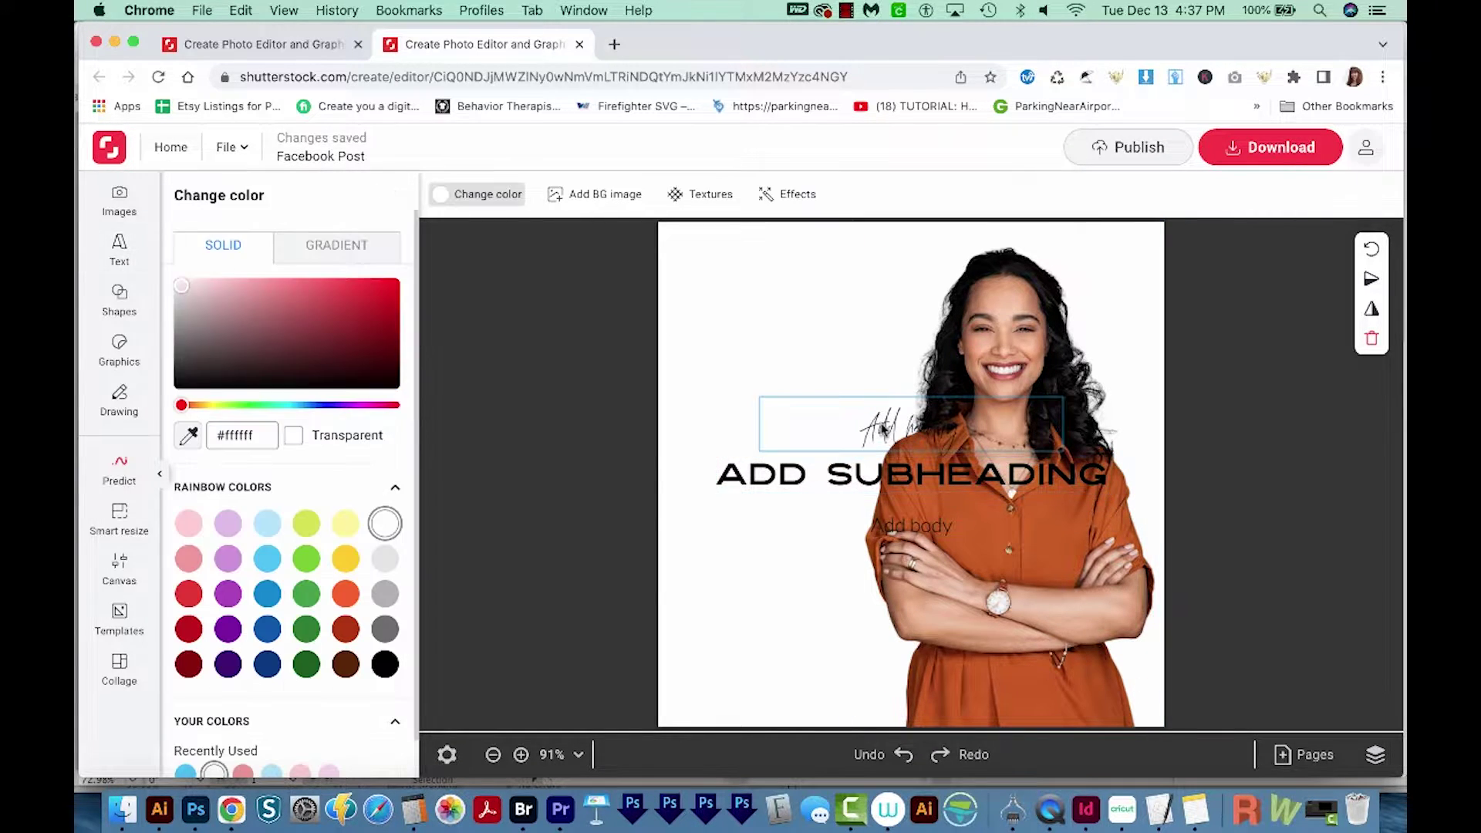
pyautogui.click(882, 429)
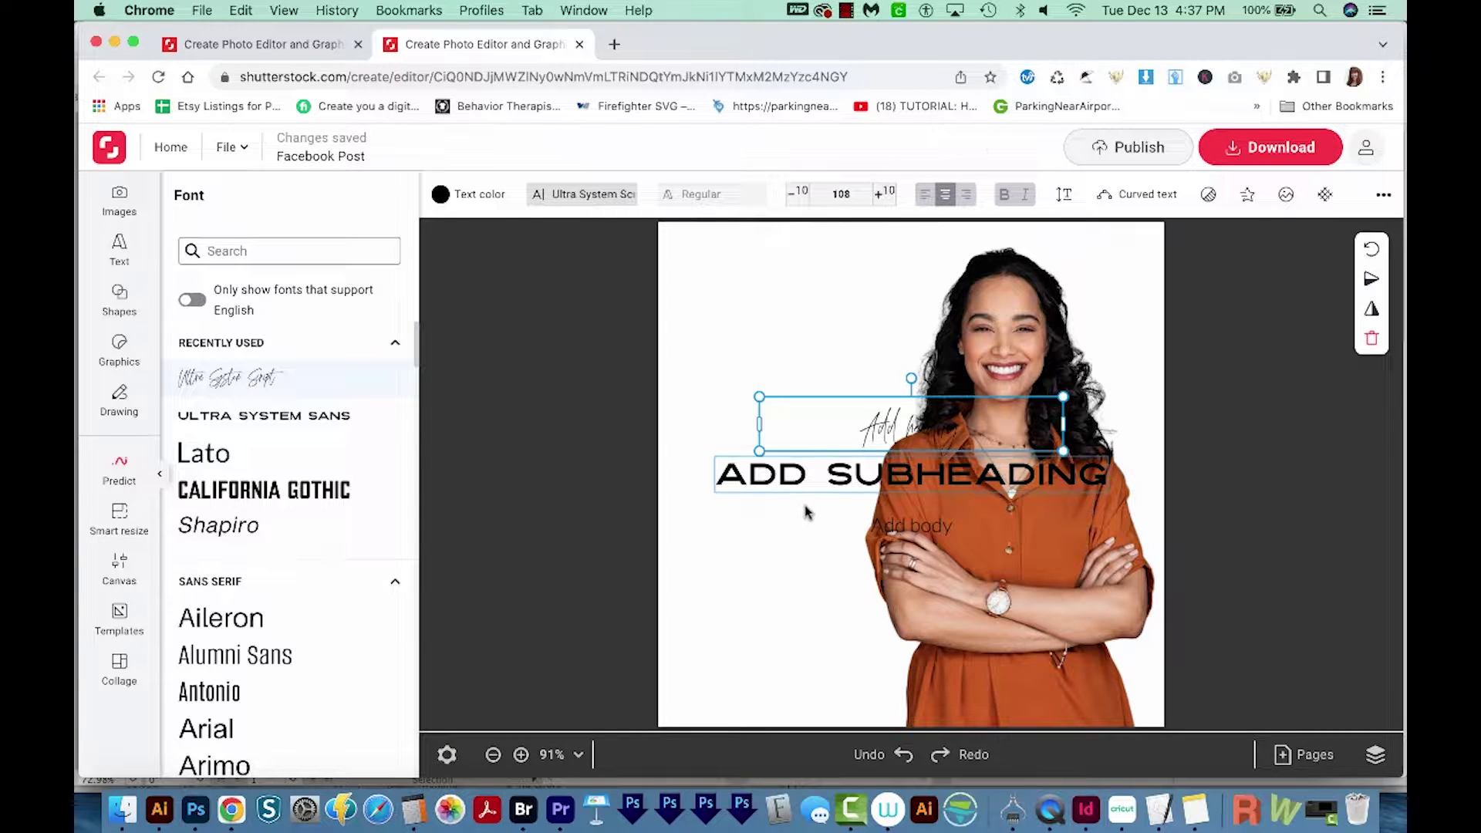
pyautogui.keyDown('shift'); pyautogui.click(891, 527); pyautogui.keyUp('shift')
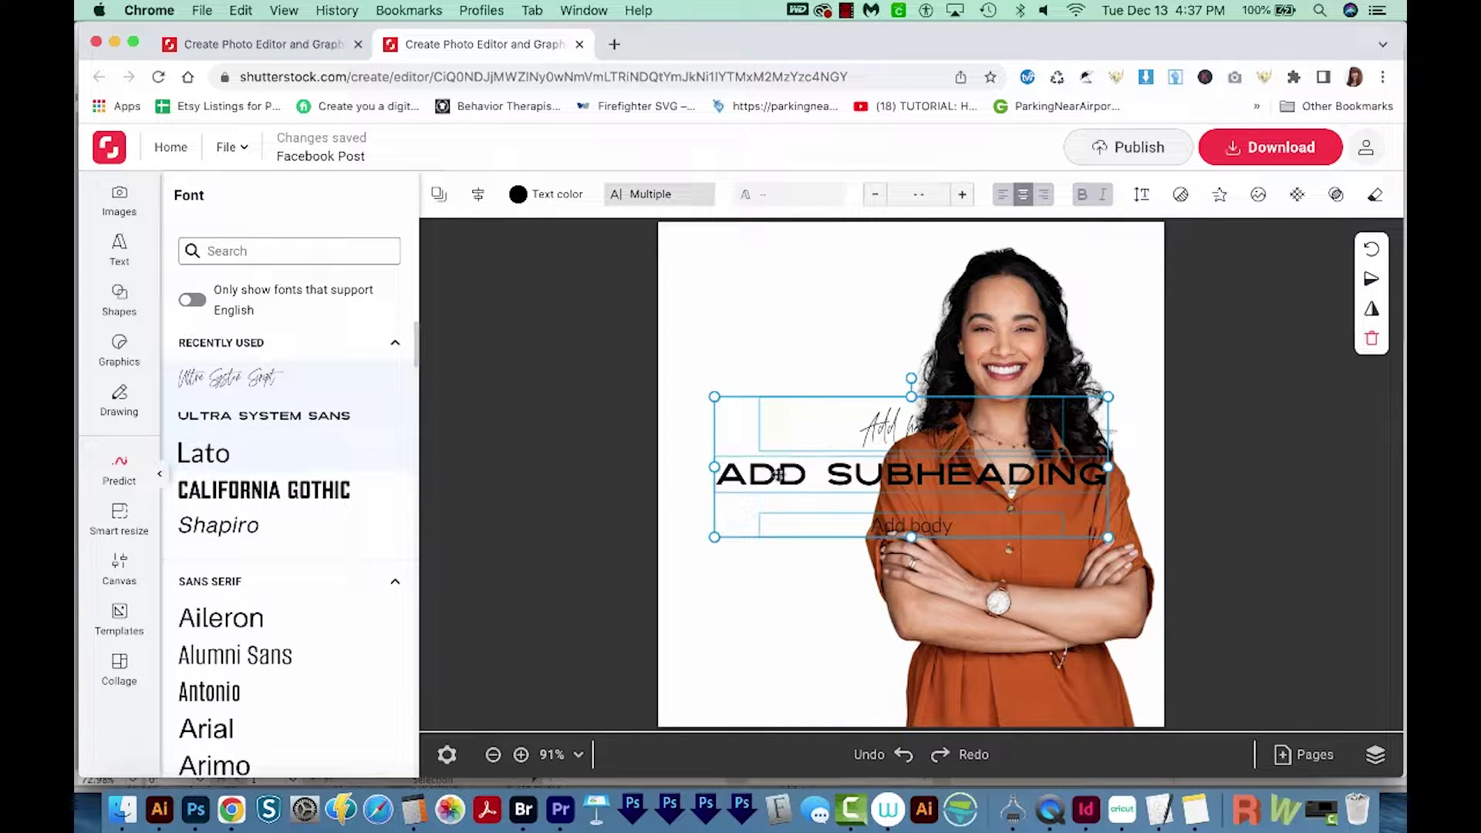
pyautogui.moveTo(777, 475)
pyautogui.mouseDown()
pyautogui.moveTo(761, 364)
pyautogui.moveTo(678, 334)
pyautogui.mouseUp()
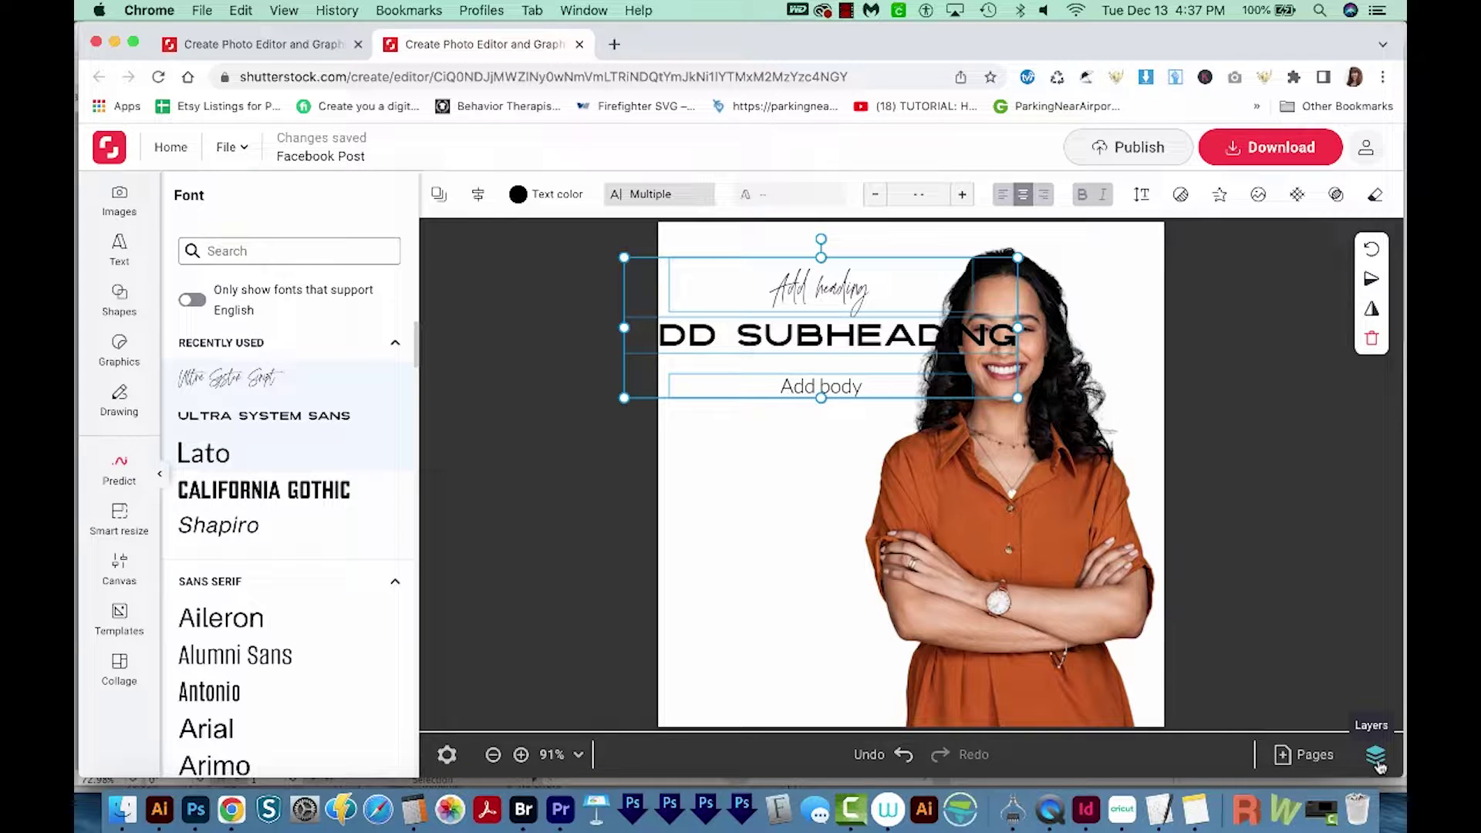
# Show the Layers panel and select the page background
pyautogui.click(1377, 758)
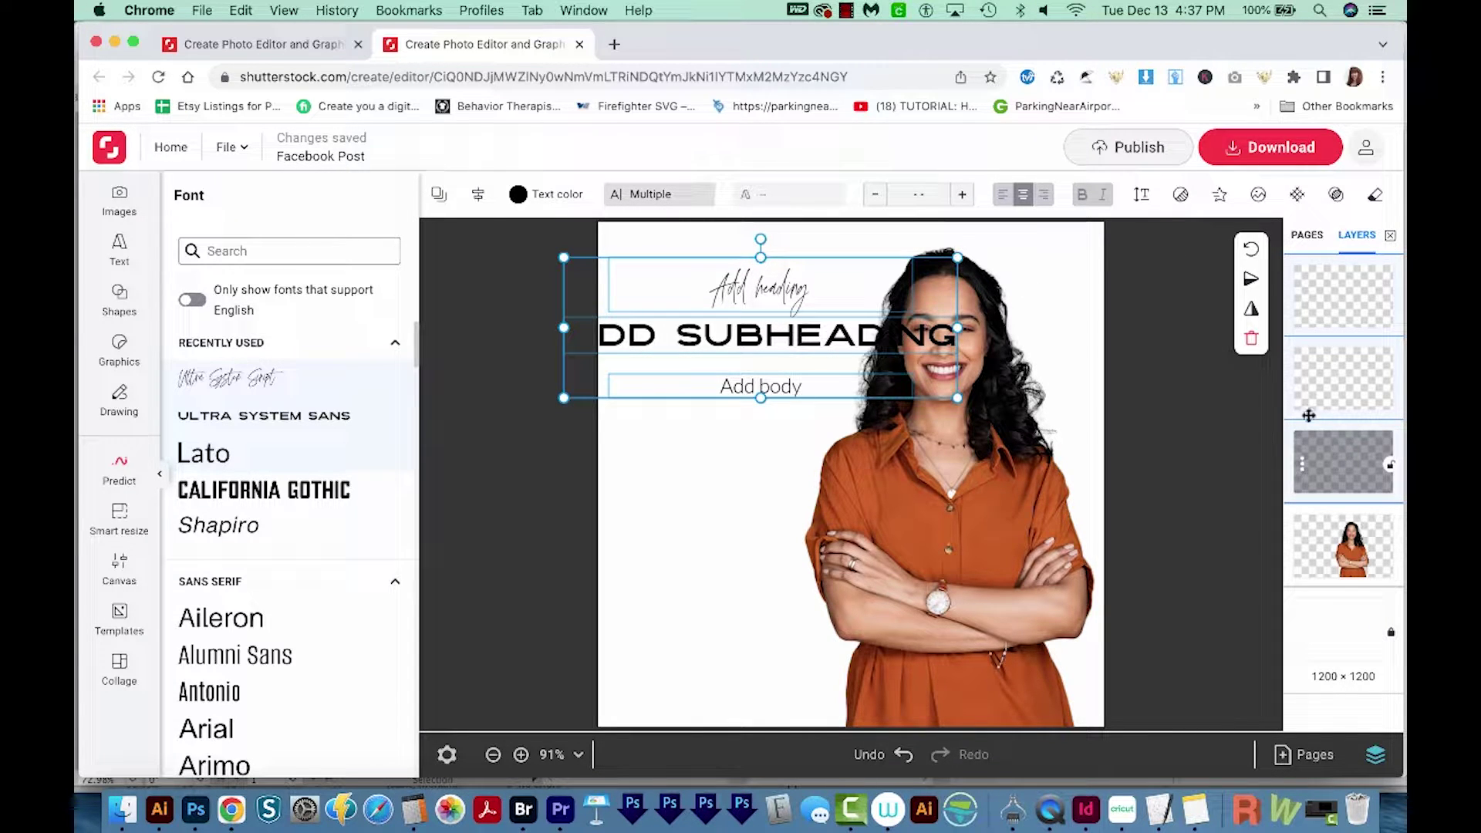
pyautogui.click(1346, 643)
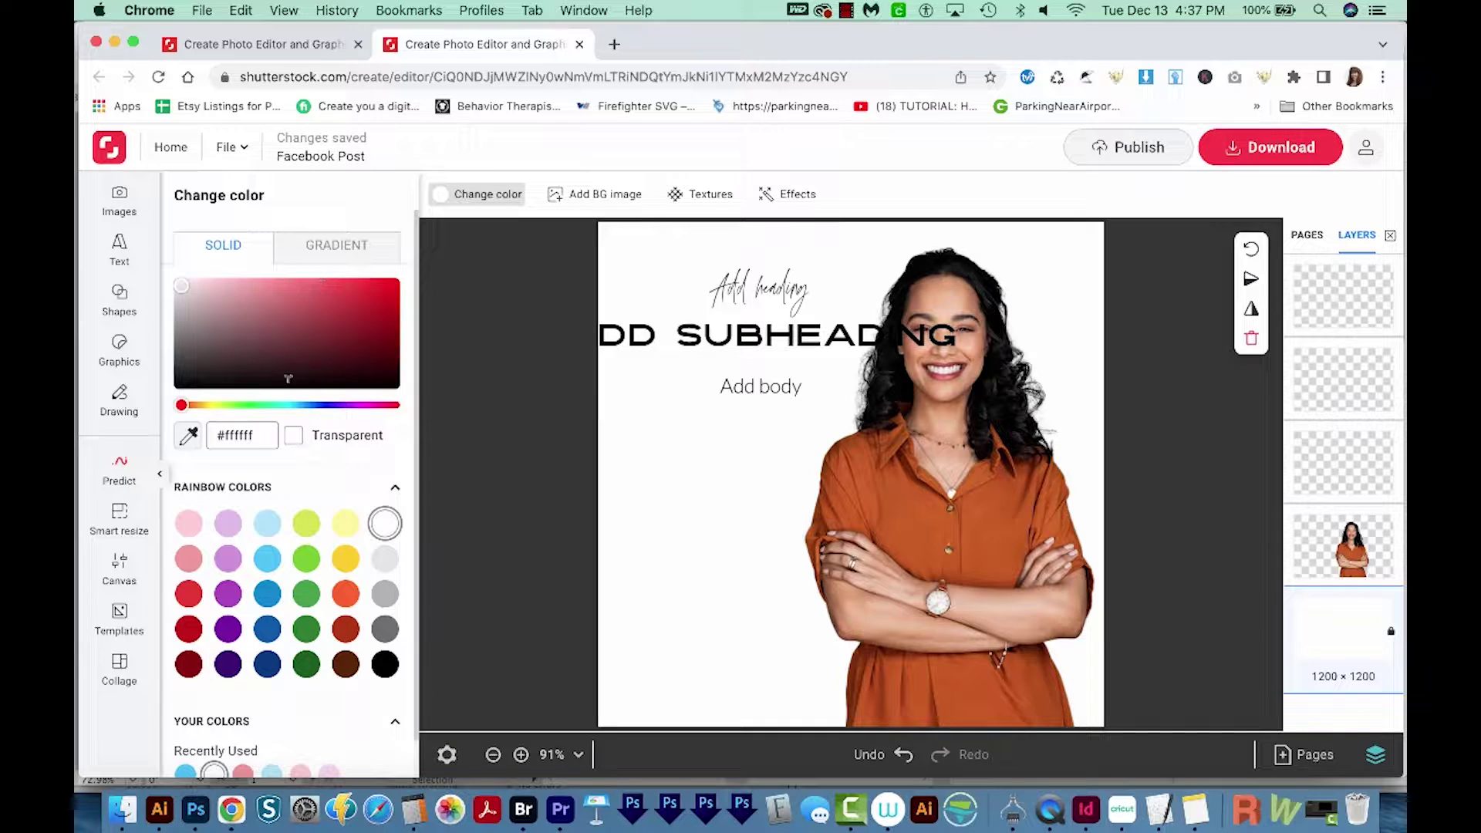
# Make the post background pale yellow
pyautogui.click(306, 558)
pyautogui.click(346, 524)
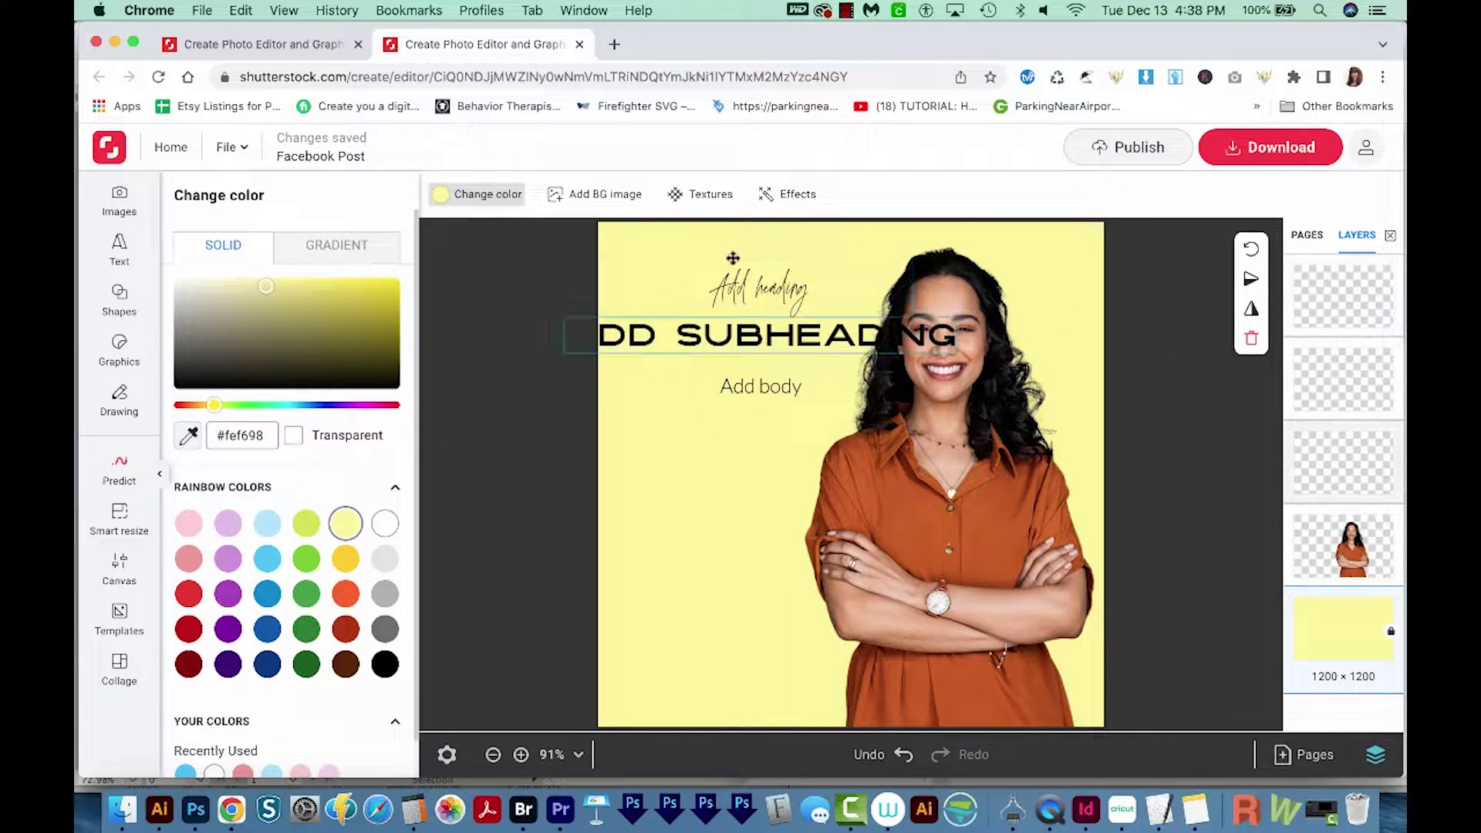
# Edit the heading to 'Hello friends!' and set its font size to 200
pyautogui.click(764, 290)
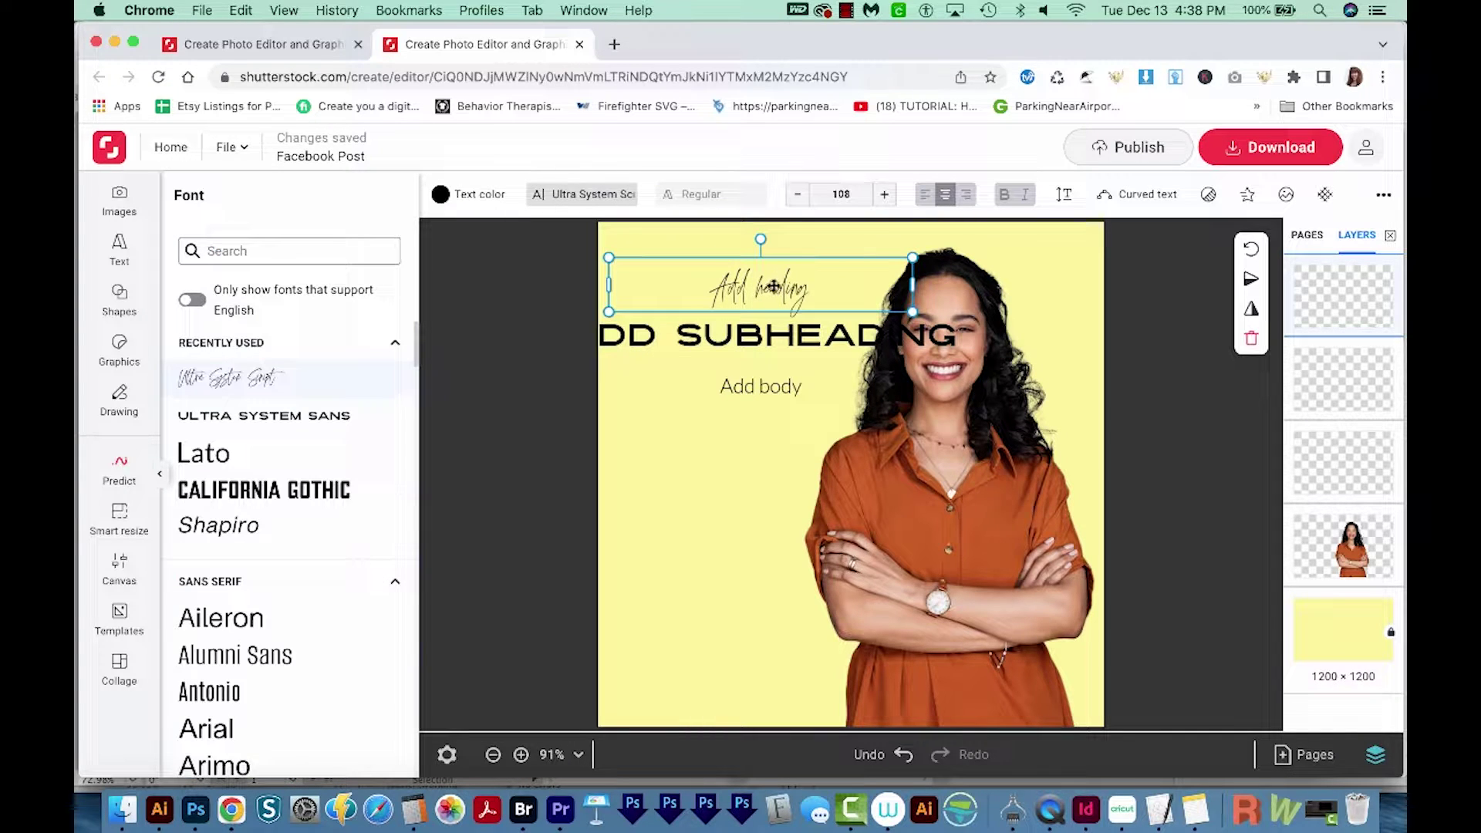
pyautogui.click(784, 292)
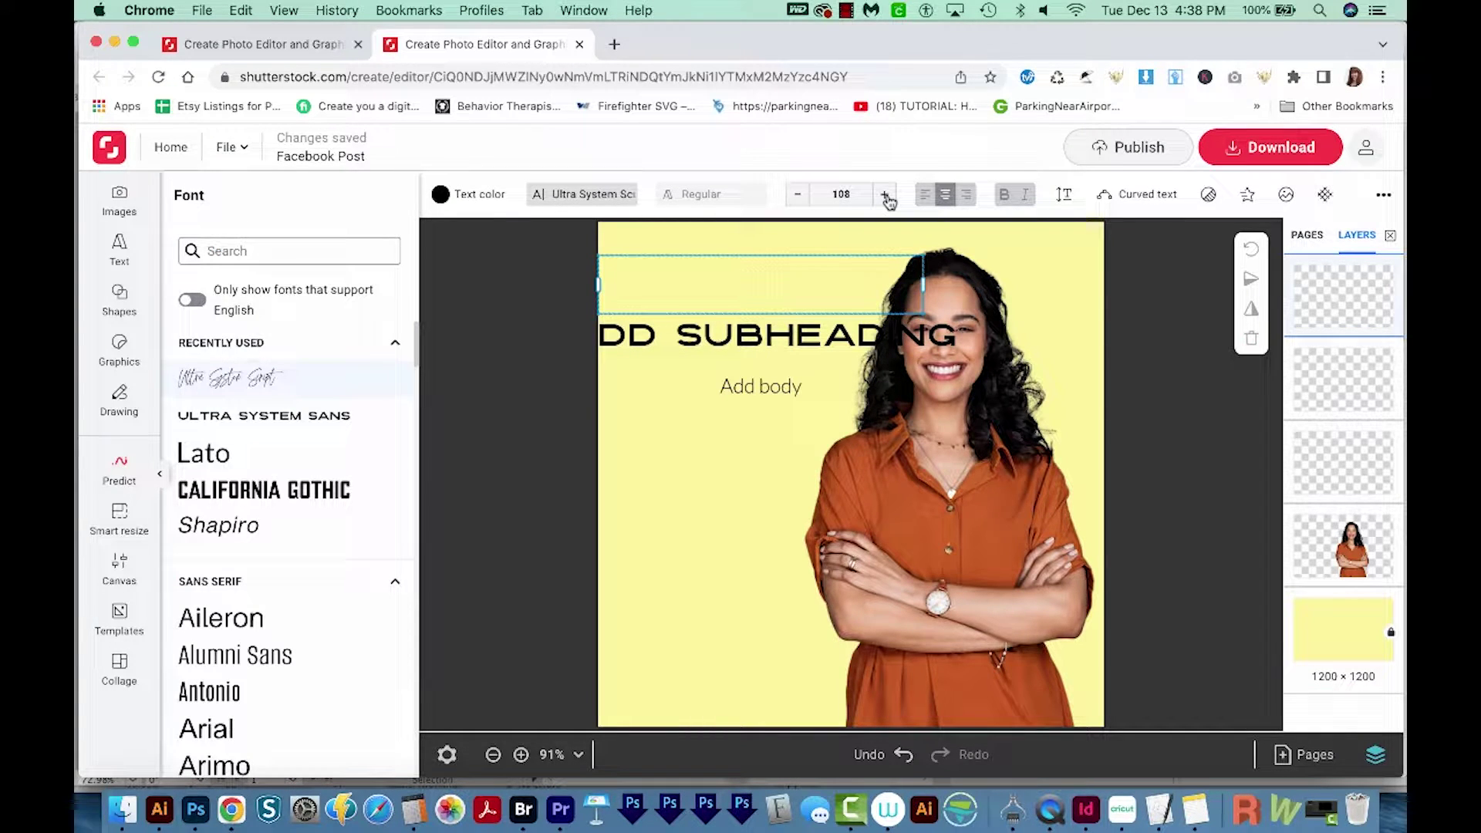
pyautogui.write('Hello friend')
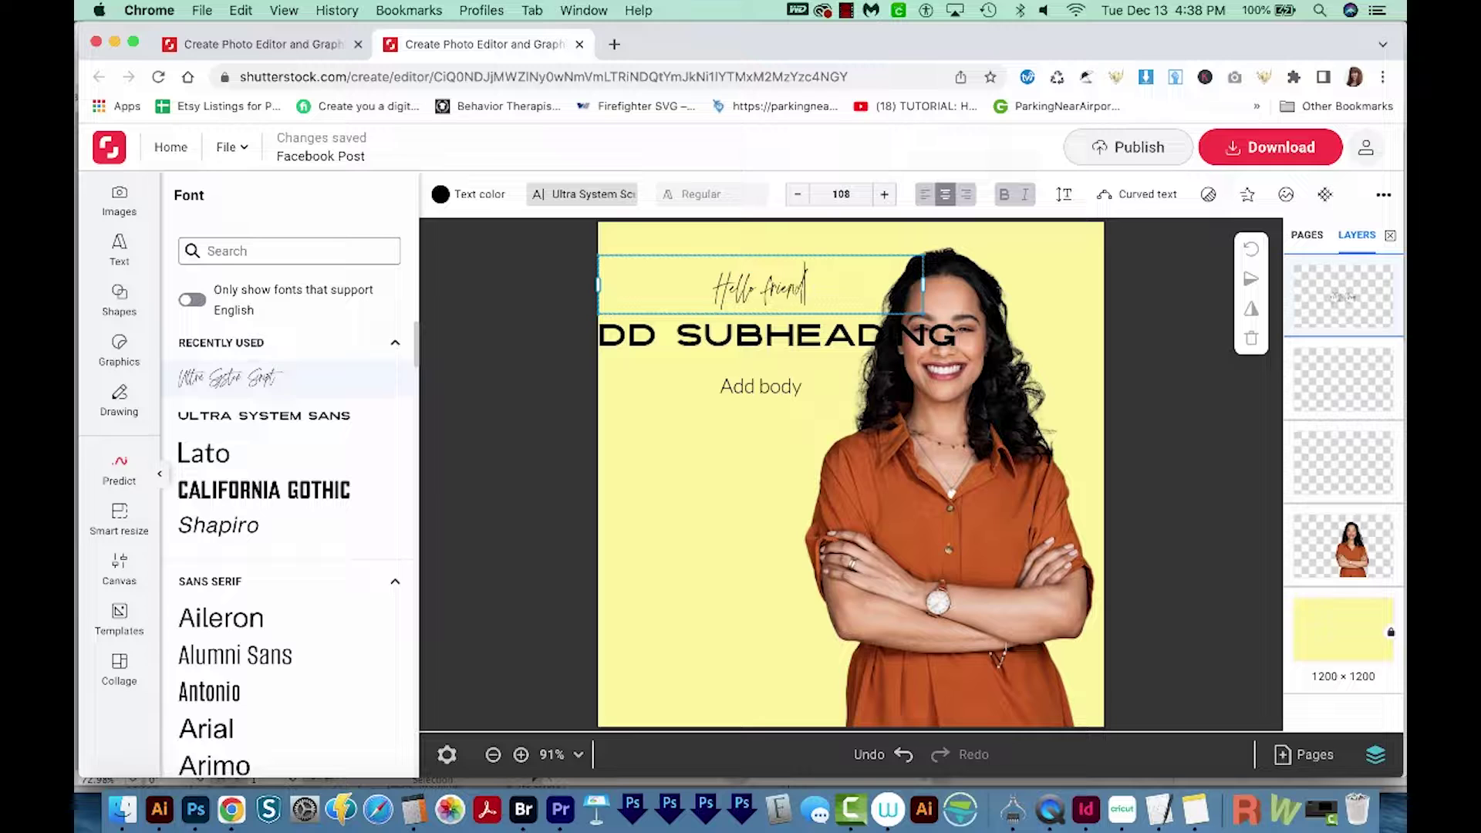
pyautogui.write('s!')
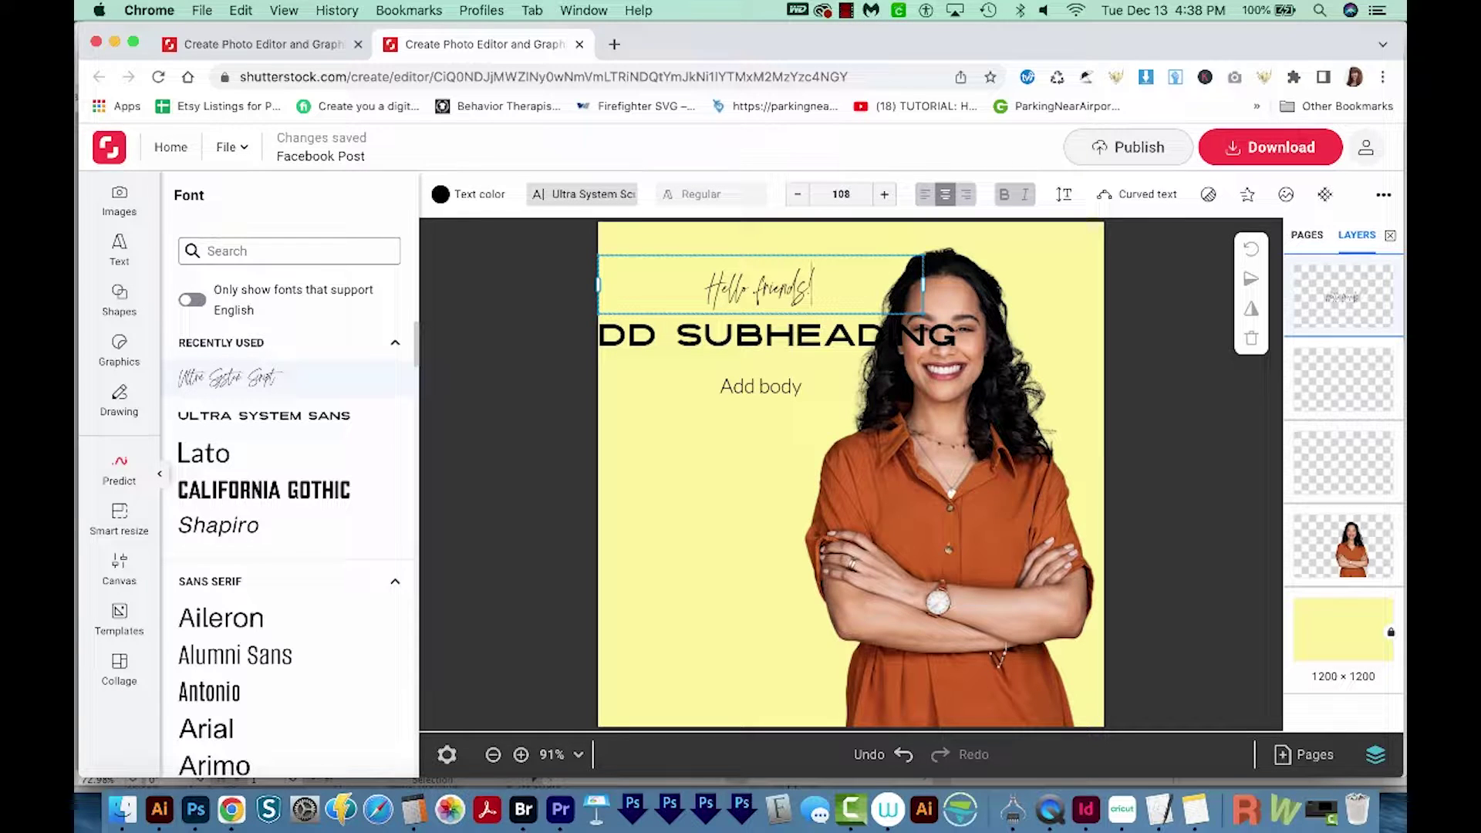
pyautogui.press('super+a')
pyautogui.click(842, 194)
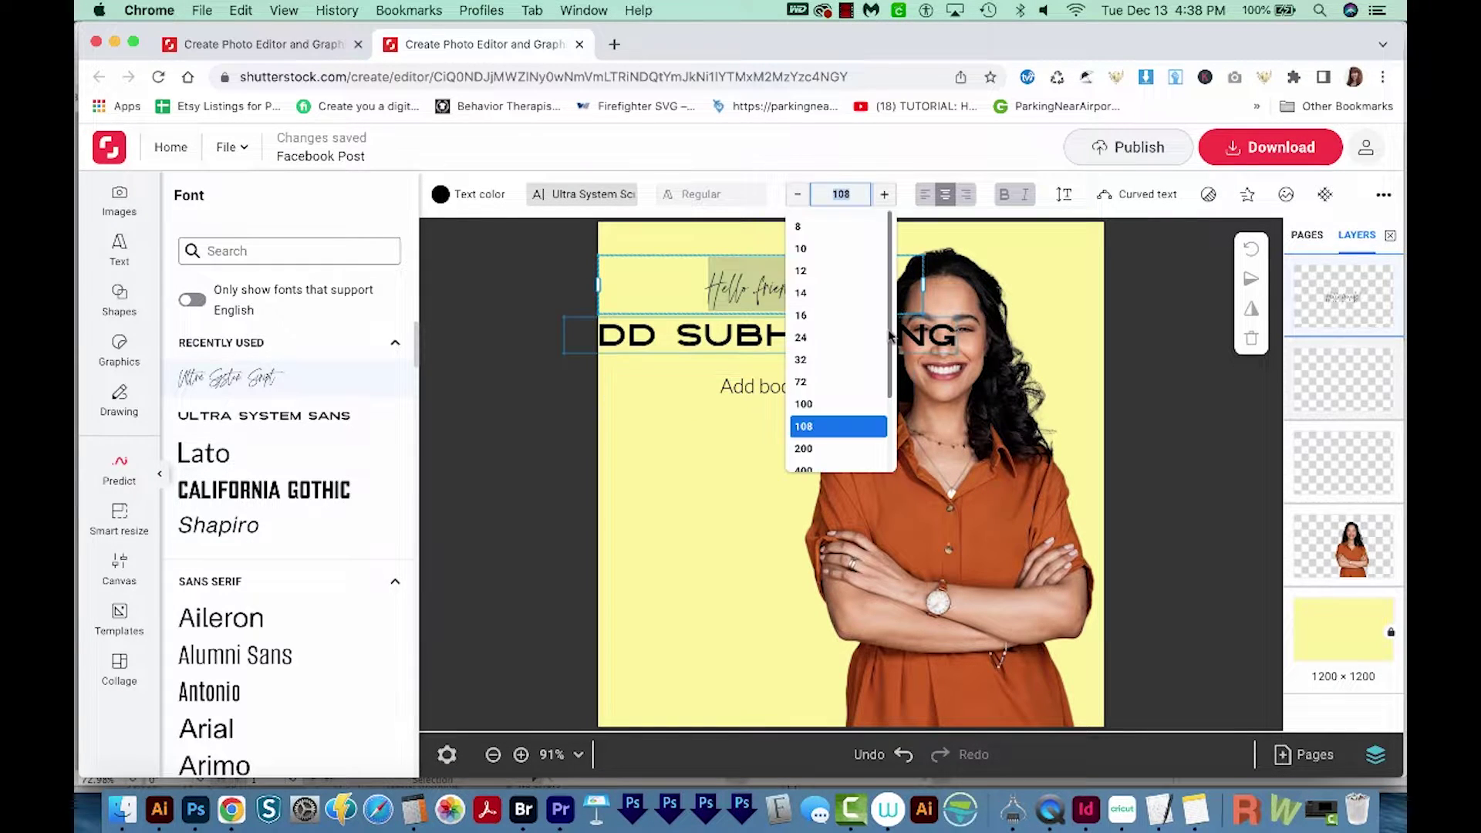
pyautogui.click(836, 402)
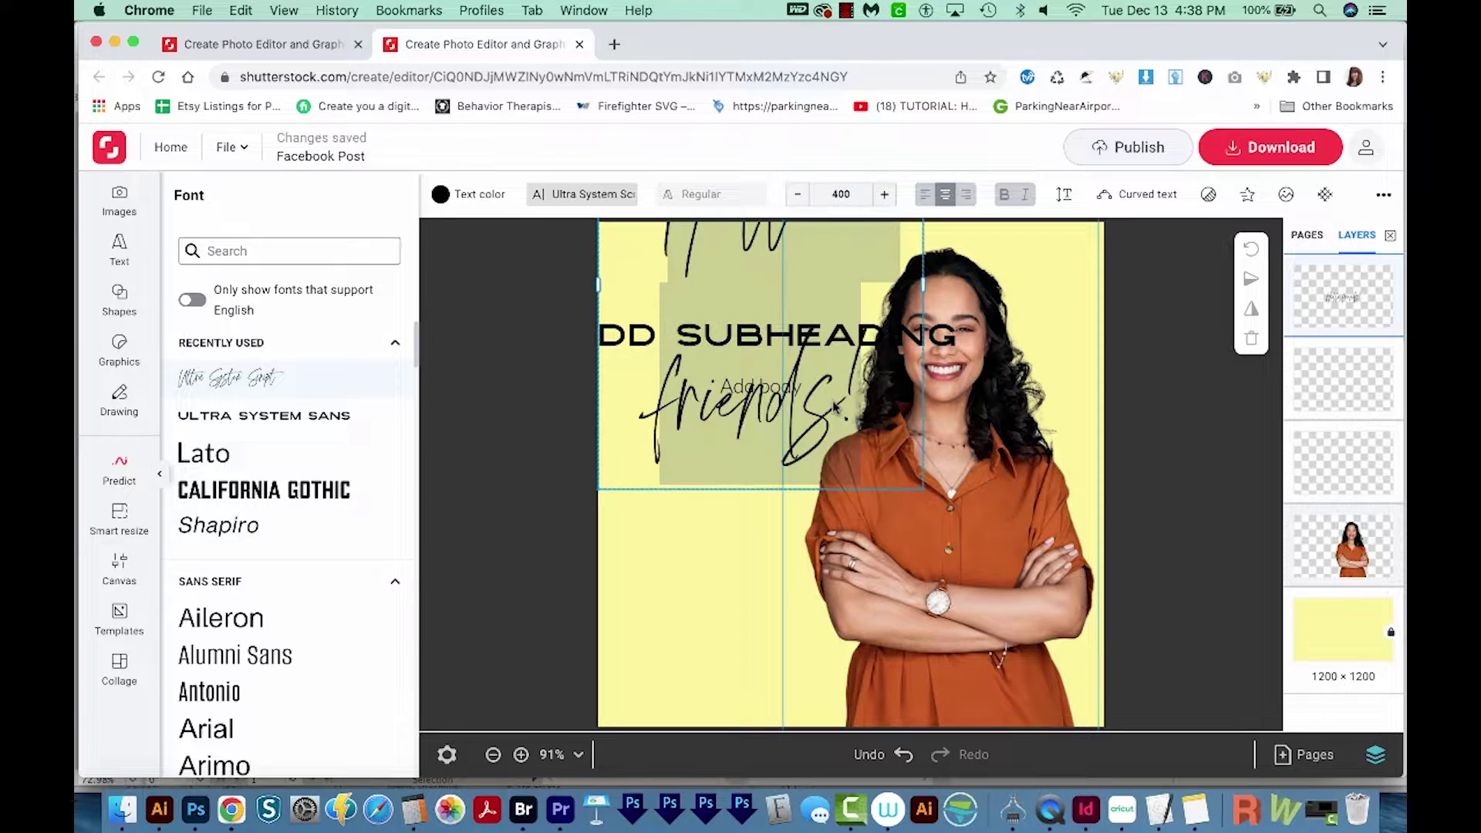
pyautogui.click(842, 193)
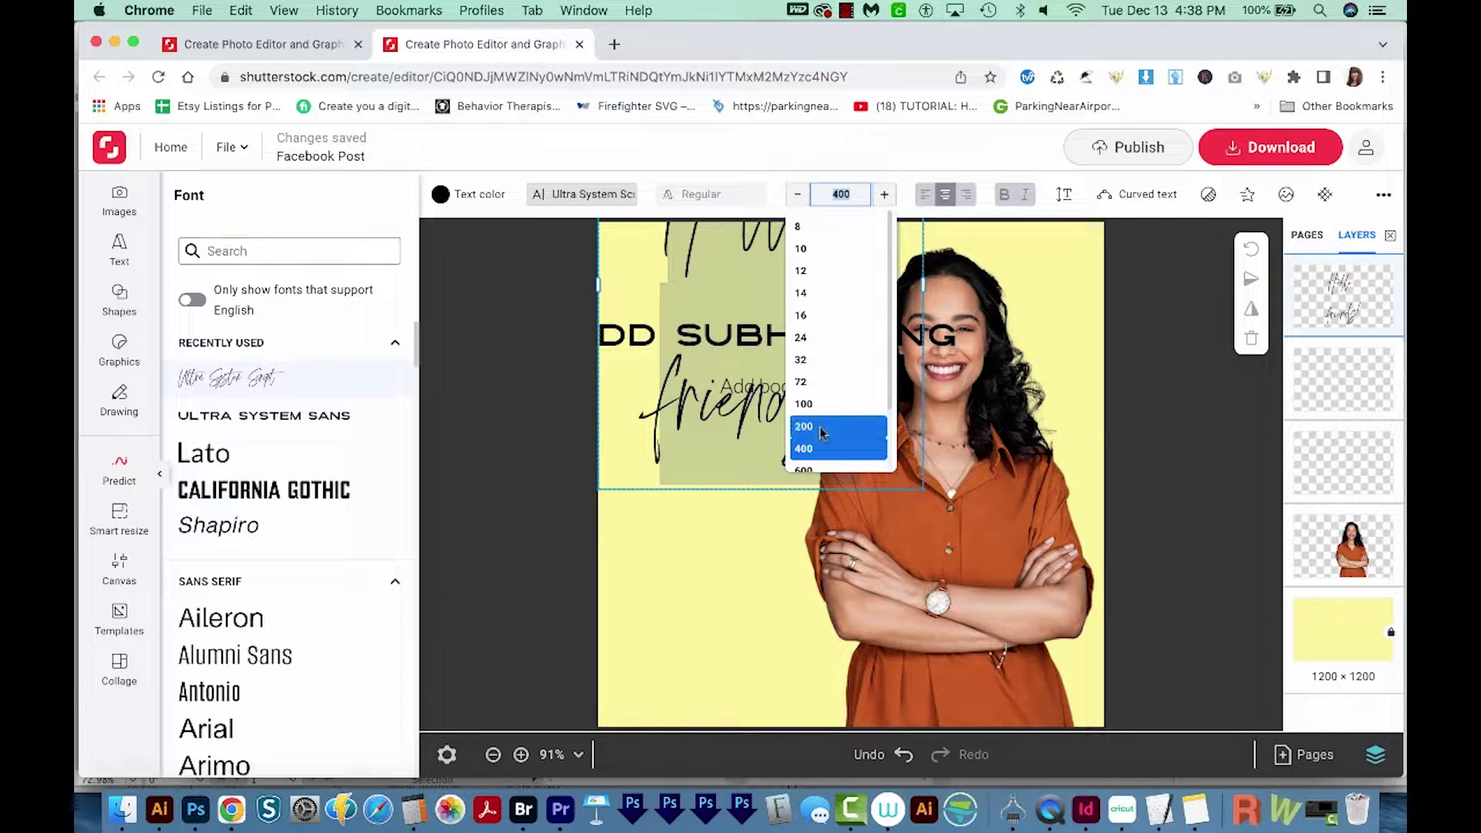
pyautogui.click(824, 428)
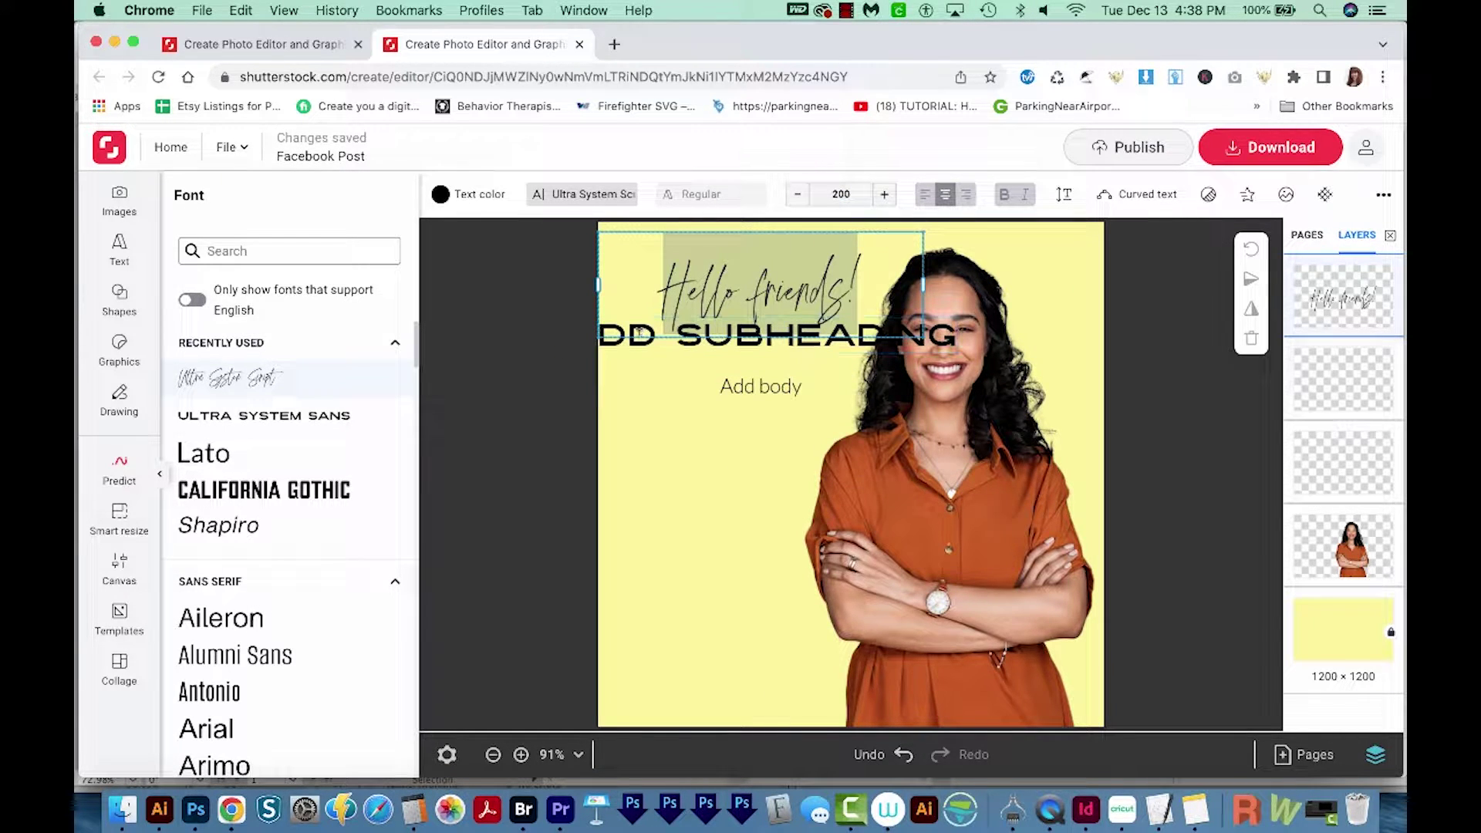
pyautogui.click(718, 353)
# Change the subheading to 'JOIN ME!' and the body to 'Tuesday, Dec 22 at Alonzo's', nudging both slightly lower
pyautogui.doubleClick(718, 342)
pyautogui.write('JOIN M')
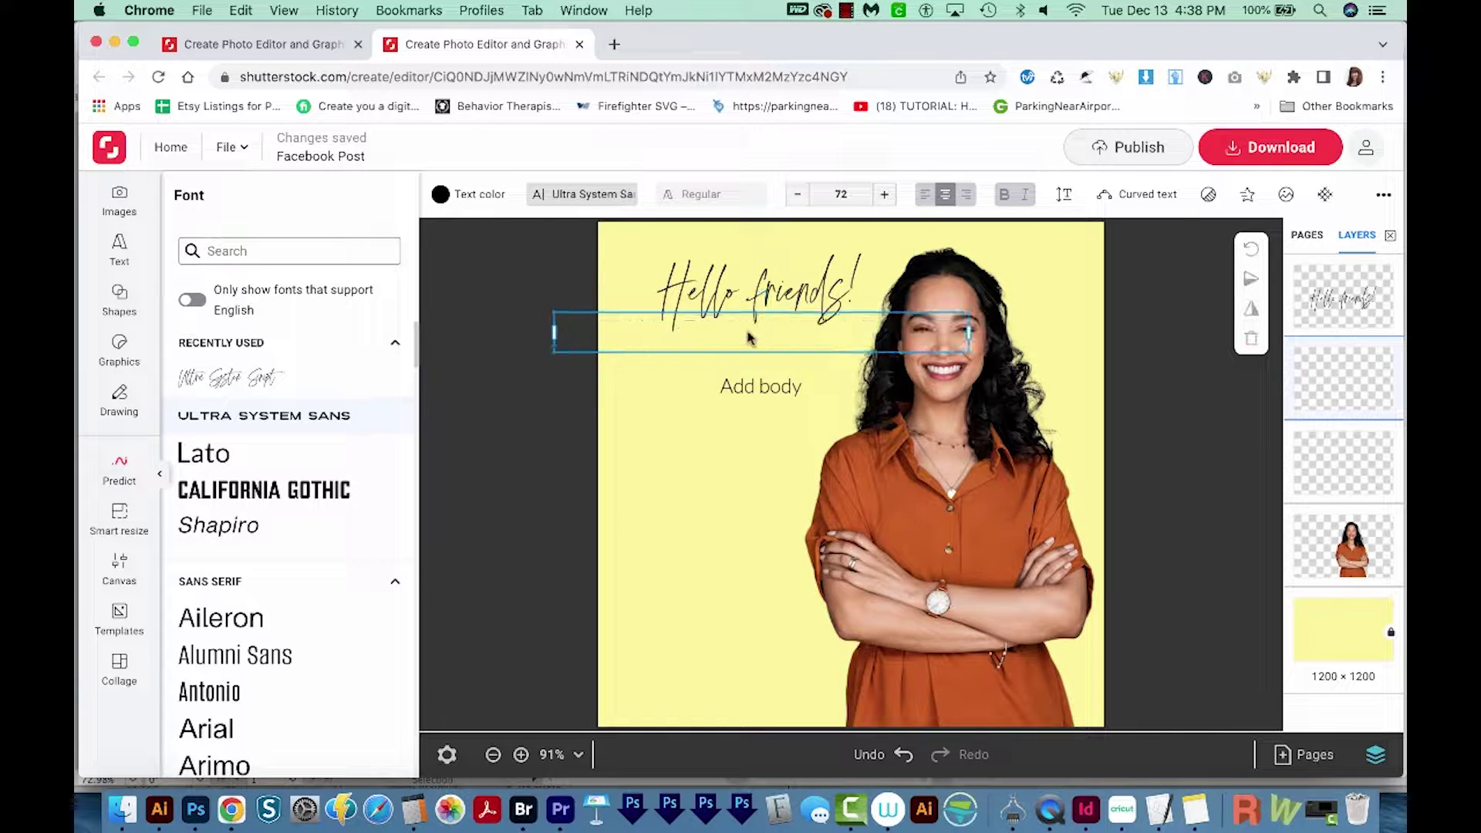
pyautogui.write('E!')
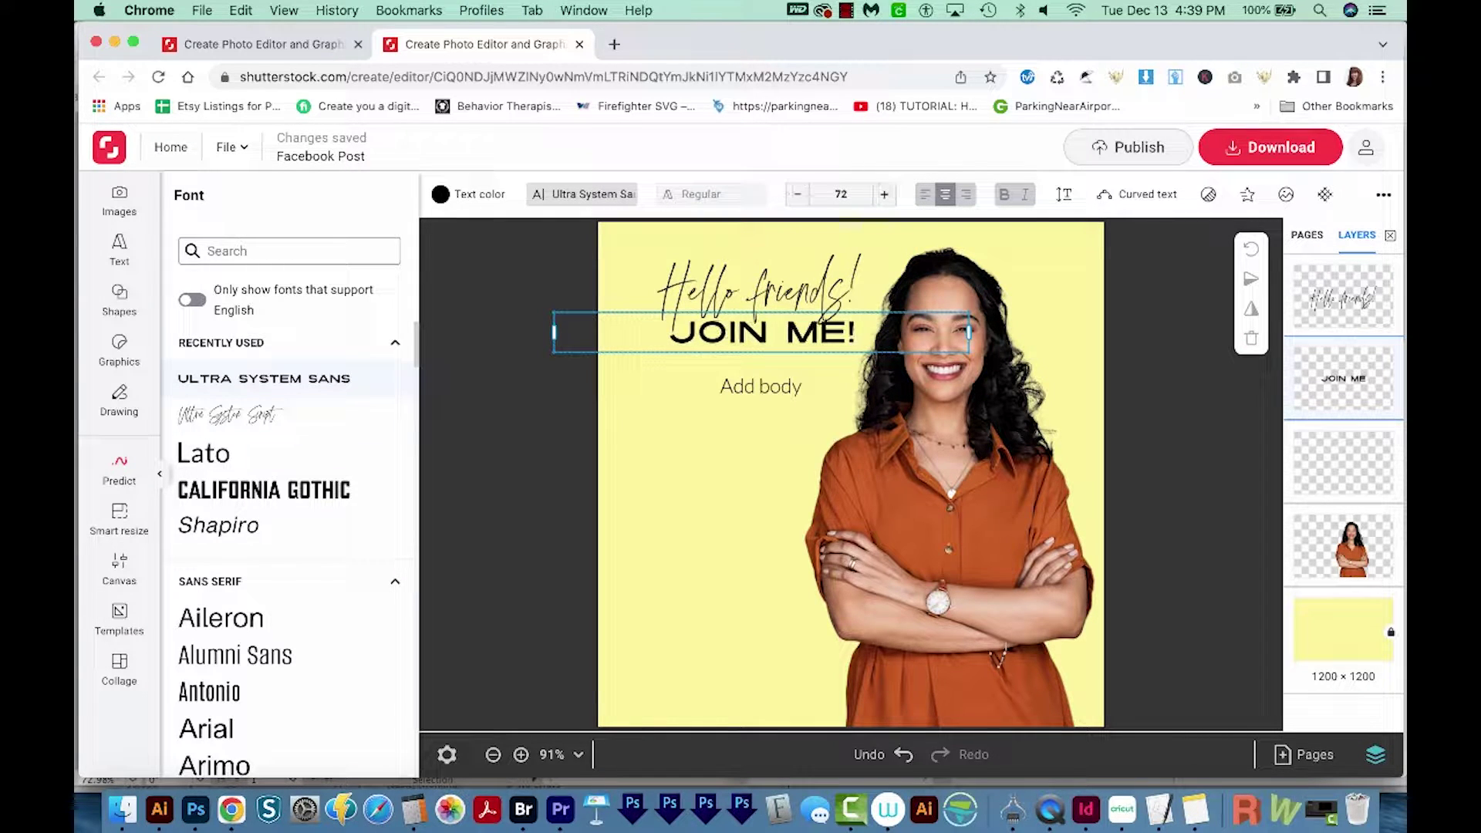
pyautogui.click(589, 338)
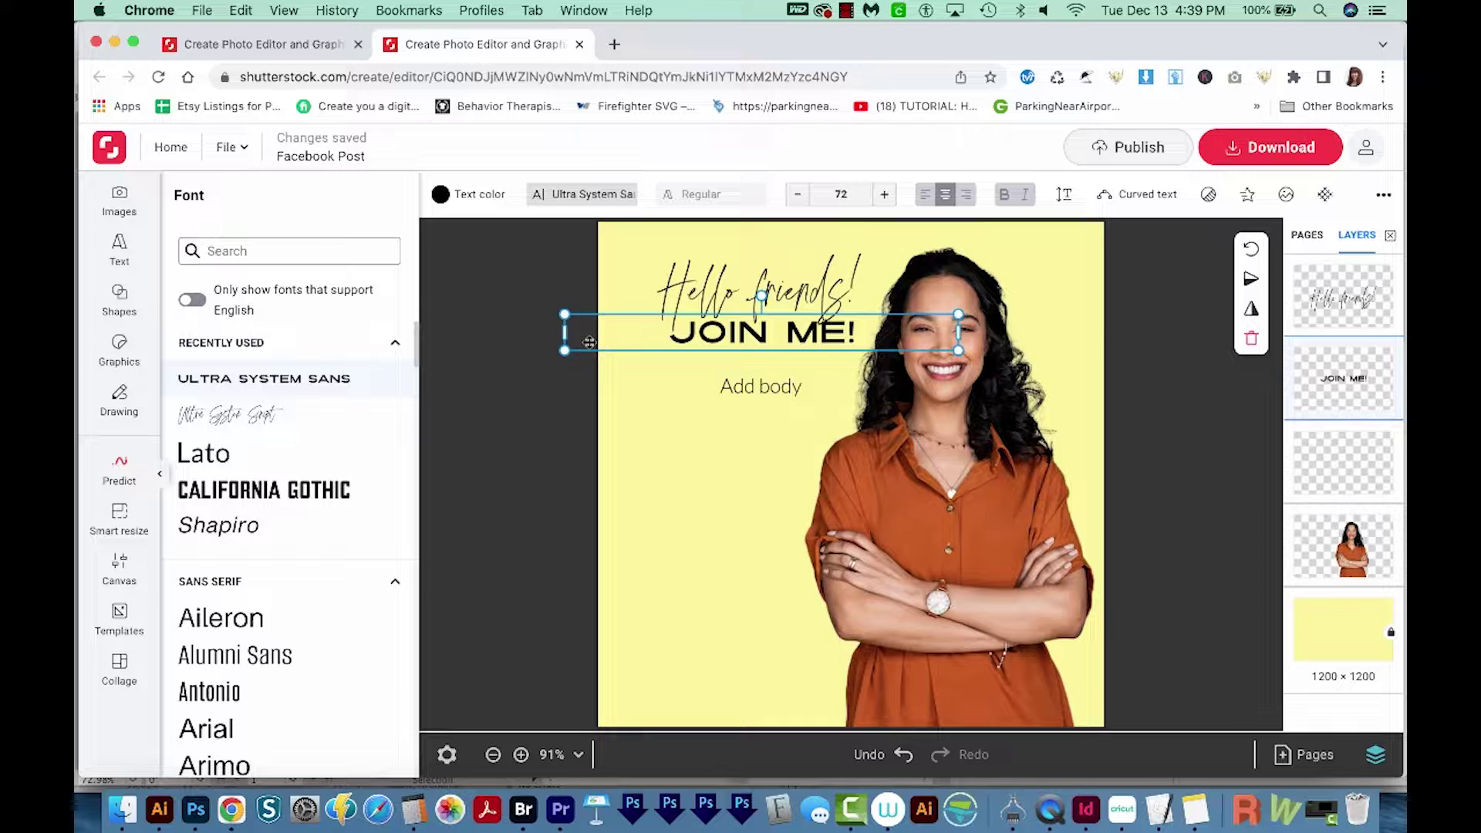
pyautogui.moveTo(591, 318); pyautogui.dragTo(612, 348)
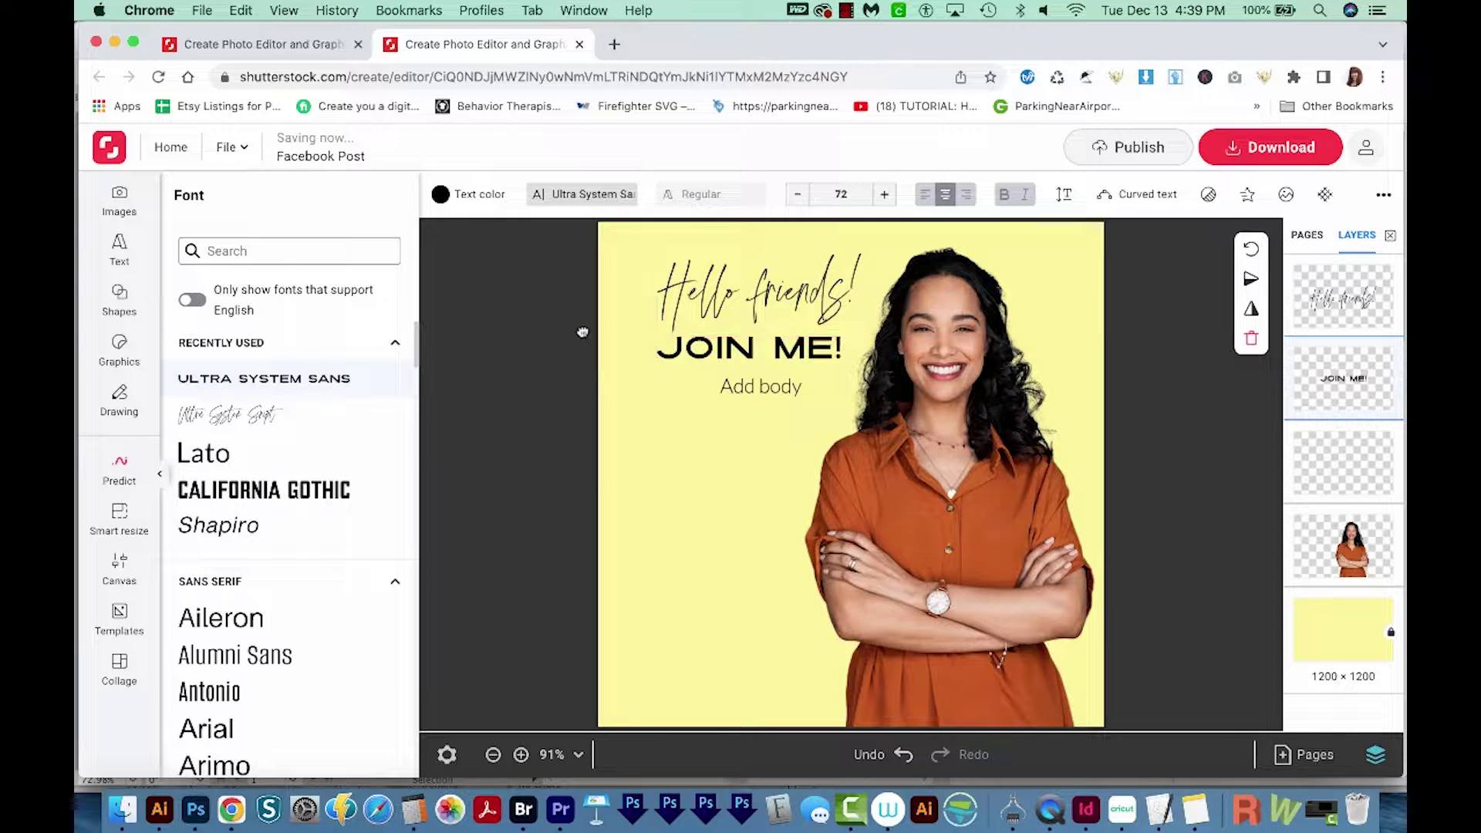
pyautogui.click(612, 382)
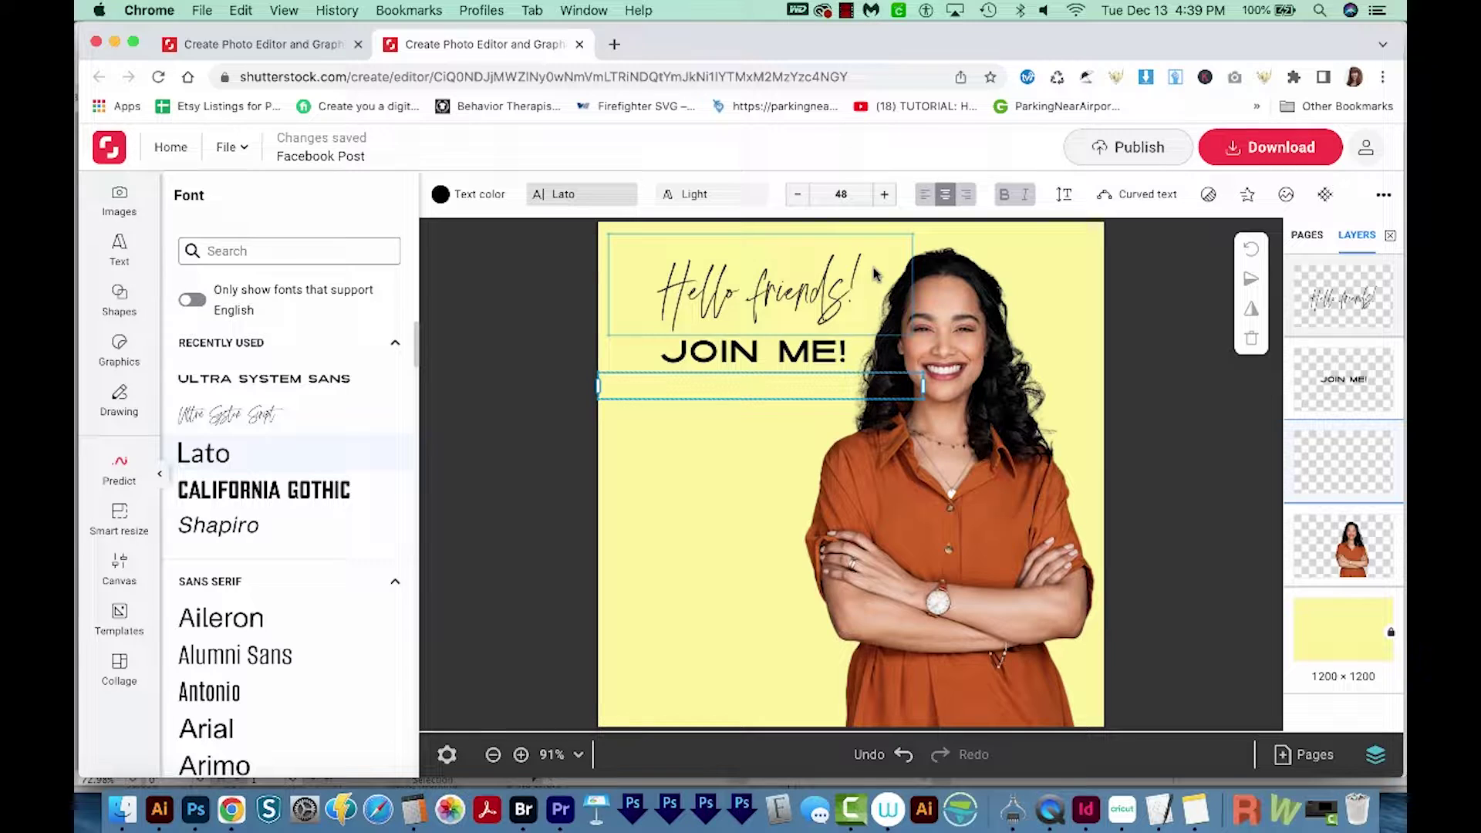
pyautogui.write('Tuesday, Dec 22')
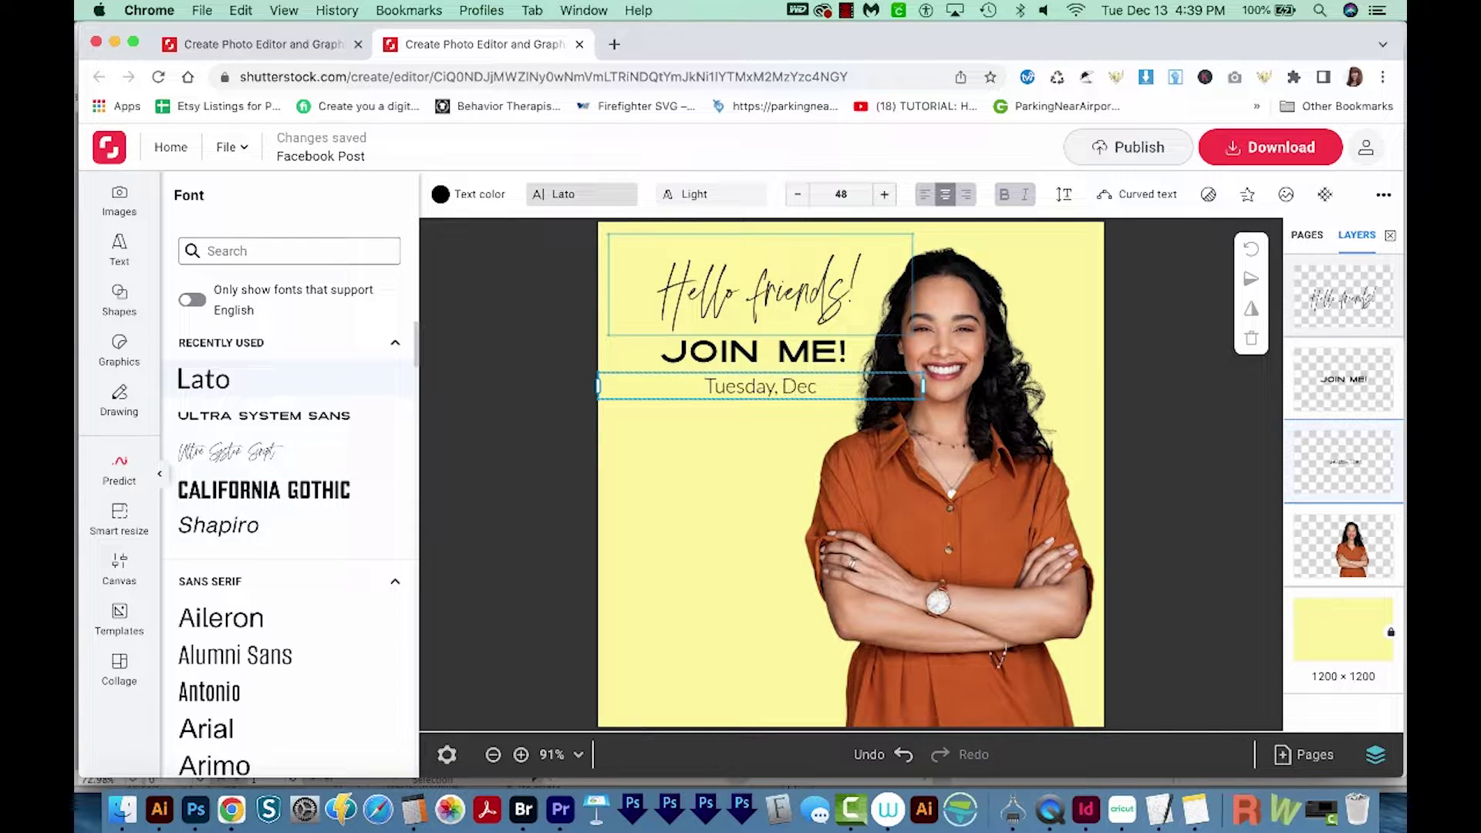
pyautogui.press('Return')
pyautogui.write("at Alonzo's")
pyautogui.moveTo(641, 363); pyautogui.dragTo(640, 383)
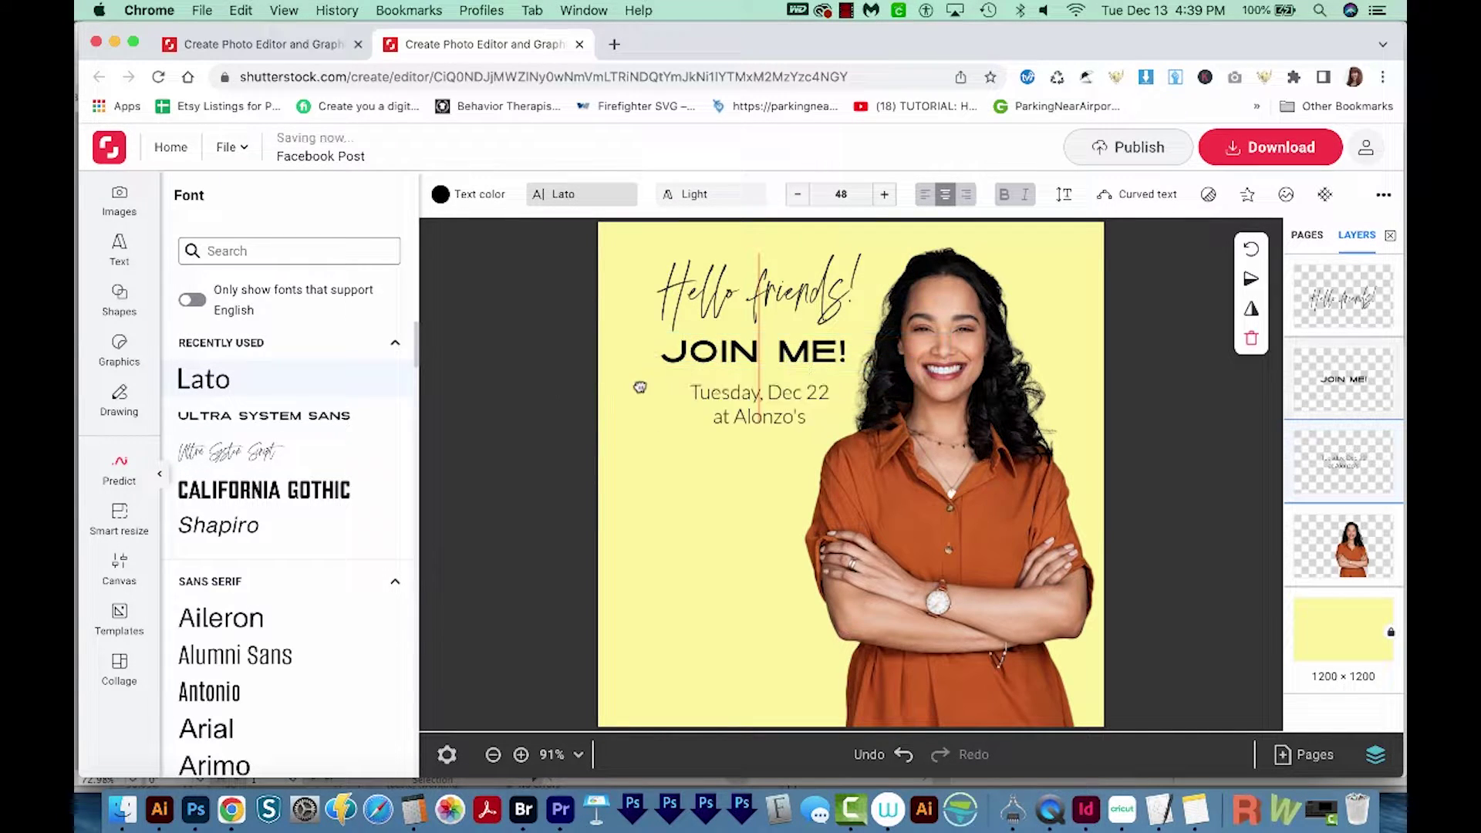
# Enlarge the 'Hello friends!' heading and position it just above 'JOIN ME!'
pyautogui.click(850, 279)
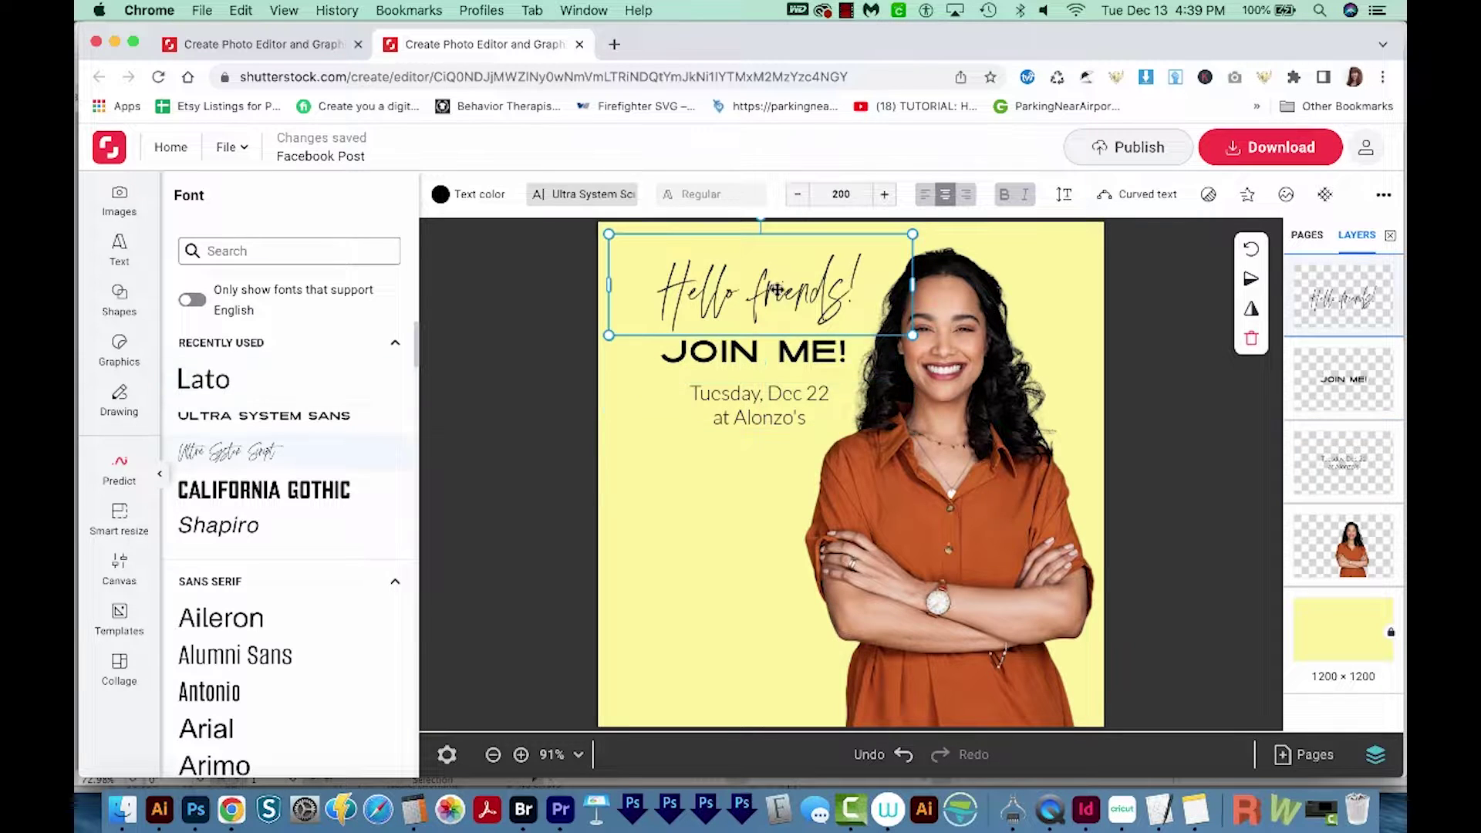
pyautogui.moveTo(850, 279); pyautogui.dragTo(879, 313)
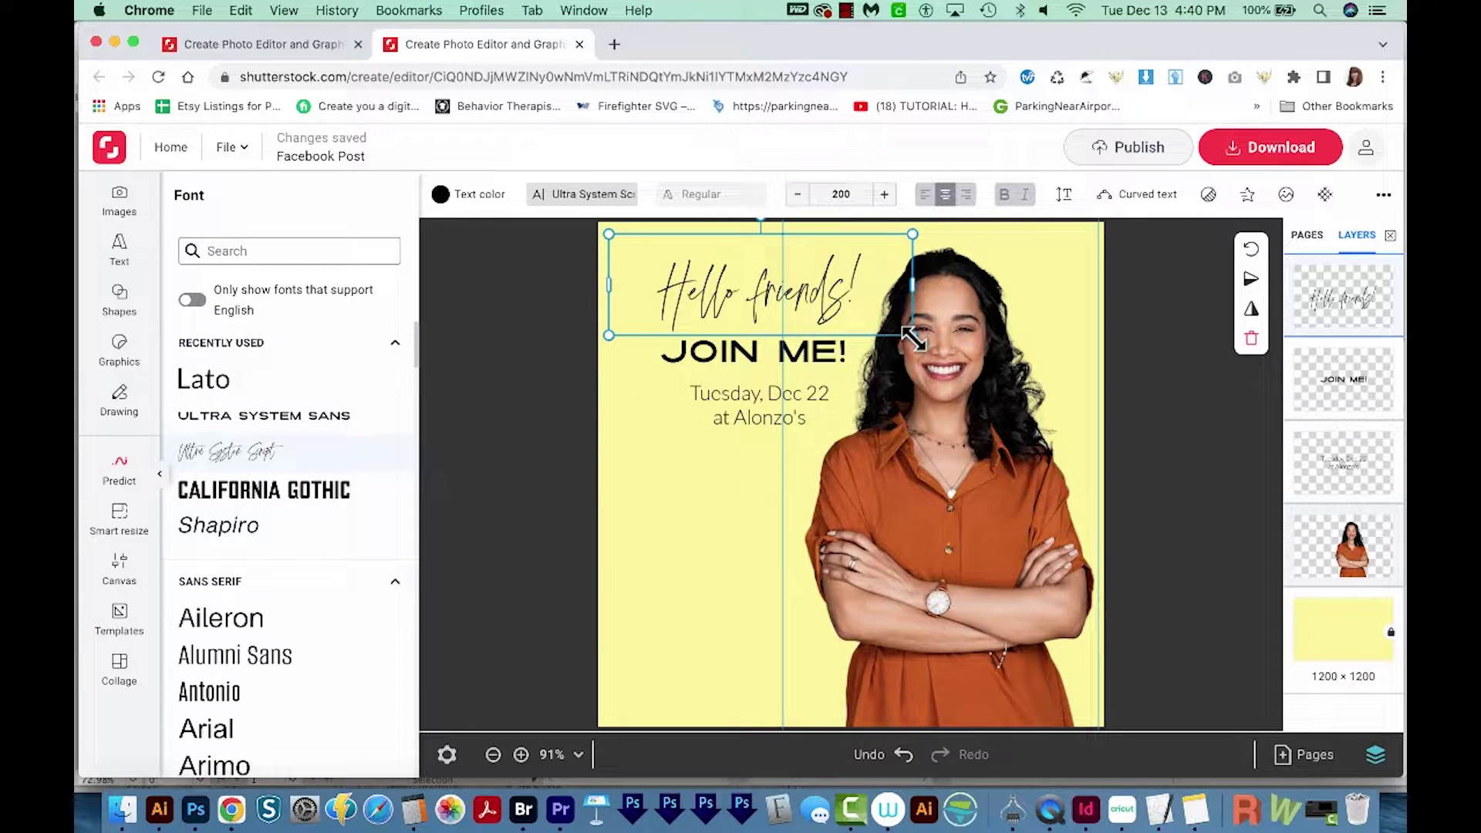
pyautogui.click(967, 390)
pyautogui.moveTo(968, 390); pyautogui.dragTo(995, 411)
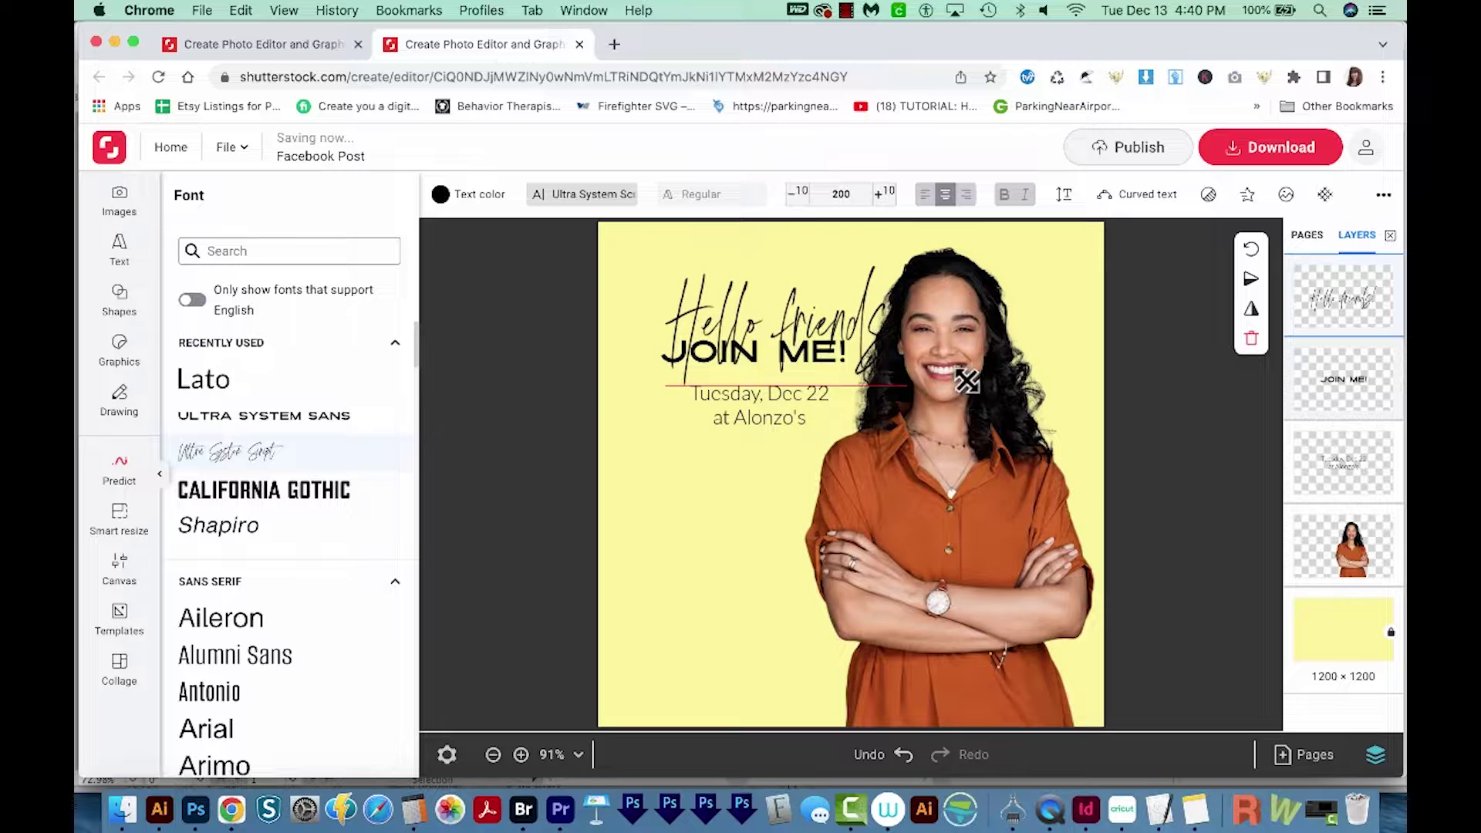
pyautogui.moveTo(856, 308)
pyautogui.mouseDown()
pyautogui.moveTo(841, 266)
pyautogui.moveTo(817, 366)
pyautogui.mouseUp()
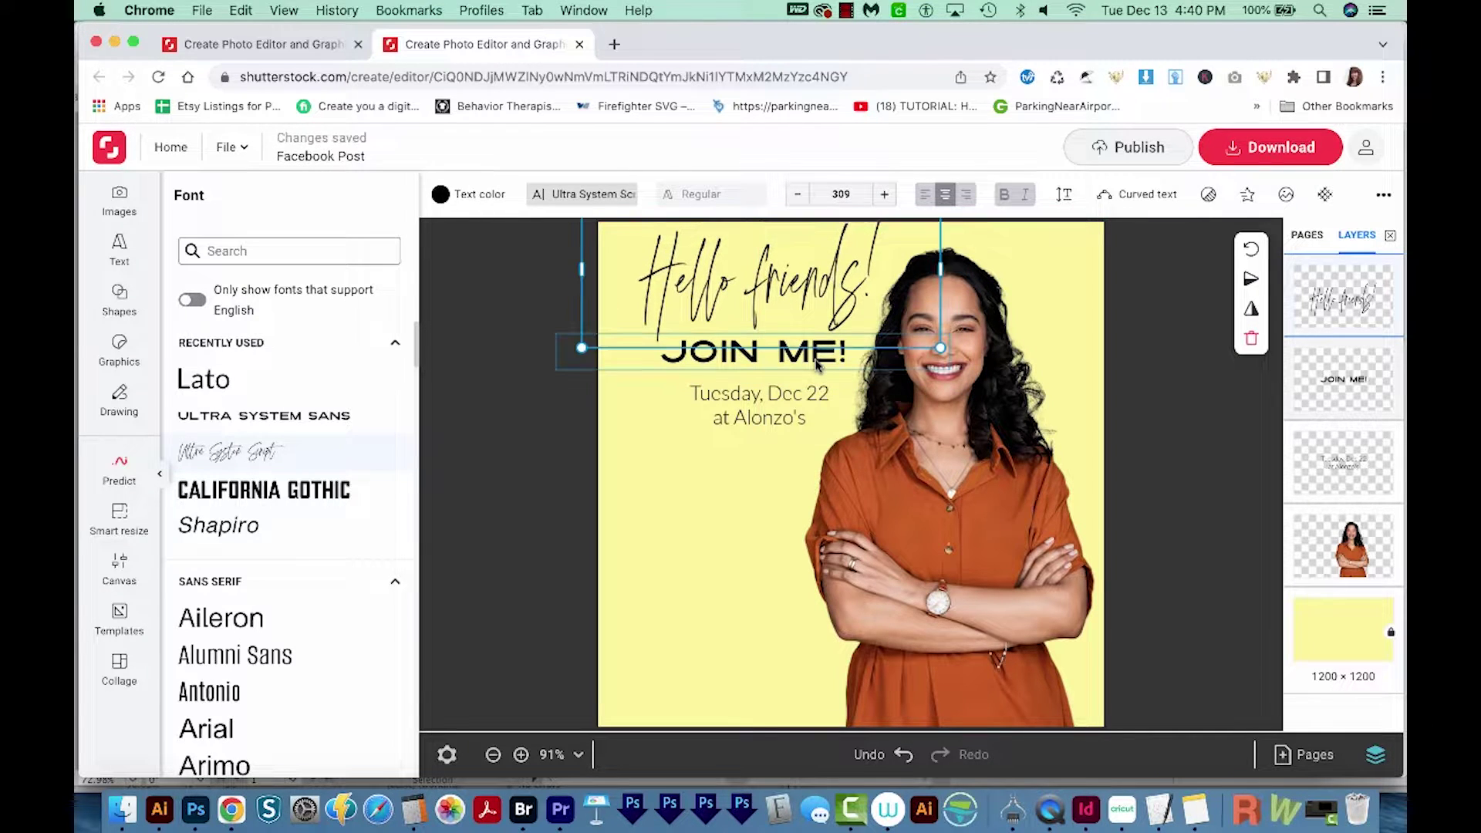
pyautogui.click(807, 414)
pyautogui.click(694, 544)
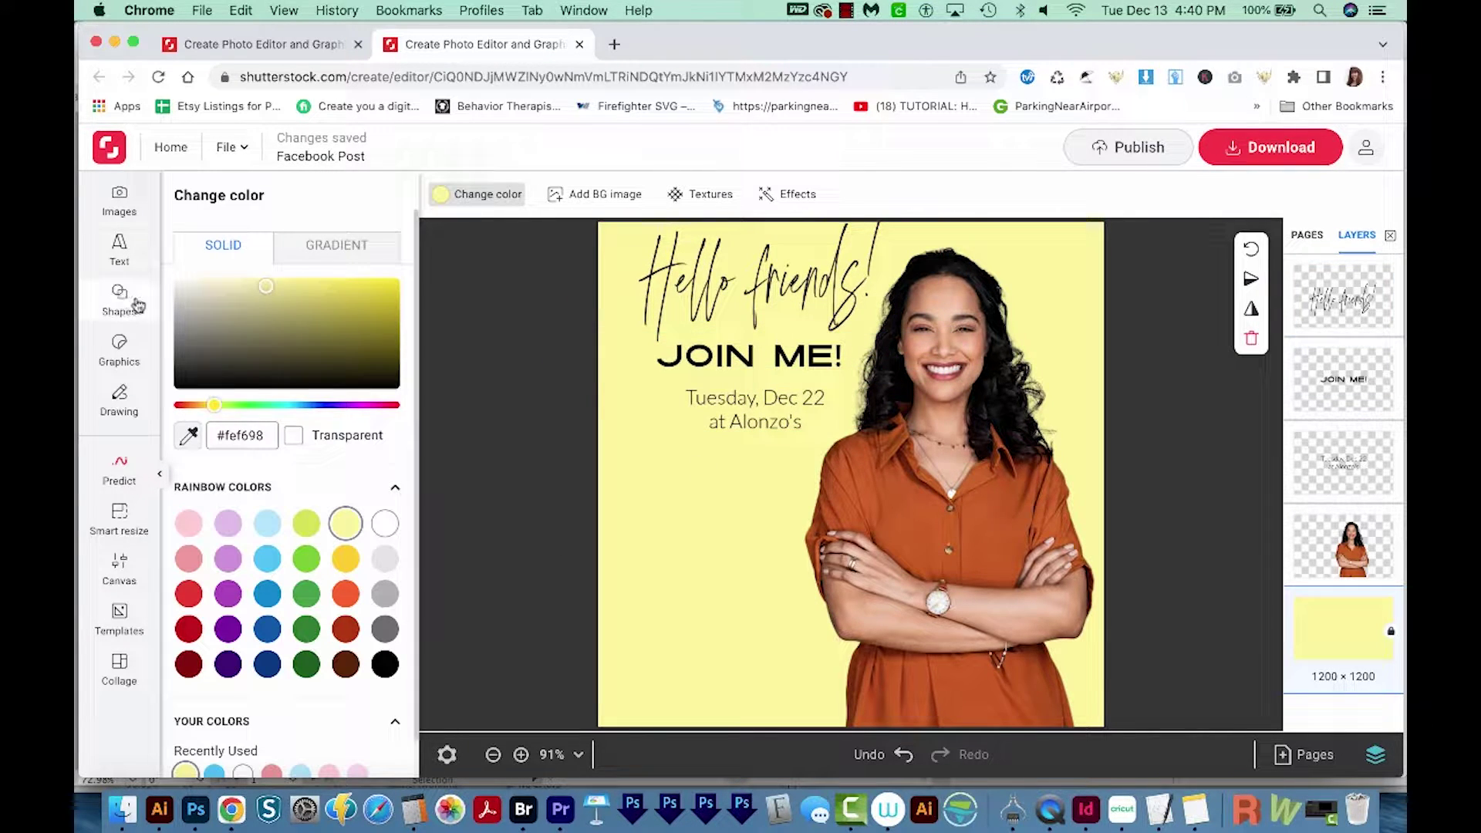
# Add a black square shape and reshape it into a thin horizontal bar across the JOIN ME! line
pyautogui.click(120, 304)
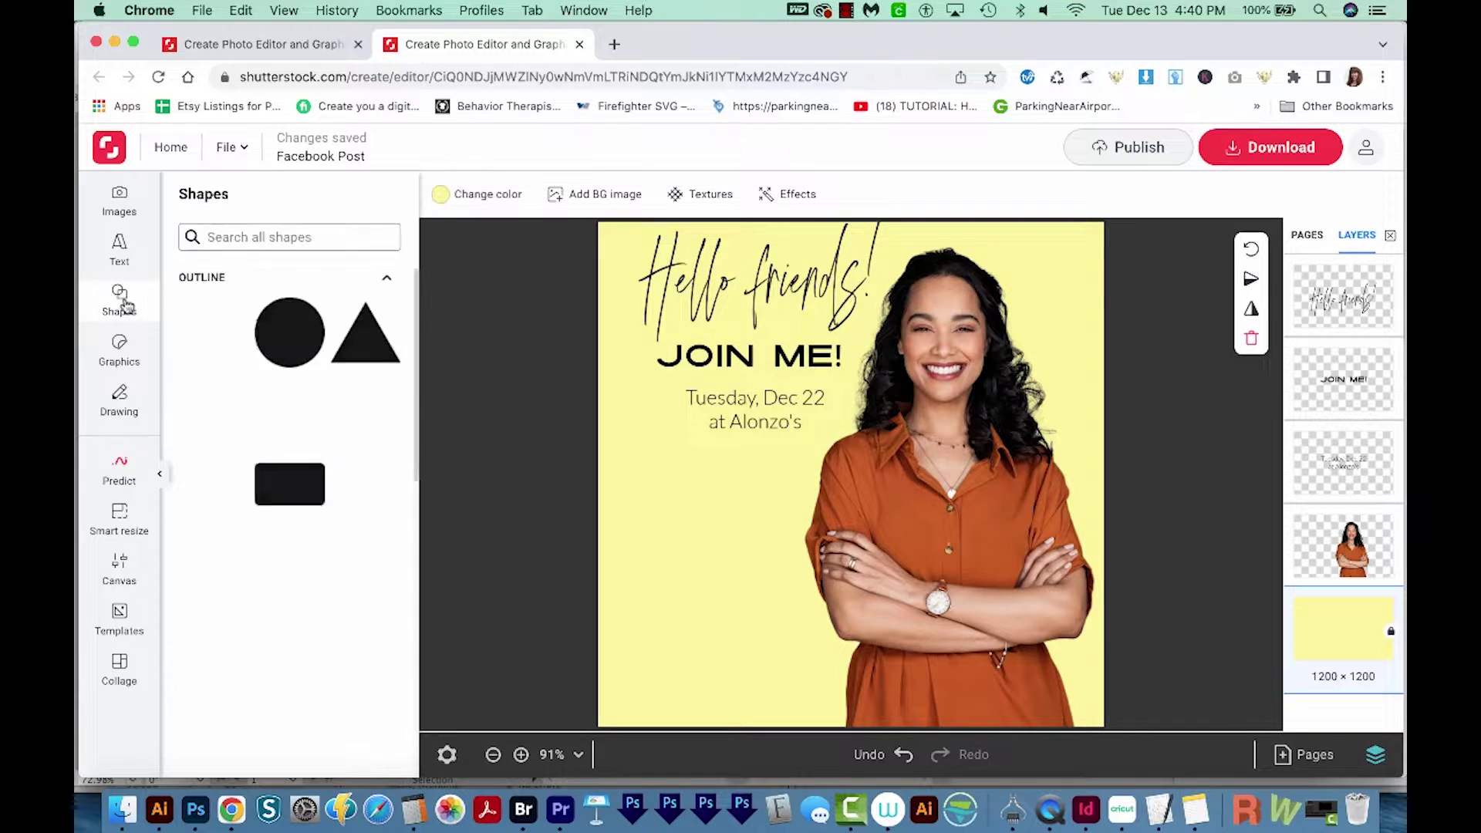
pyautogui.click(214, 334)
pyautogui.press('BackSpace')
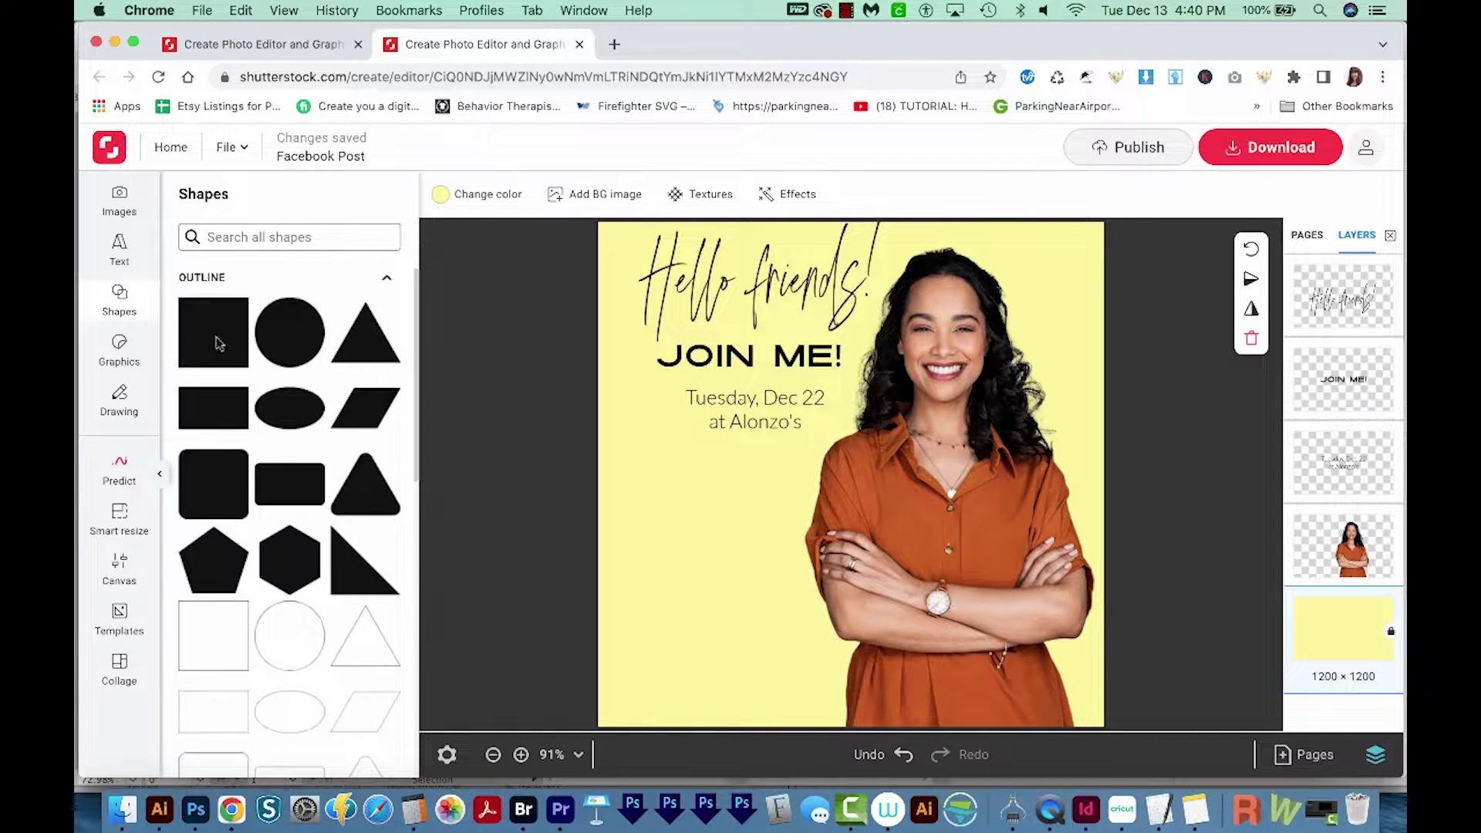
pyautogui.click(223, 349)
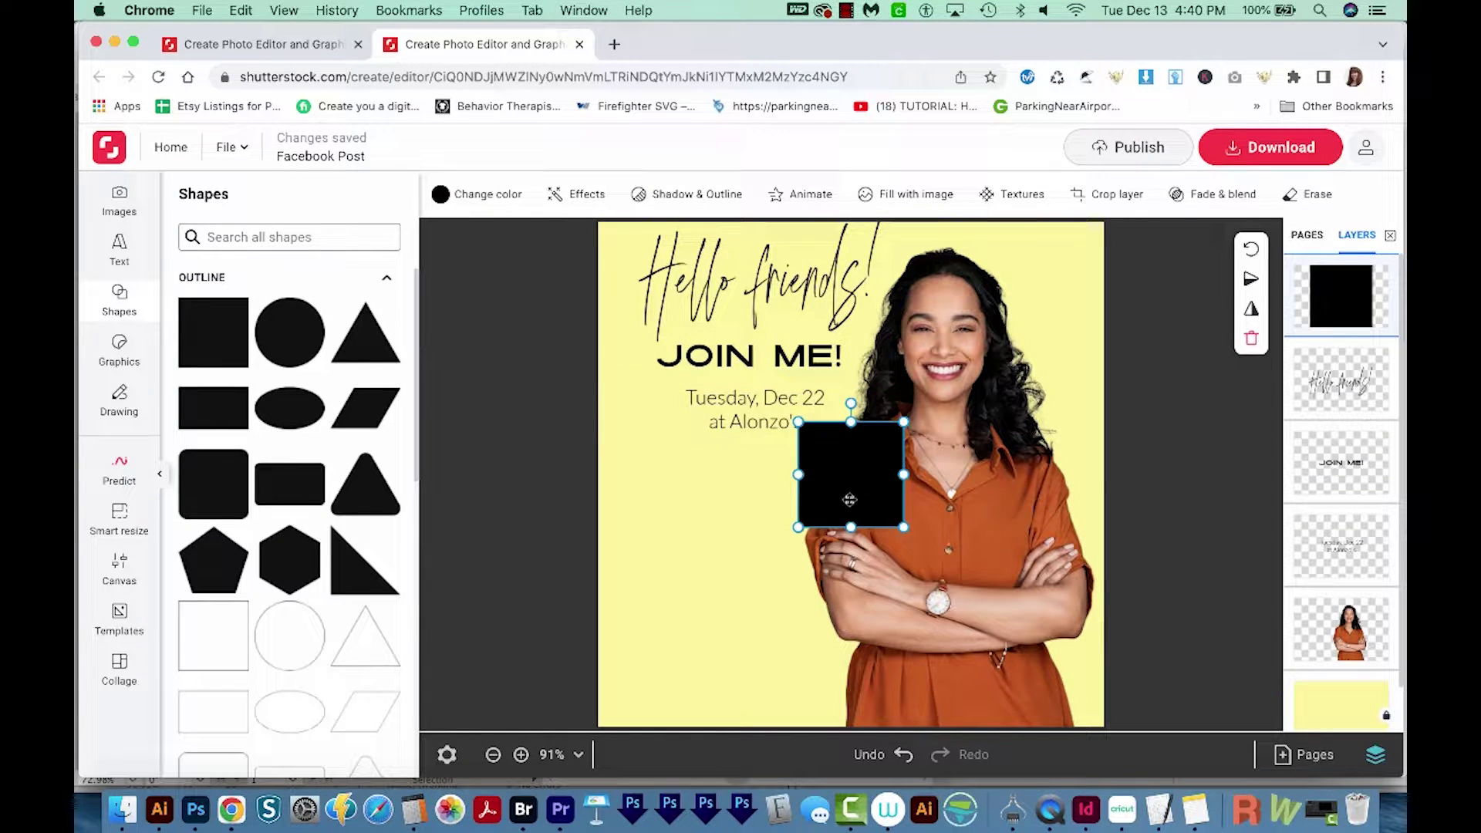
pyautogui.moveTo(849, 500)
pyautogui.mouseDown()
pyautogui.moveTo(627, 401)
pyautogui.moveTo(696, 459)
pyautogui.mouseUp()
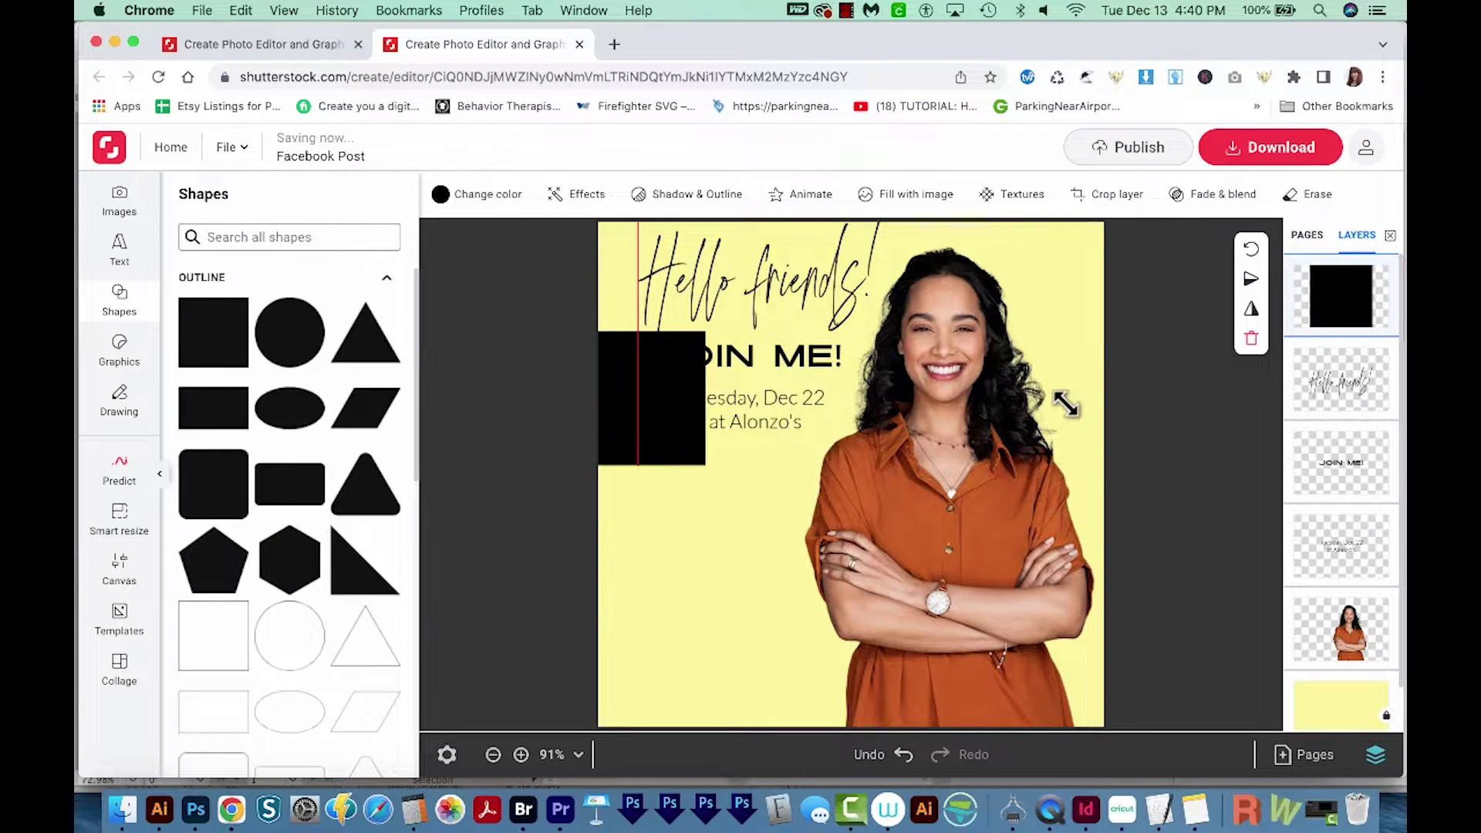
pyautogui.moveTo(1065, 403); pyautogui.dragTo(857, 348)
pyautogui.moveTo(713, 637)
pyautogui.mouseDown()
pyautogui.moveTo(758, 346)
pyautogui.moveTo(758, 369)
pyautogui.mouseUp()
# Widen the bar to the full canvas width and bring the woman's photo to the top of the layers
pyautogui.click(774, 371)
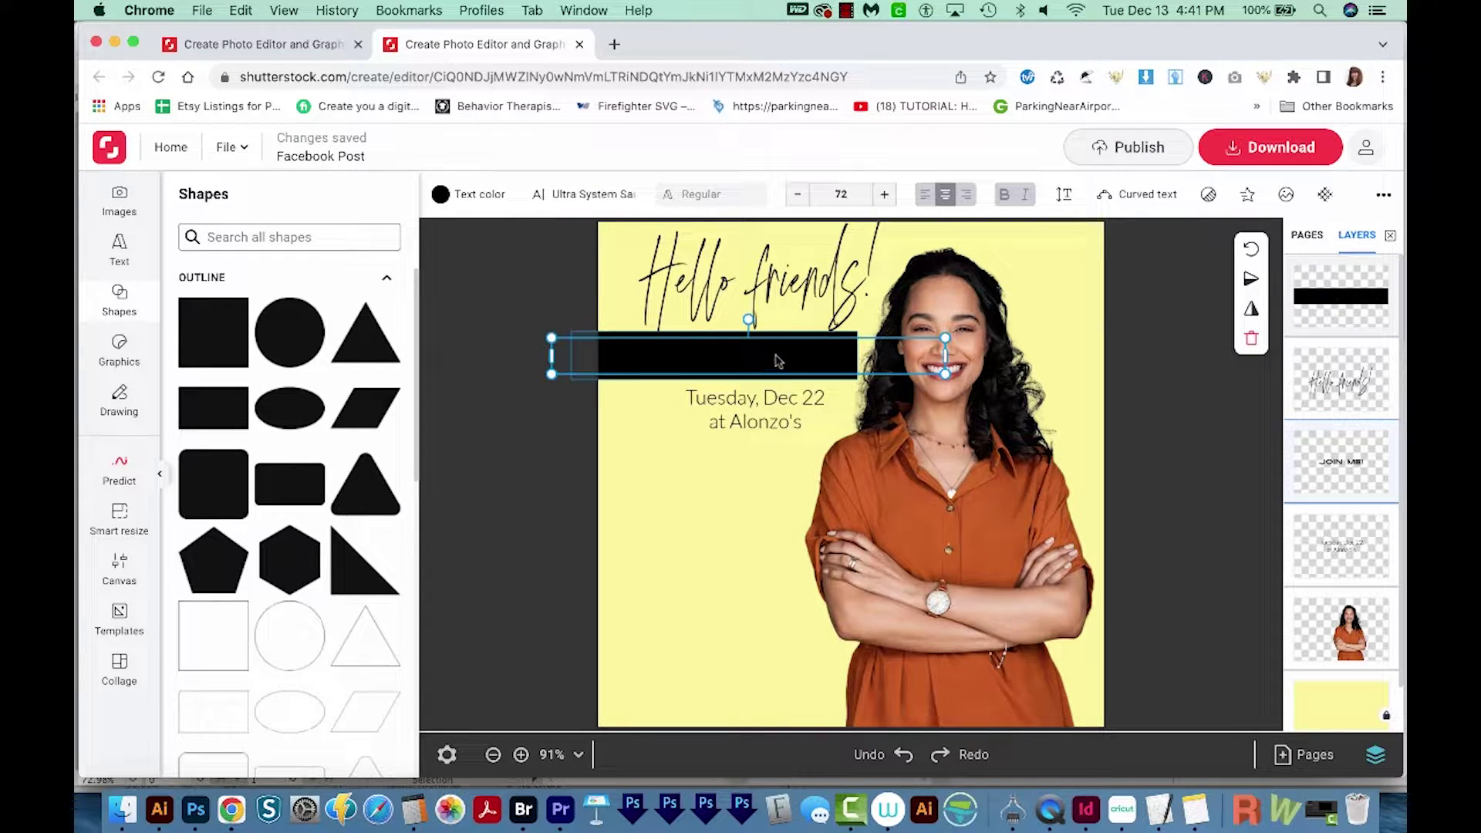
pyautogui.click(776, 362)
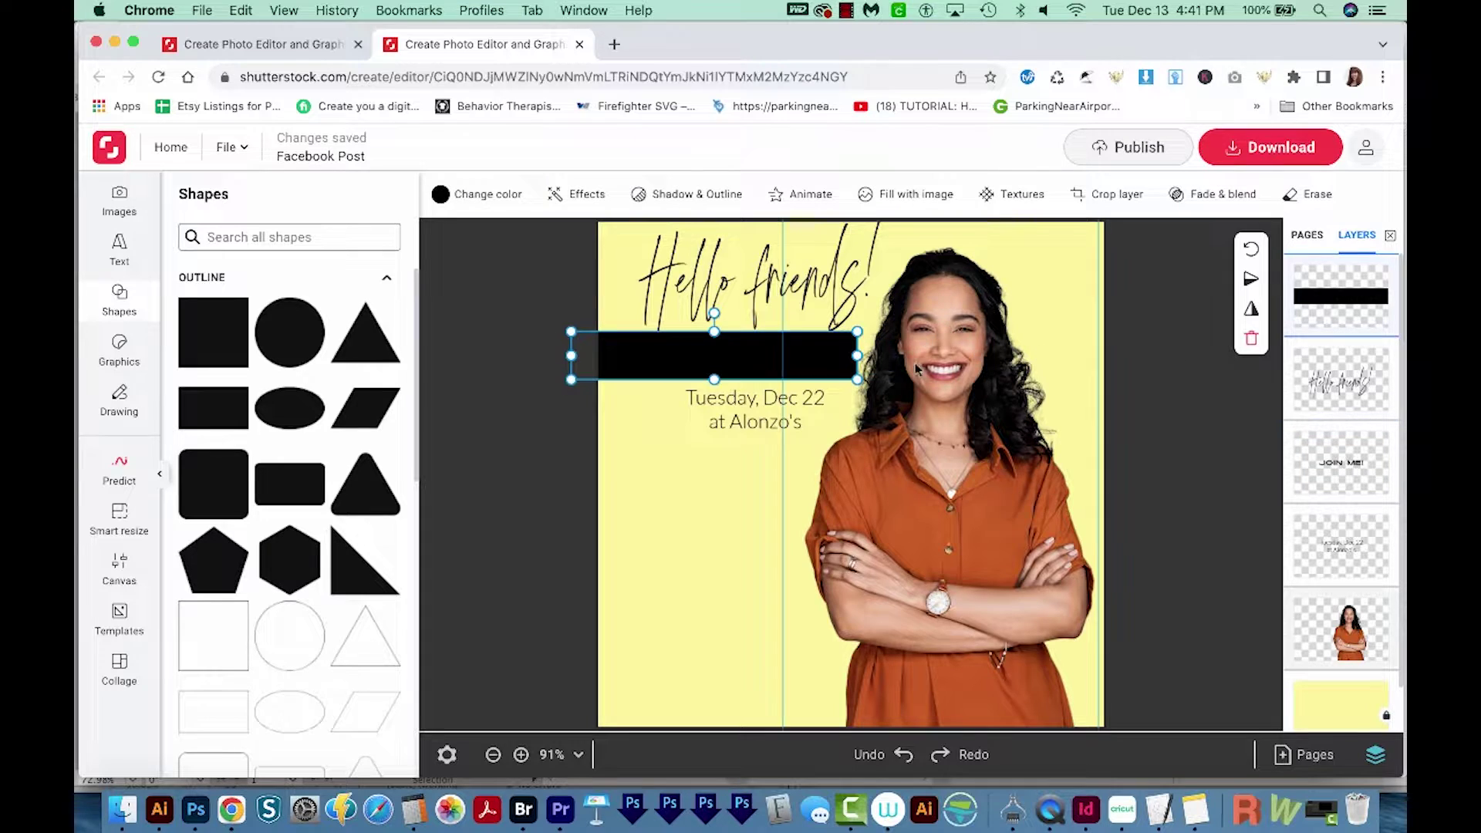
pyautogui.moveTo(858, 356); pyautogui.dragTo(1152, 355)
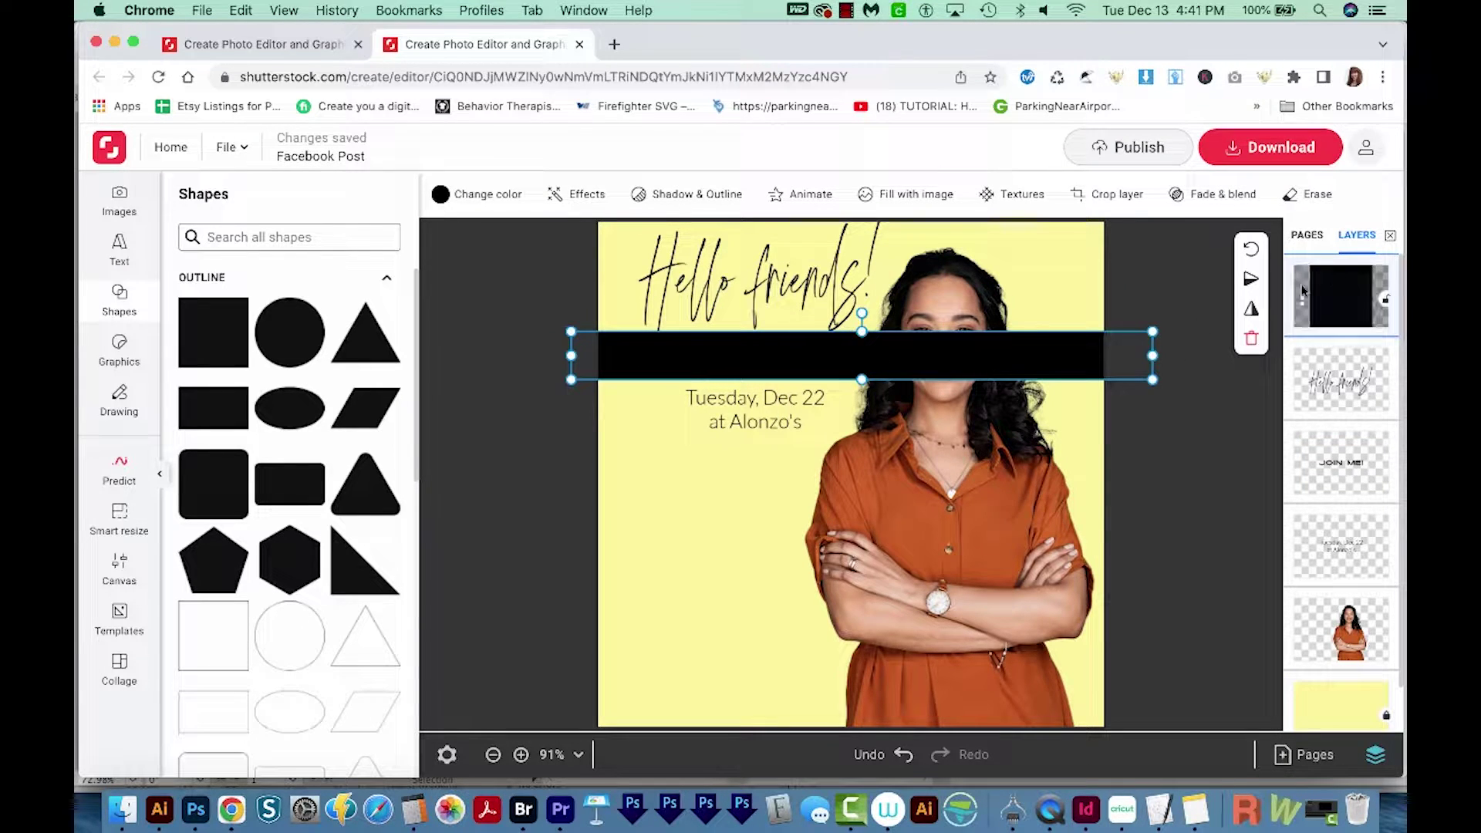
pyautogui.moveTo(1342, 631)
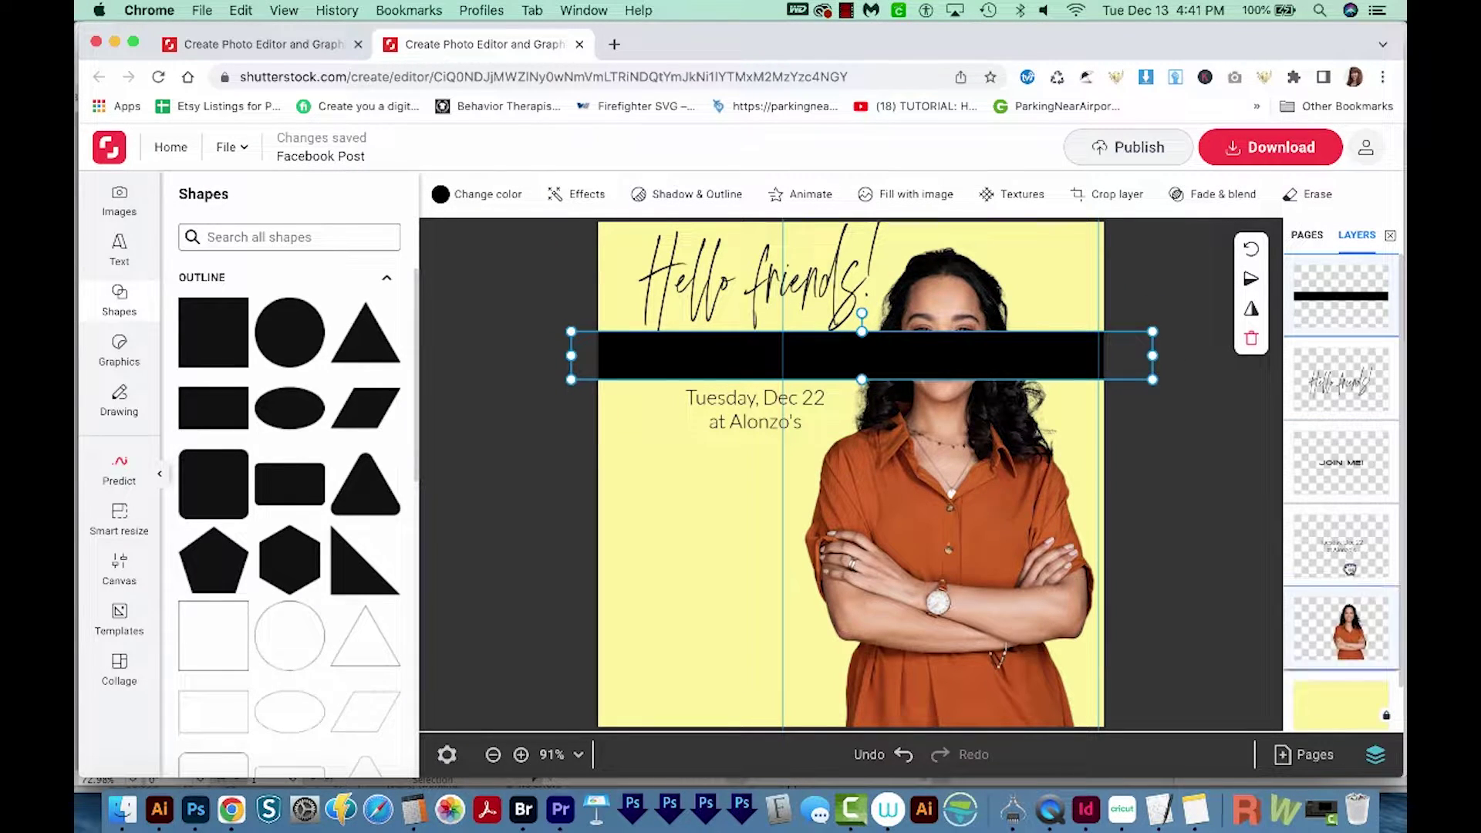
pyautogui.moveTo(1349, 603); pyautogui.dragTo(1337, 301)
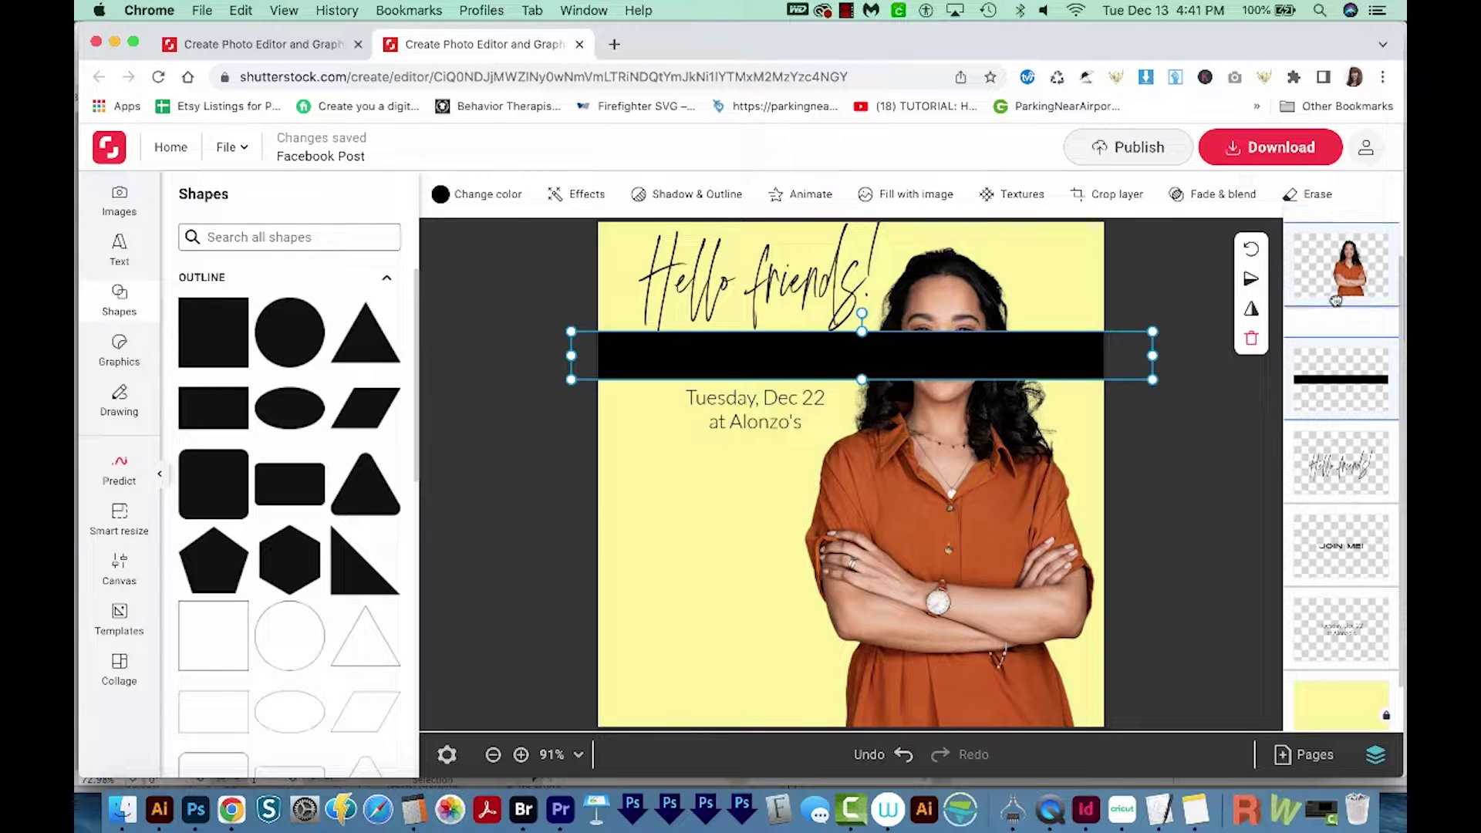
pyautogui.click(1340, 380)
pyautogui.moveTo(1341, 380)
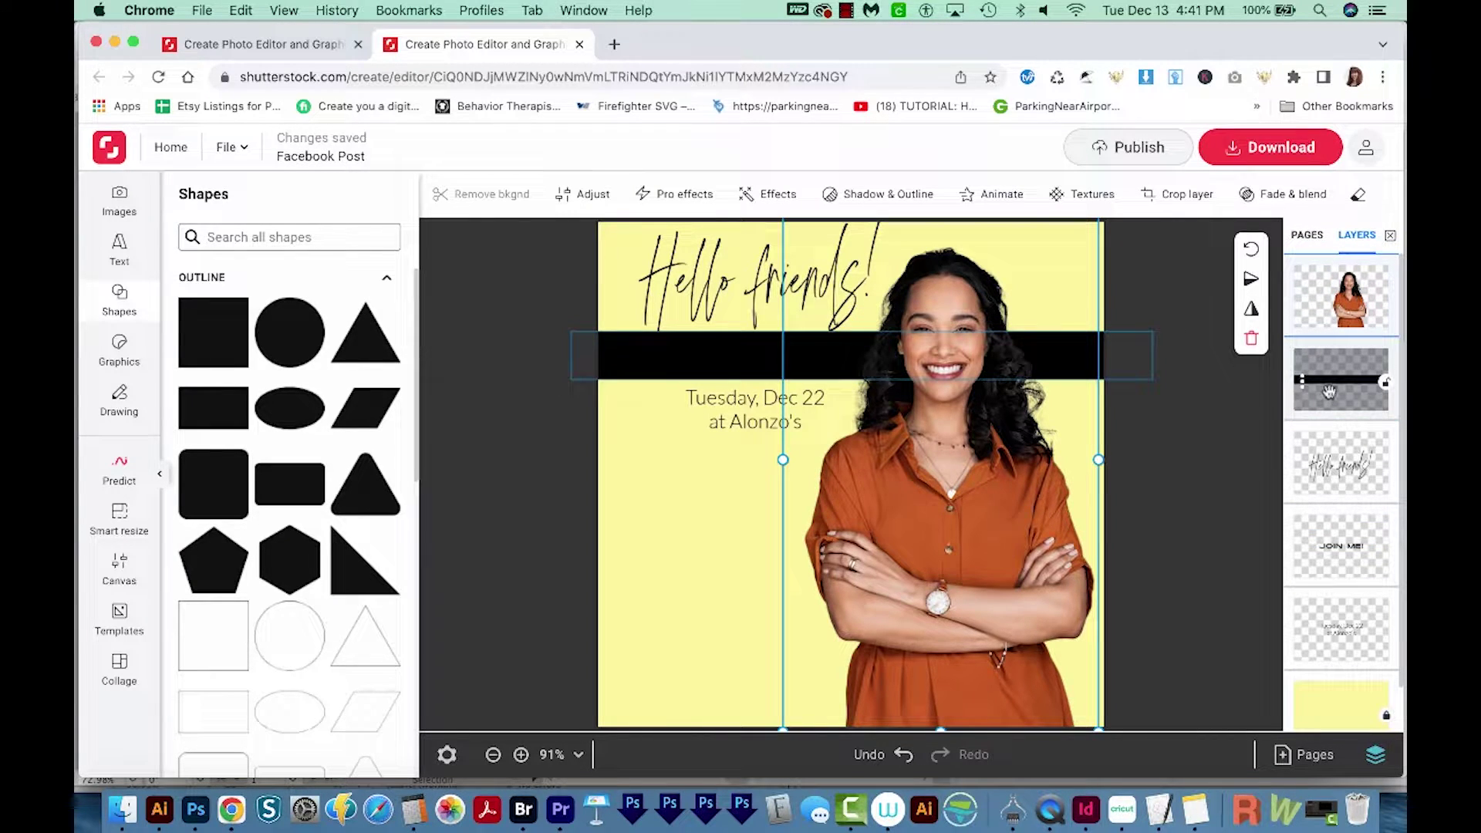
pyautogui.click(1330, 392)
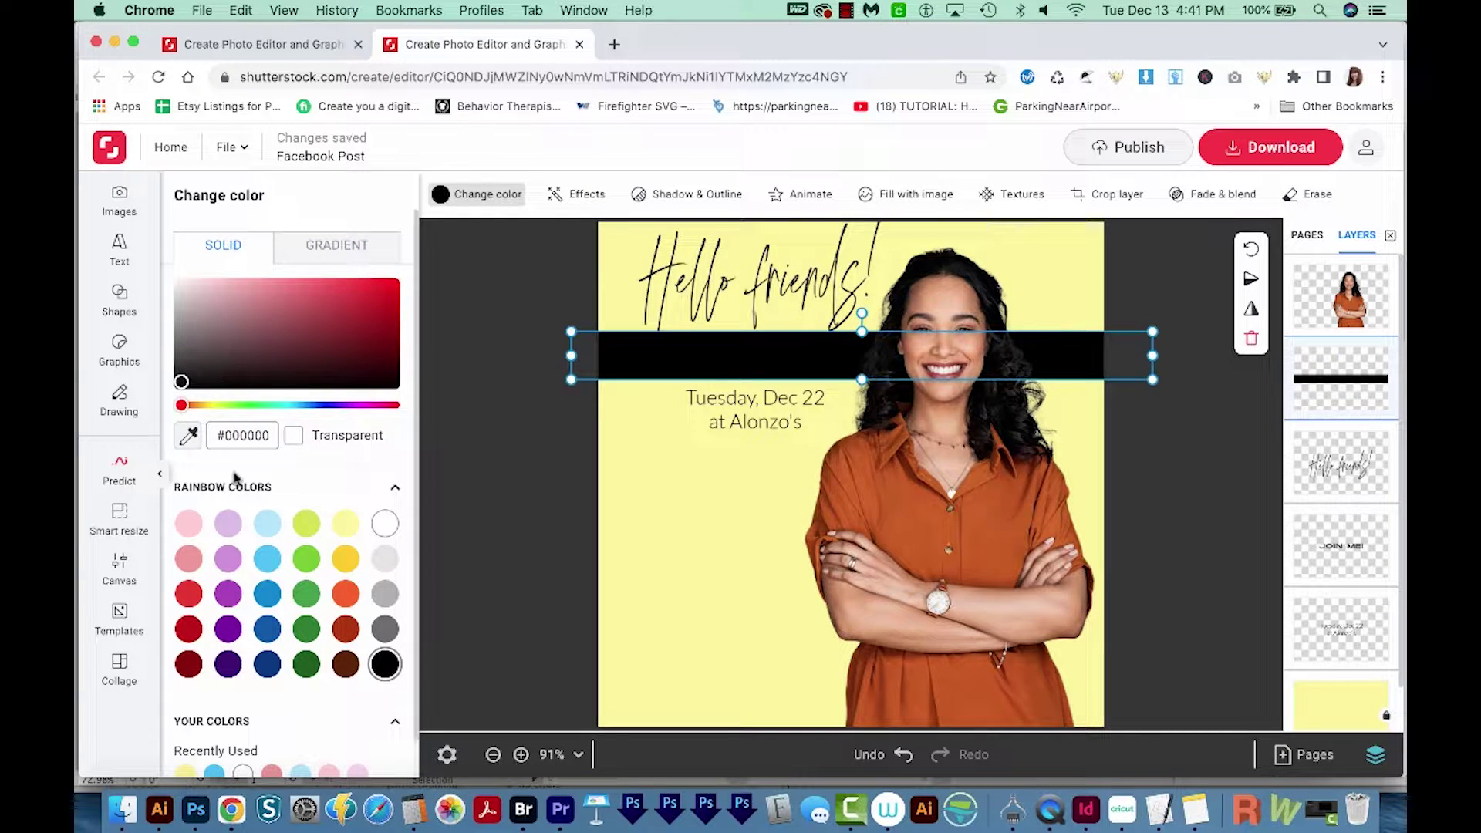
# Colour the bar light blue and move its layer beneath the JOIN ME! text
pyautogui.click(267, 559)
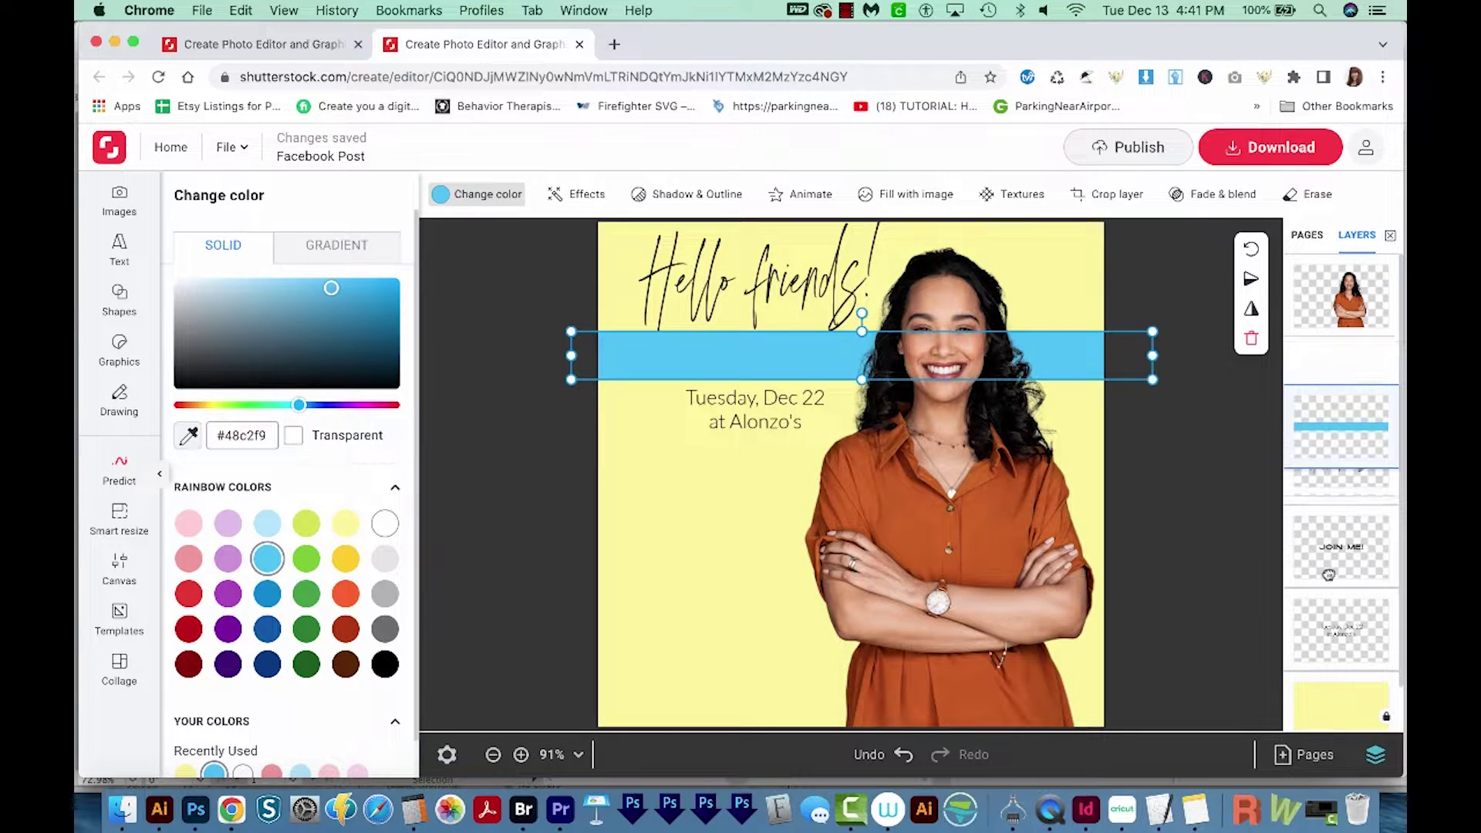
pyautogui.moveTo(1314, 382); pyautogui.dragTo(1351, 548)
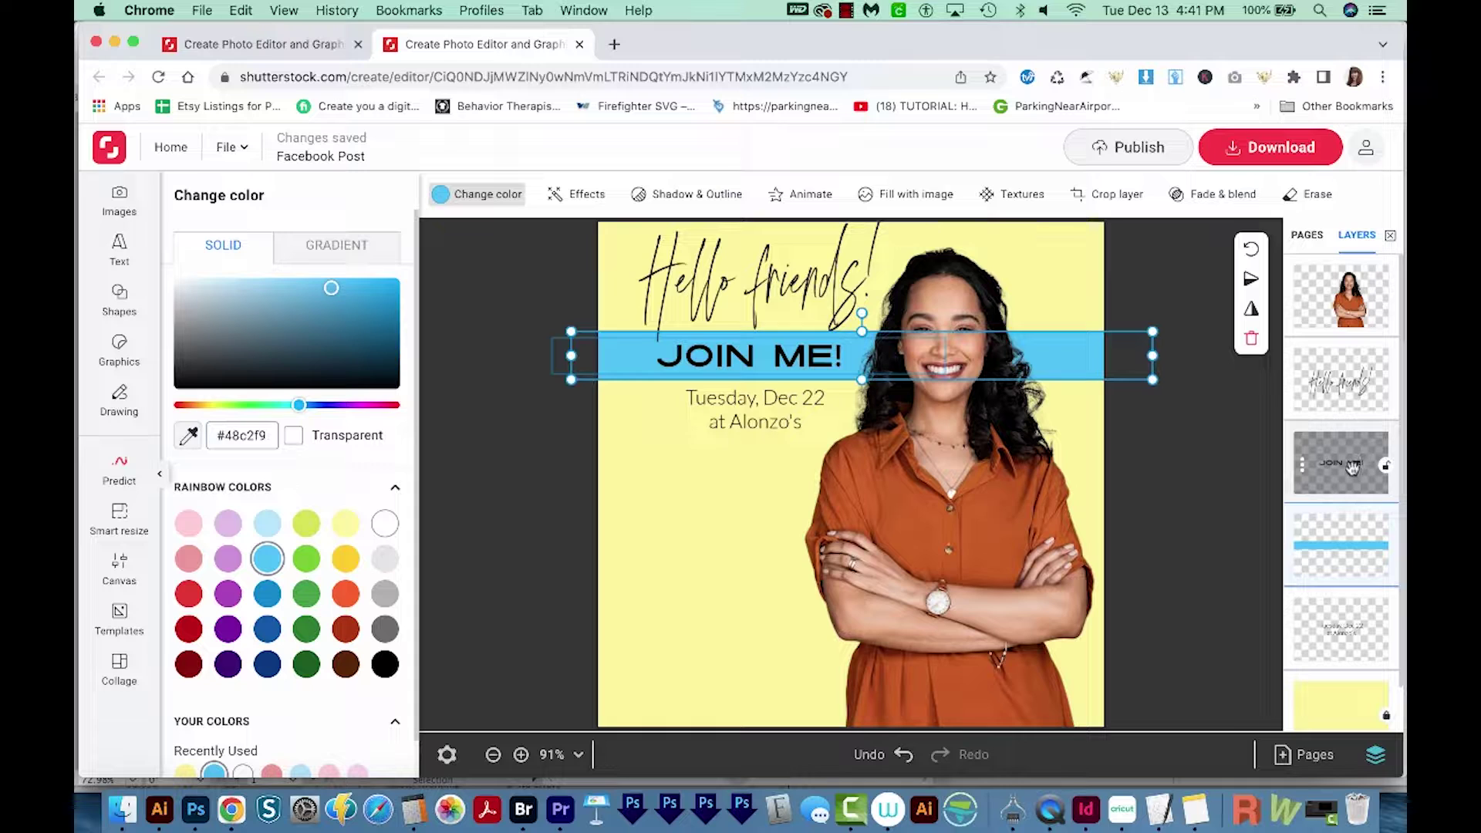
pyautogui.click(803, 354)
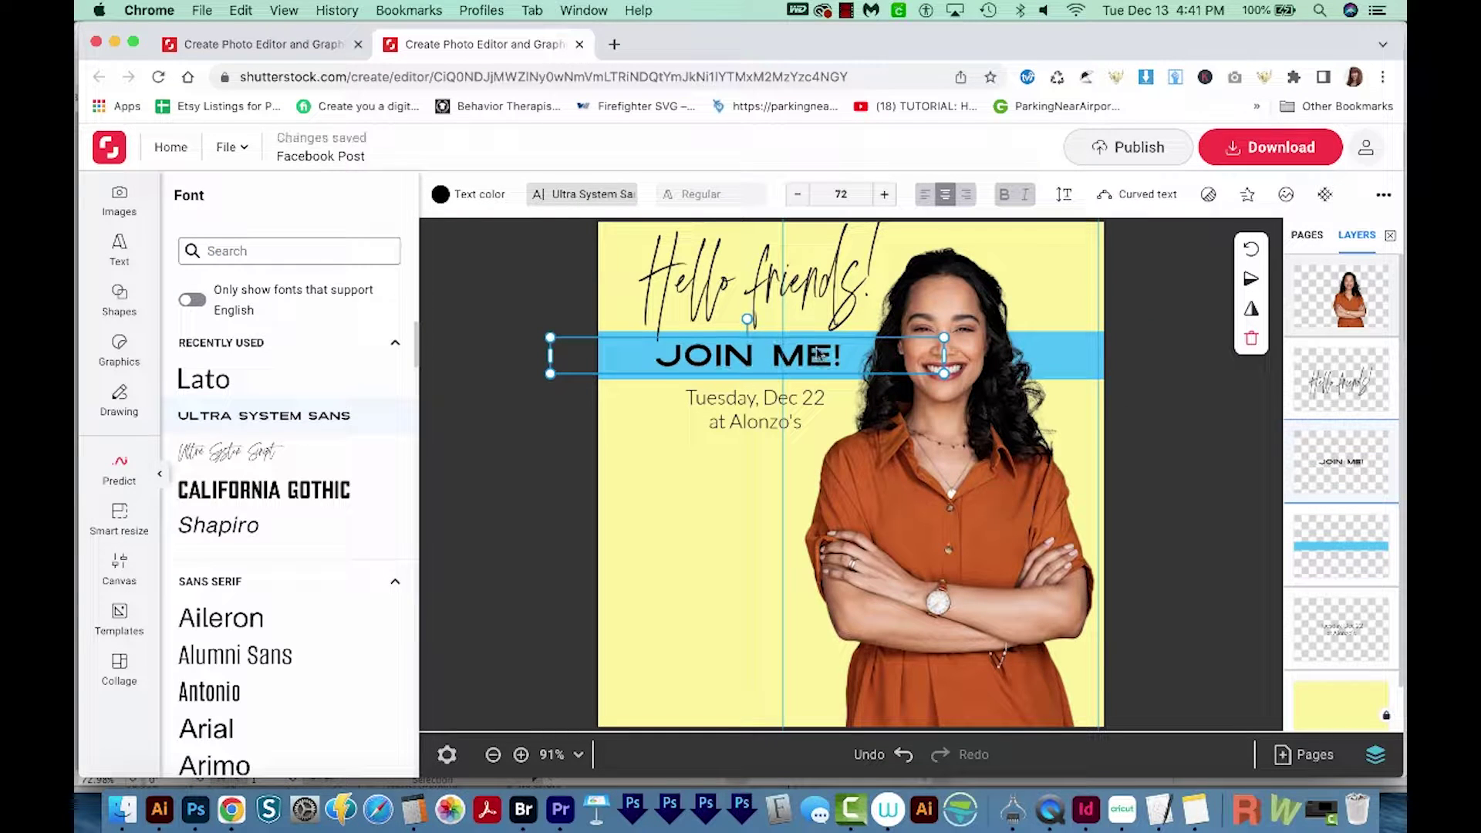
# Make the JOIN ME! text white
pyautogui.click(442, 195)
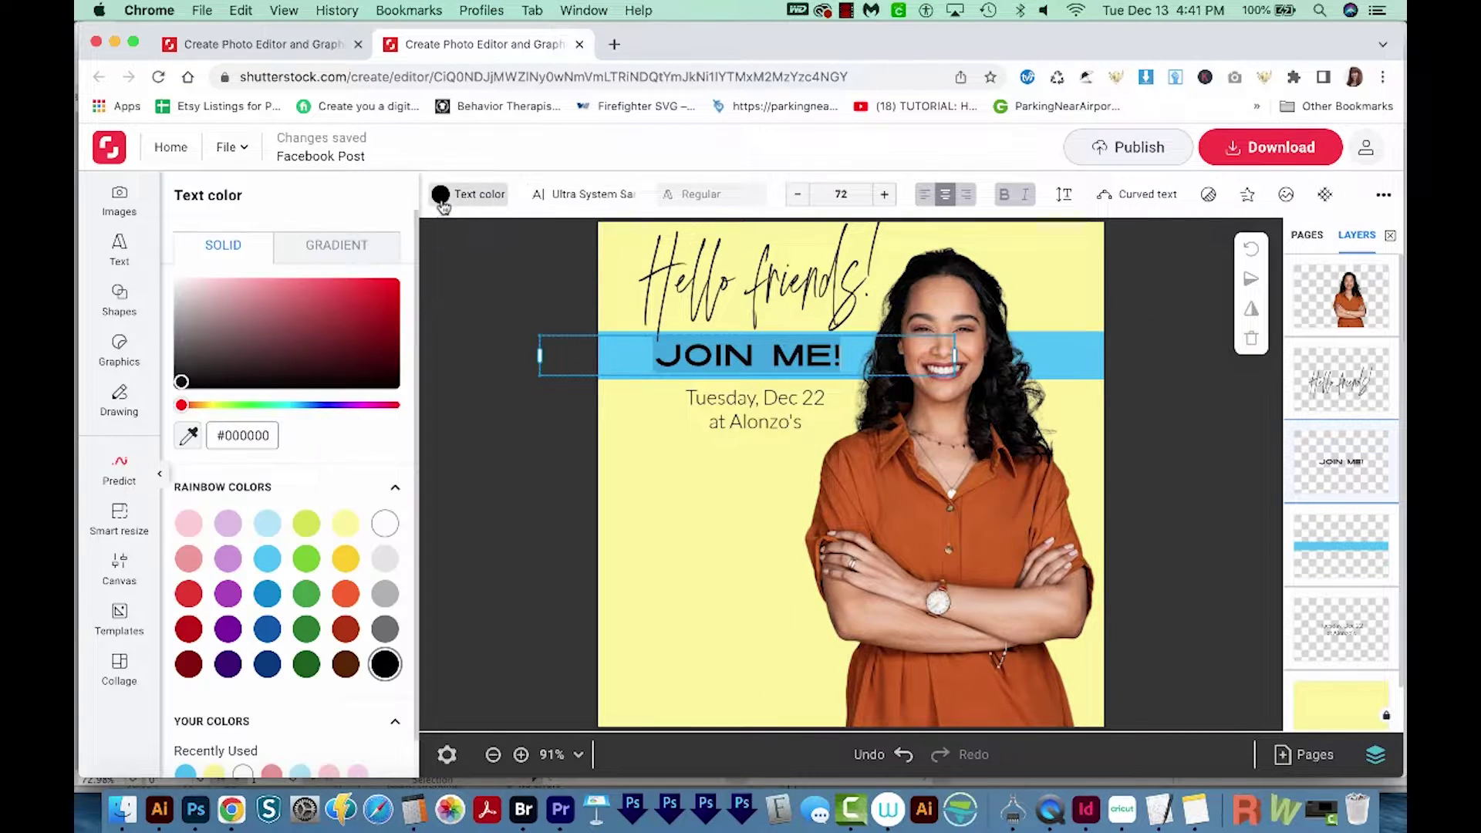
pyautogui.click(181, 284)
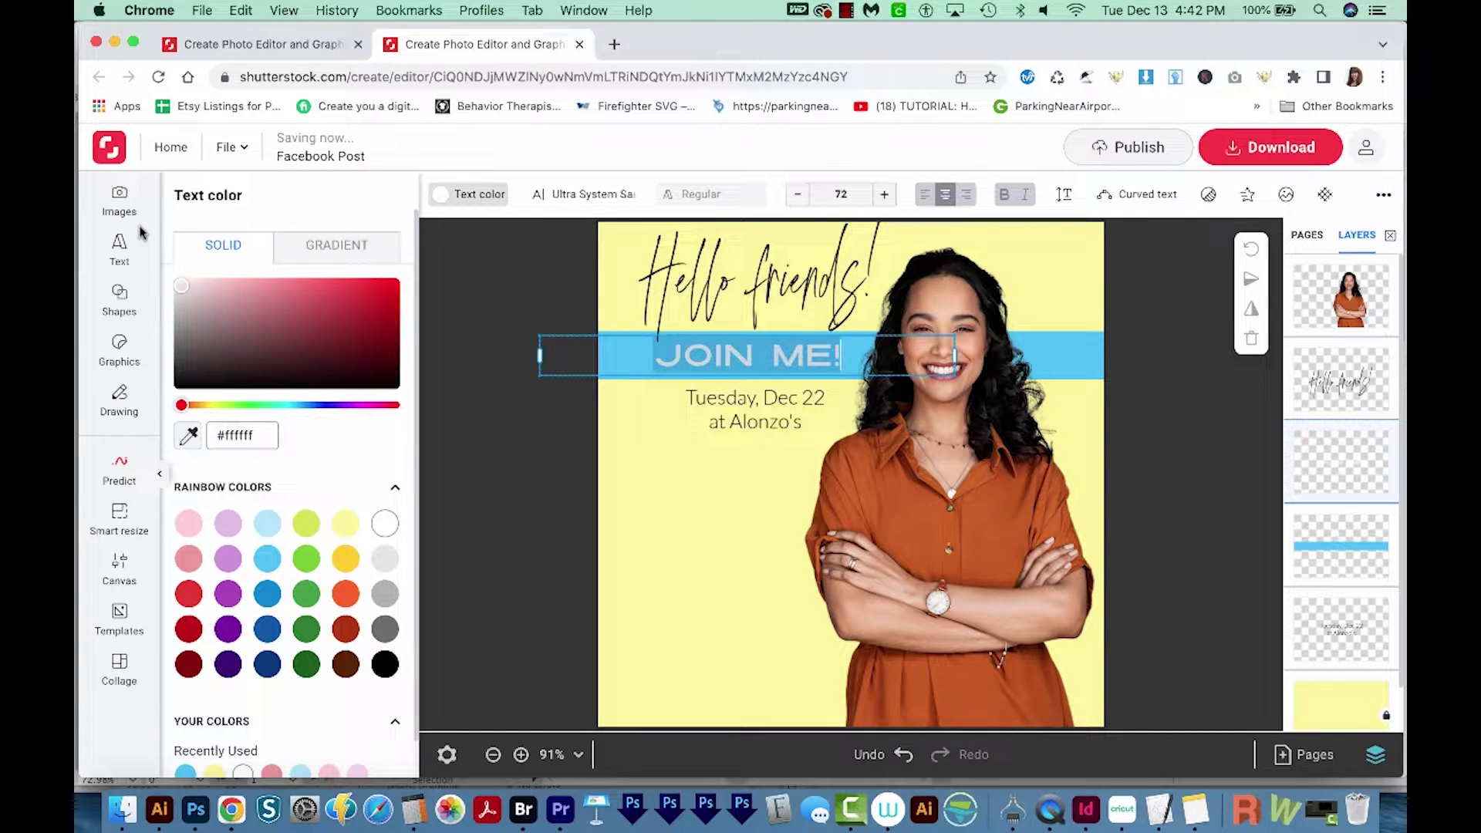
pyautogui.click(1091, 351)
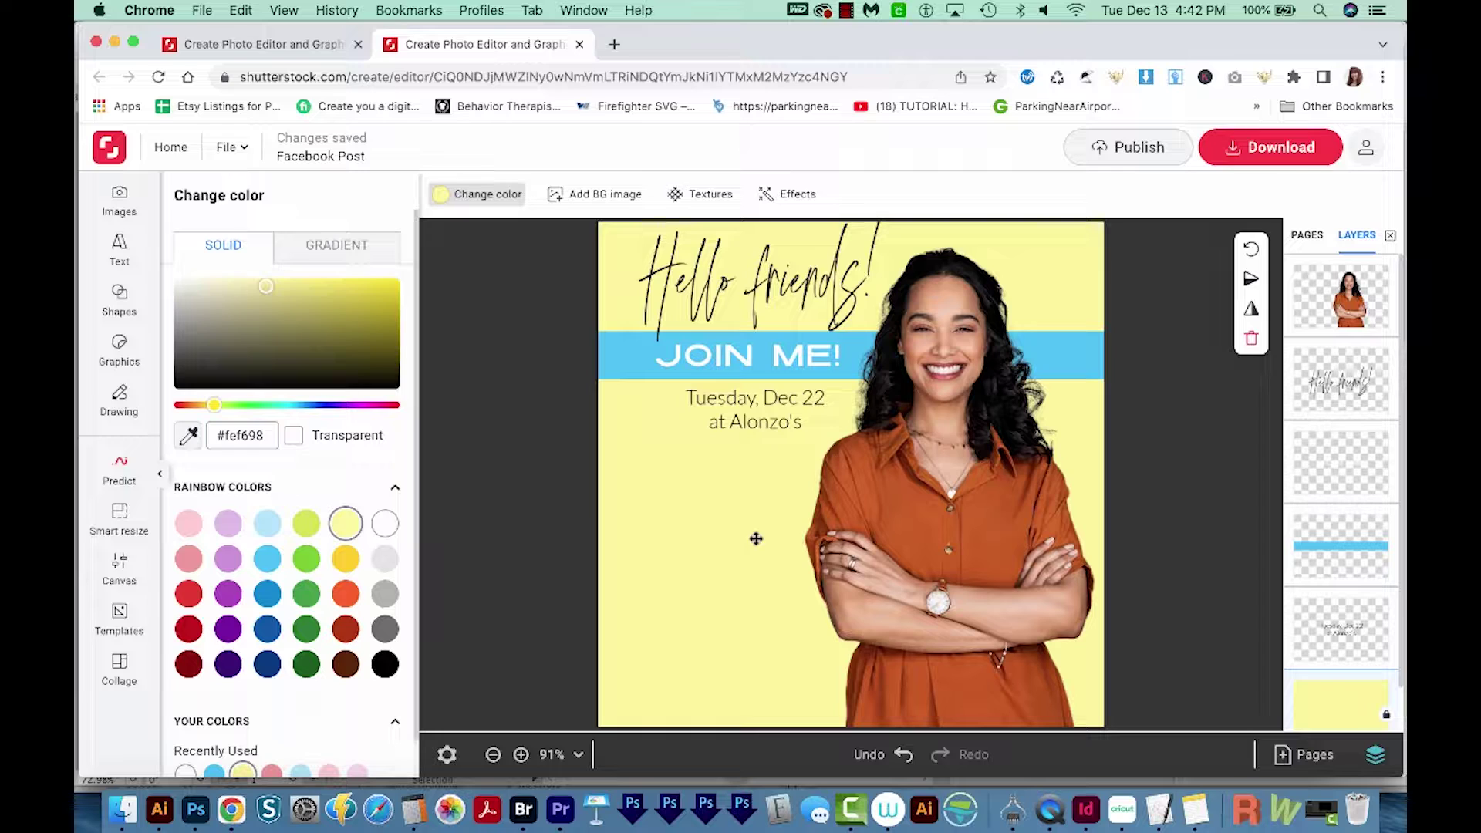
# Download the design as a High quality JPEG and preview Facebook Post.jpg in Finder
pyautogui.click(1280, 153)
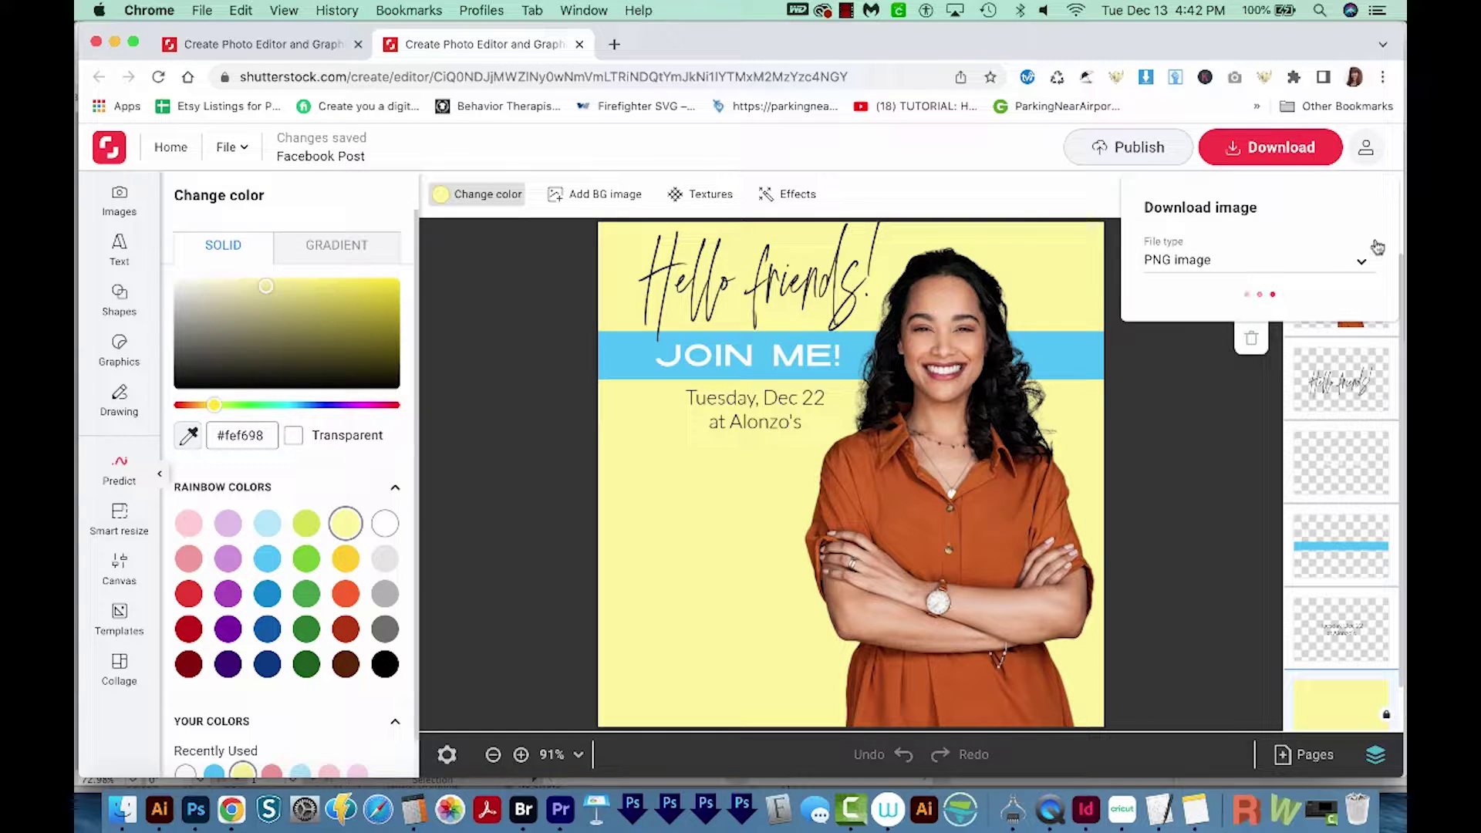
pyautogui.click(1360, 262)
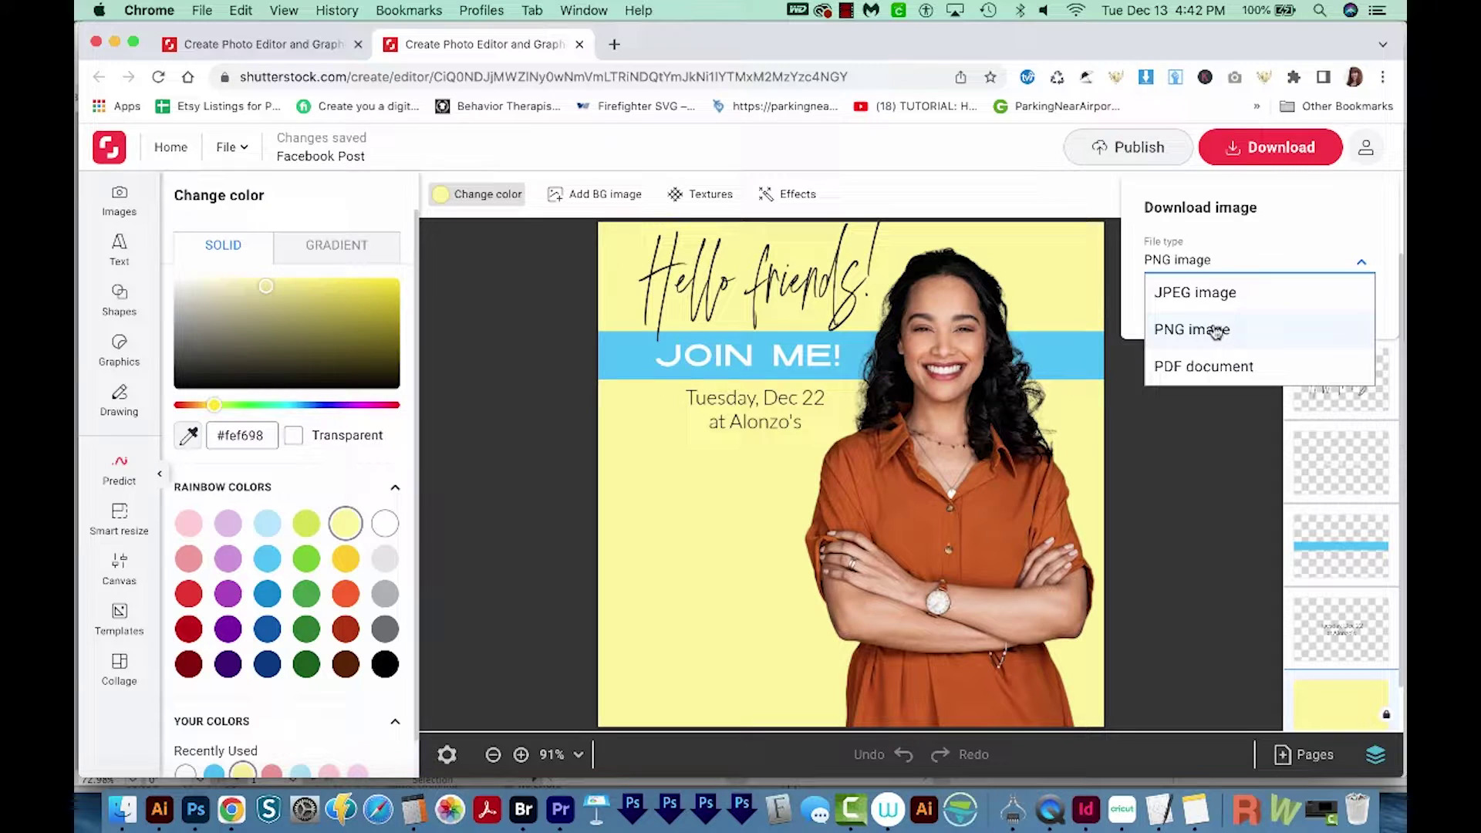
pyautogui.click(1218, 296)
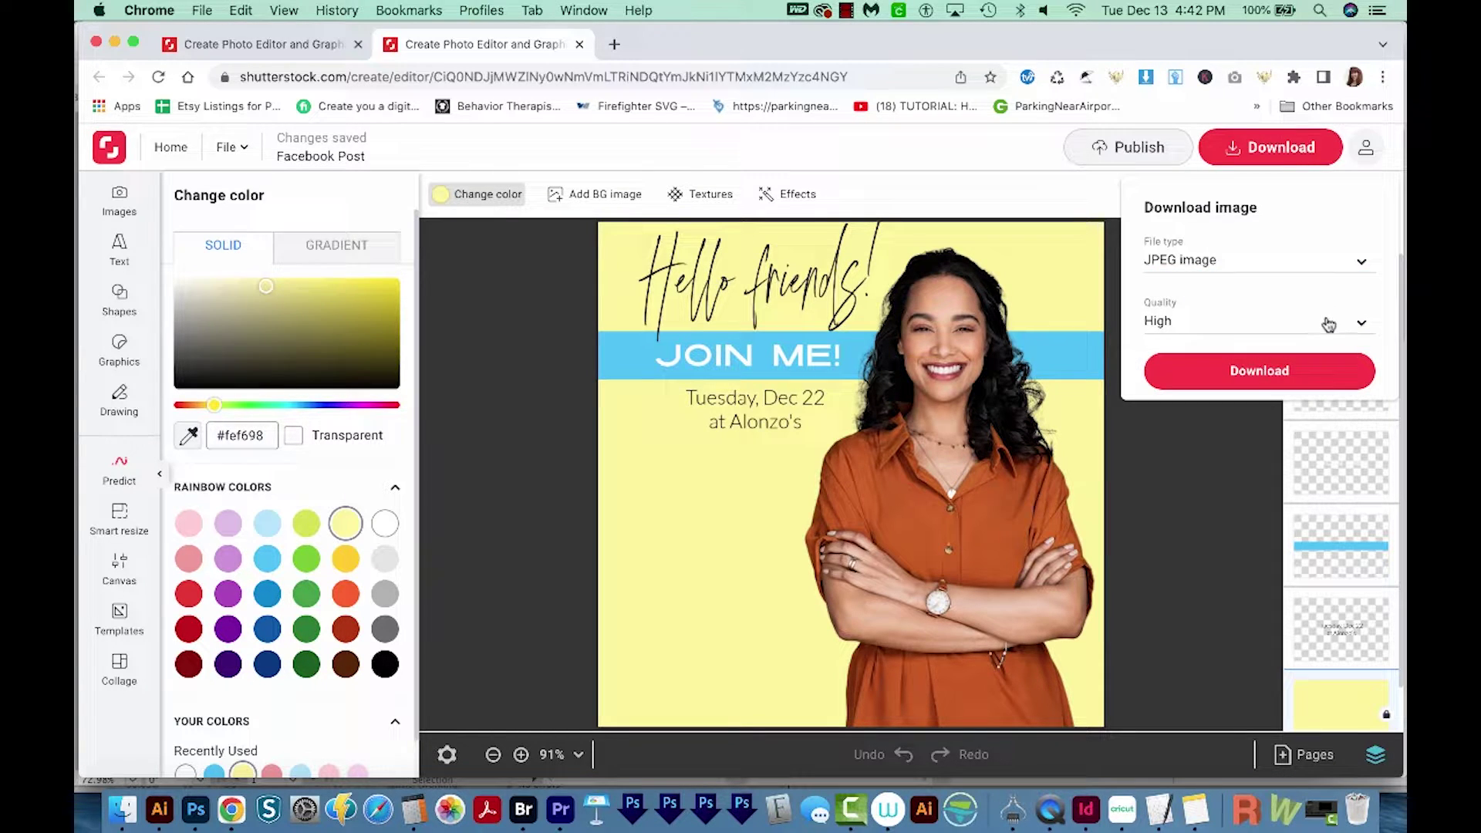
pyautogui.click(1329, 325)
pyautogui.click(1170, 424)
pyautogui.click(1252, 372)
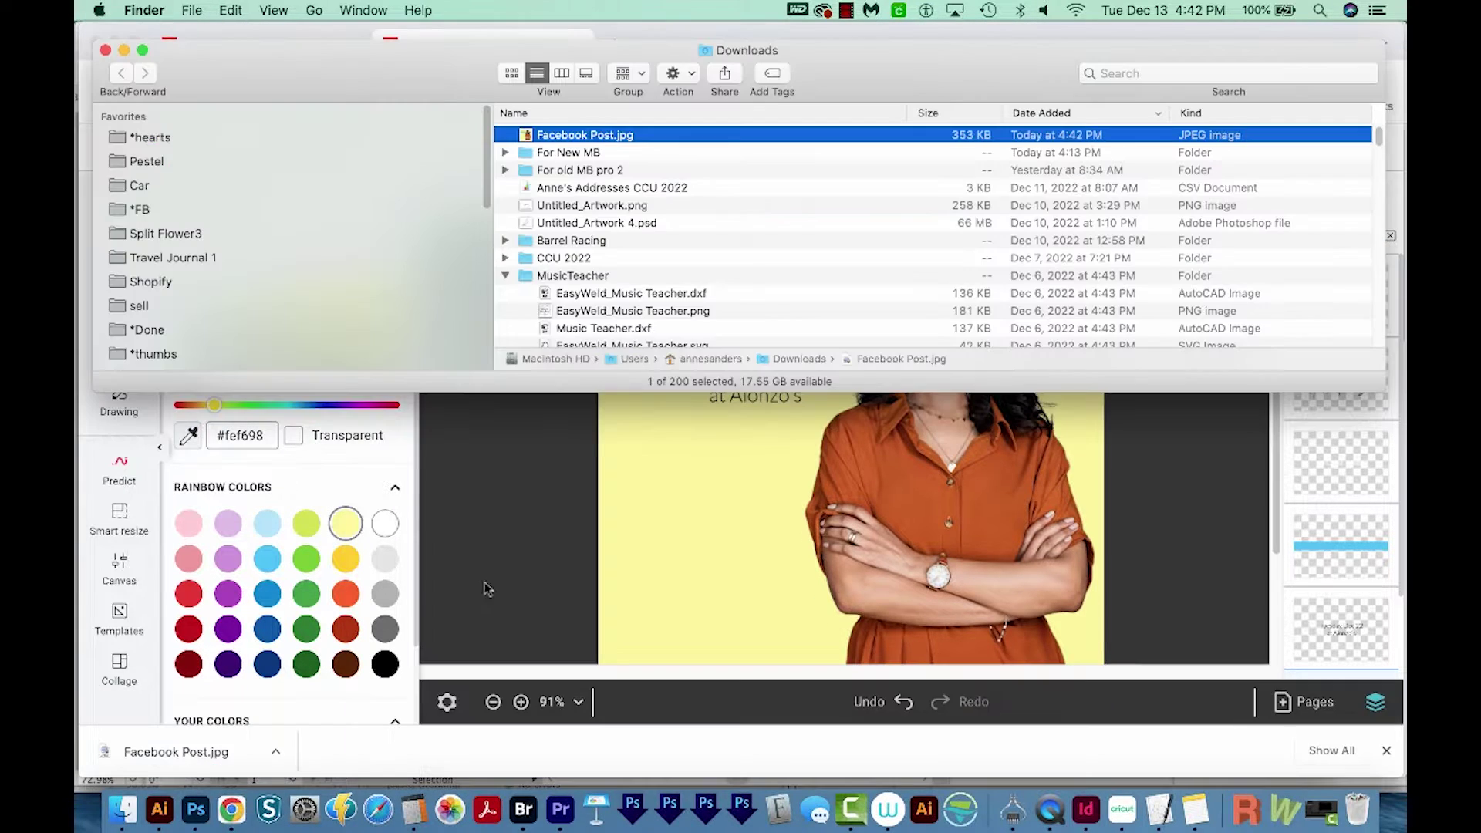
pyautogui.press('space')
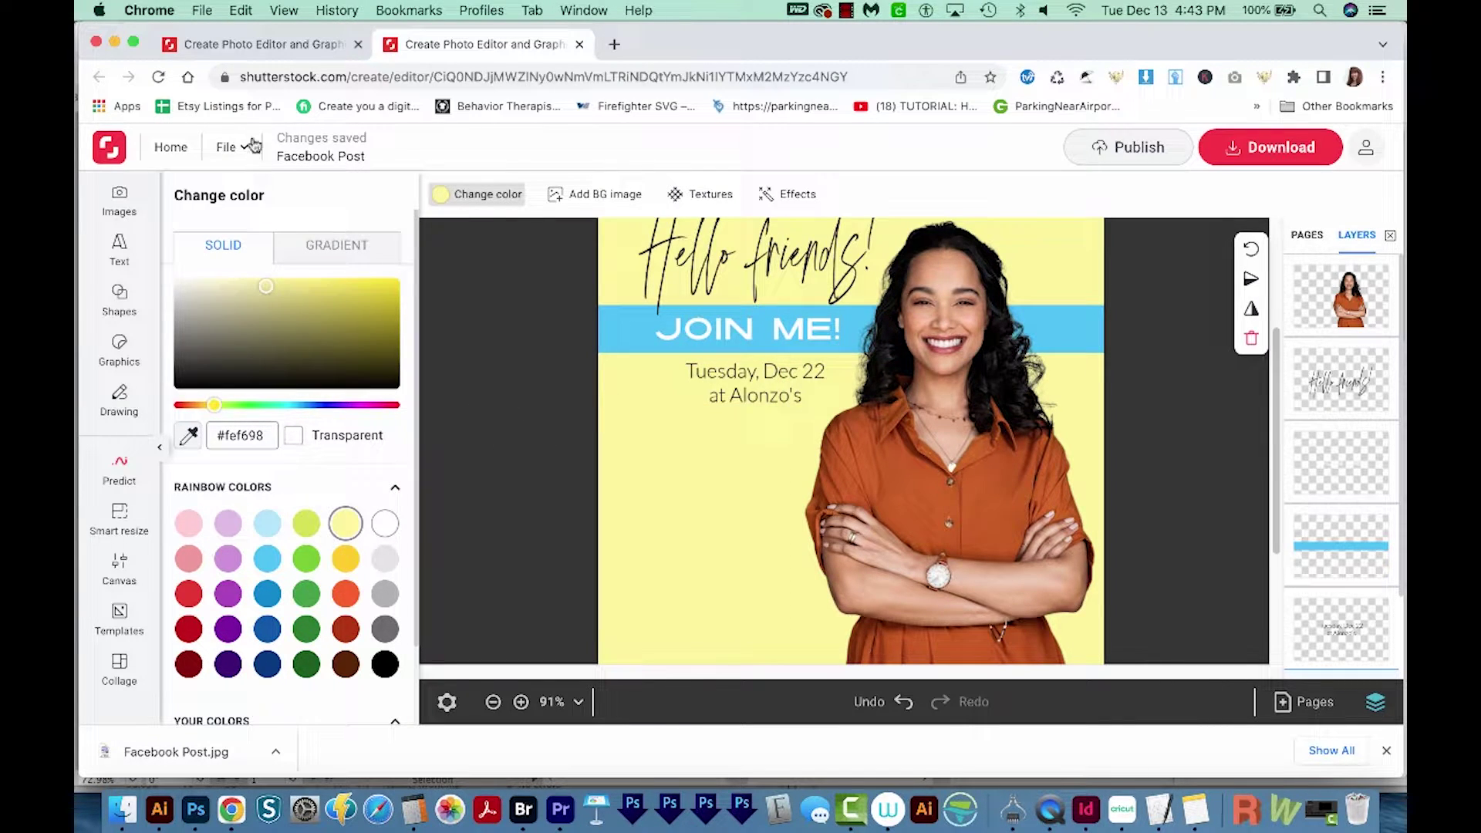
# Close the design via File > Close and open the candle Style Update Instagram template from the home page
pyautogui.click(231, 147)
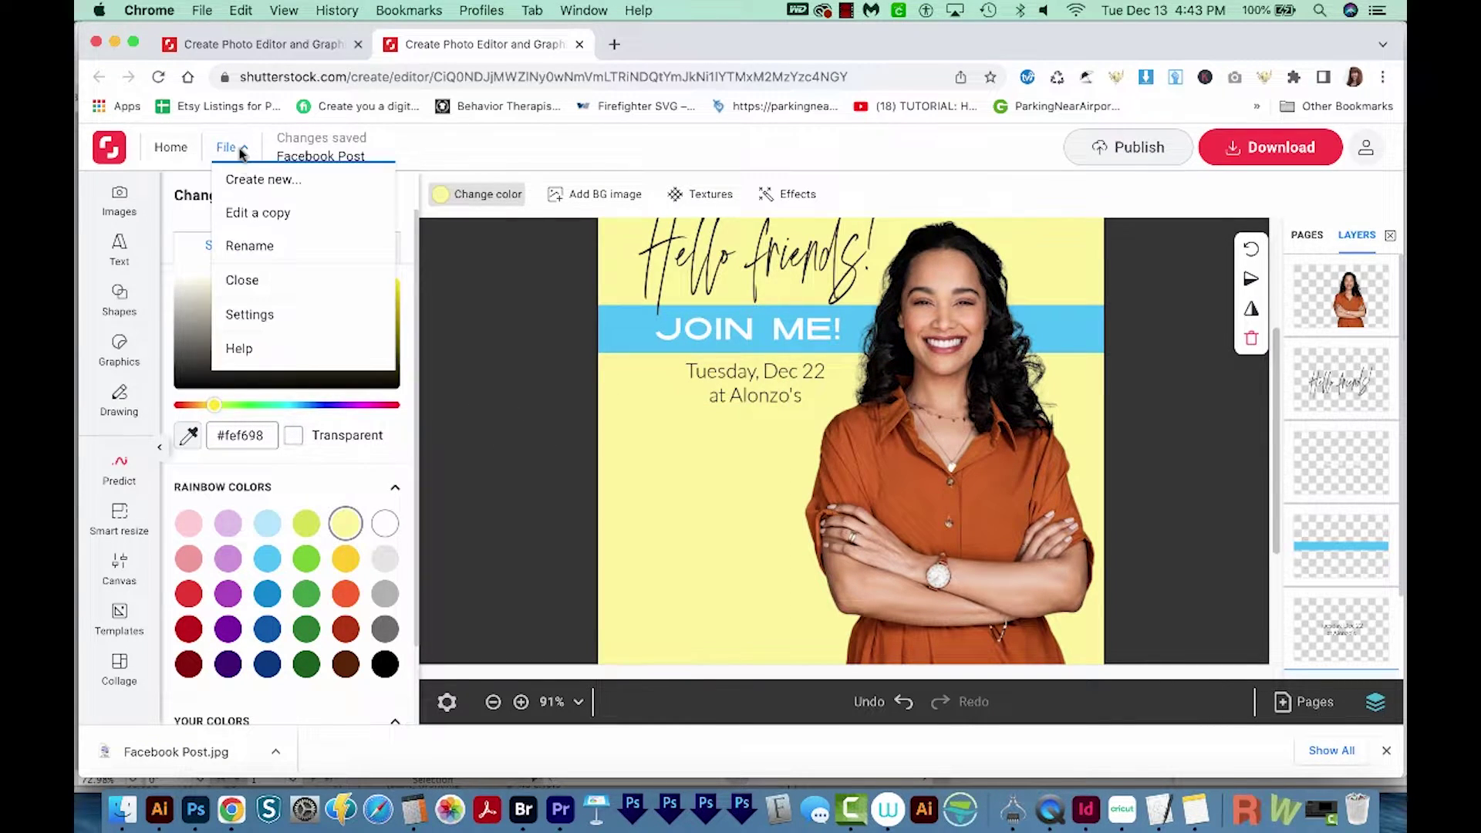
pyautogui.click(244, 280)
pyautogui.scroll(-5, 510, 443)
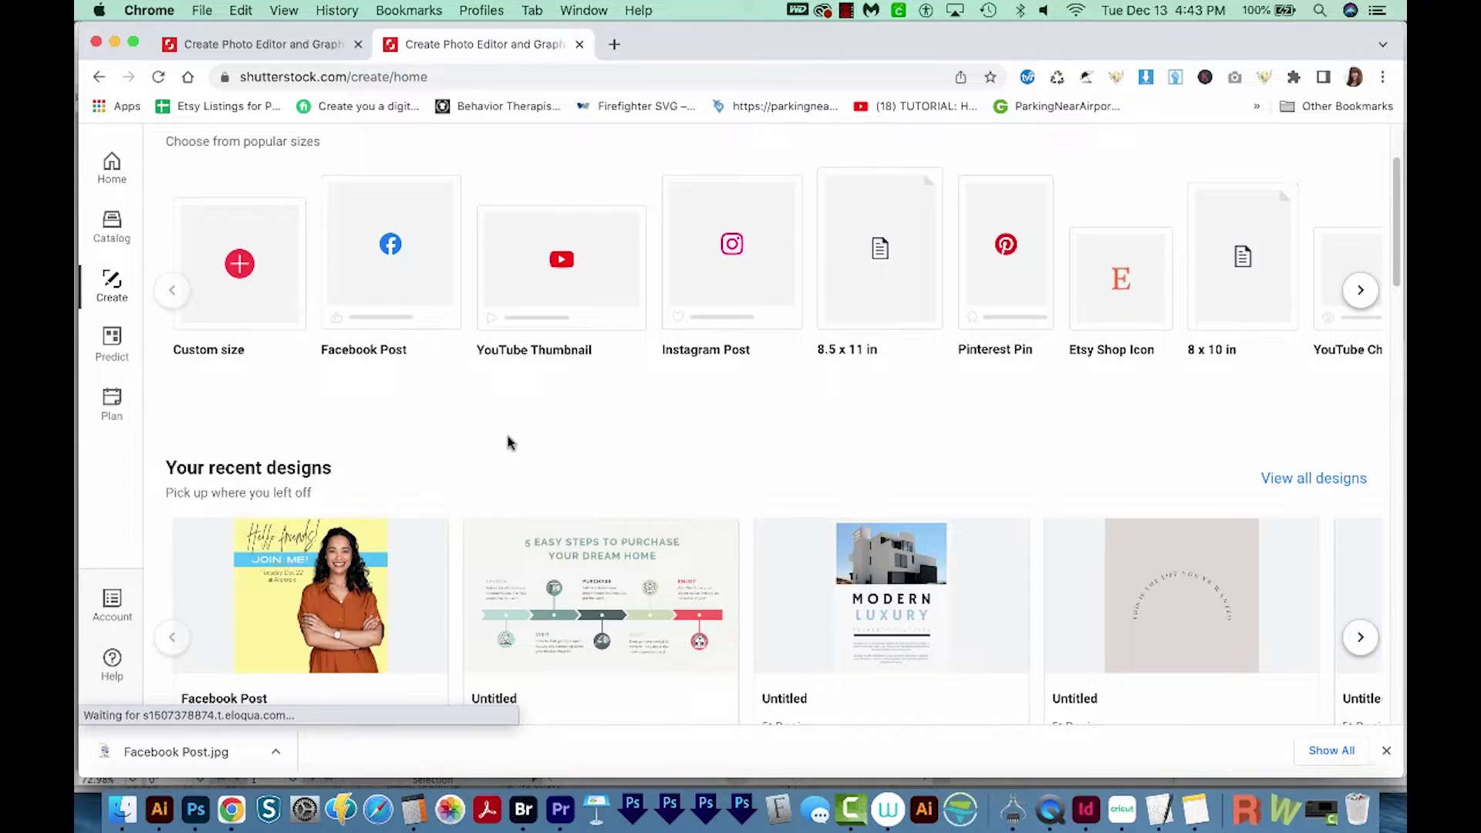
pyautogui.moveTo(310, 596)
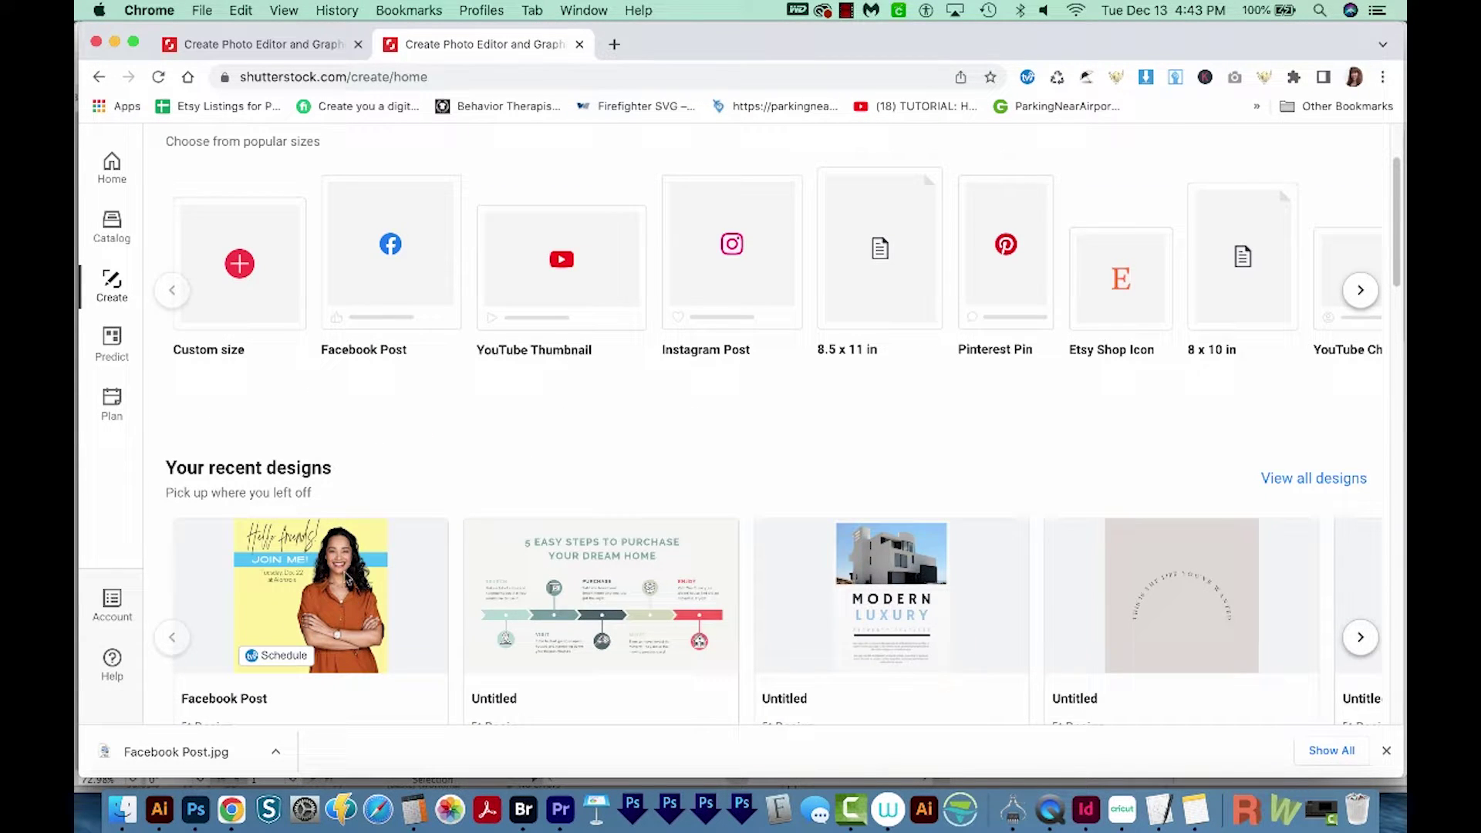
pyautogui.scroll(5, 550, 464)
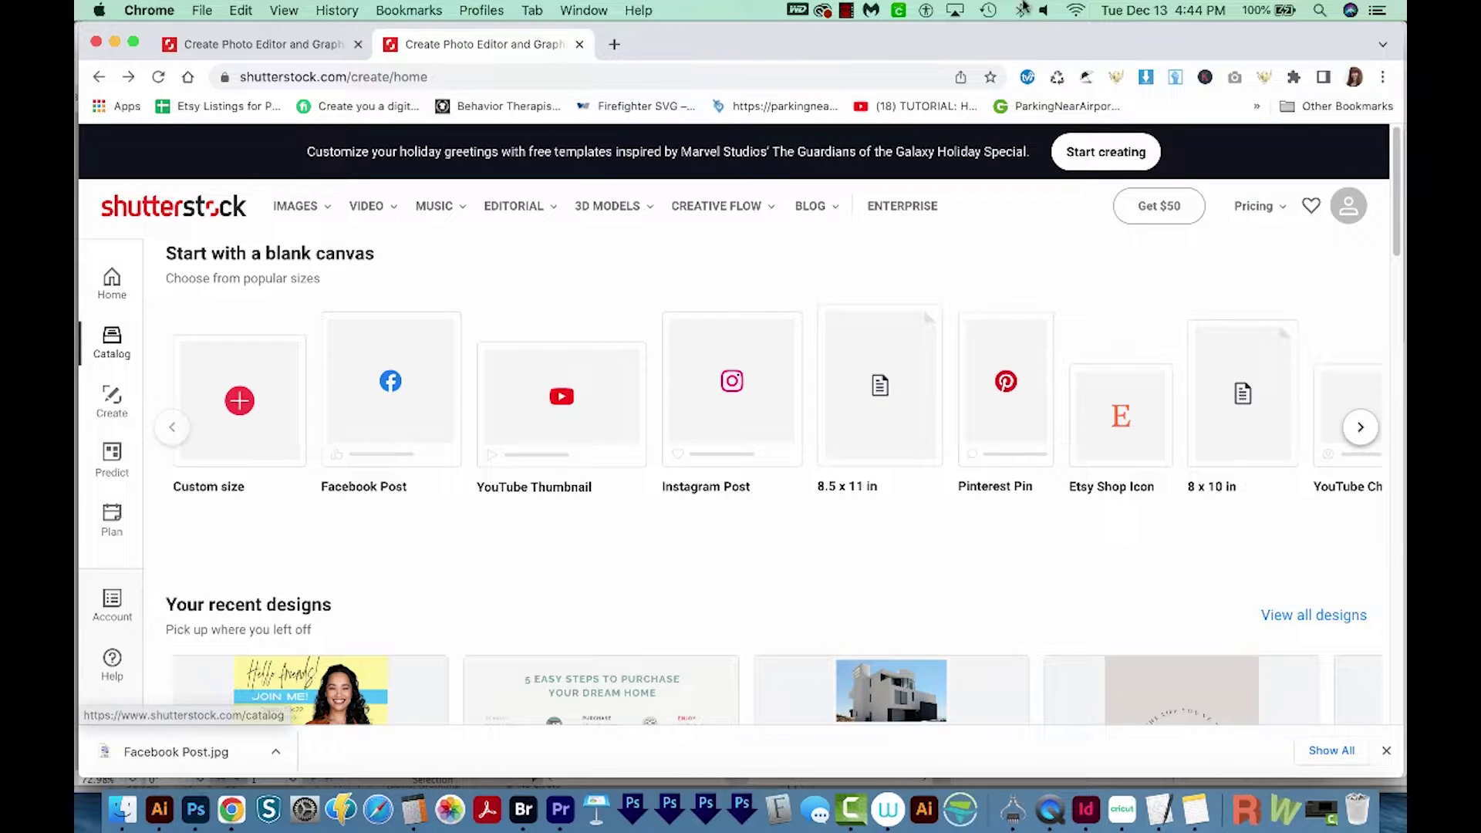
pyautogui.click(1262, 207)
pyautogui.click(1318, 241)
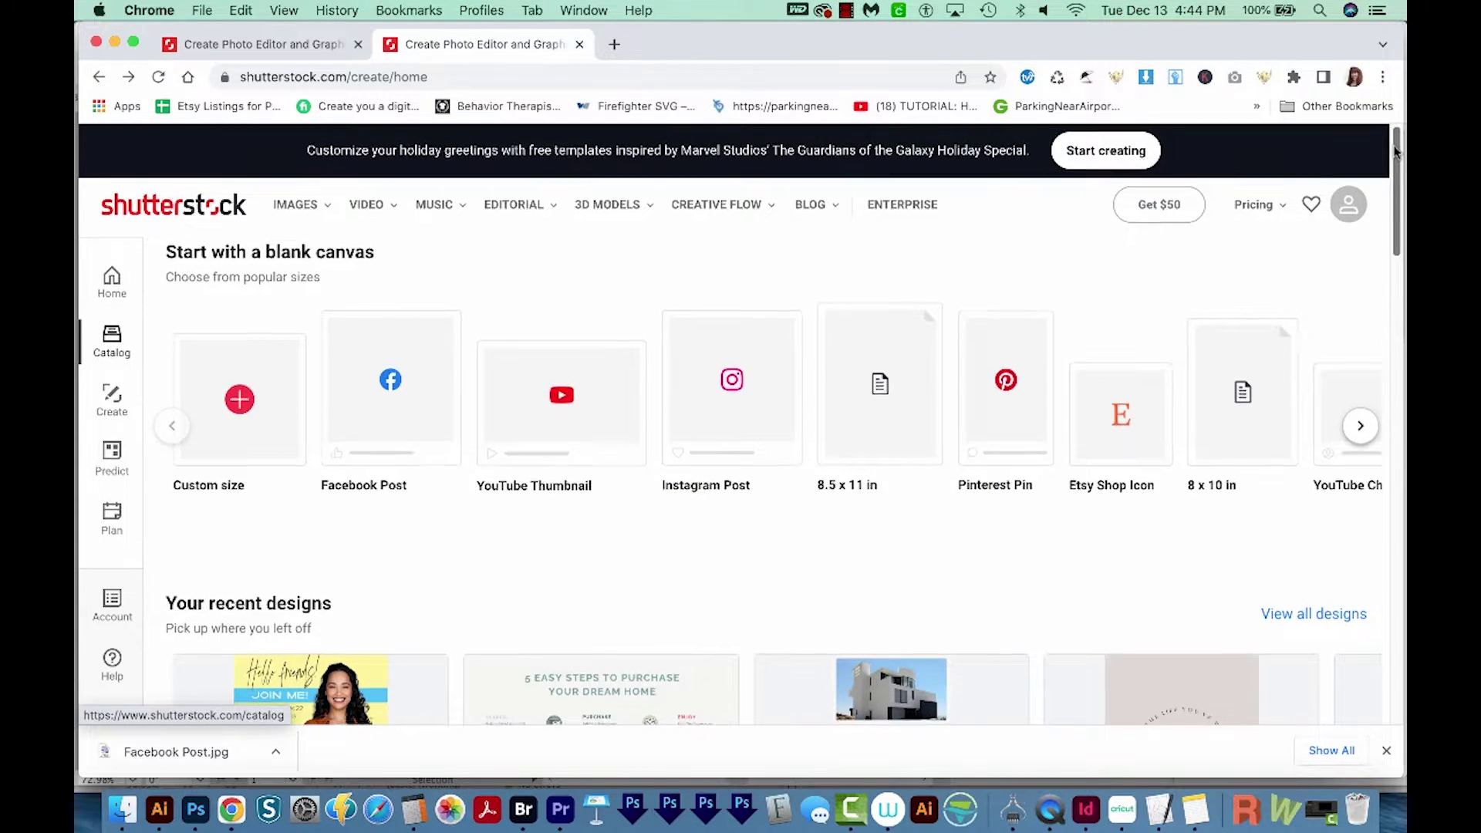
pyautogui.scroll(-5, 1273, 348)
pyautogui.scroll(-5, 1273, 347)
pyautogui.scroll(-2, 1173, 458)
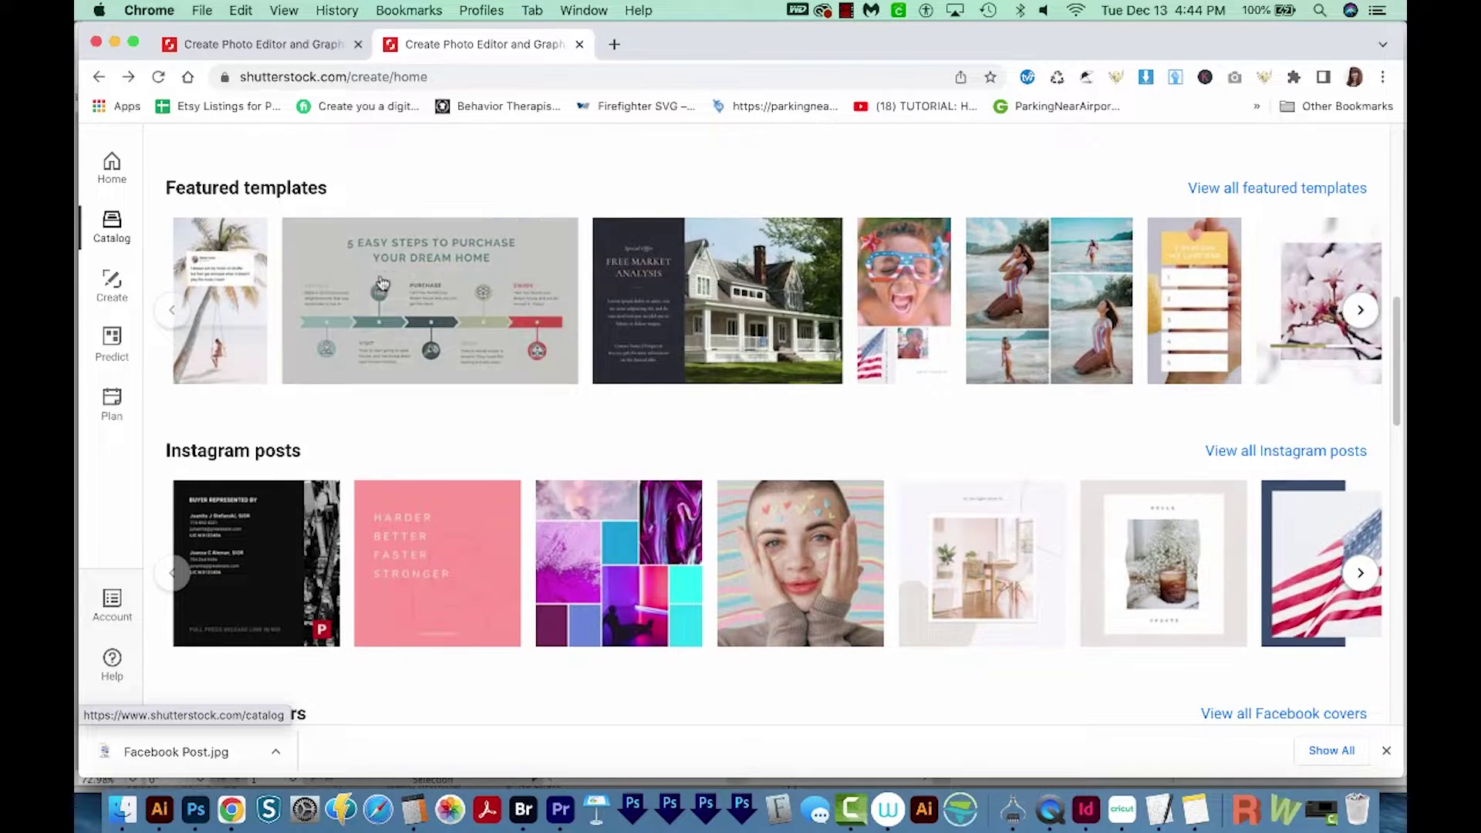
pyautogui.scroll(-3, 1175, 459)
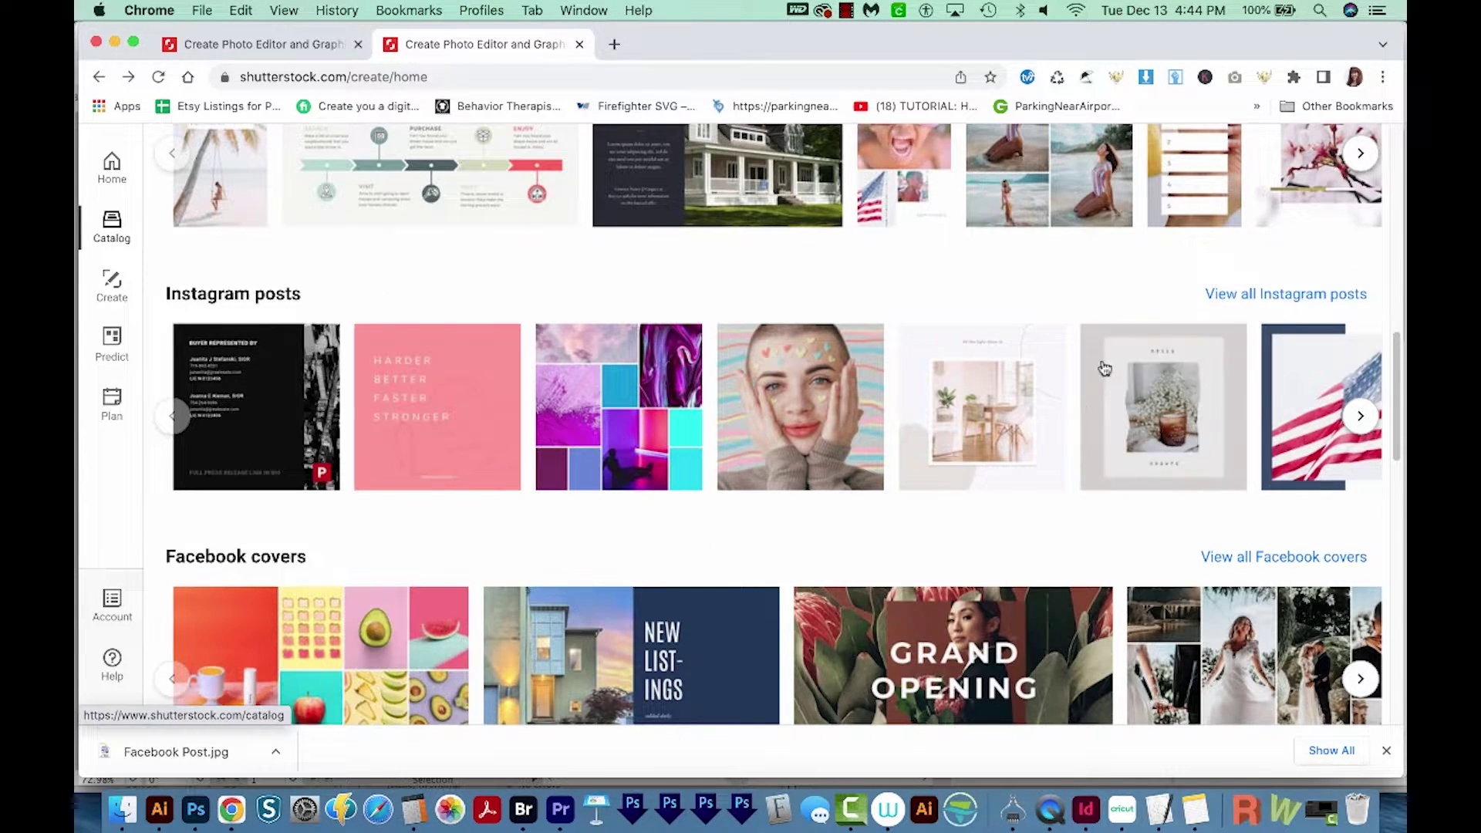
pyautogui.click(1181, 416)
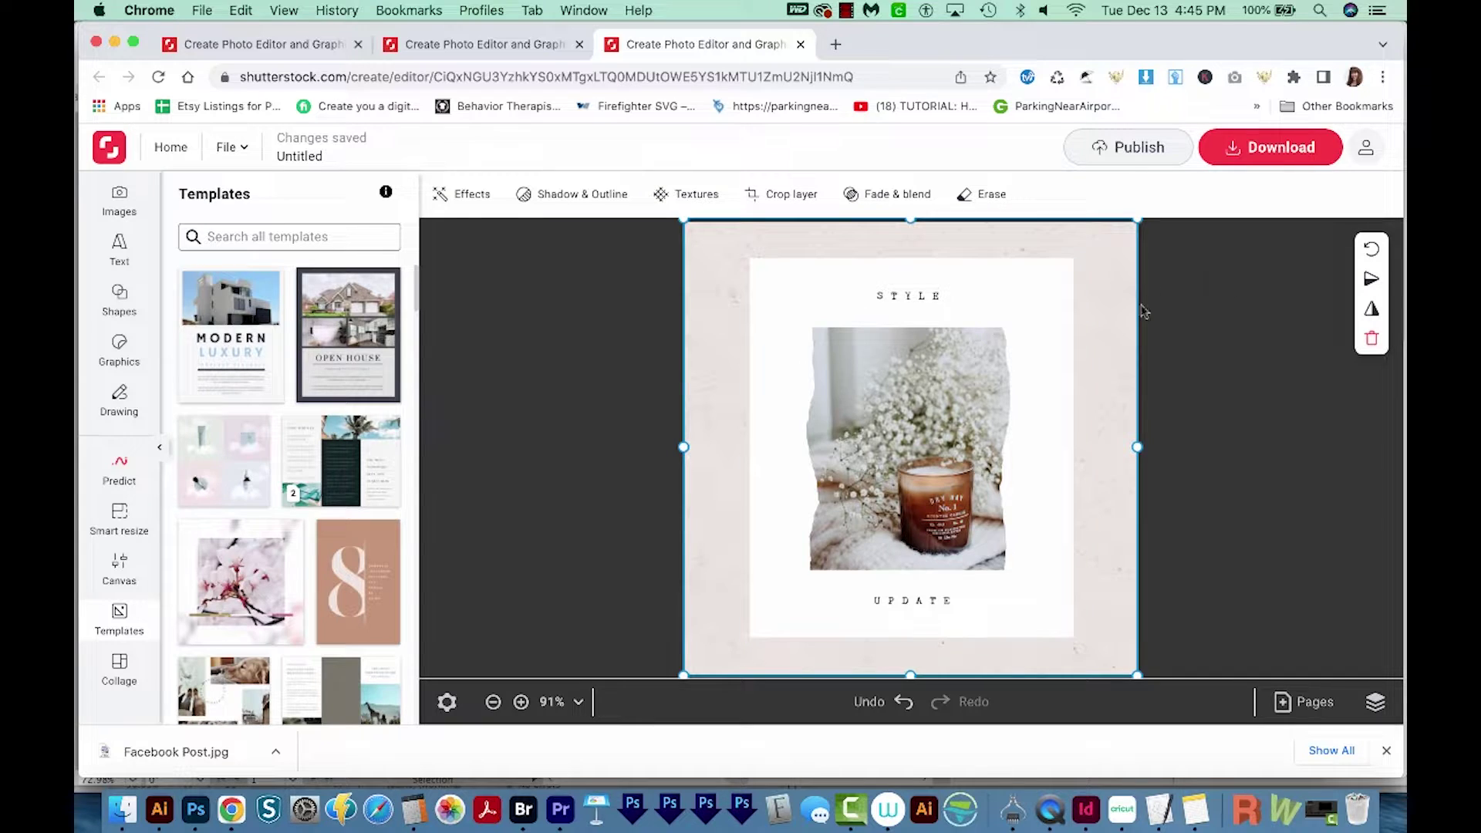
# Apply a gold glitter texture to the post background
pyautogui.click(694, 194)
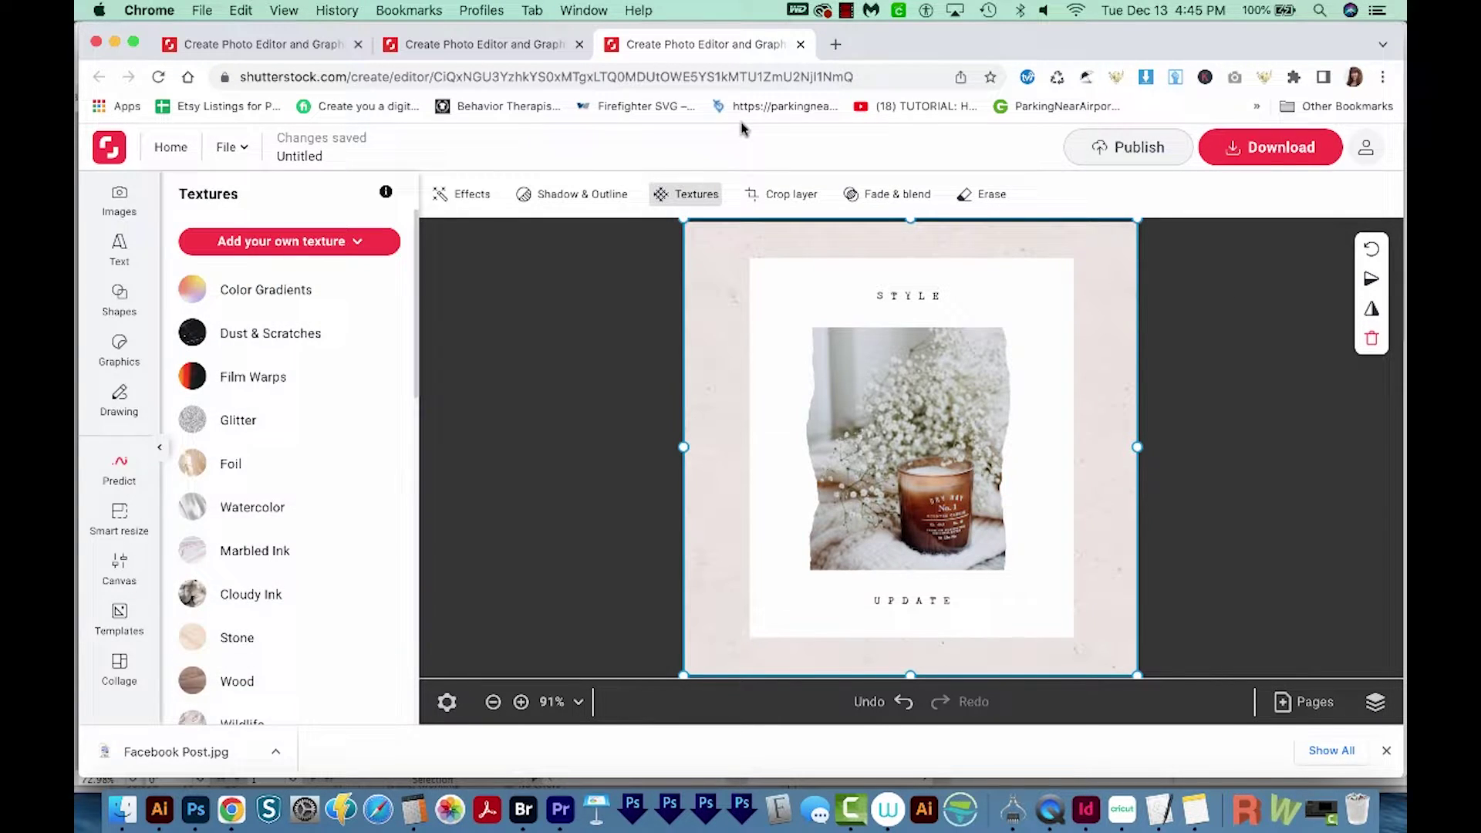
pyautogui.click(239, 421)
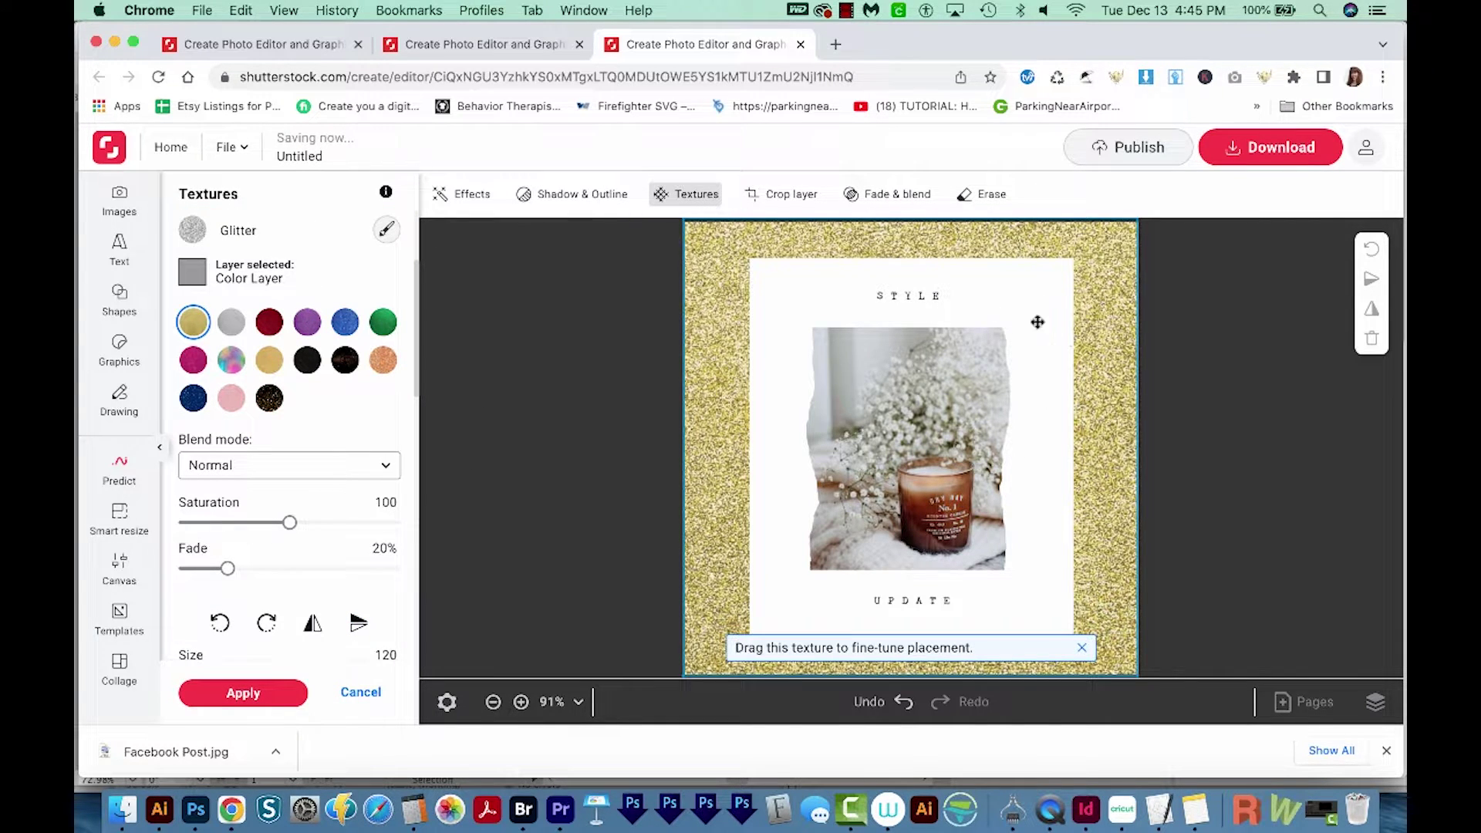
pyautogui.click(124, 249)
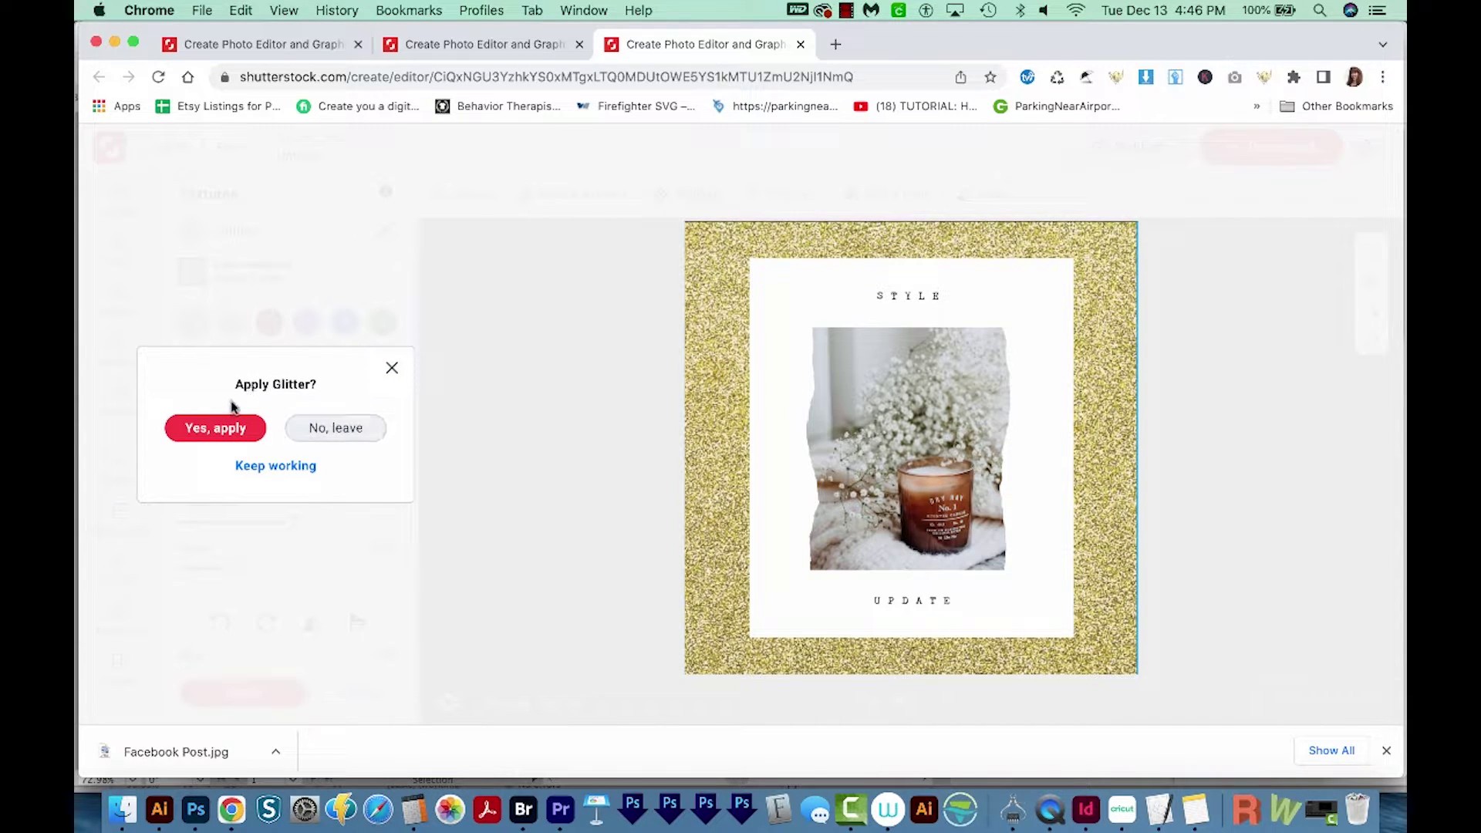
pyautogui.click(232, 431)
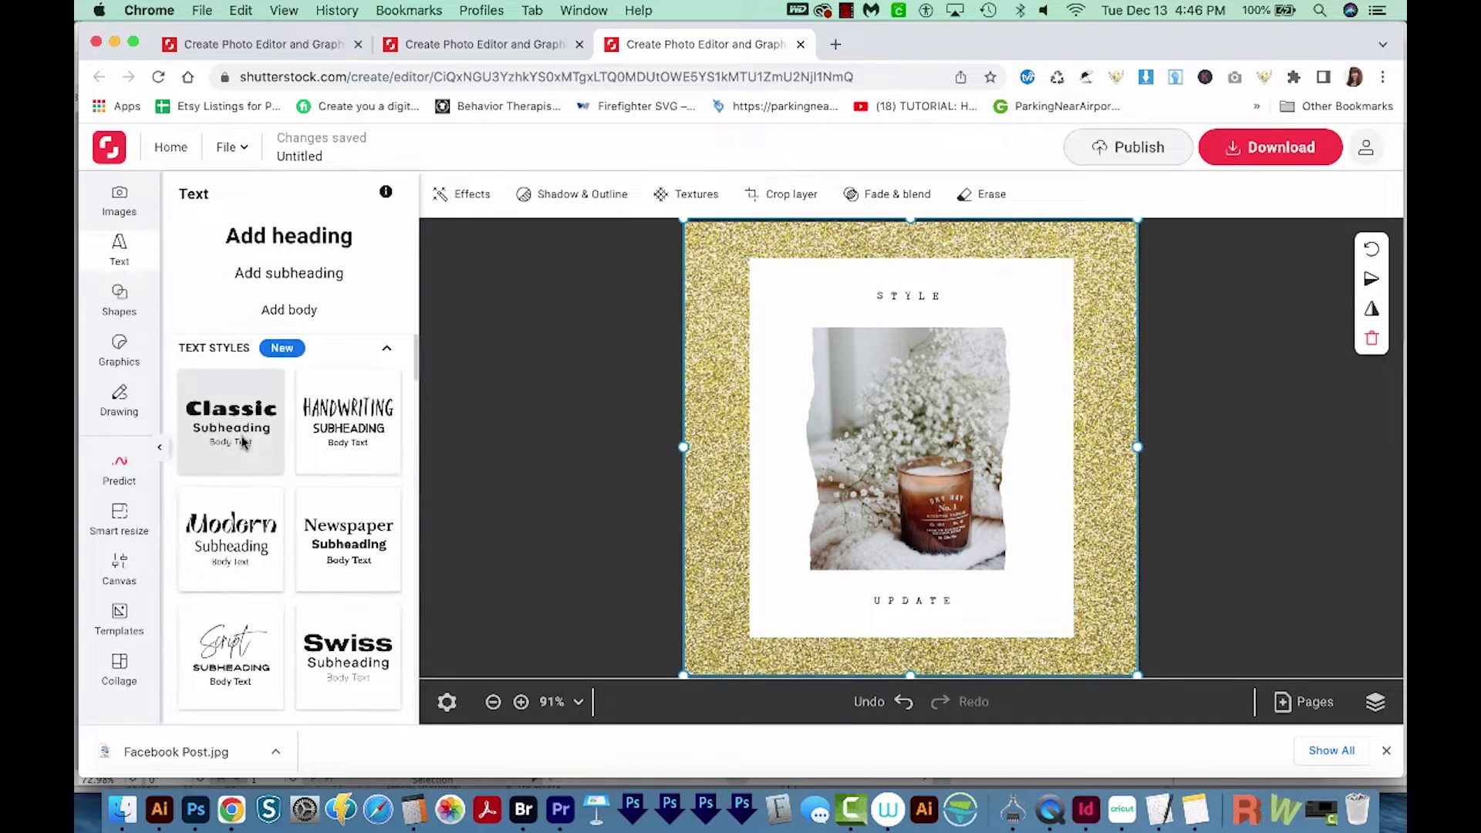
# Retype the headings so STYLE becomes GLAM and UPDATE becomes MAKEOVER
pyautogui.click(916, 299)
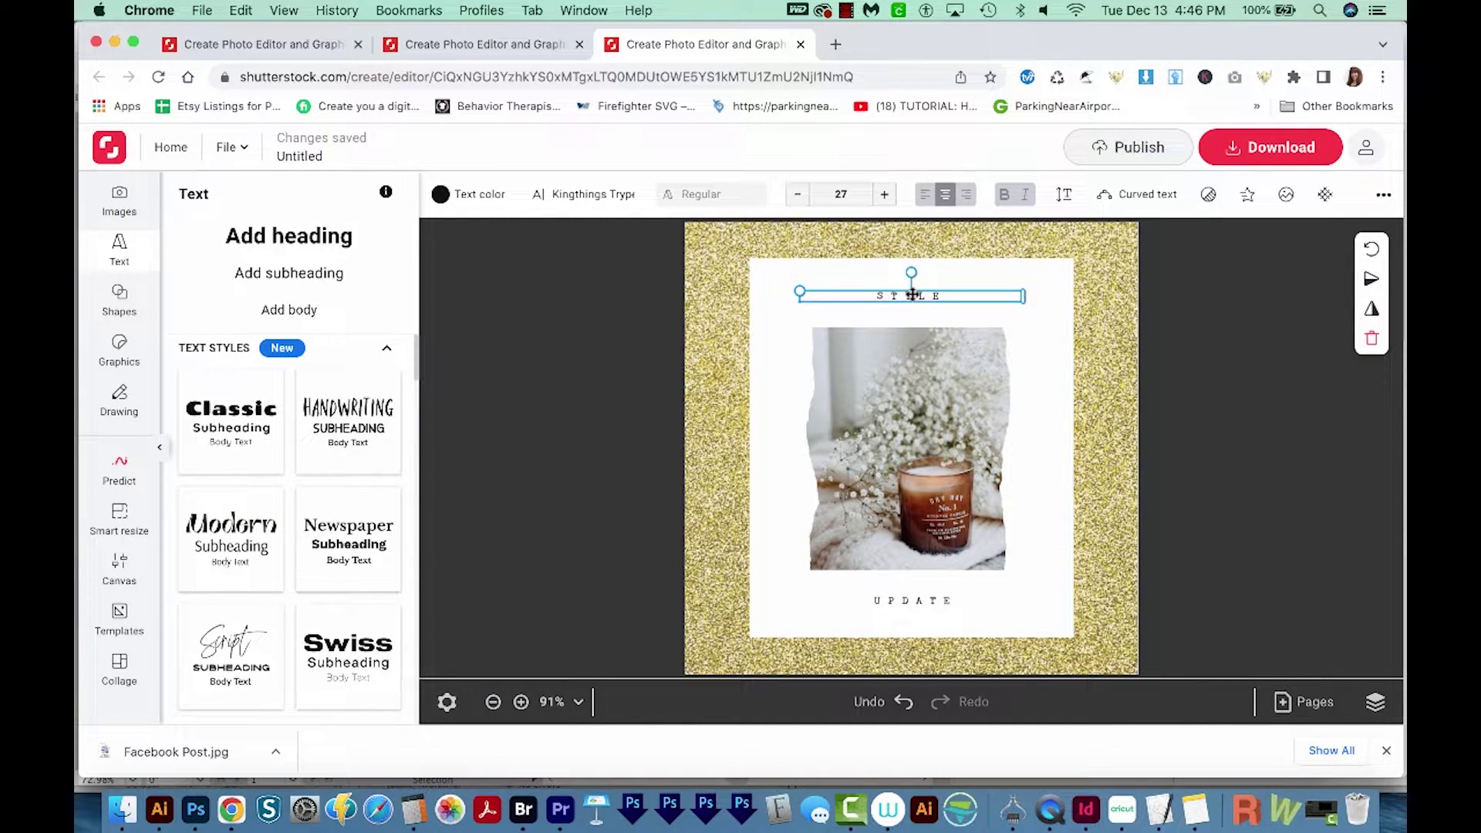
pyautogui.doubleClick(912, 295)
pyautogui.write('GI')
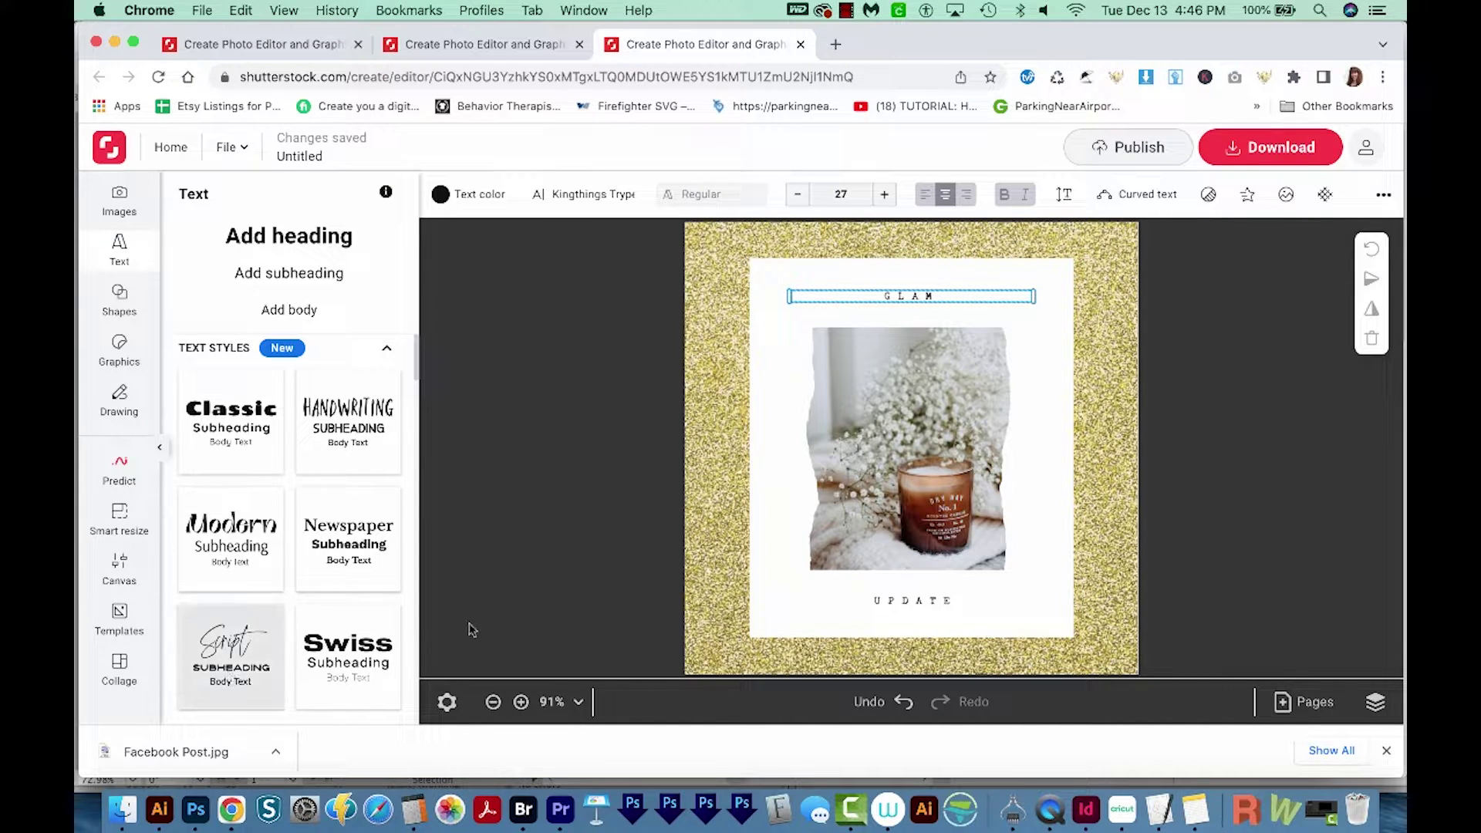
pyautogui.click(914, 600)
pyautogui.doubleClick(864, 598)
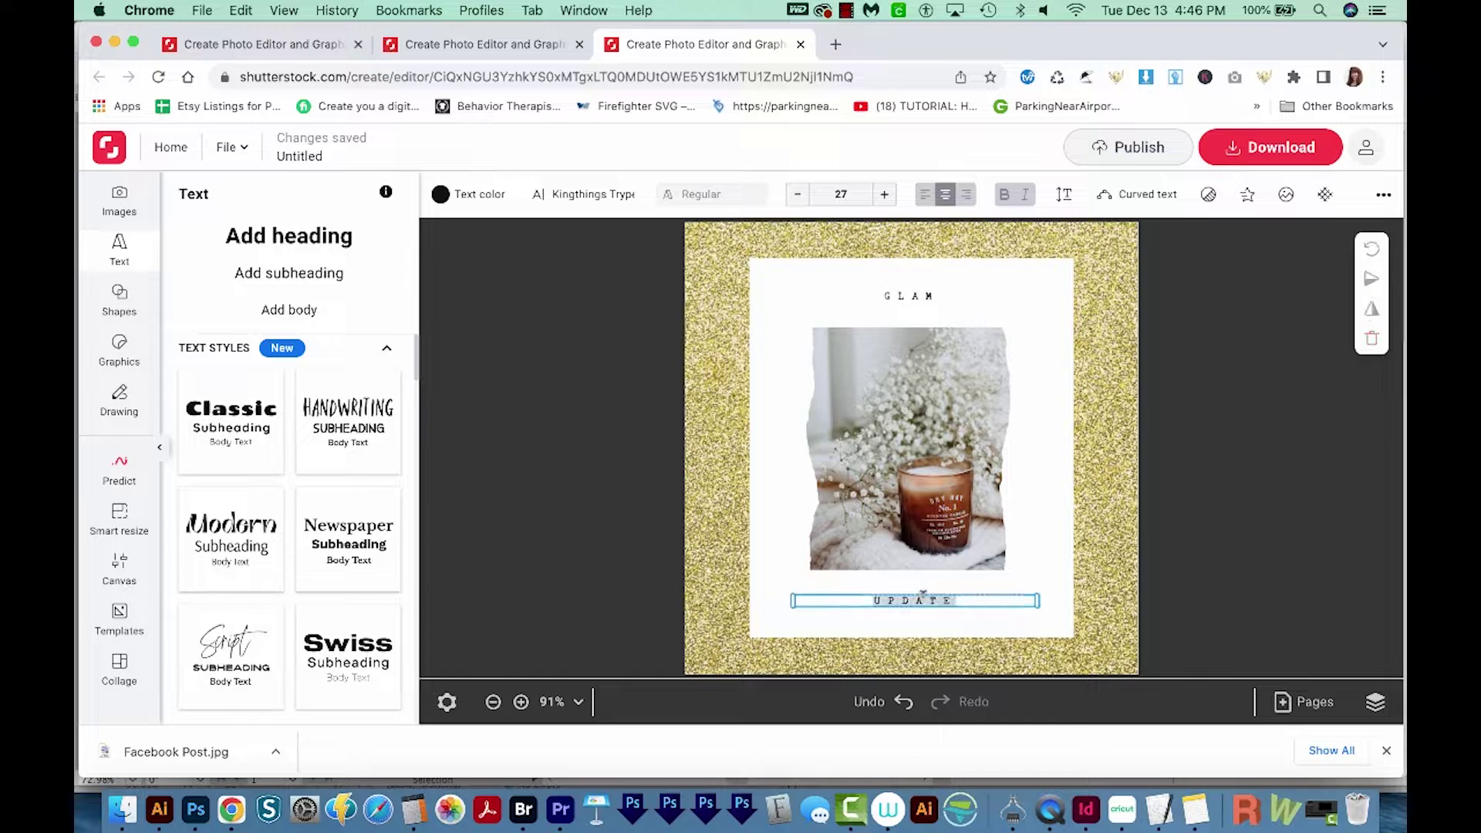
pyautogui.write('MAKEOVER')
pyautogui.click(914, 452)
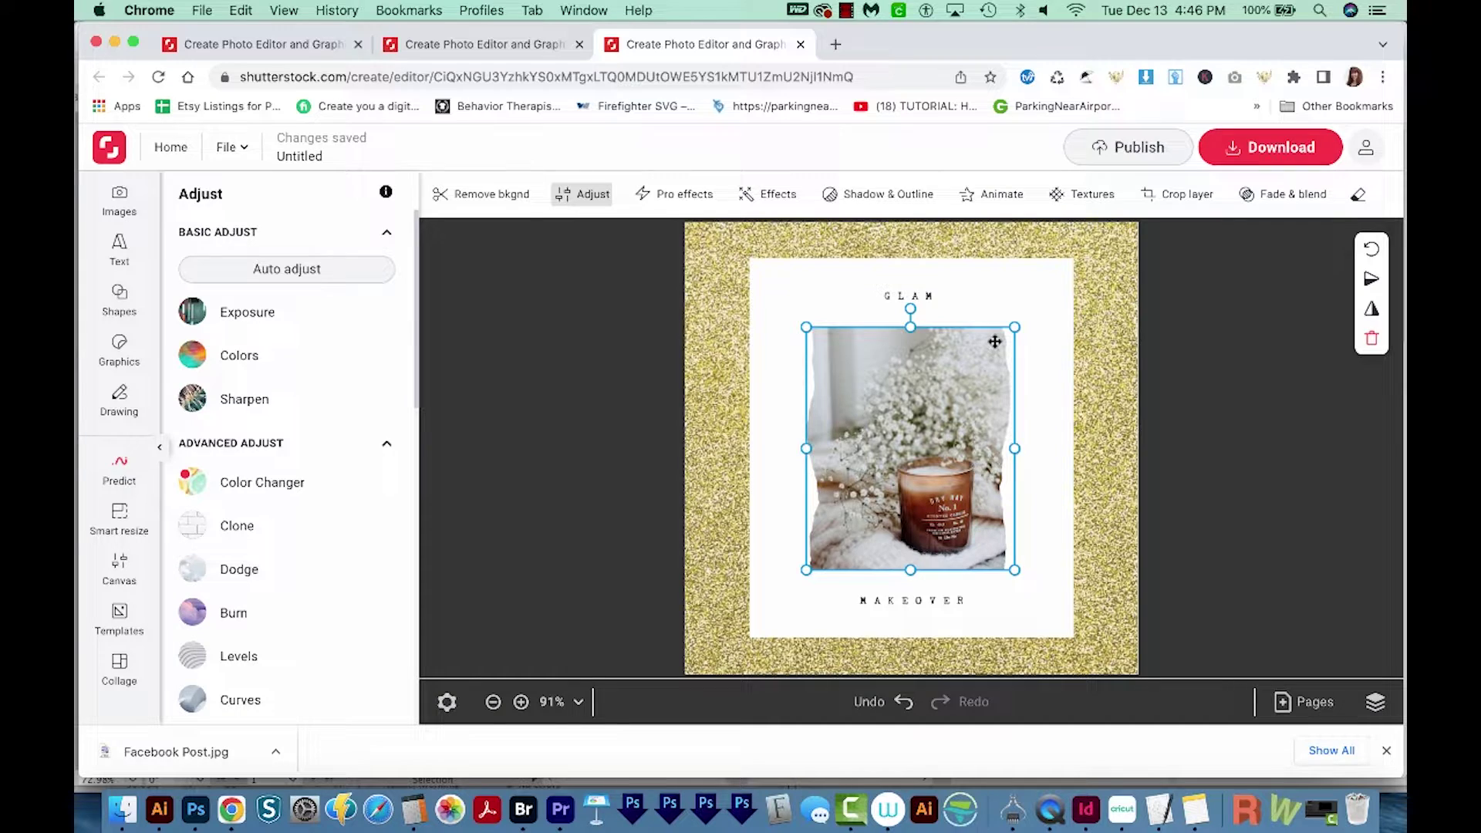
pyautogui.click(1106, 463)
# Add a 'beautiful woman' stock photo of a blonde woman to the design
pyautogui.click(1375, 701)
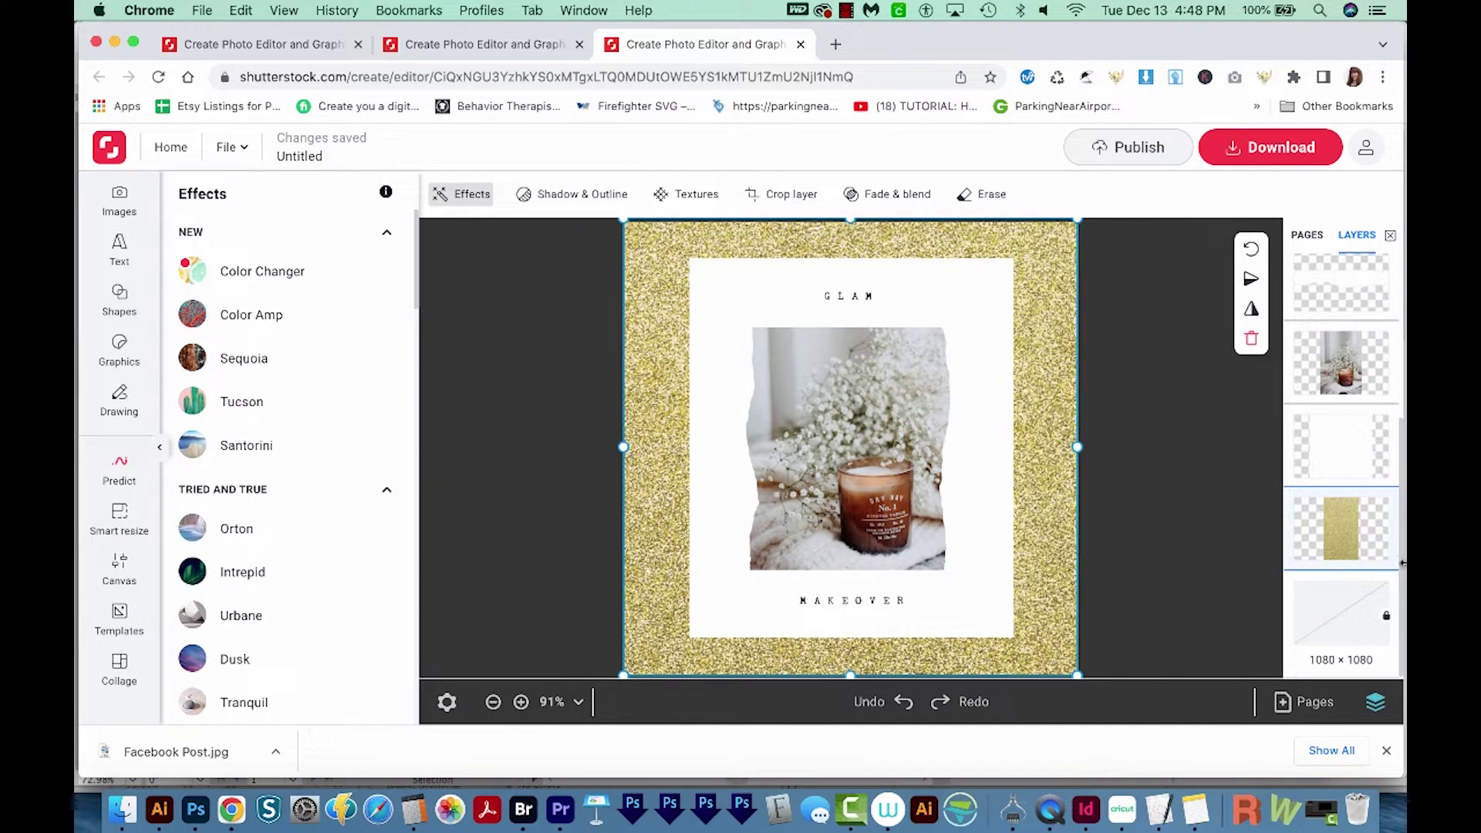
pyautogui.click(1343, 379)
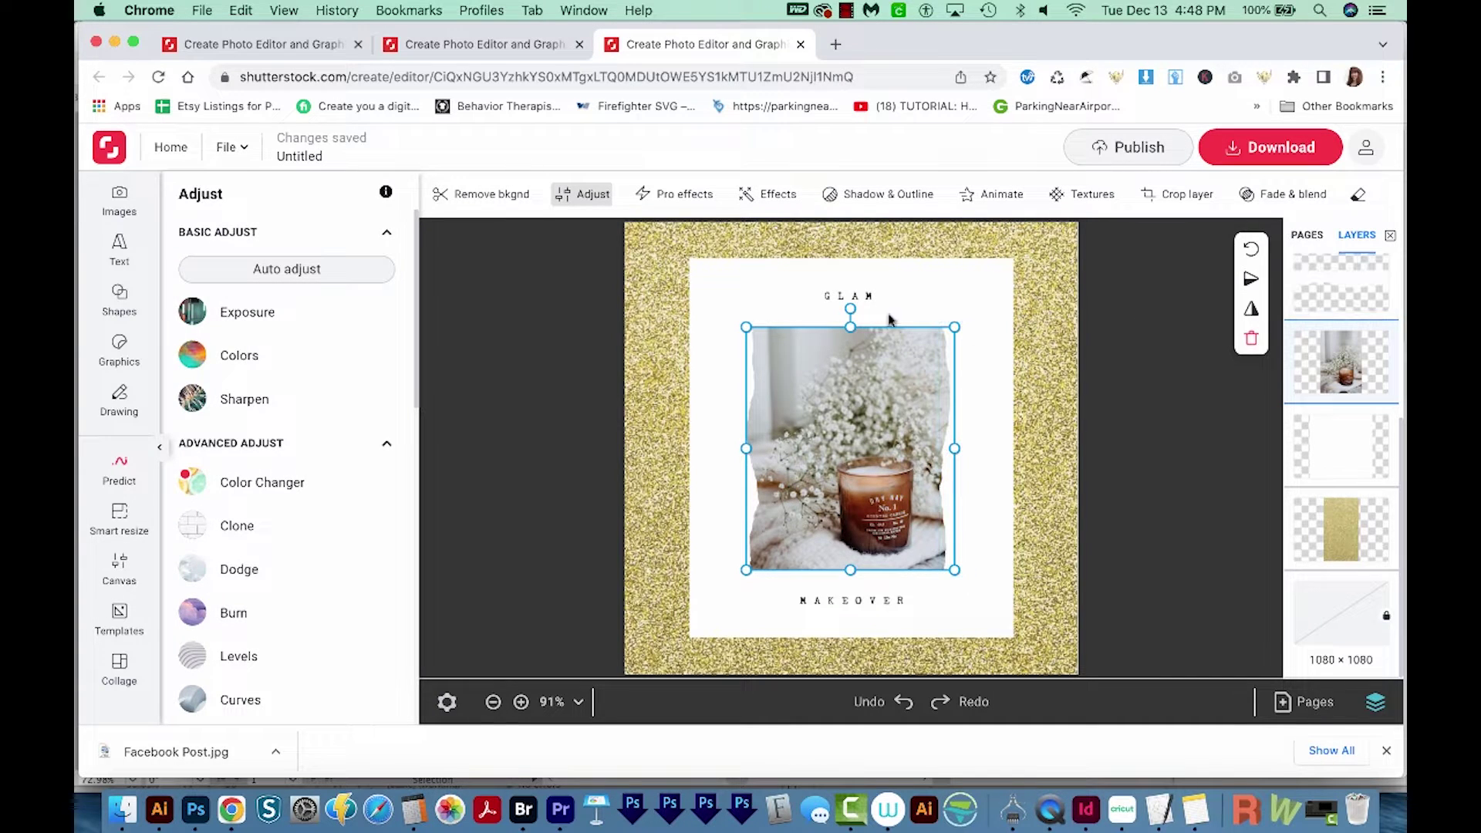
pyautogui.click(128, 212)
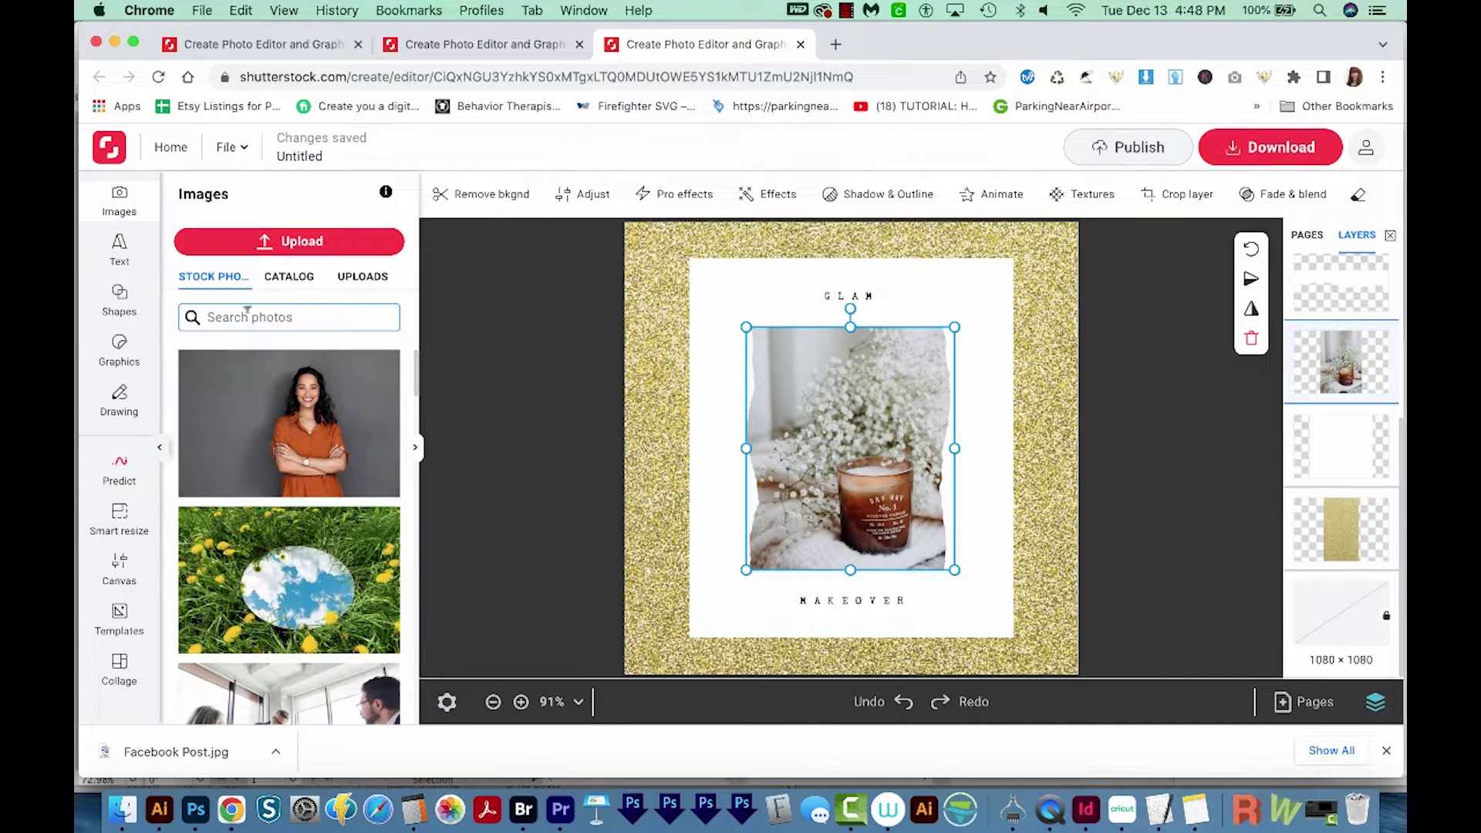
pyautogui.write('BEAUTI')
pyautogui.write('FUL WOMAN')
pyautogui.press('Return')
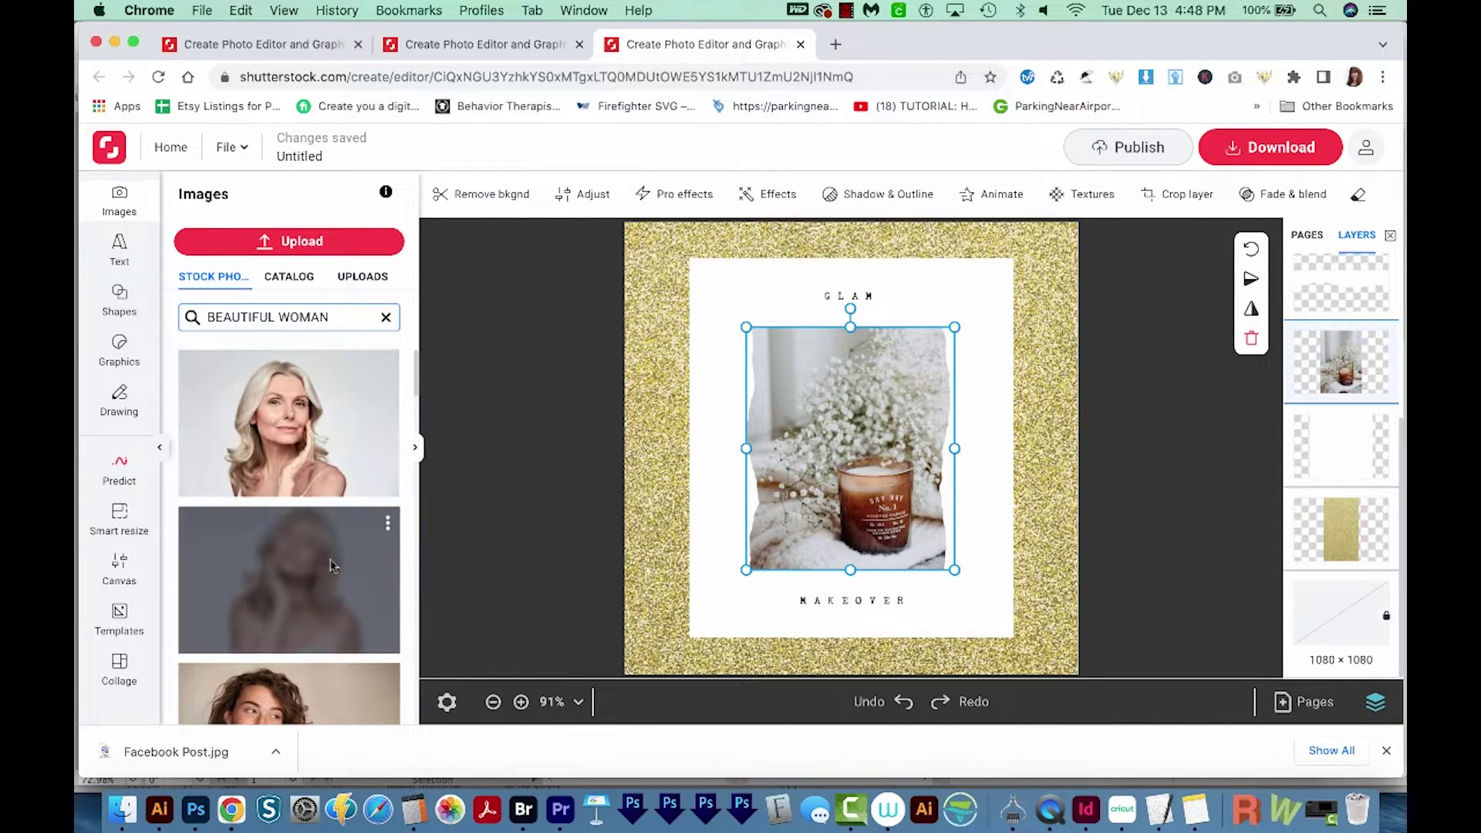
pyautogui.moveTo(289, 425)
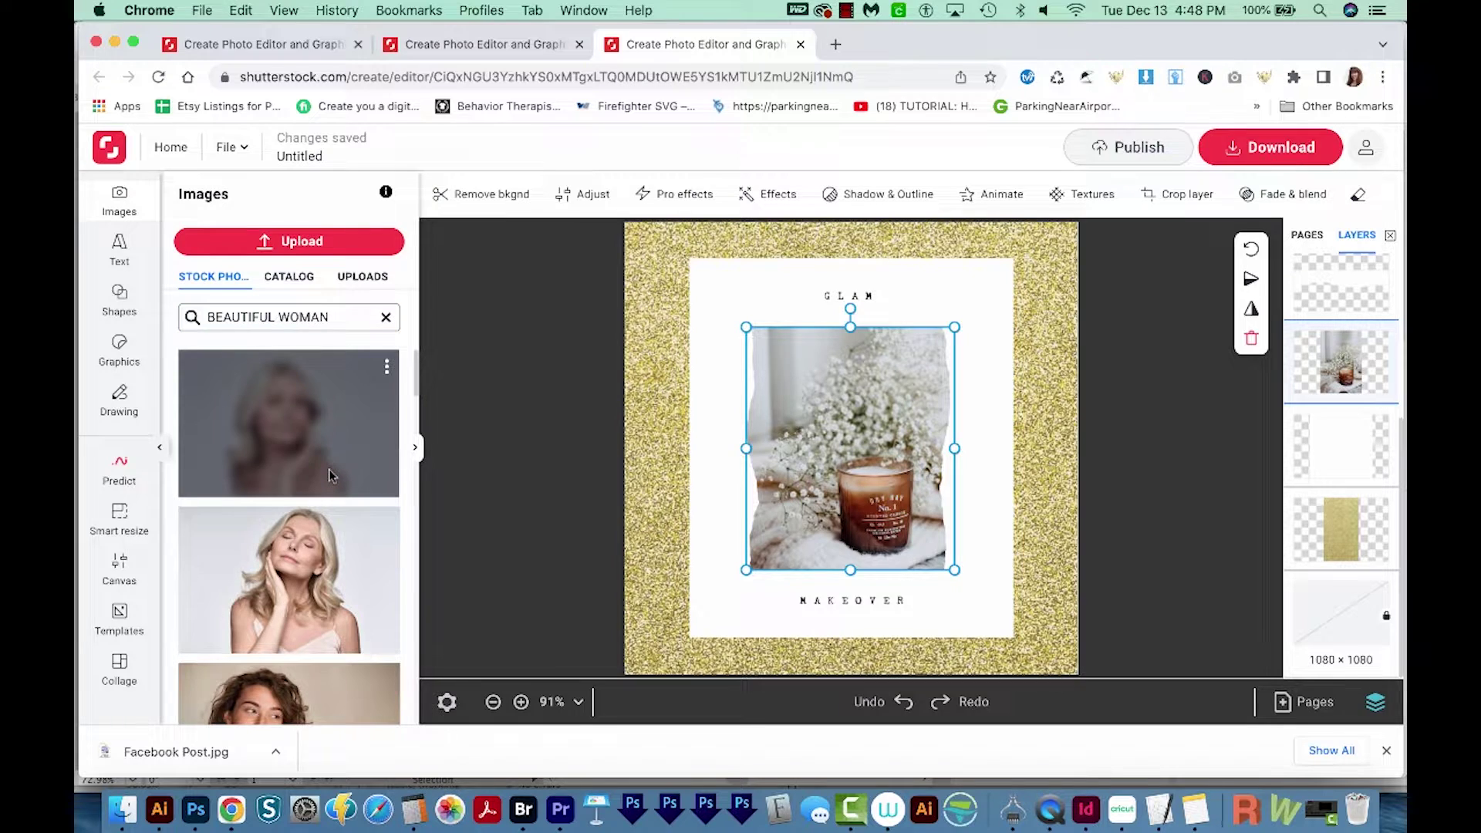
pyautogui.click(330, 475)
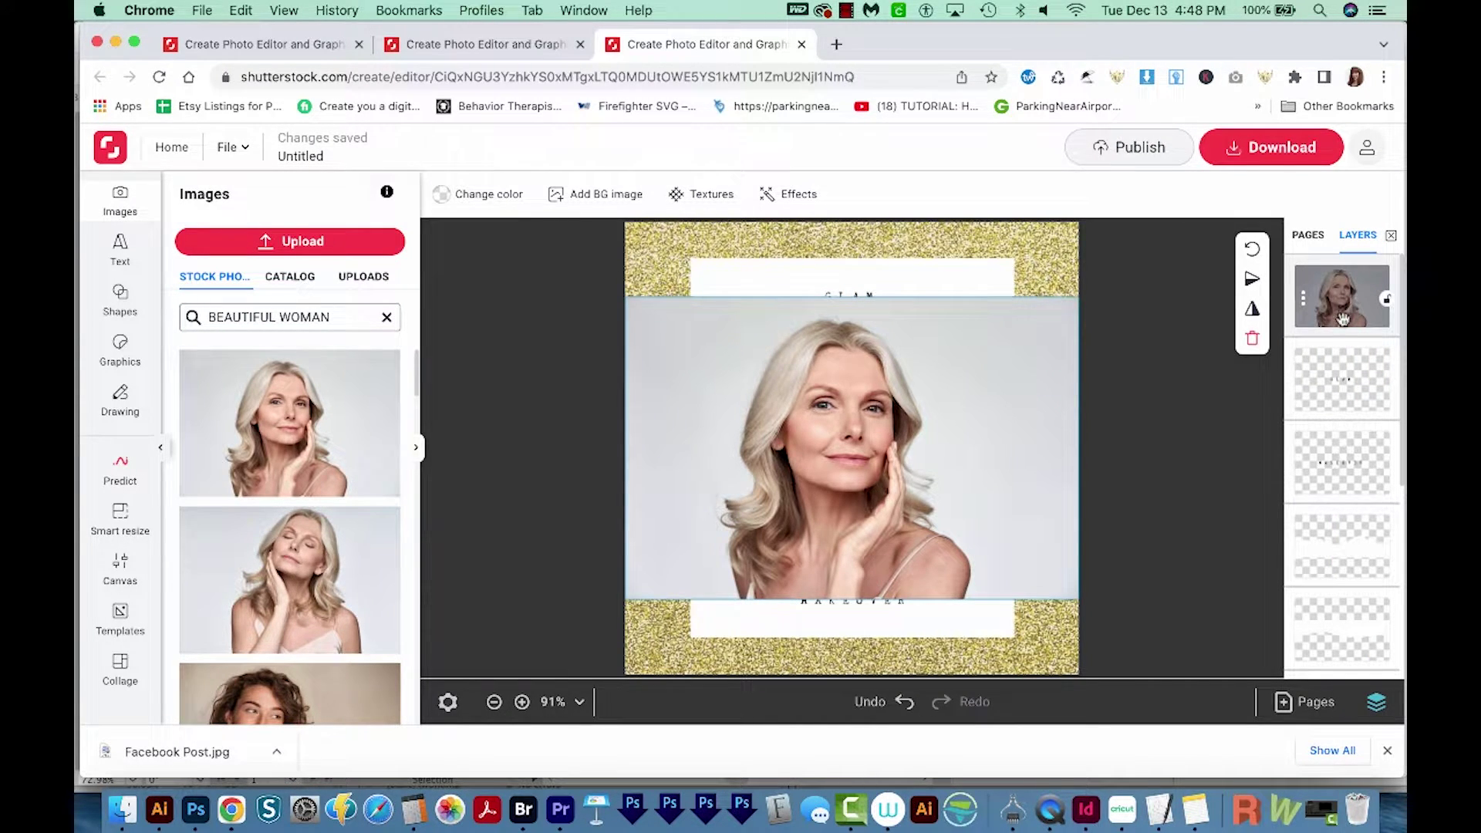
# Move the woman photo down the layer stack and delete the candle photo layer
pyautogui.moveTo(1342, 302)
pyautogui.mouseDown()
pyautogui.moveTo(1345, 505)
pyautogui.moveTo(1368, 462)
pyautogui.mouseUp()
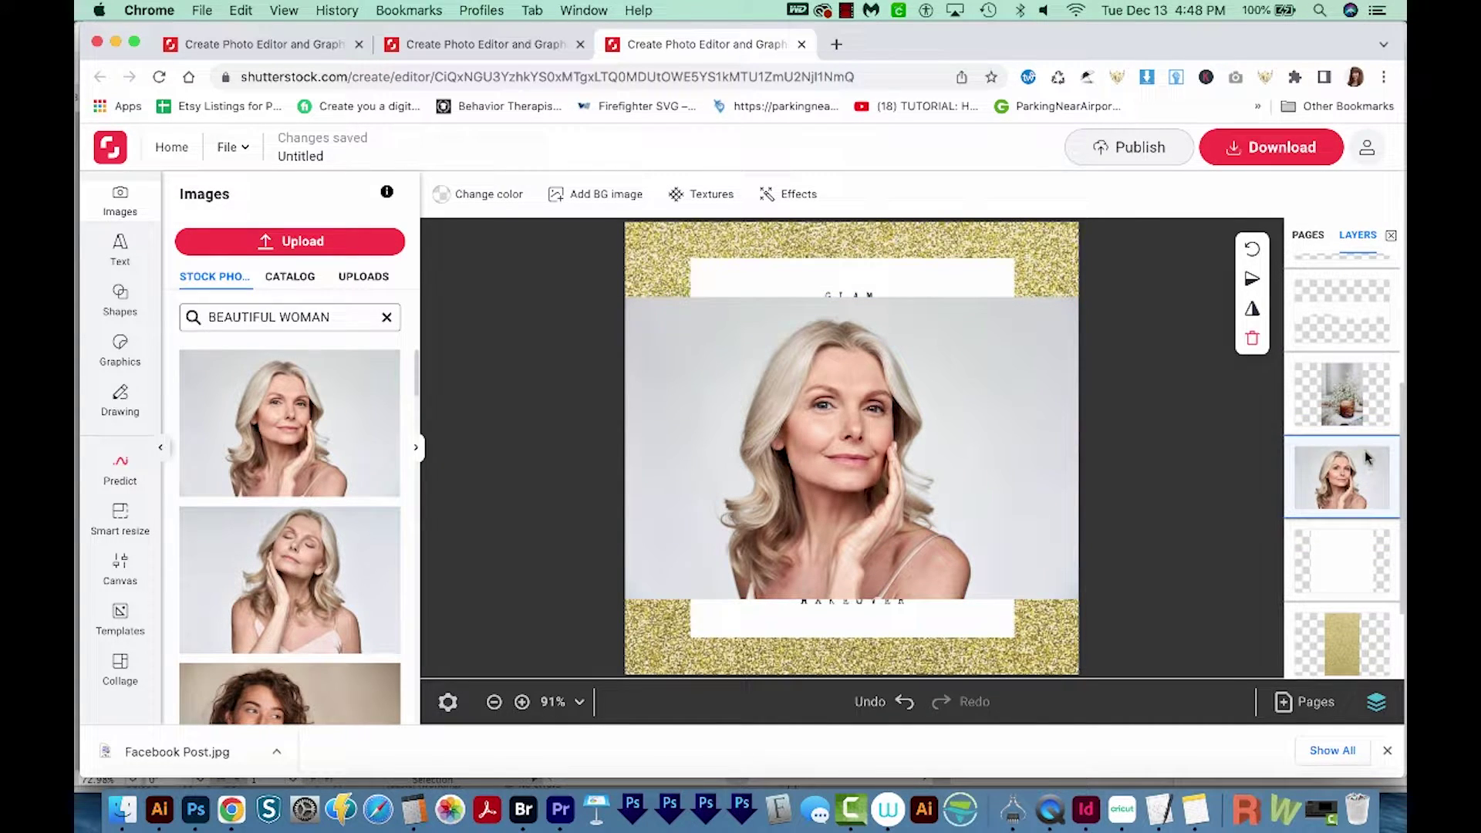
pyautogui.click(1343, 395)
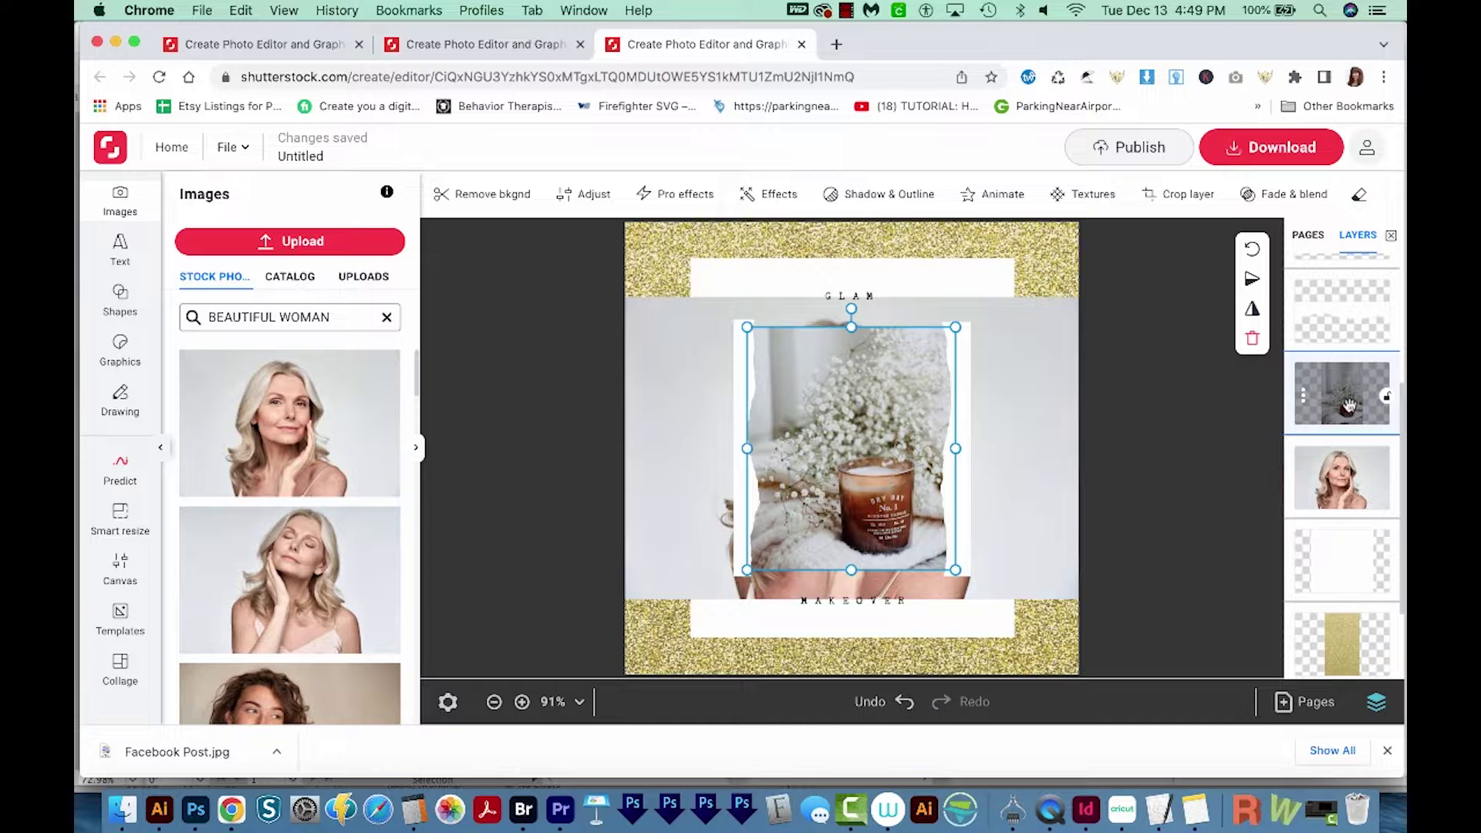
pyautogui.rightClick(1304, 400)
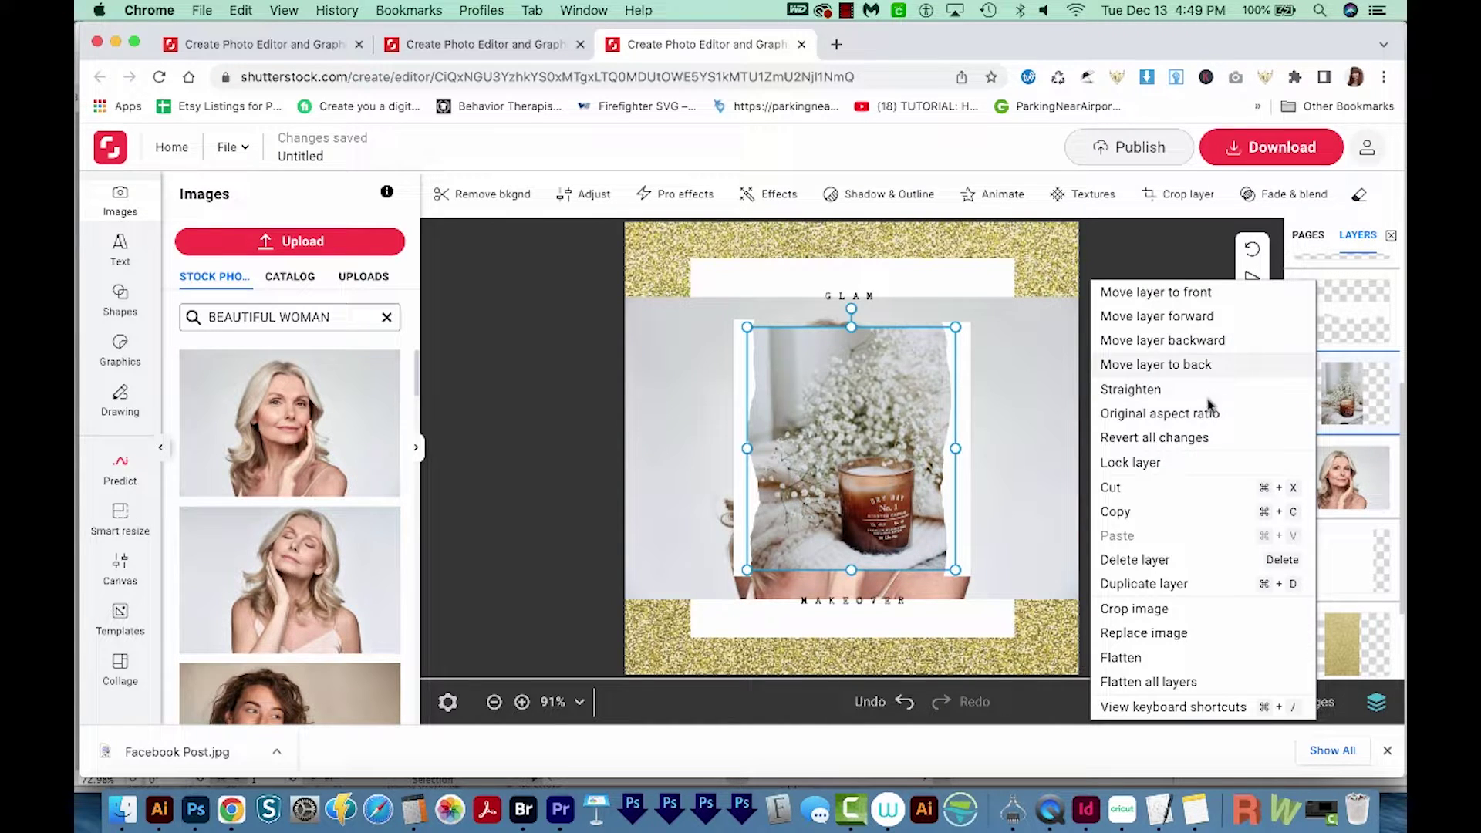
pyautogui.click(1164, 561)
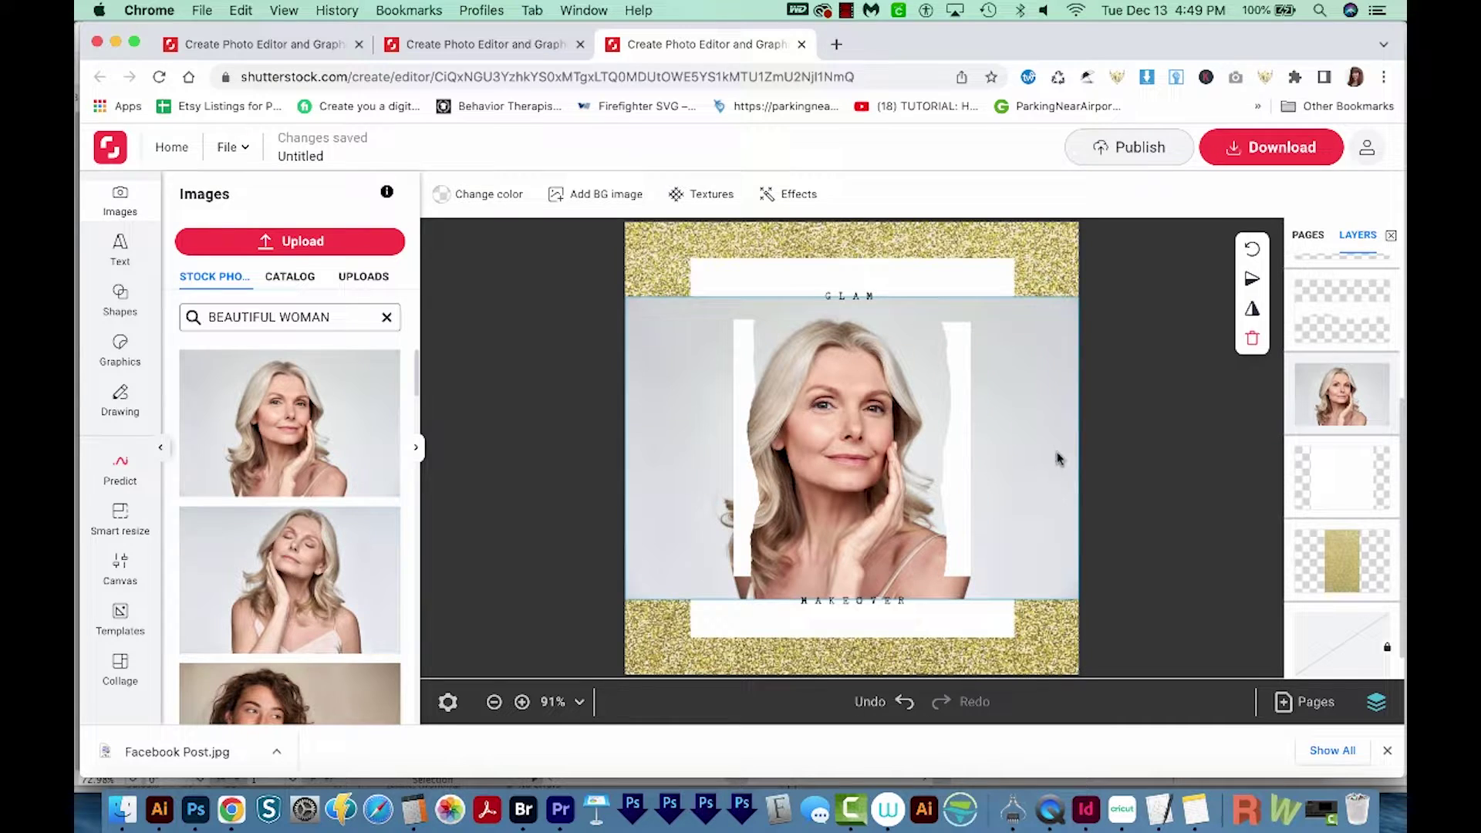
# Position the woman photo and crop its right side and top
pyautogui.click(879, 476)
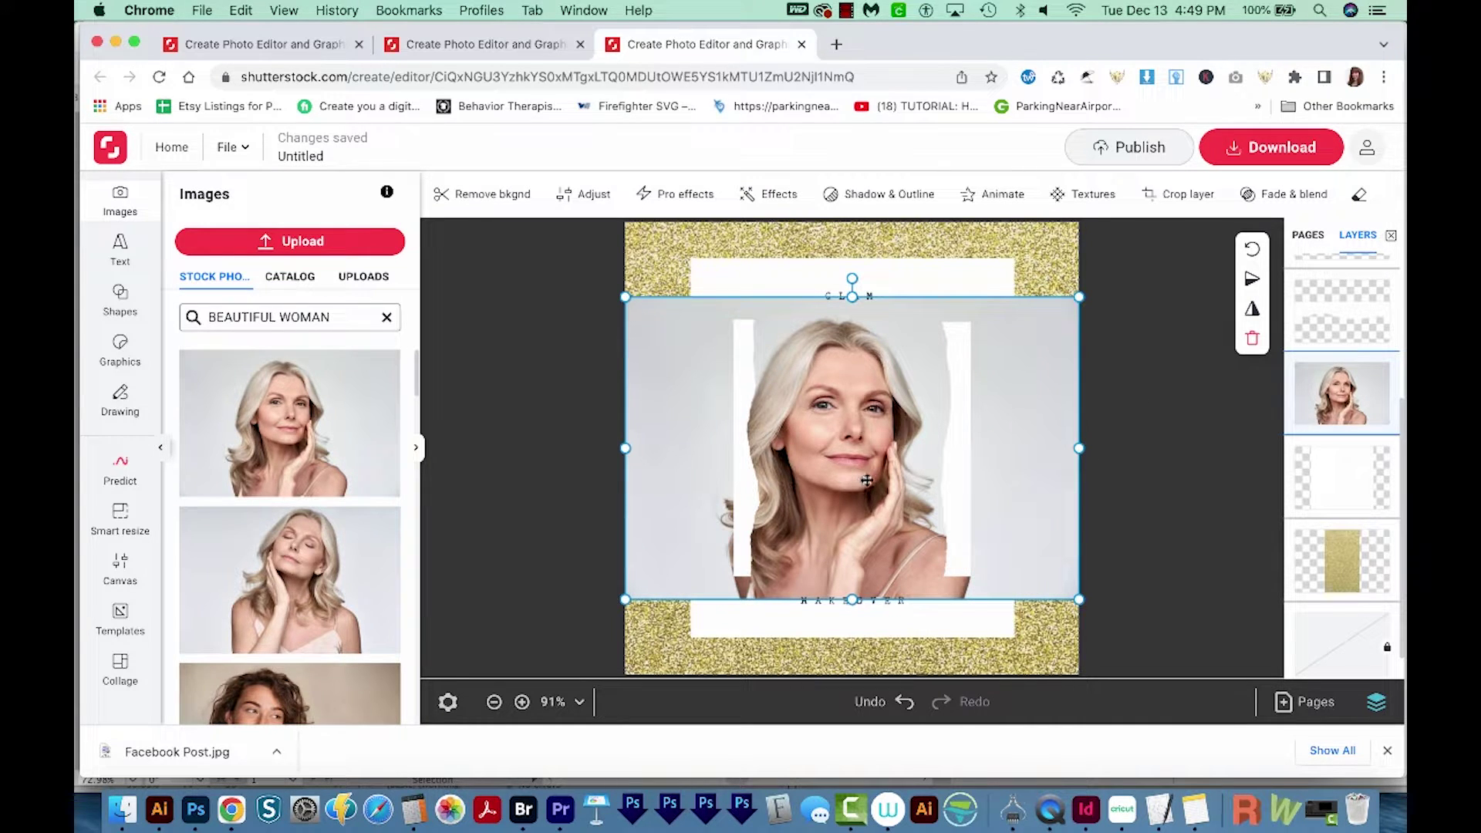
pyautogui.moveTo(877, 476); pyautogui.dragTo(879, 477)
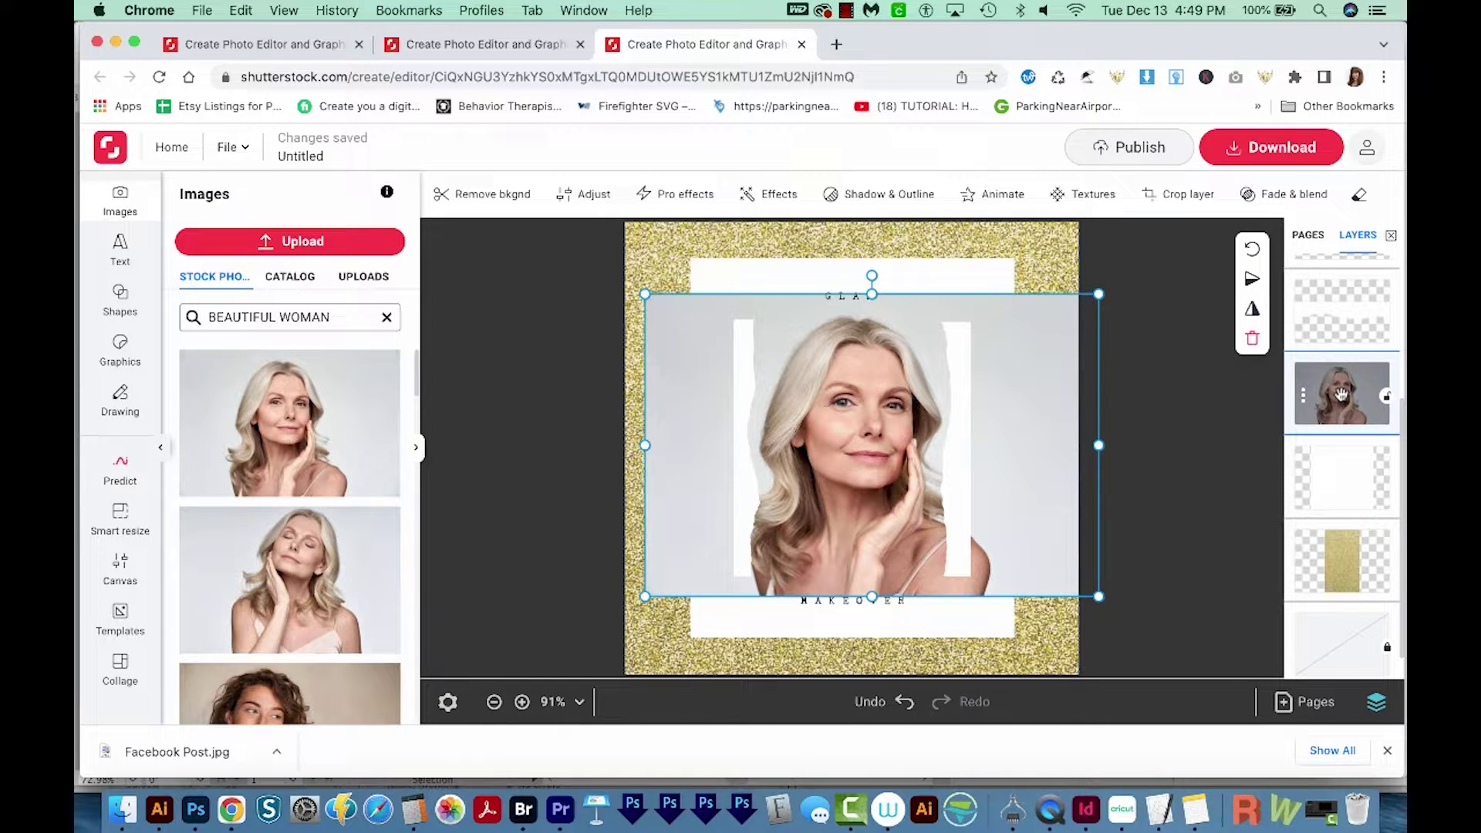
pyautogui.click(1179, 194)
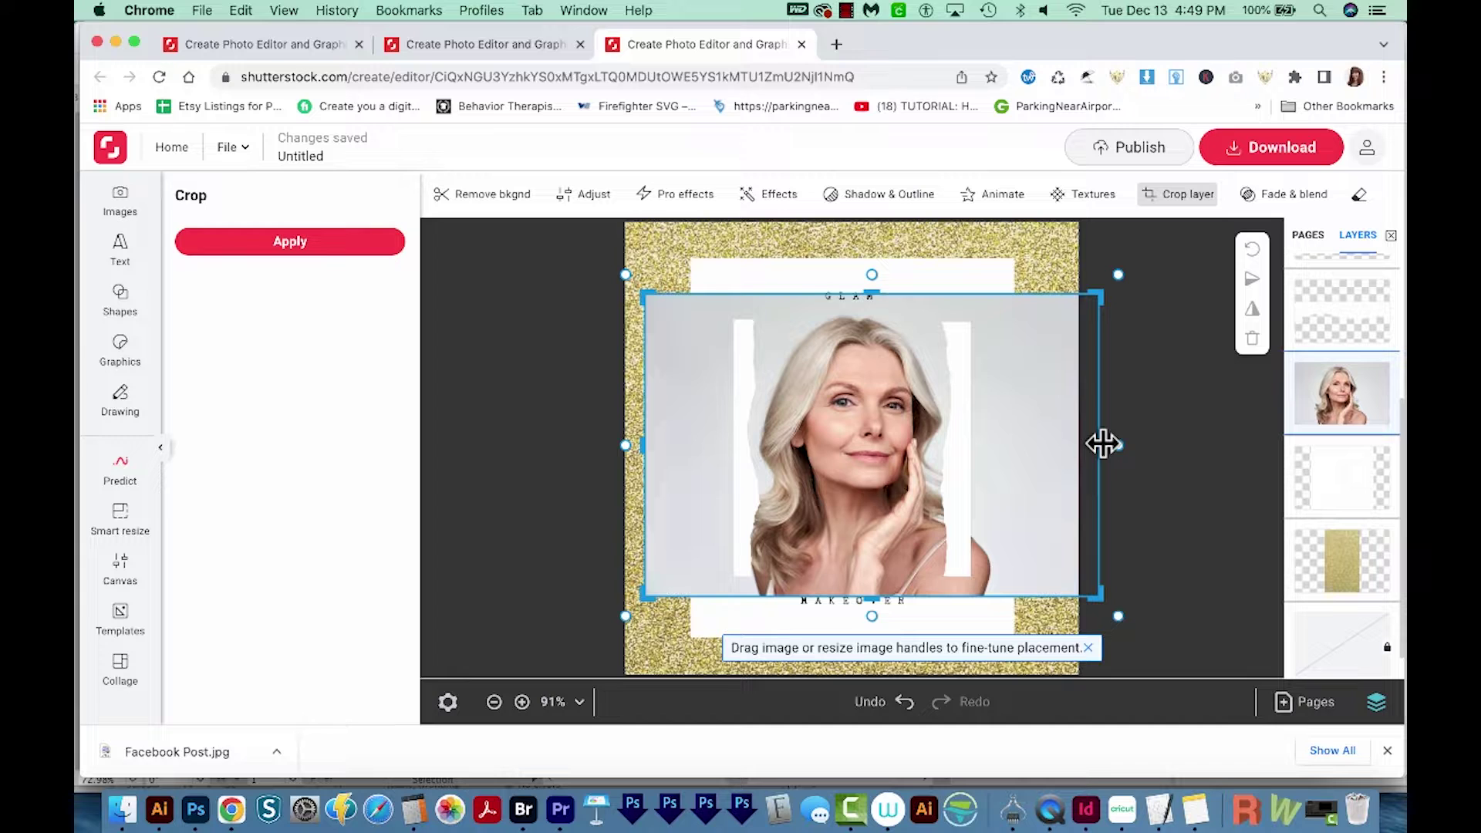
pyautogui.moveTo(1104, 445); pyautogui.dragTo(966, 446)
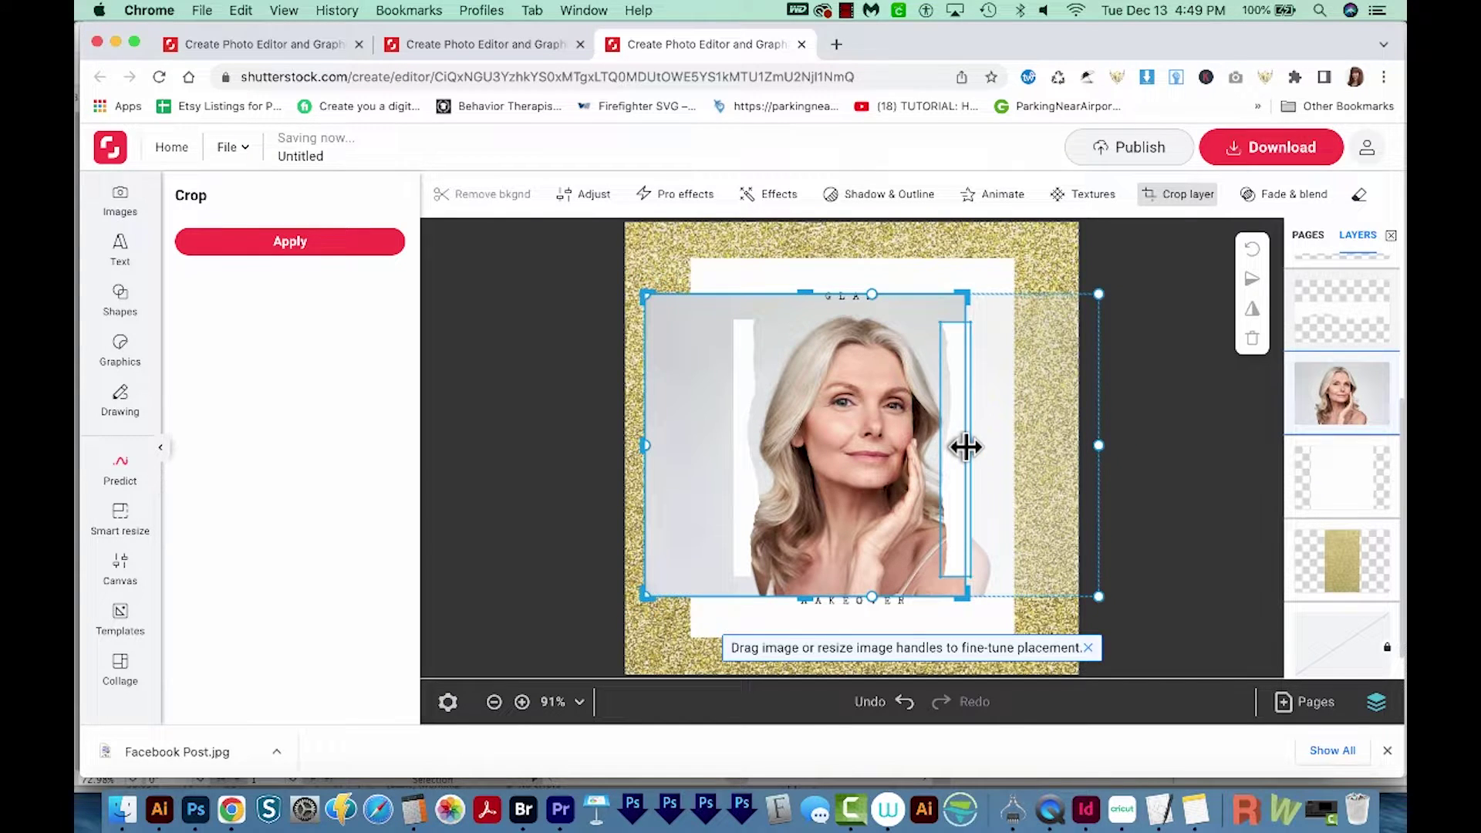
pyautogui.moveTo(871, 296); pyautogui.dragTo(811, 324)
pyautogui.click(289, 242)
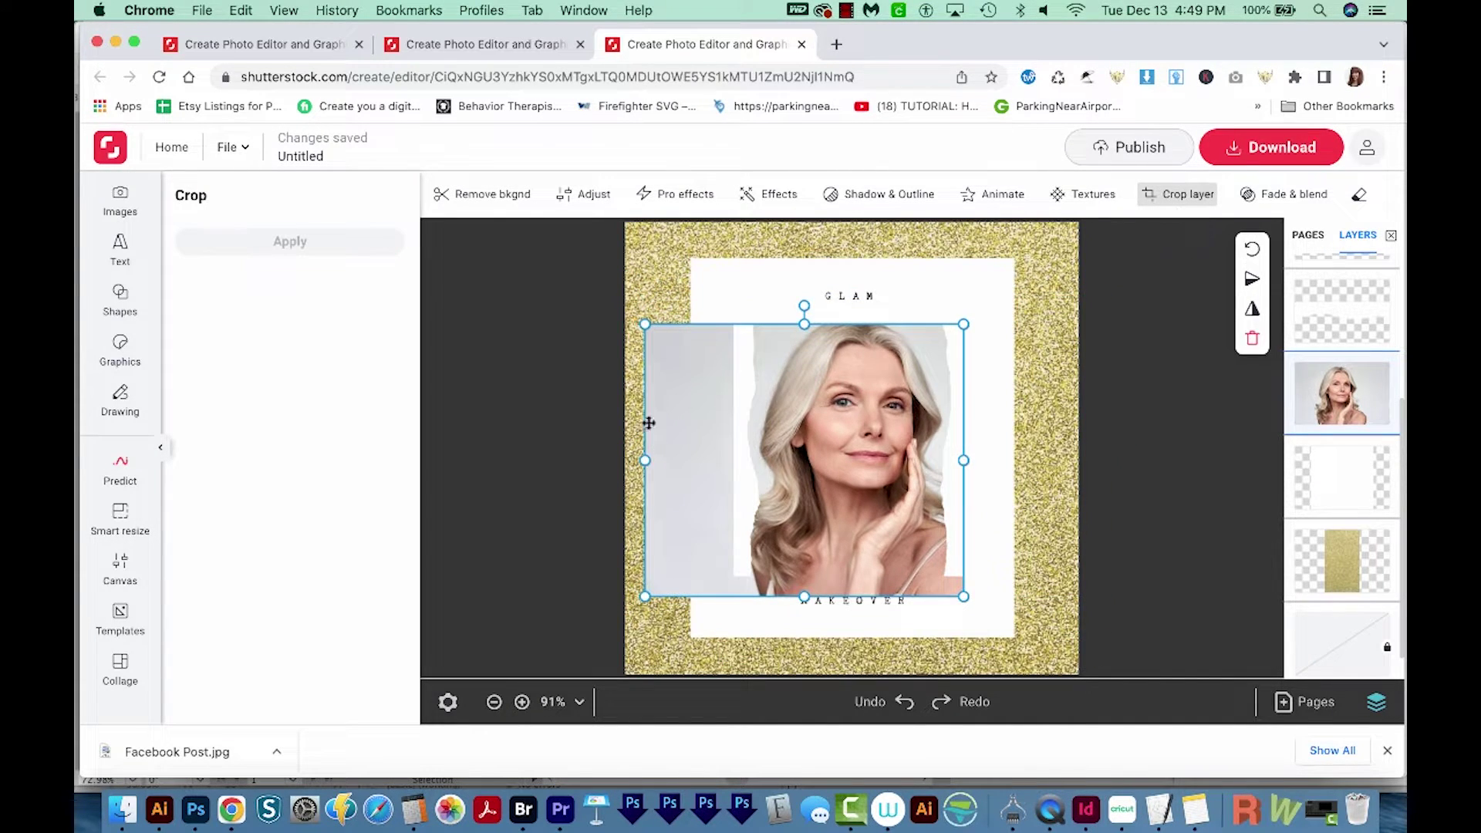
# Crop the photo's left side and bottom to fit inside the white frame
pyautogui.click(1178, 193)
pyautogui.moveTo(646, 460); pyautogui.dragTo(746, 453)
pyautogui.moveTo(857, 599)
pyautogui.mouseDown()
pyautogui.moveTo(851, 565)
pyautogui.moveTo(855, 577)
pyautogui.mouseUp()
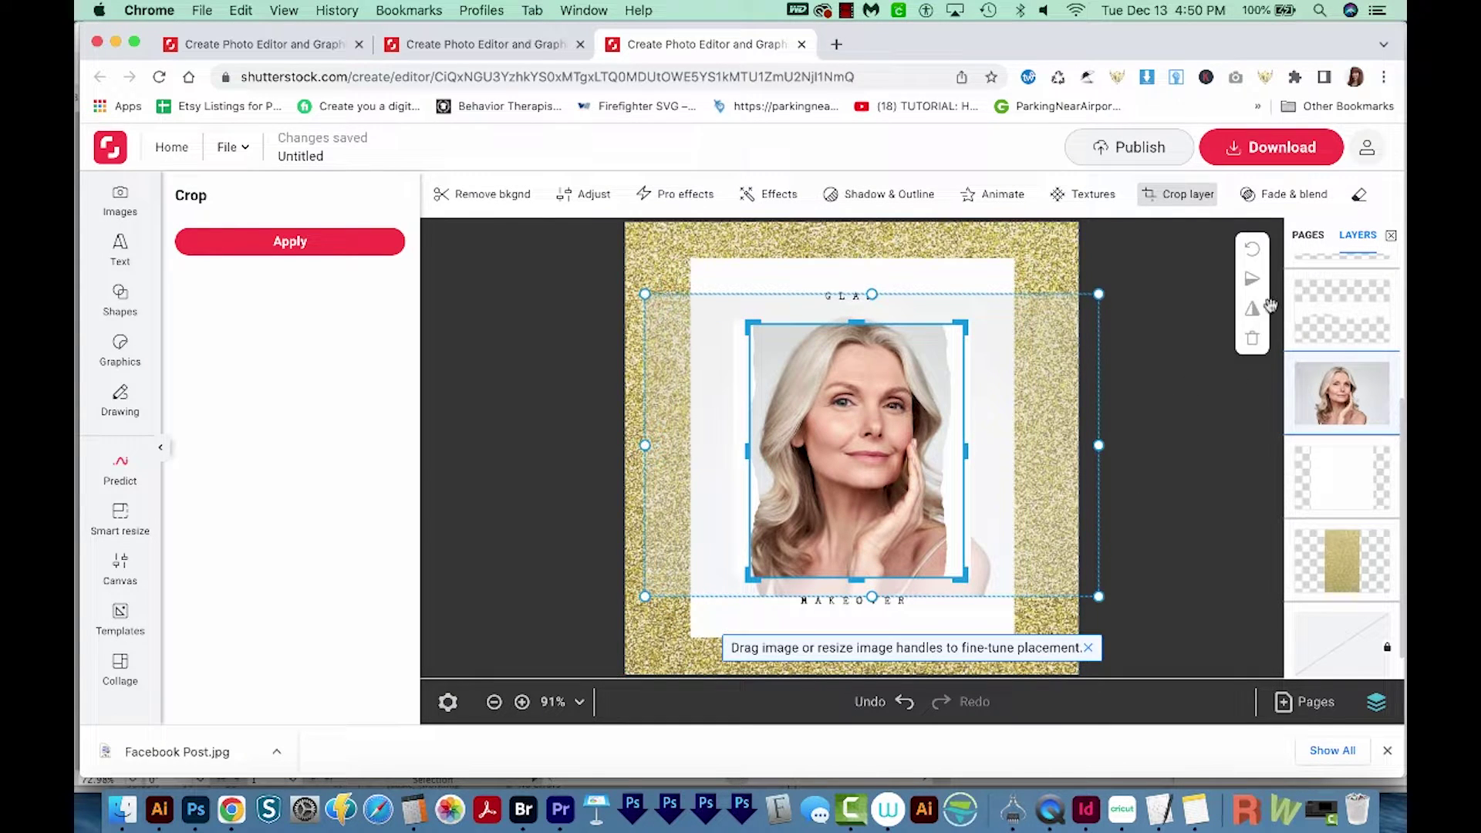
pyautogui.click(1343, 307)
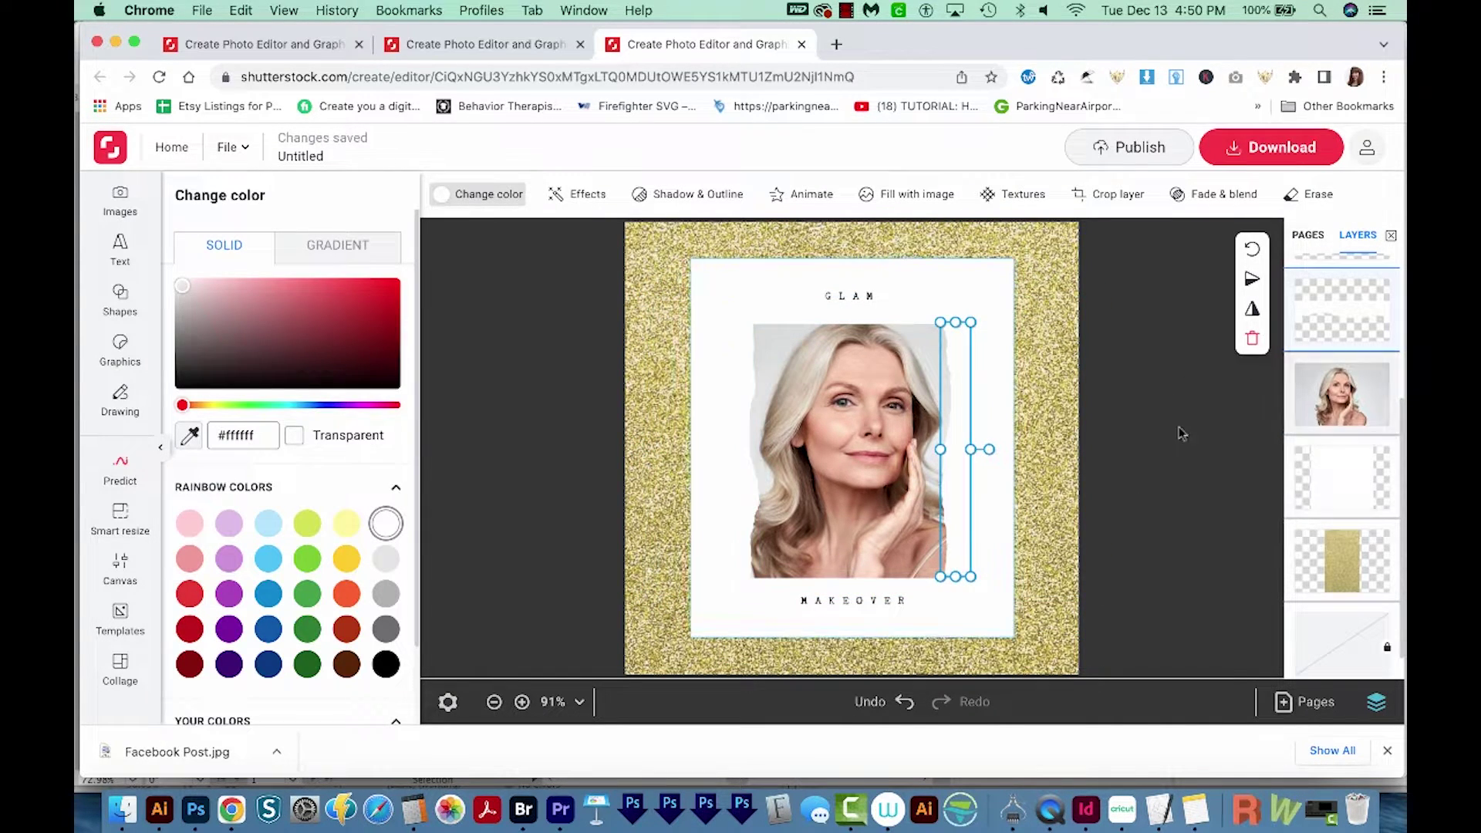
pyautogui.click(1140, 523)
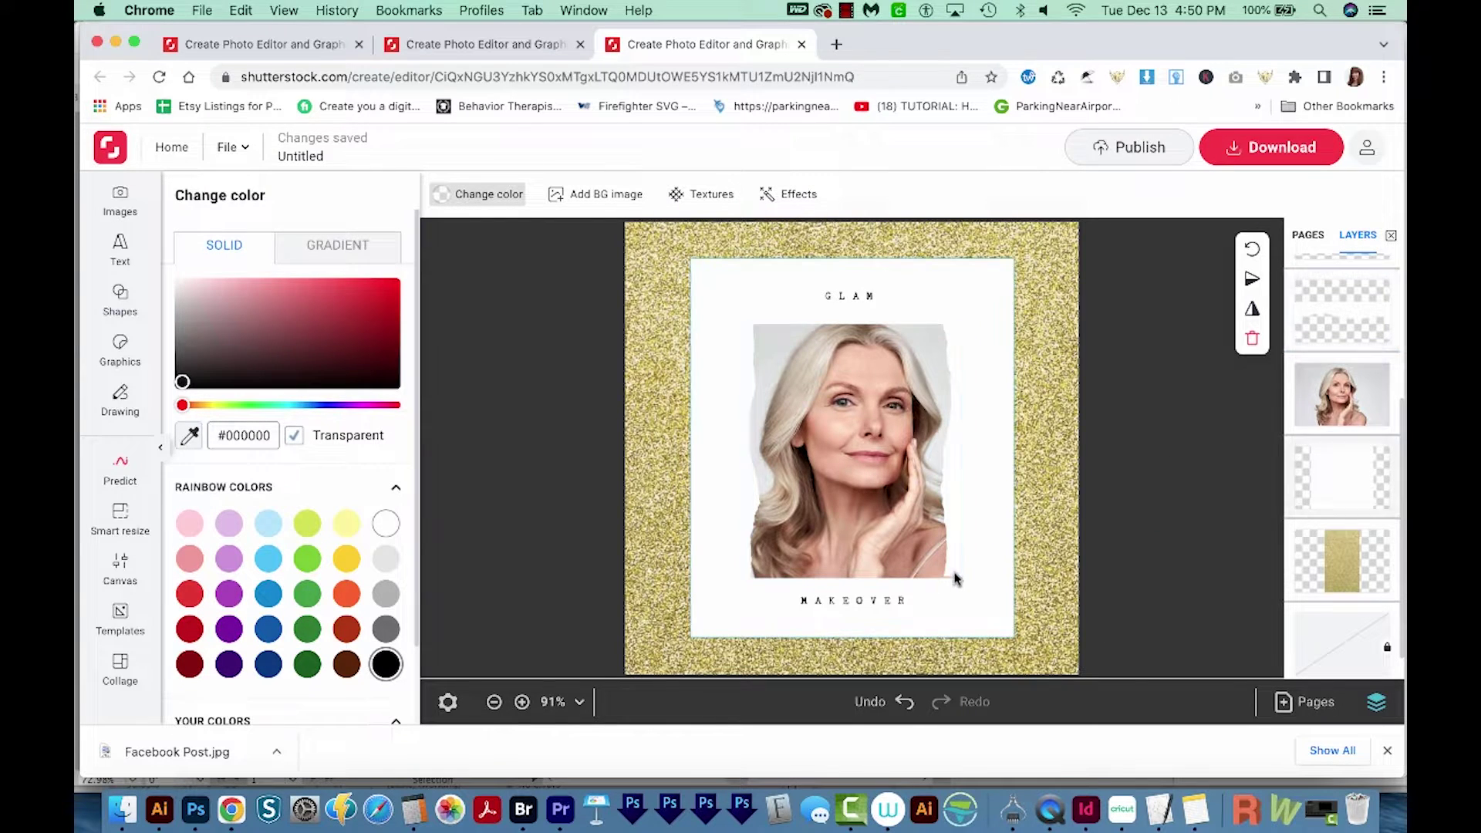
# Raise the photo's bottom crop edge slightly to fine-tune the fit
pyautogui.click(876, 479)
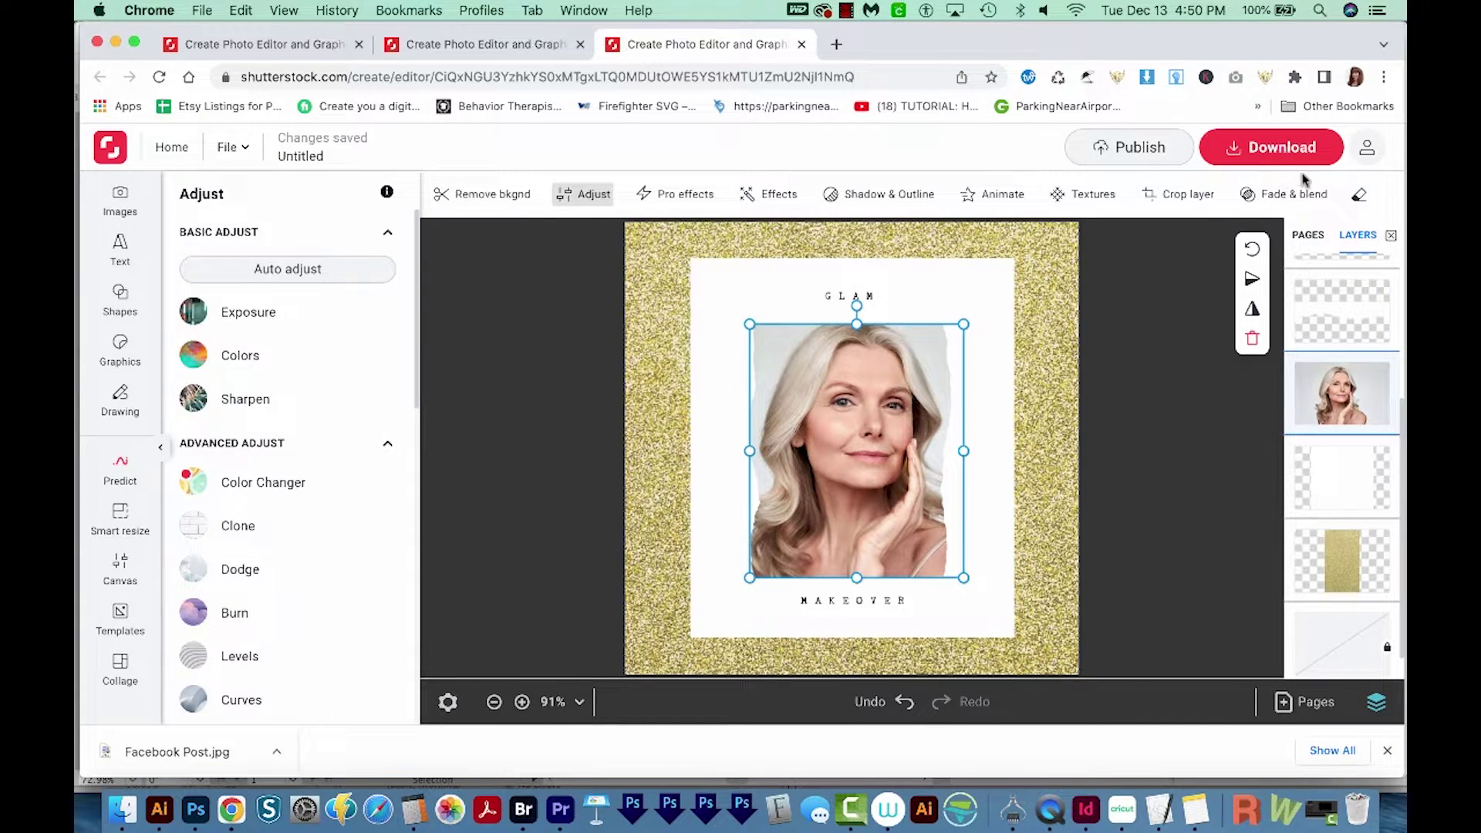
pyautogui.click(1180, 194)
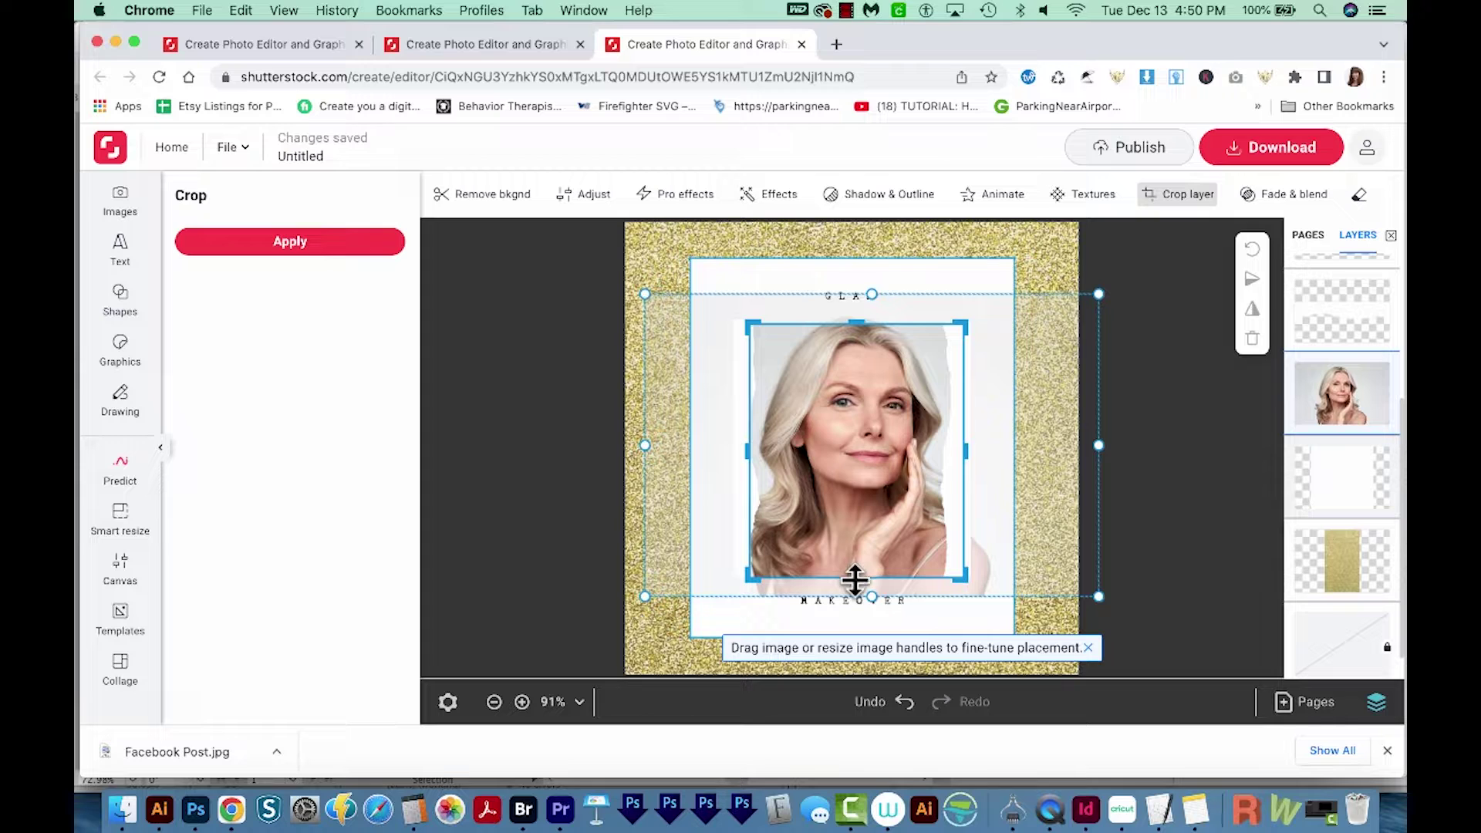
pyautogui.moveTo(857, 582); pyautogui.dragTo(864, 574)
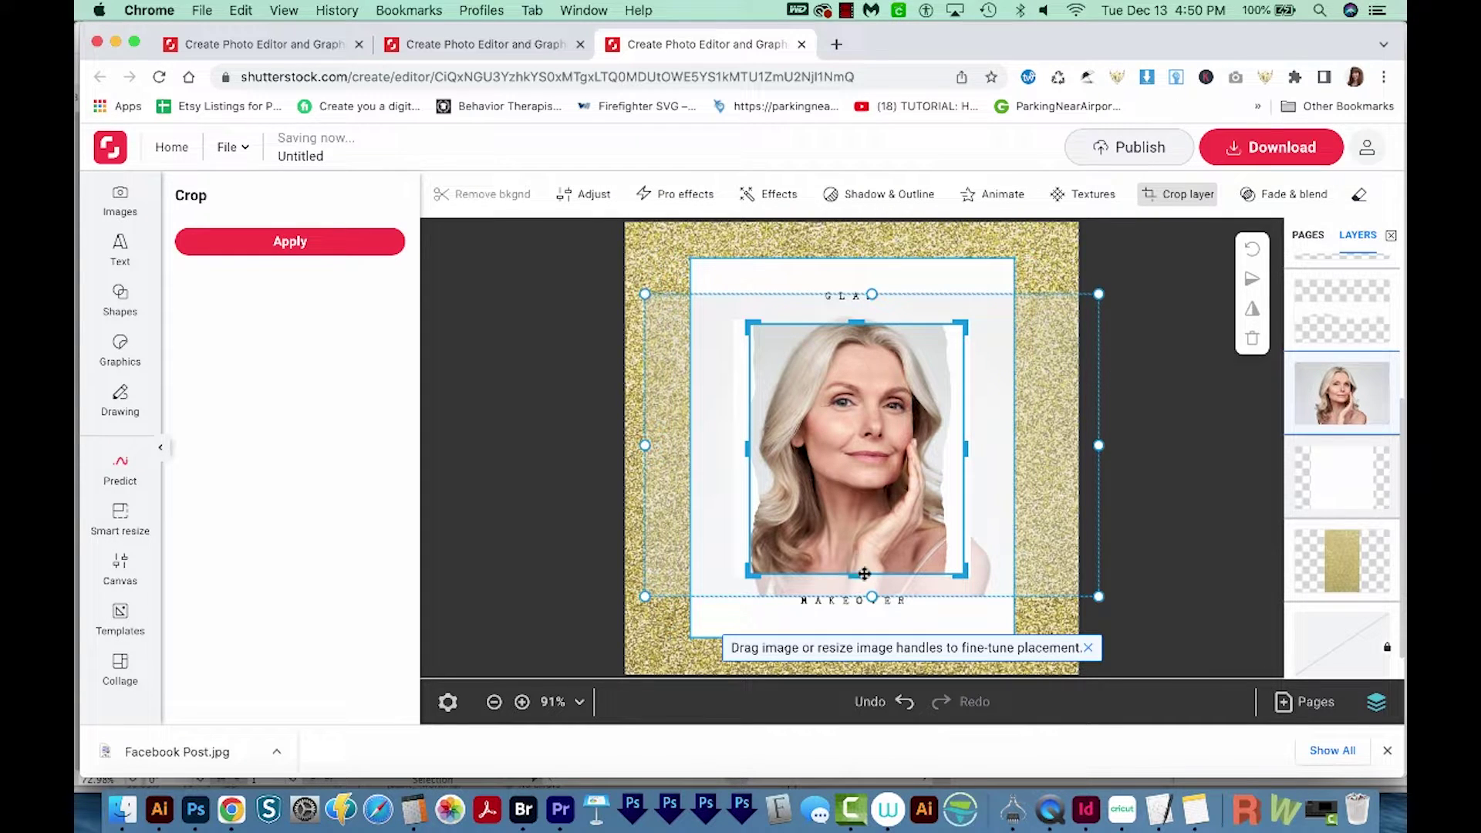
pyautogui.click(711, 371)
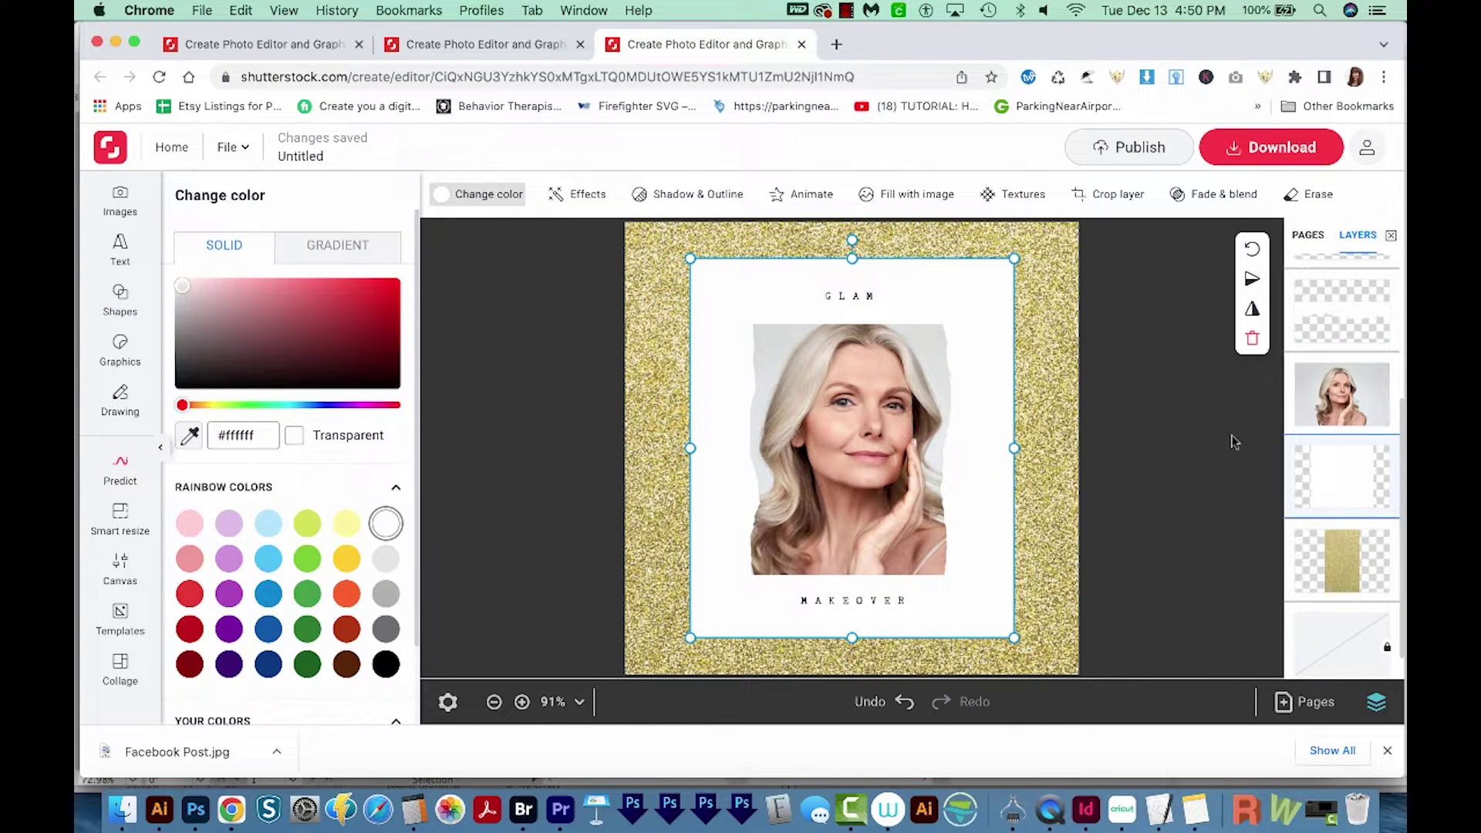
pyautogui.click(1279, 151)
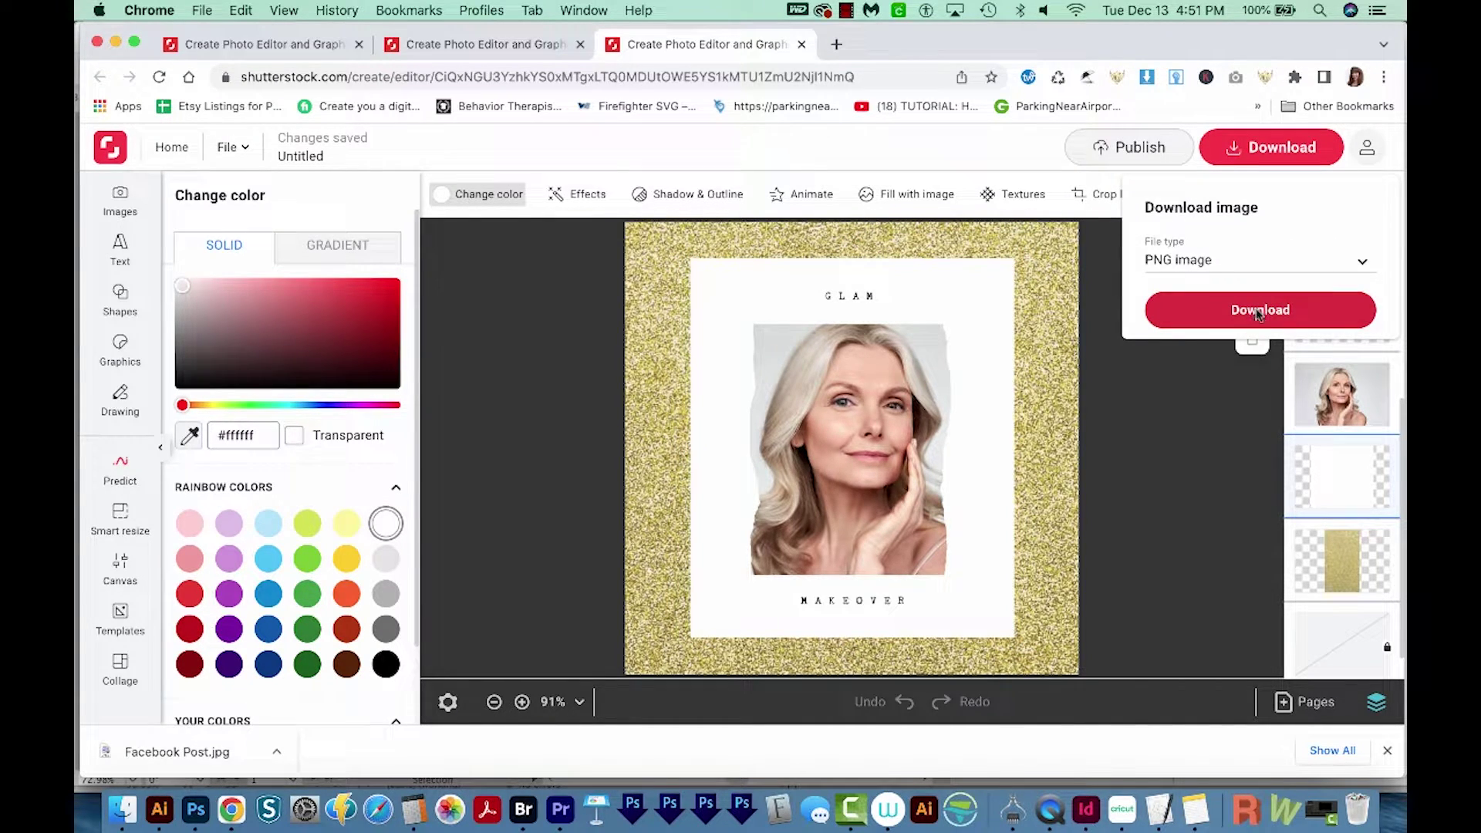
# Download the design as Untitled.png and close the editor back to the home page
pyautogui.click(1259, 311)
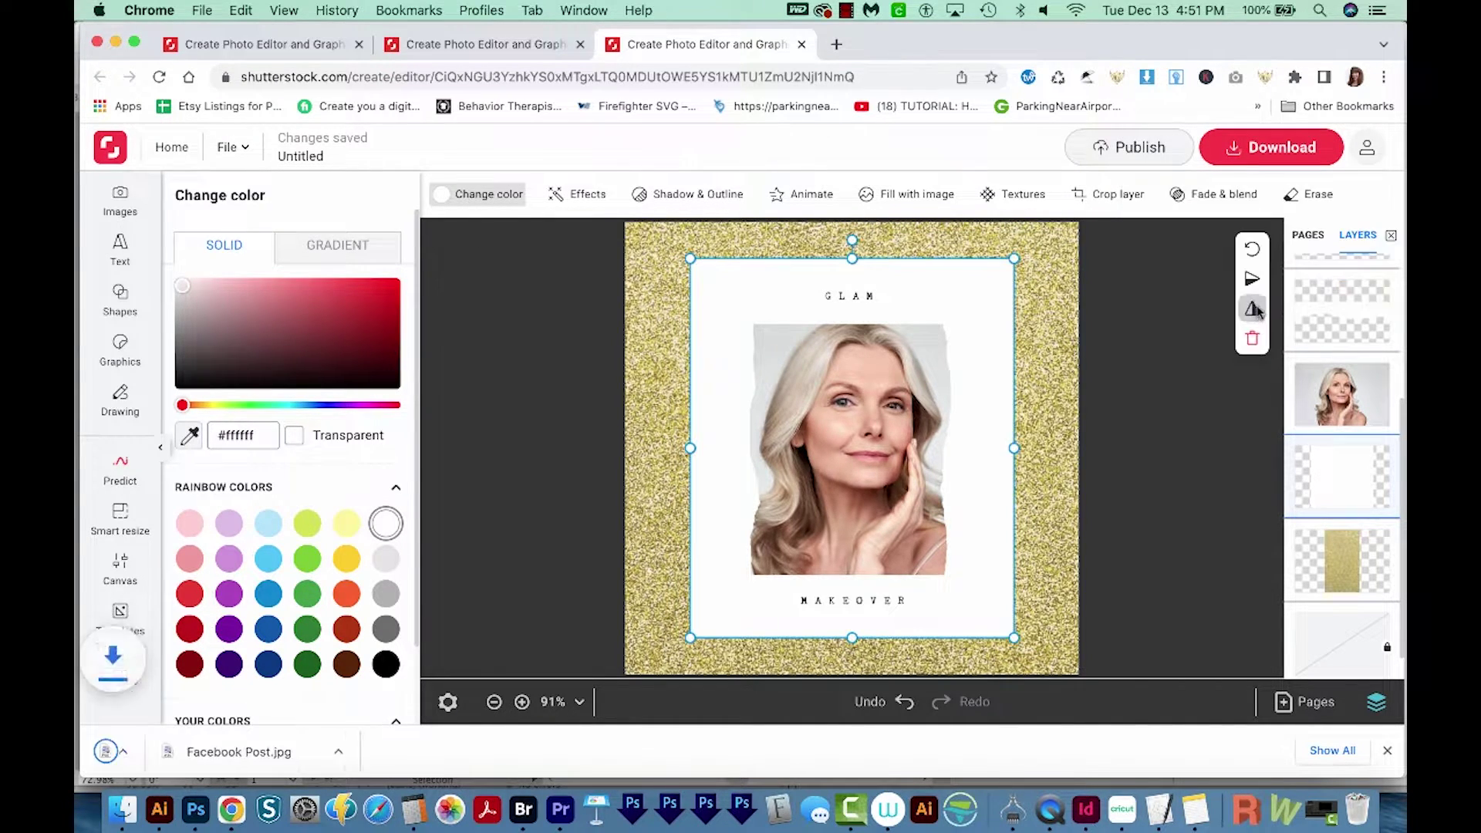
pyautogui.click(232, 148)
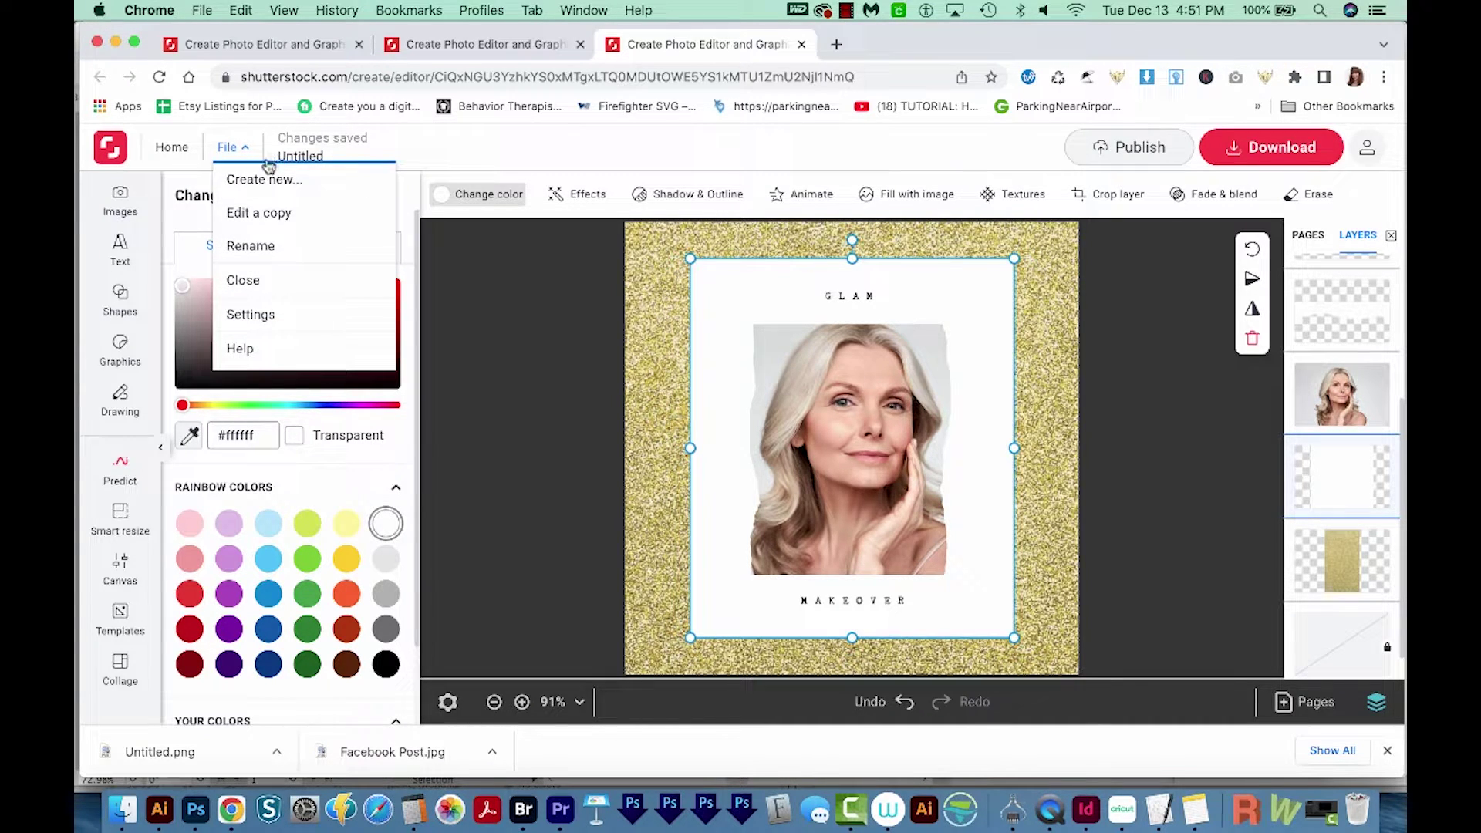
pyautogui.click(243, 281)
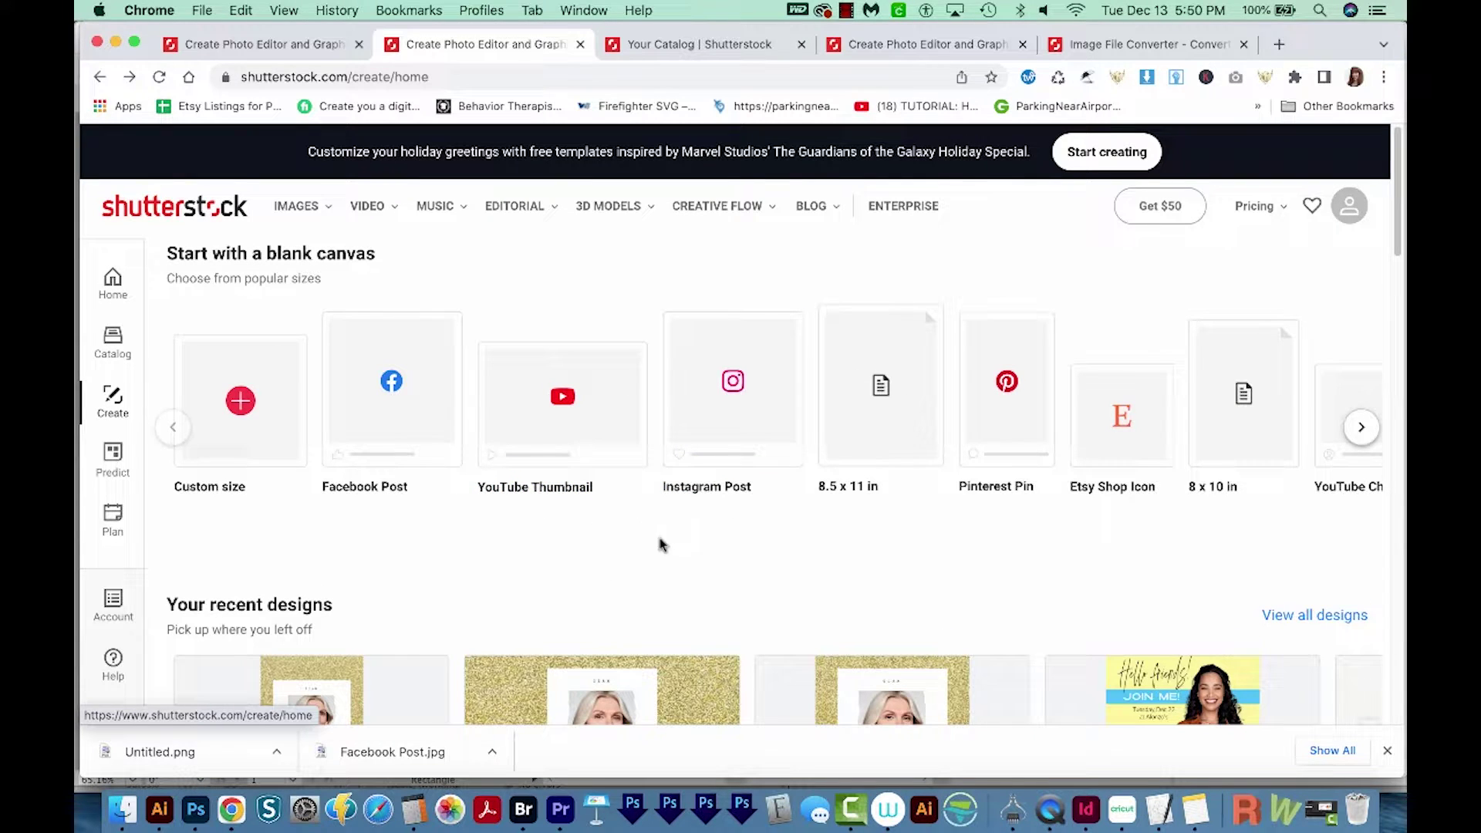
pyautogui.hscroll(5, 879, 463)
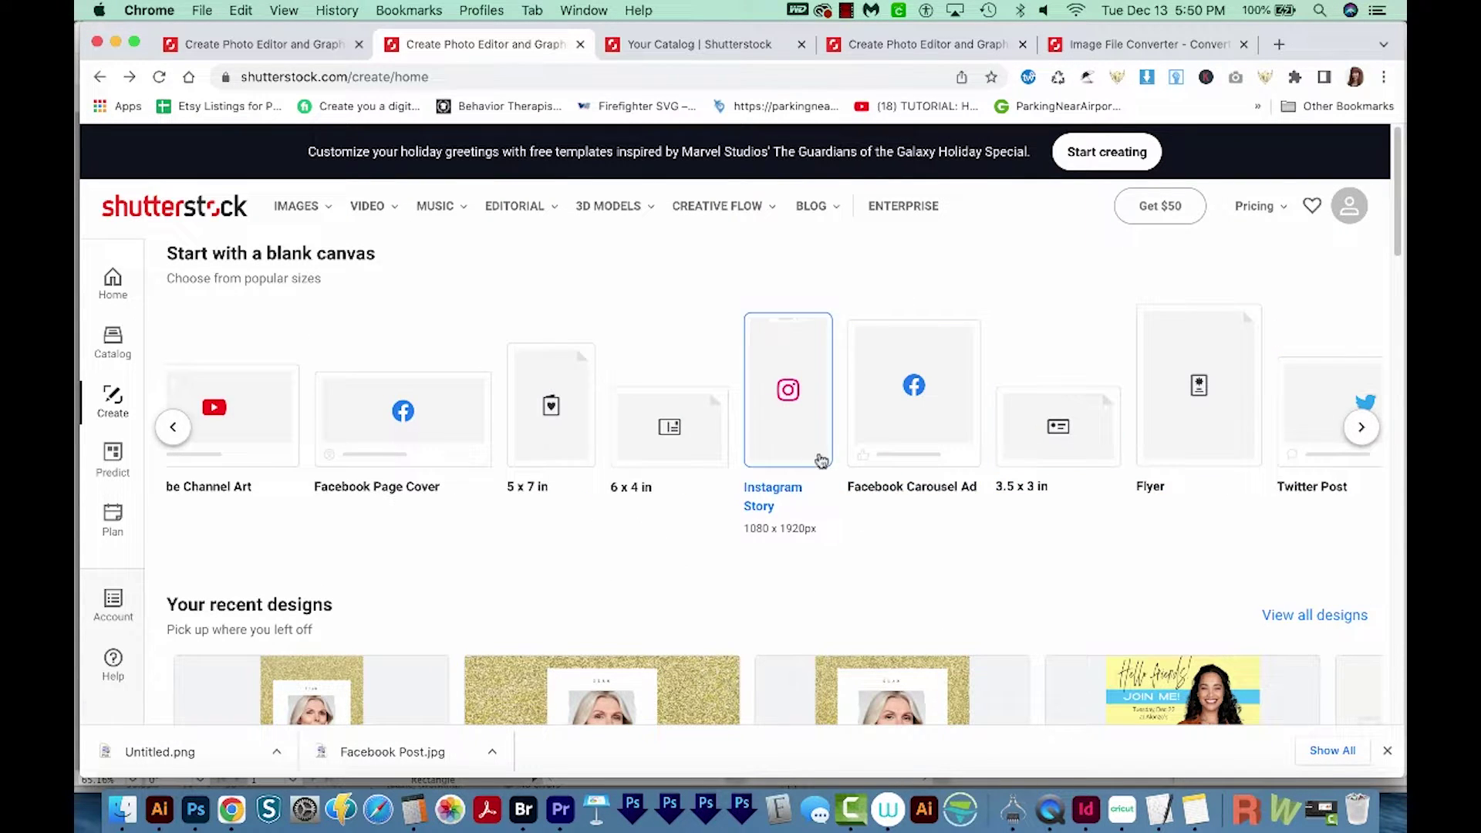
# Start a blank Facebook Page Cover and apply a five-cell collage layout
pyautogui.click(405, 436)
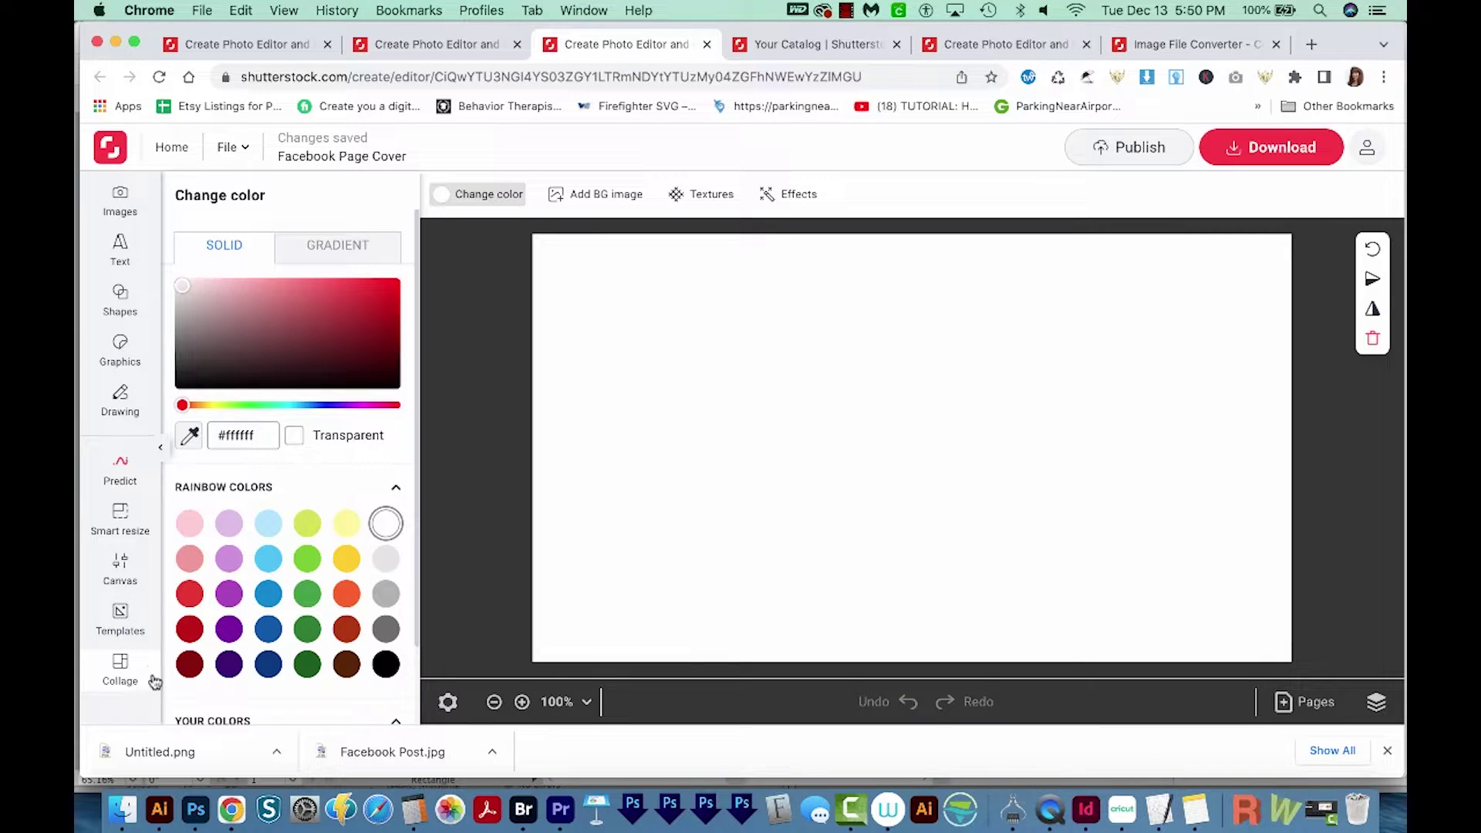
pyautogui.click(121, 679)
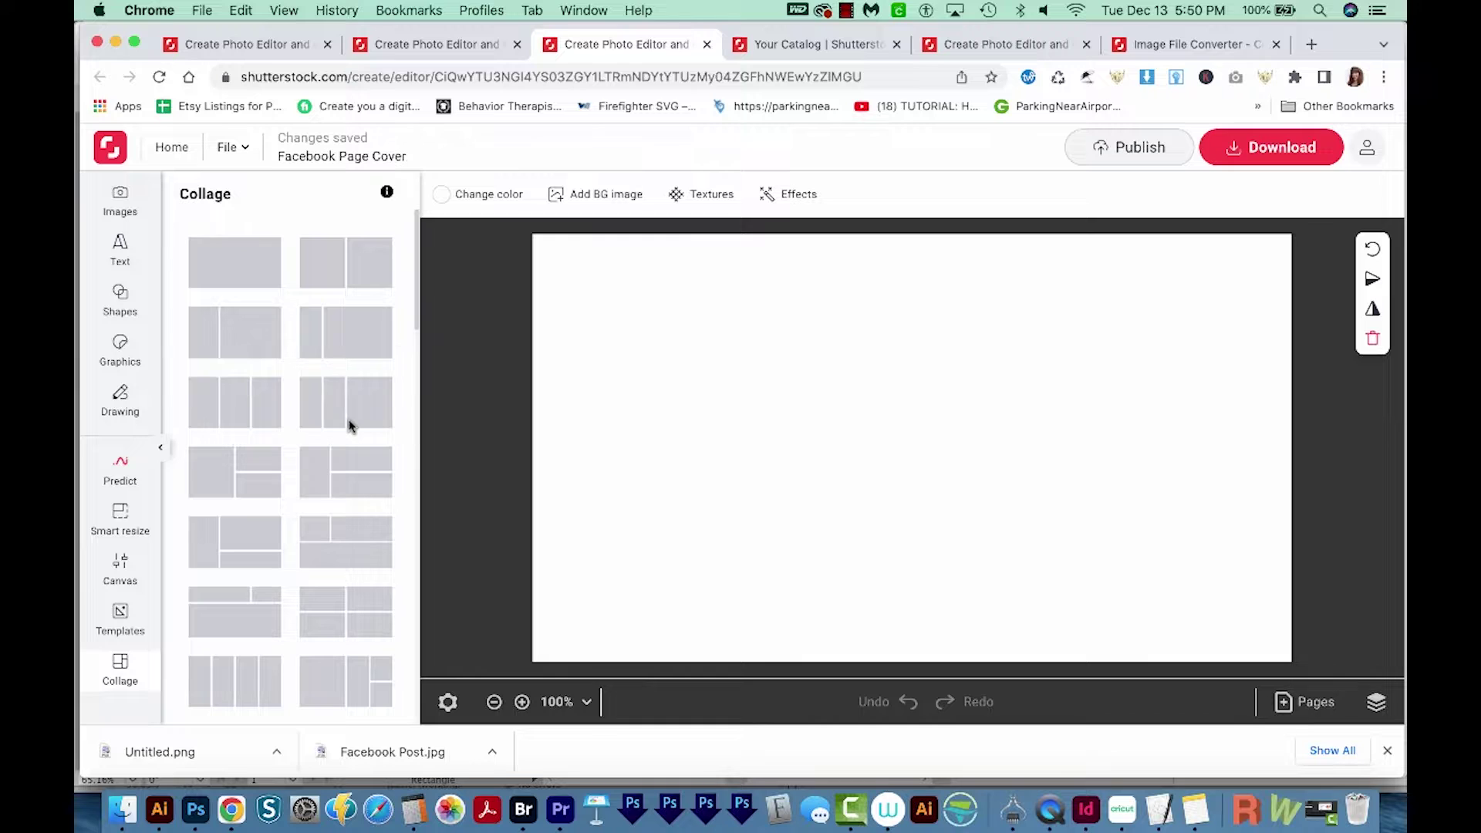
pyautogui.scroll(-3, 347, 429)
pyautogui.scroll(-3, 348, 463)
pyautogui.click(240, 619)
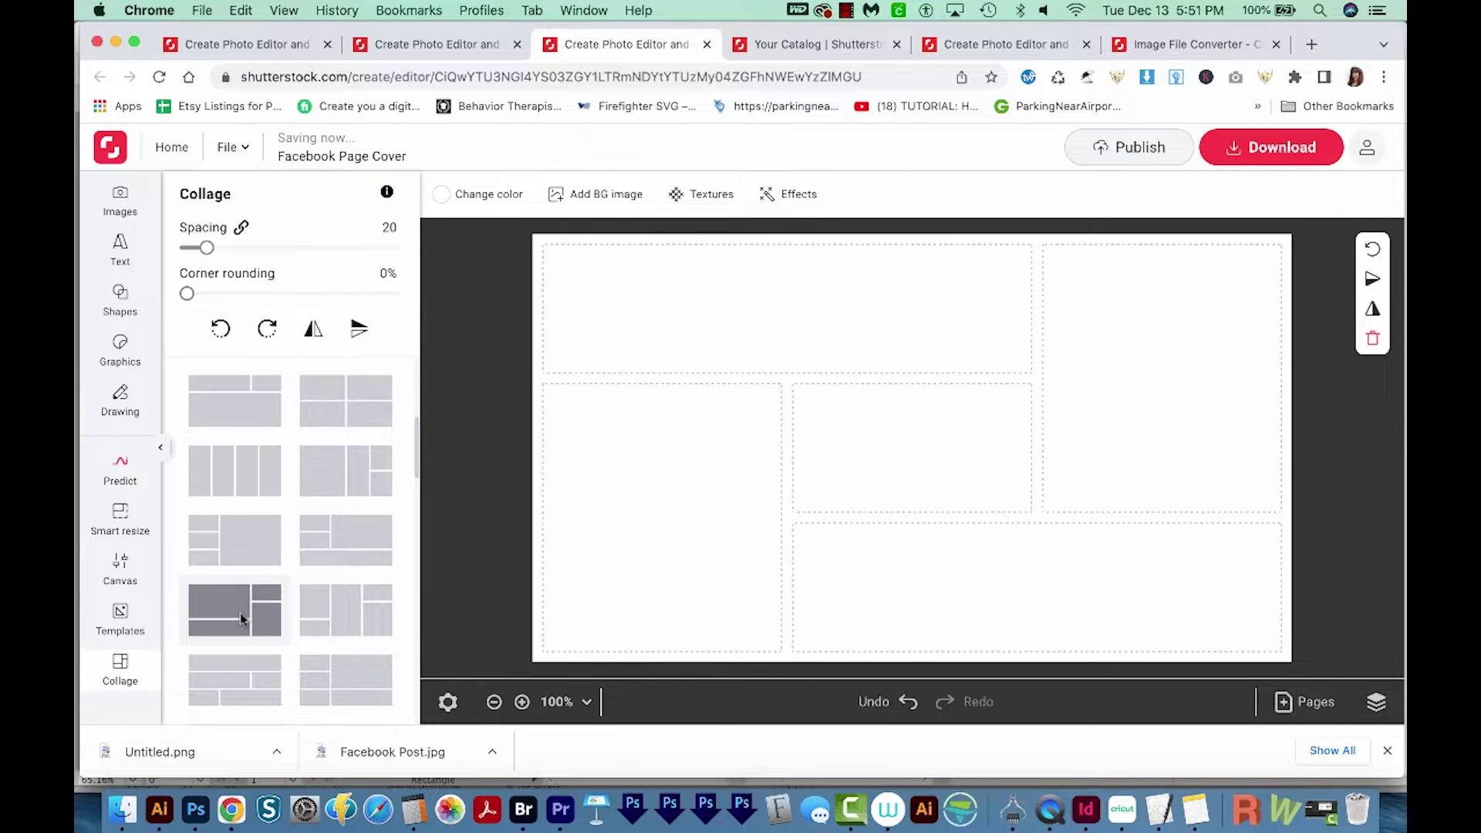
pyautogui.click(969, 316)
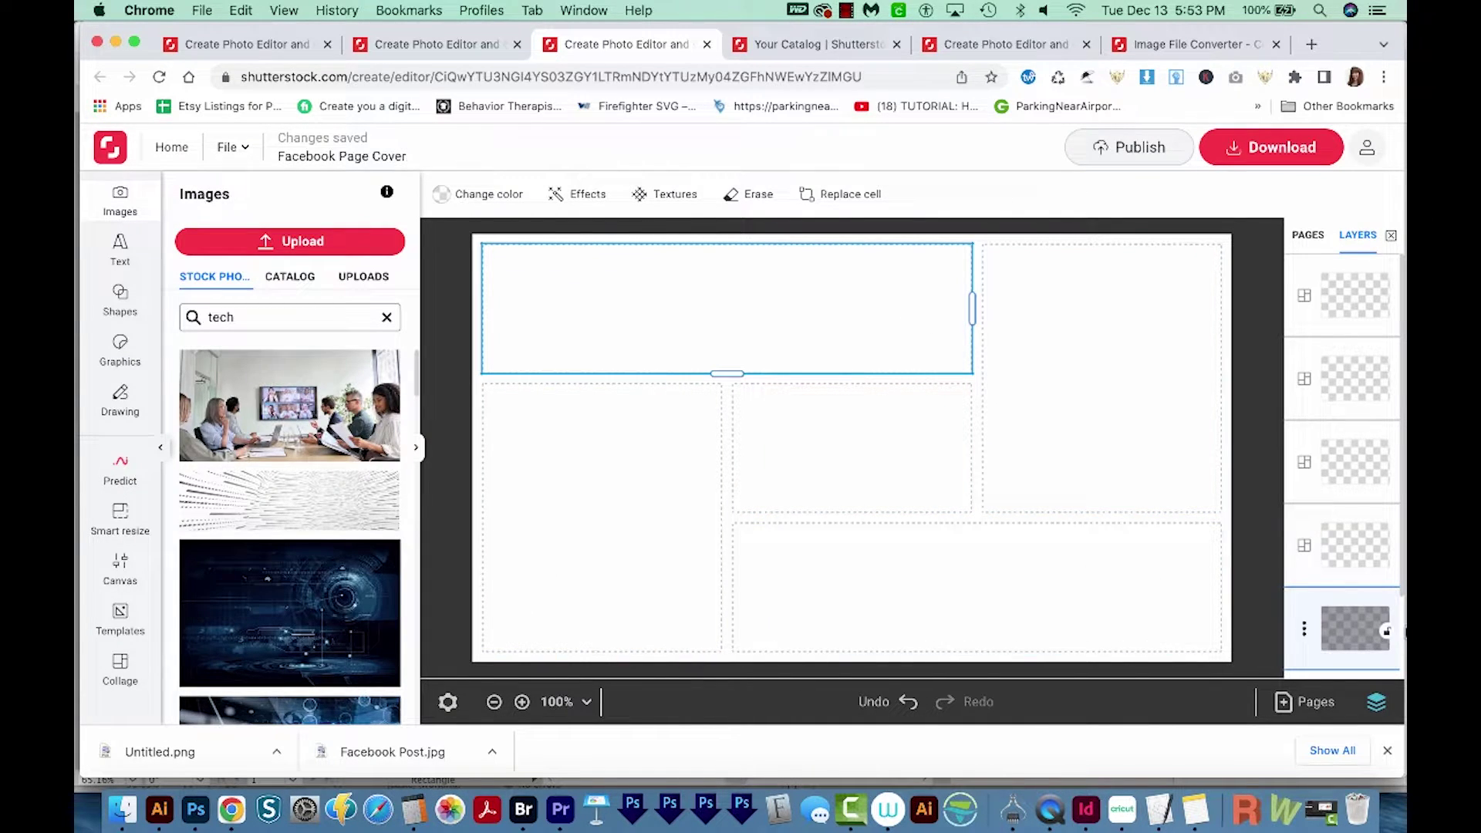
# Replace the top-left cell's image with a 'tech' stock photo of hands on a tablet
pyautogui.click(1304, 634)
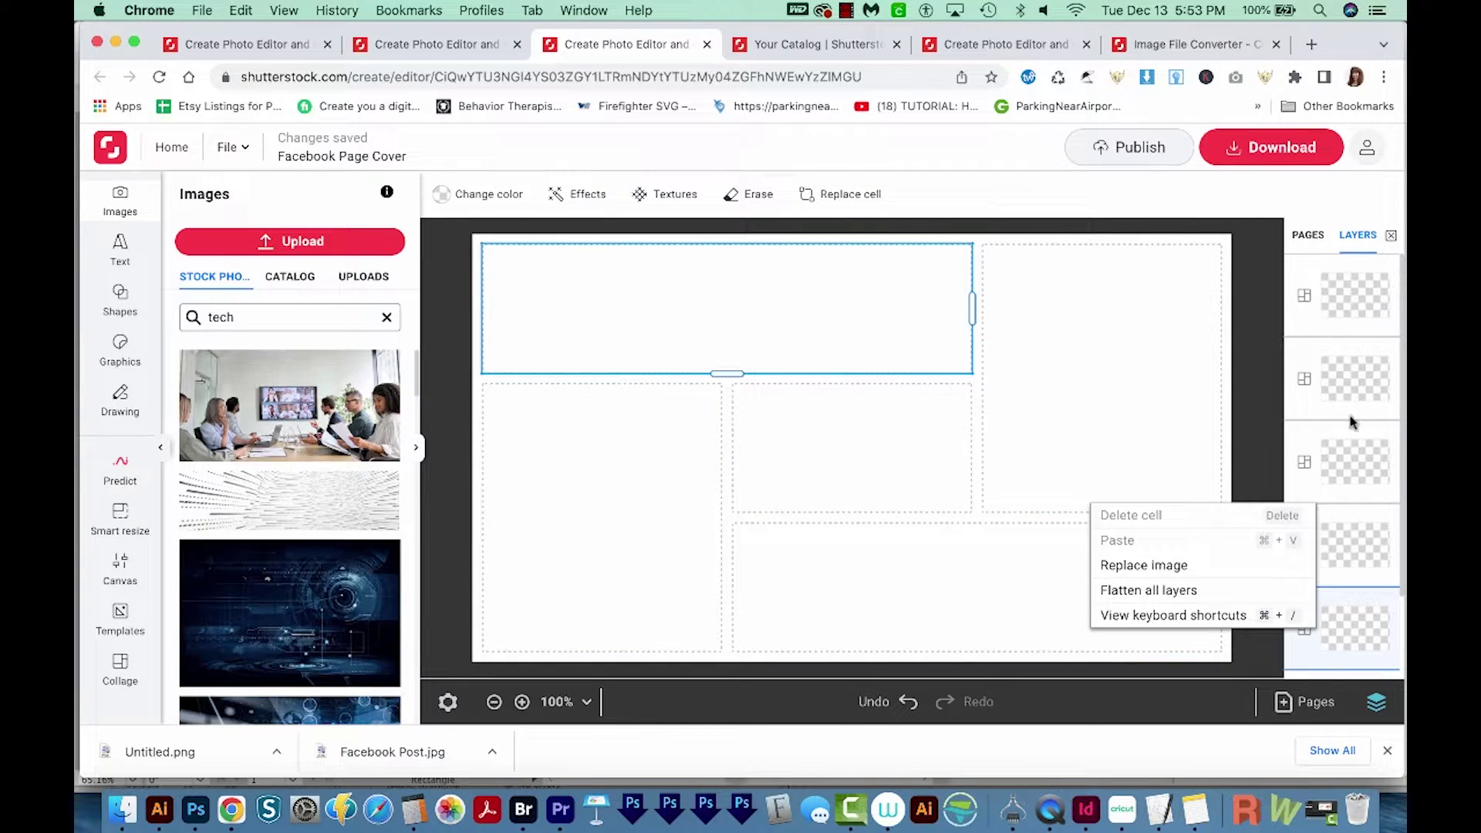
pyautogui.click(1162, 567)
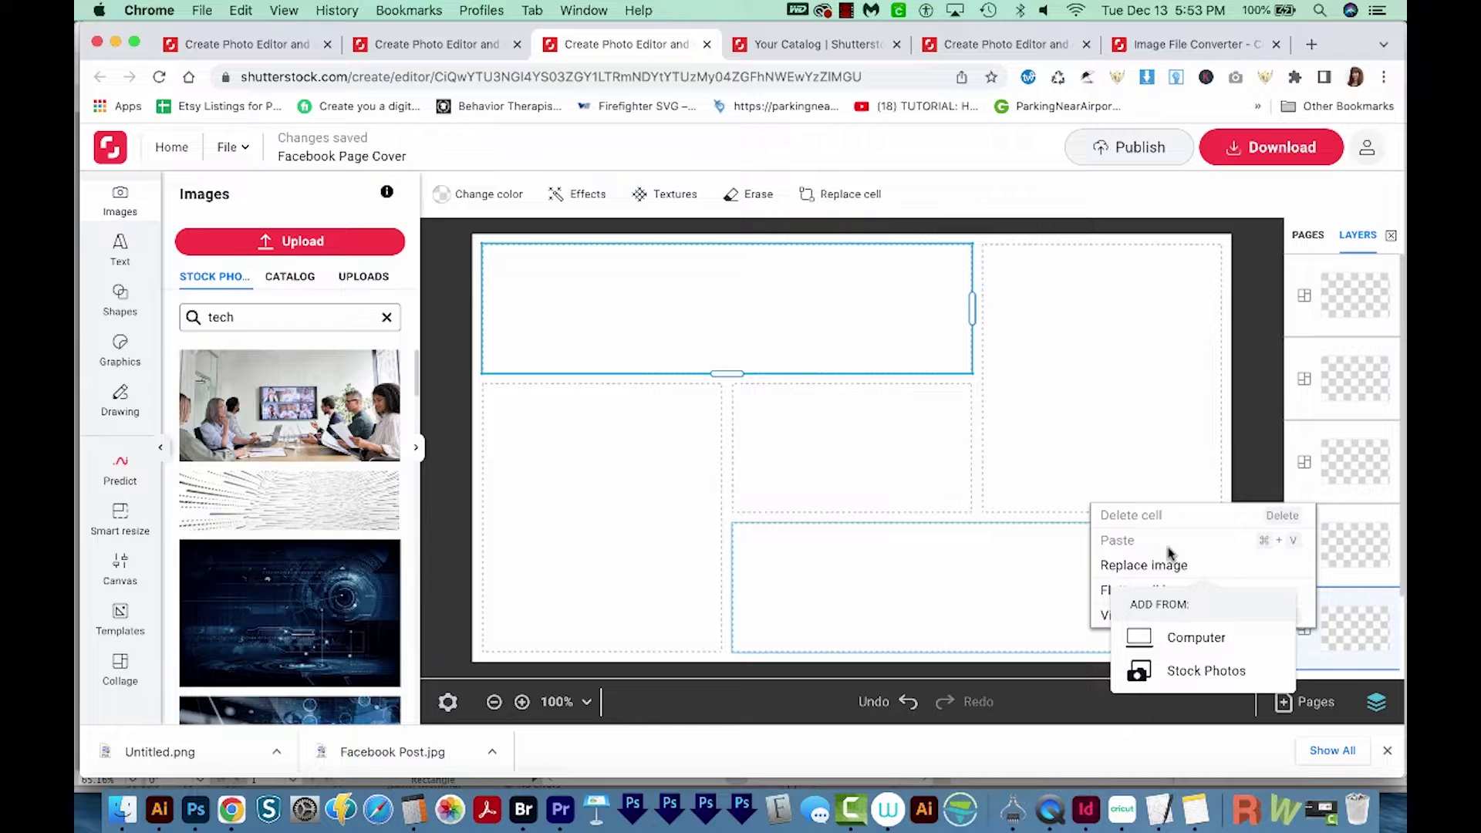
pyautogui.click(1193, 673)
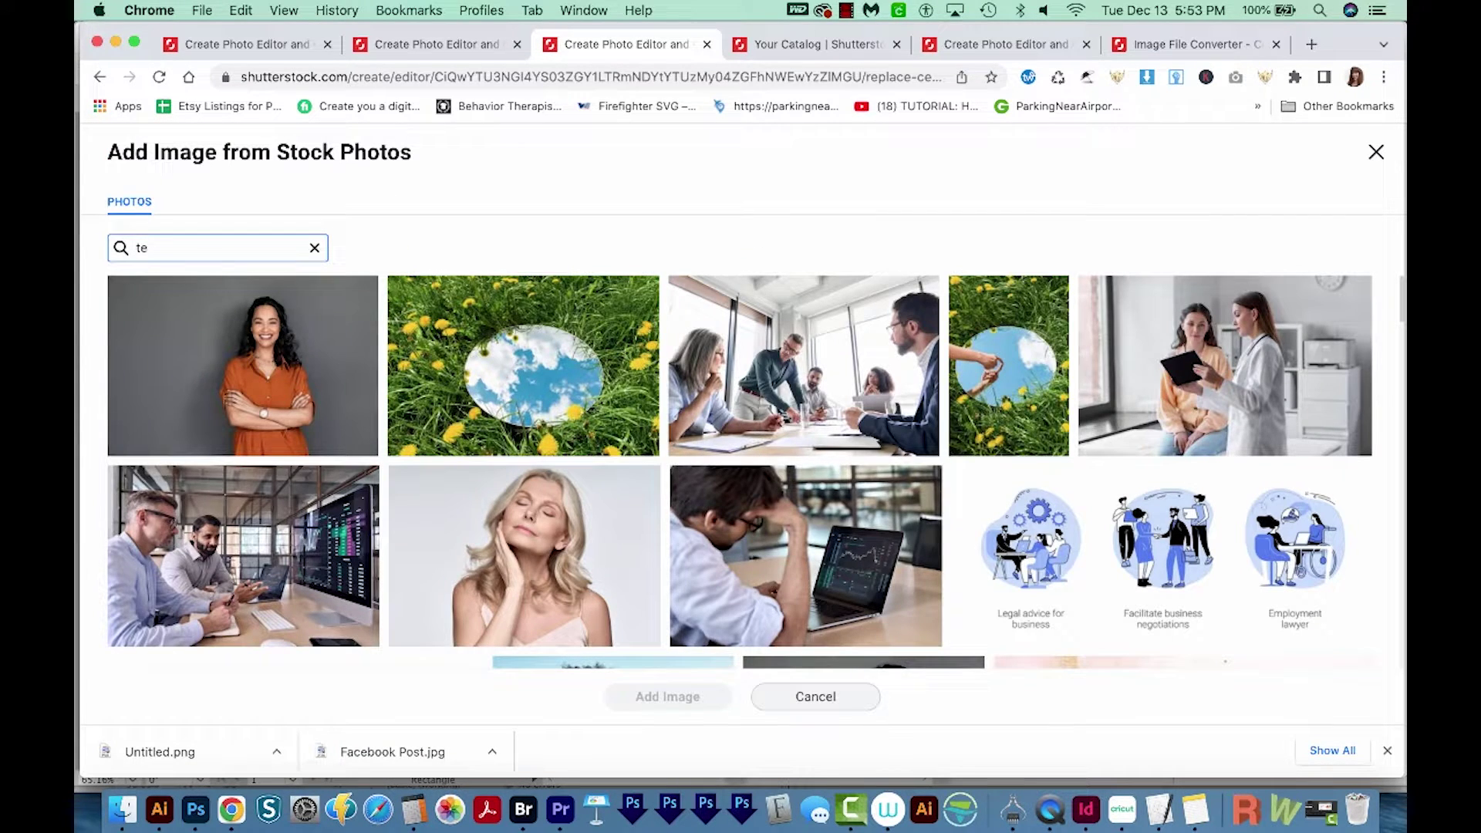
pyautogui.write('ch')
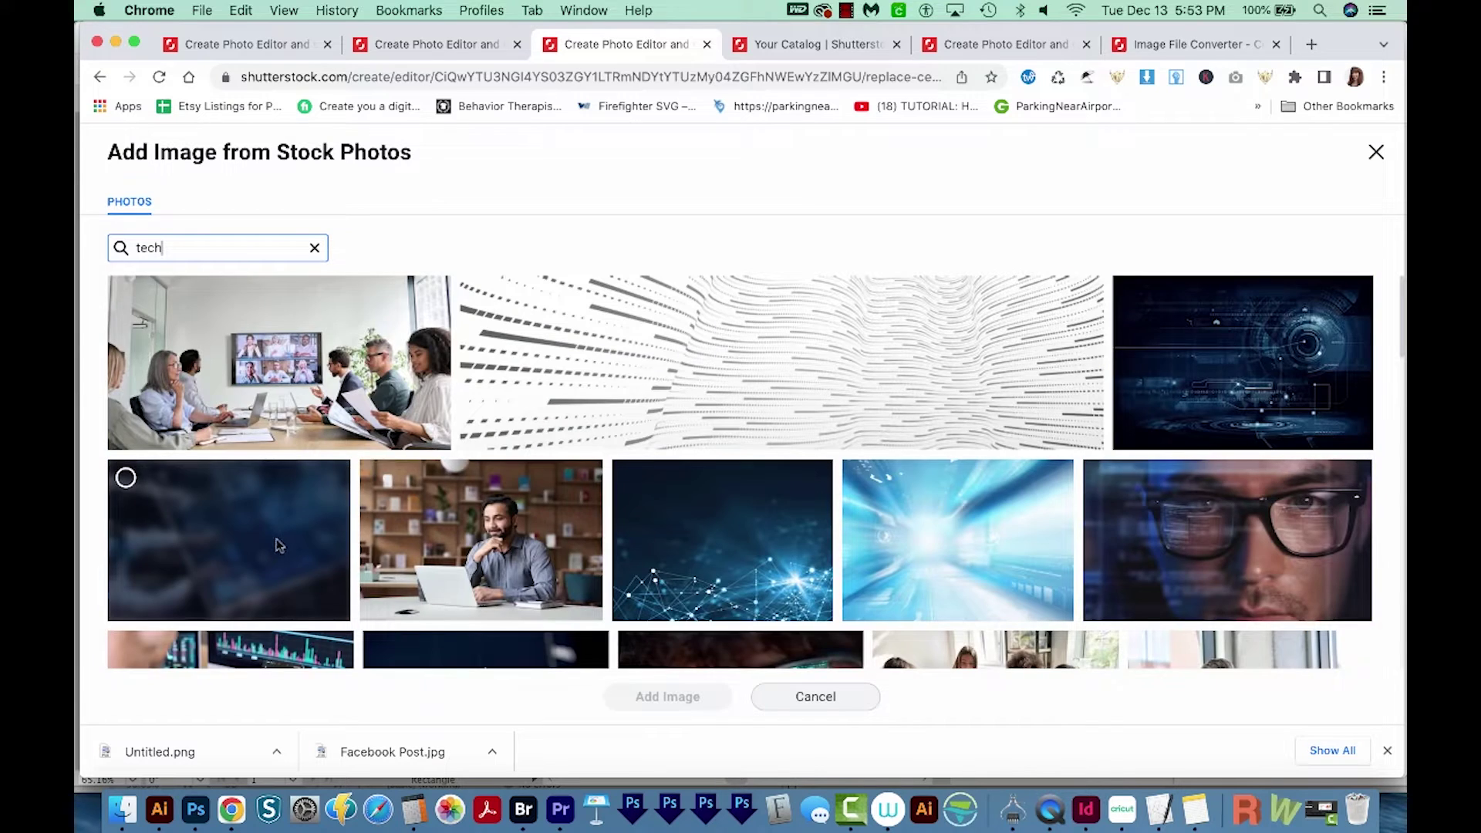
pyautogui.click(276, 546)
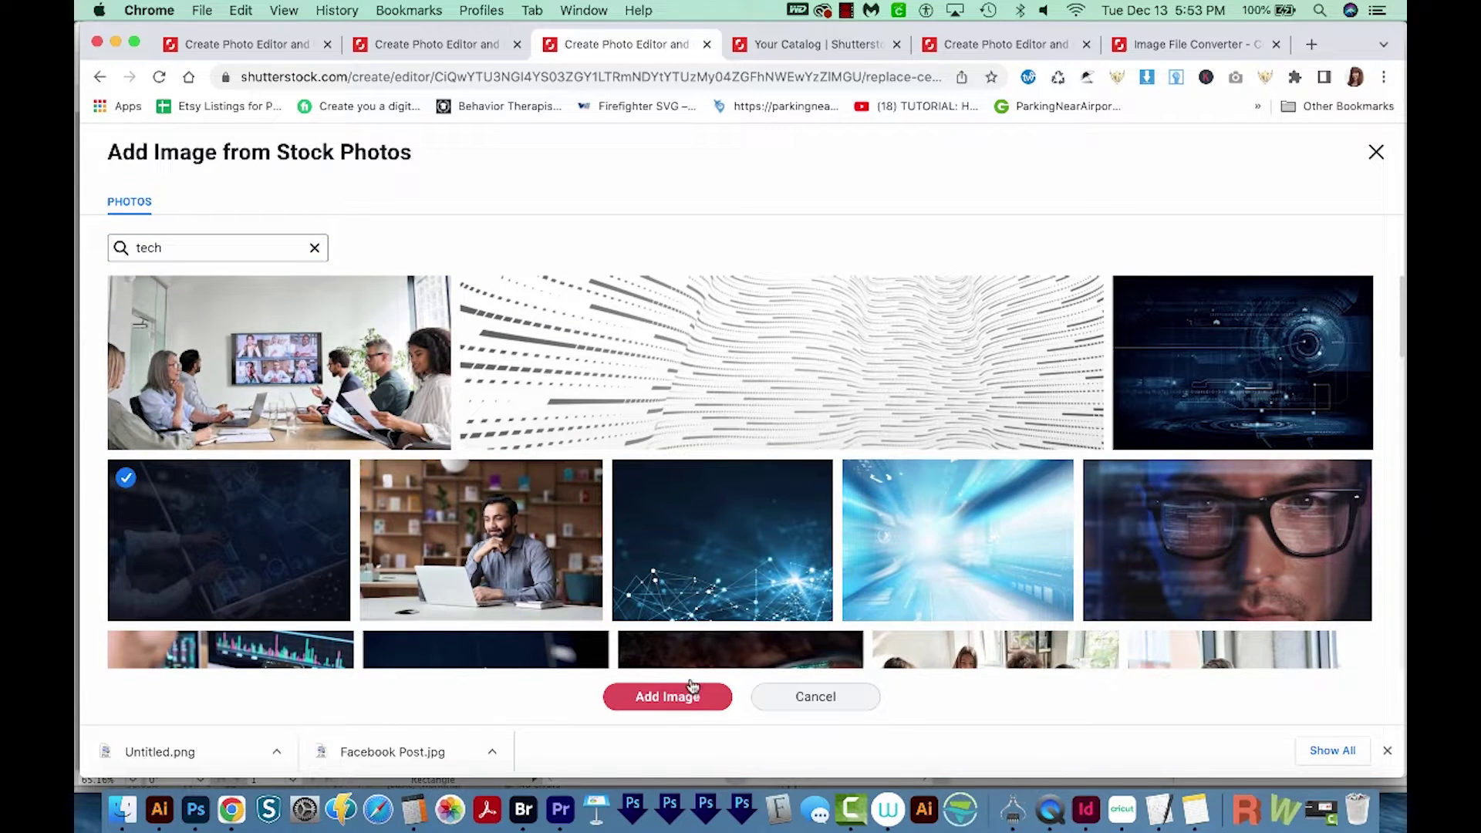
pyautogui.click(668, 697)
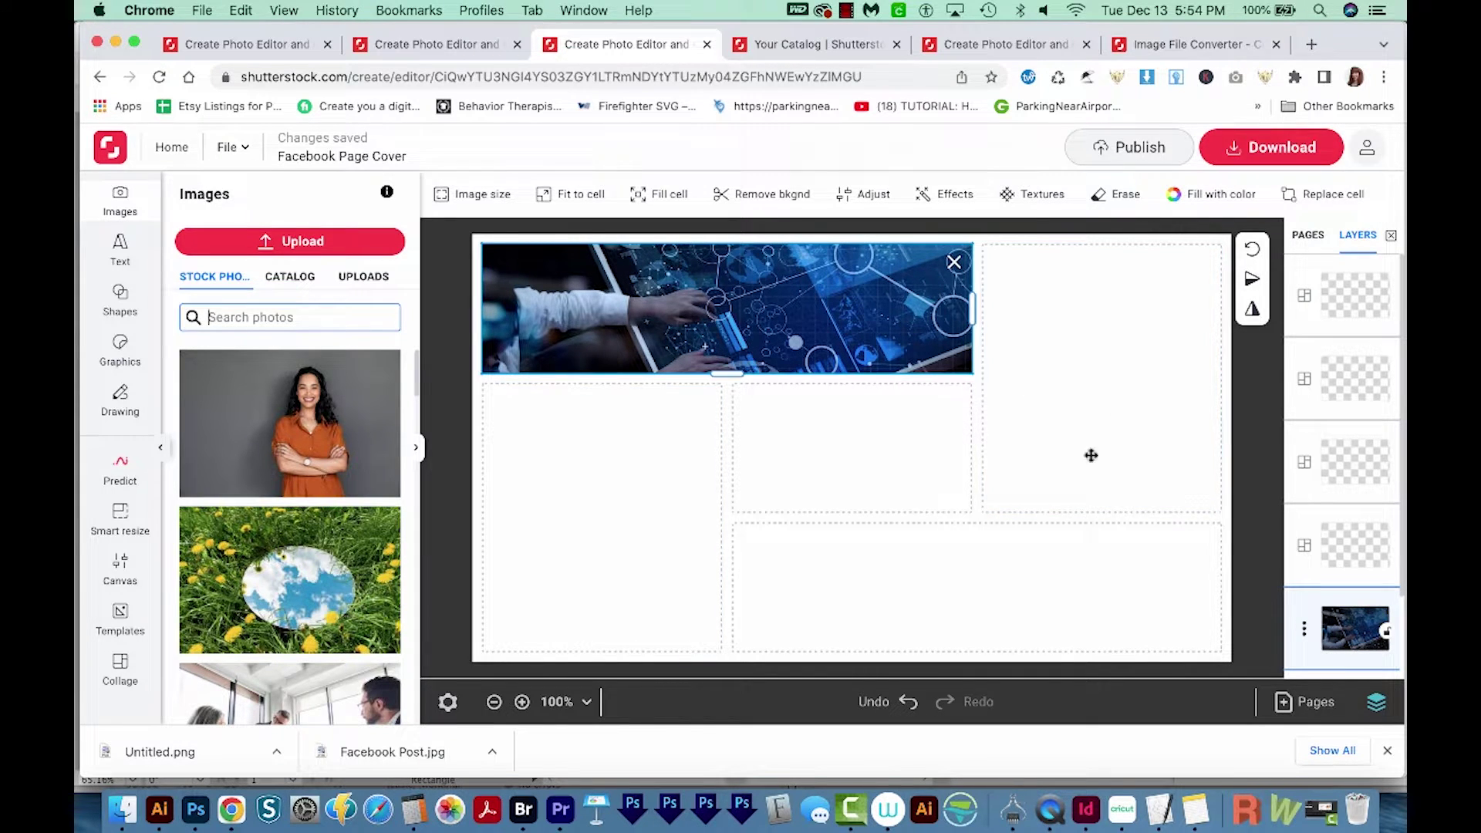
pyautogui.click(1054, 465)
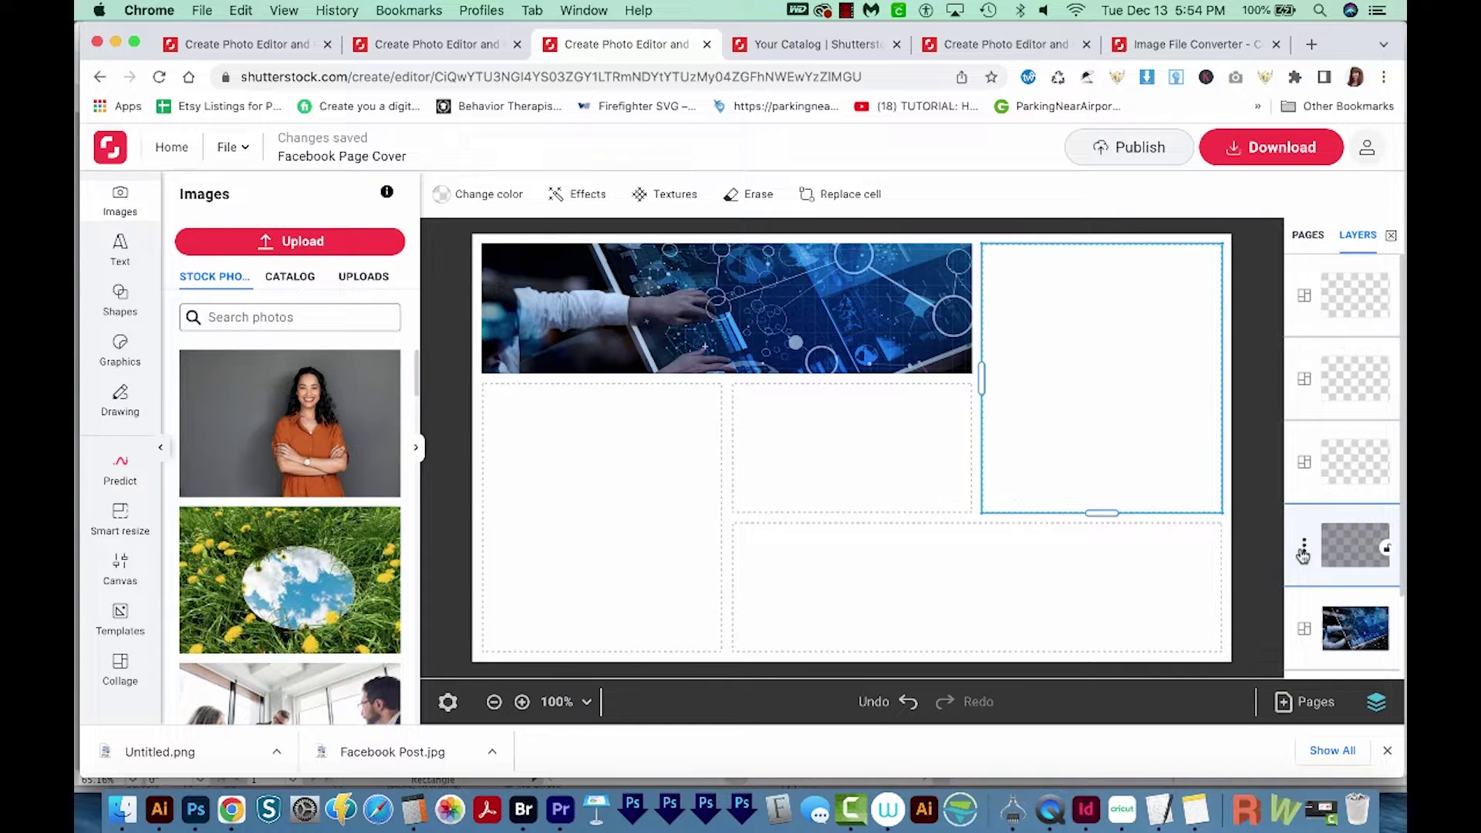
# Fill the right and lower-right cells with business and woman-and-chart stock photos, panned into place
pyautogui.click(1303, 551)
pyautogui.moveTo(1143, 608)
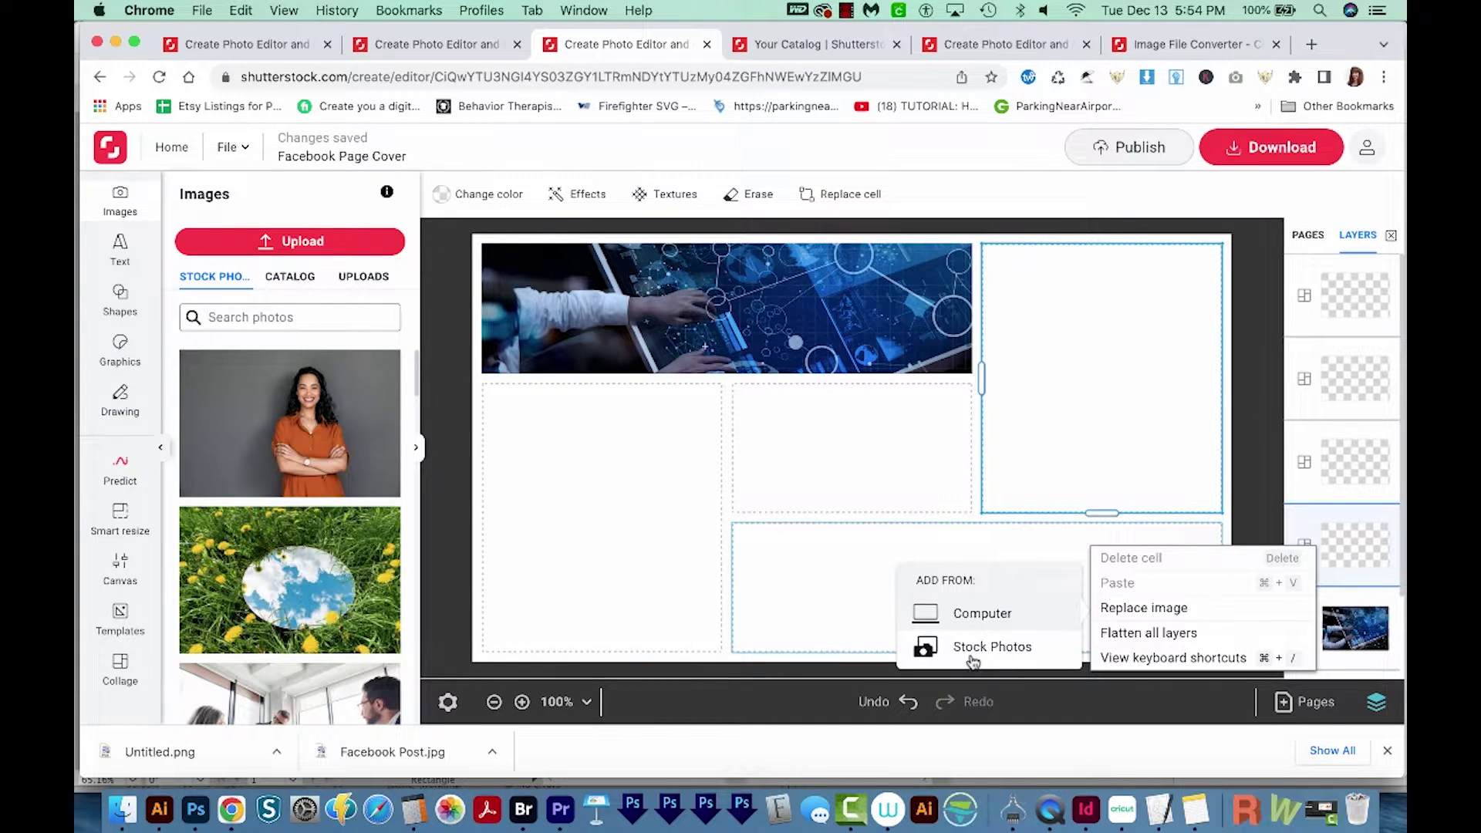
pyautogui.click(972, 651)
pyautogui.click(667, 697)
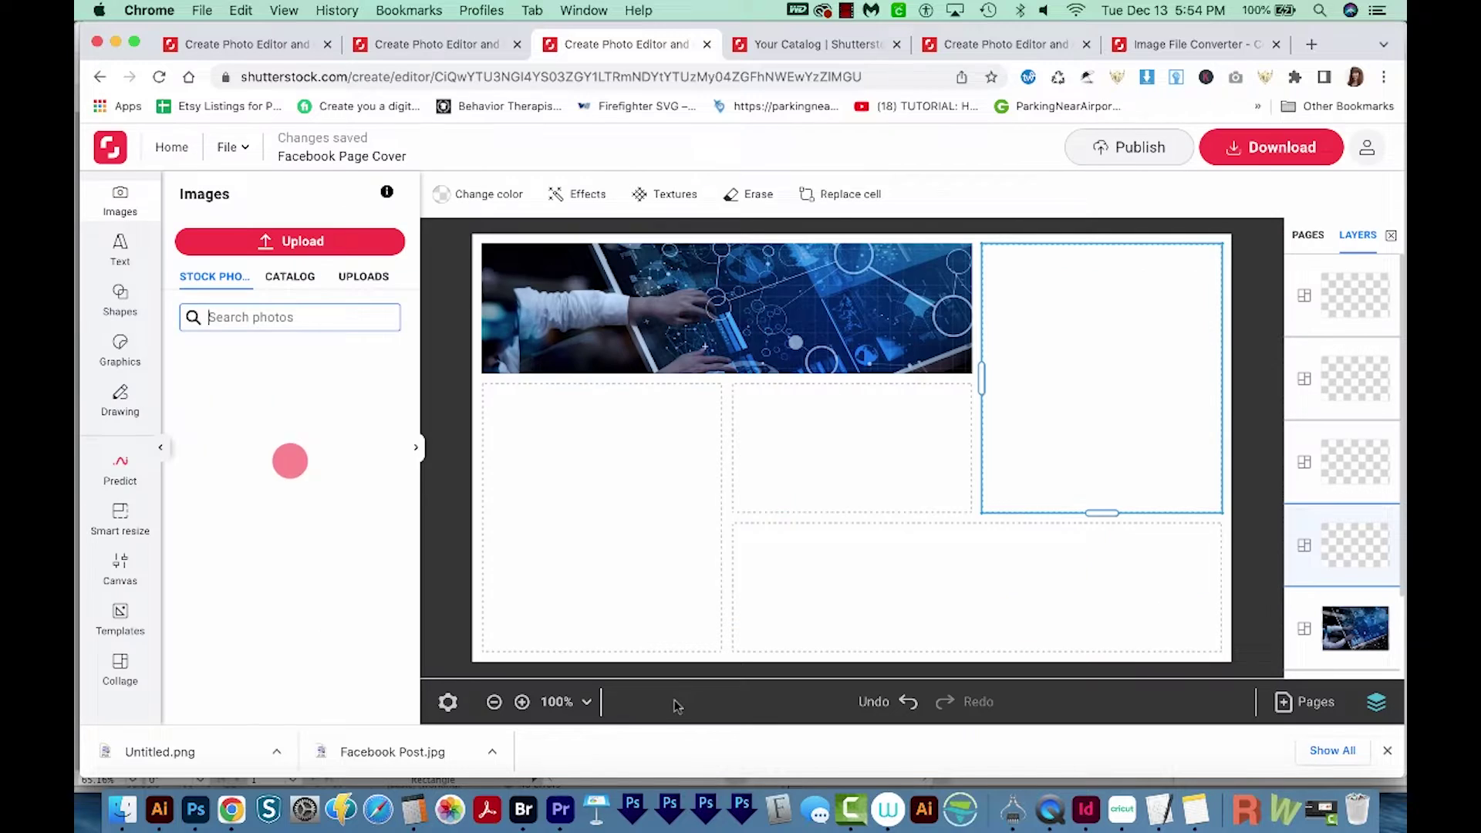
pyautogui.moveTo(1175, 432); pyautogui.dragTo(1121, 446)
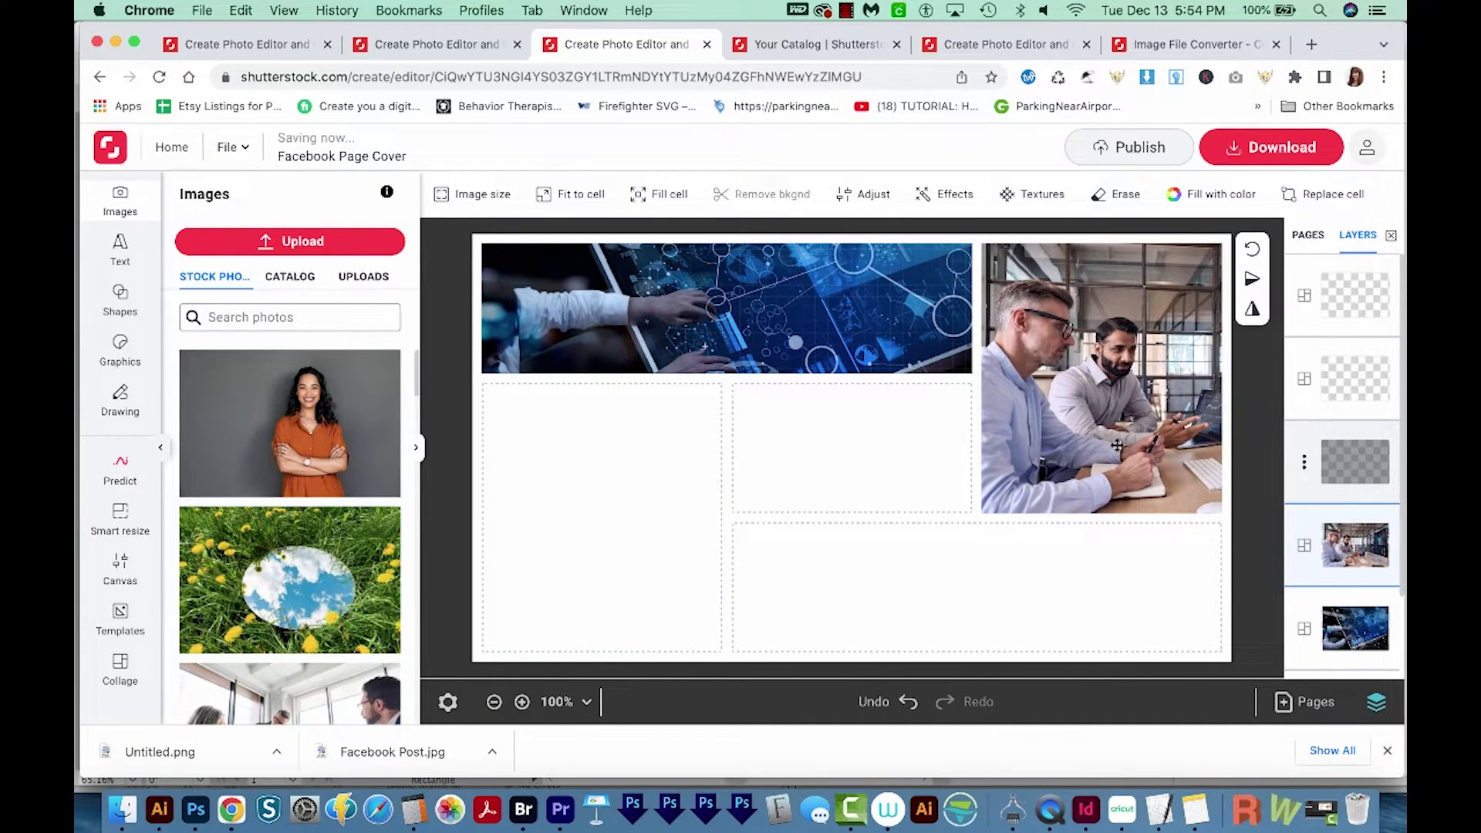
pyautogui.moveTo(1122, 446)
pyautogui.mouseDown()
pyautogui.moveTo(1166, 443)
pyautogui.moveTo(1128, 445)
pyautogui.mouseUp()
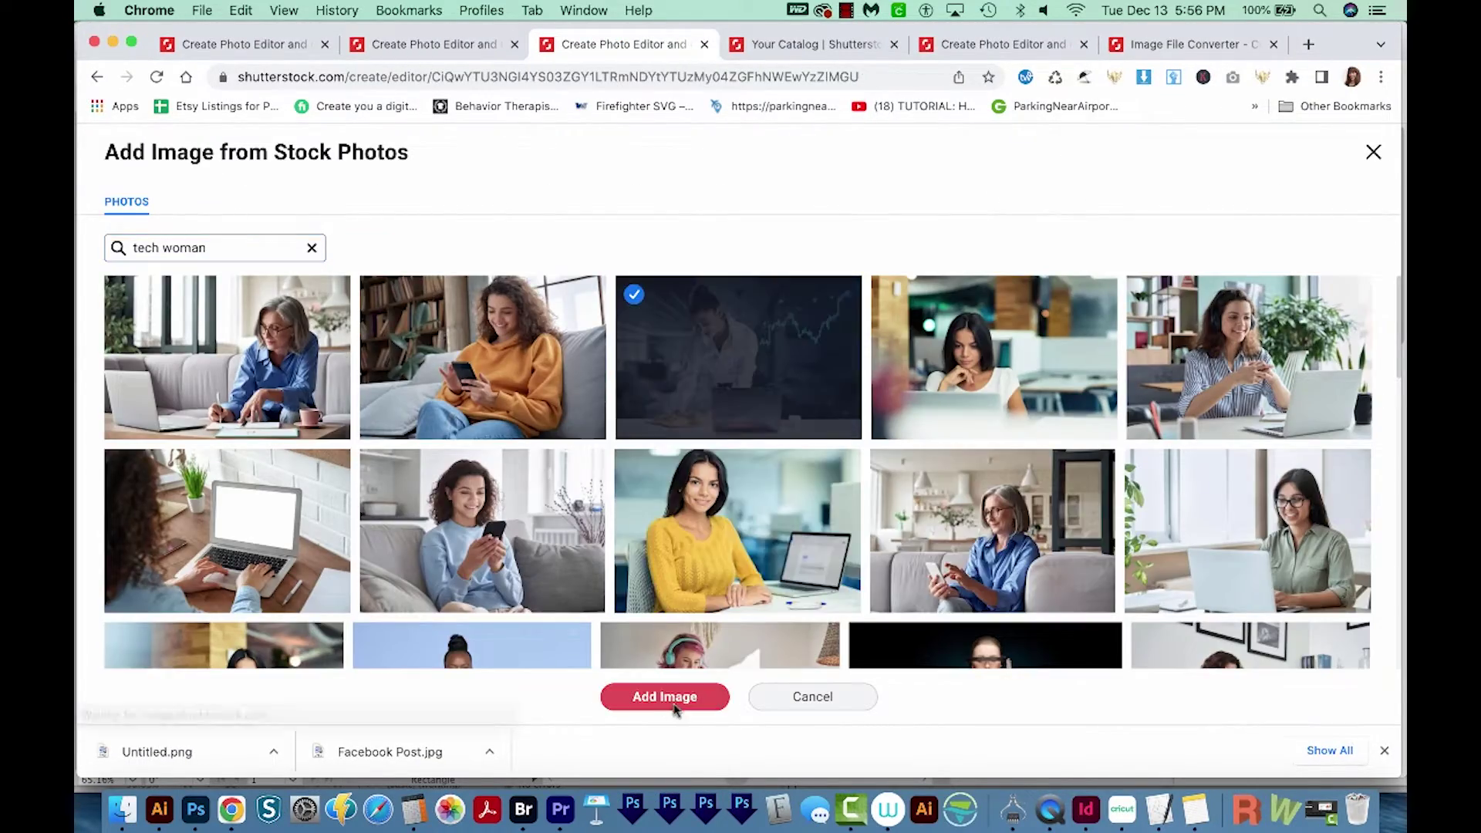
pyautogui.click(664, 696)
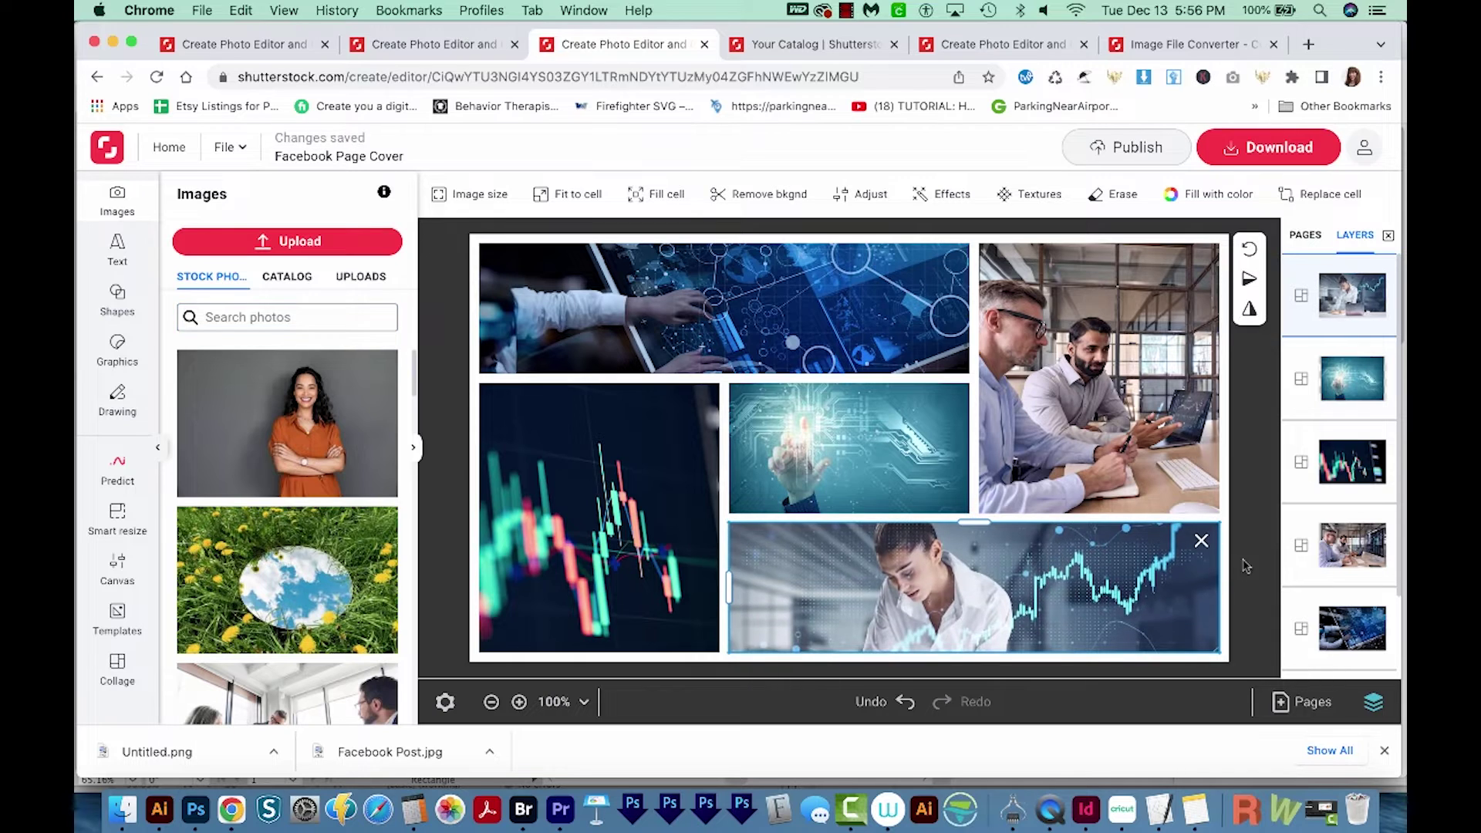
# Download the collage as Facebook Page Cover.jpg and preview the file
pyautogui.click(1284, 145)
pyautogui.click(1254, 260)
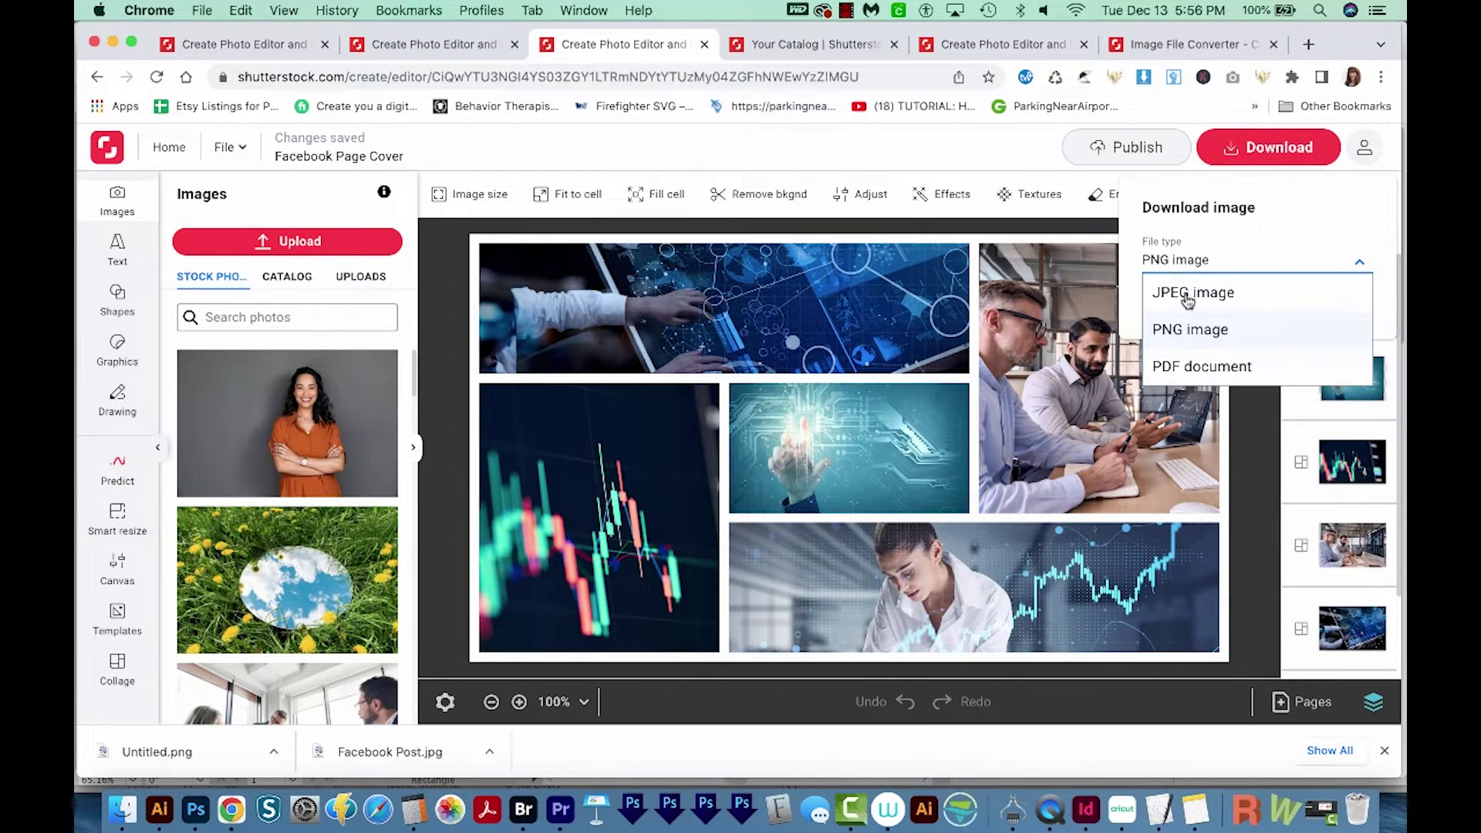
pyautogui.click(1194, 293)
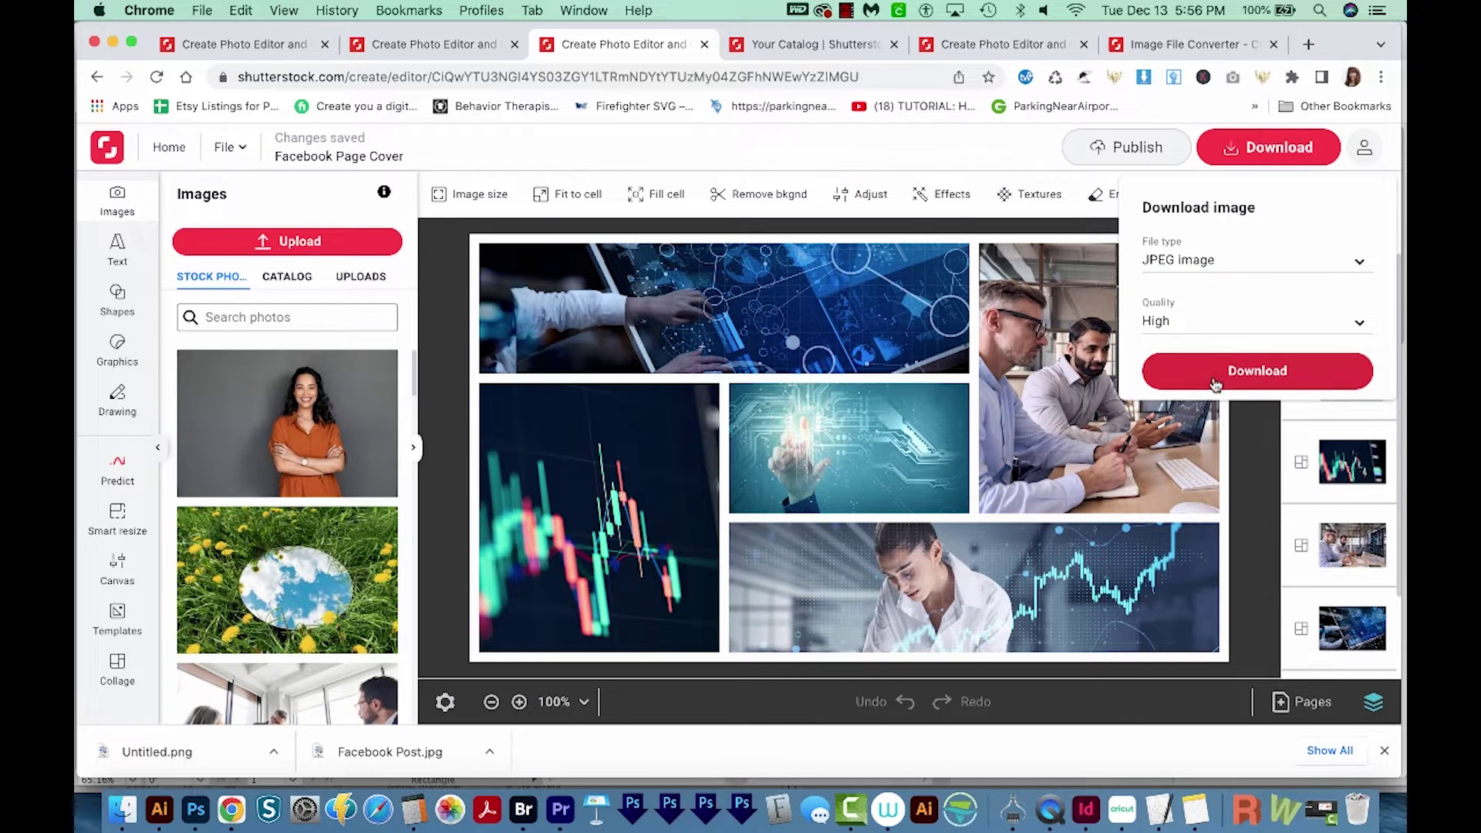
pyautogui.click(1227, 376)
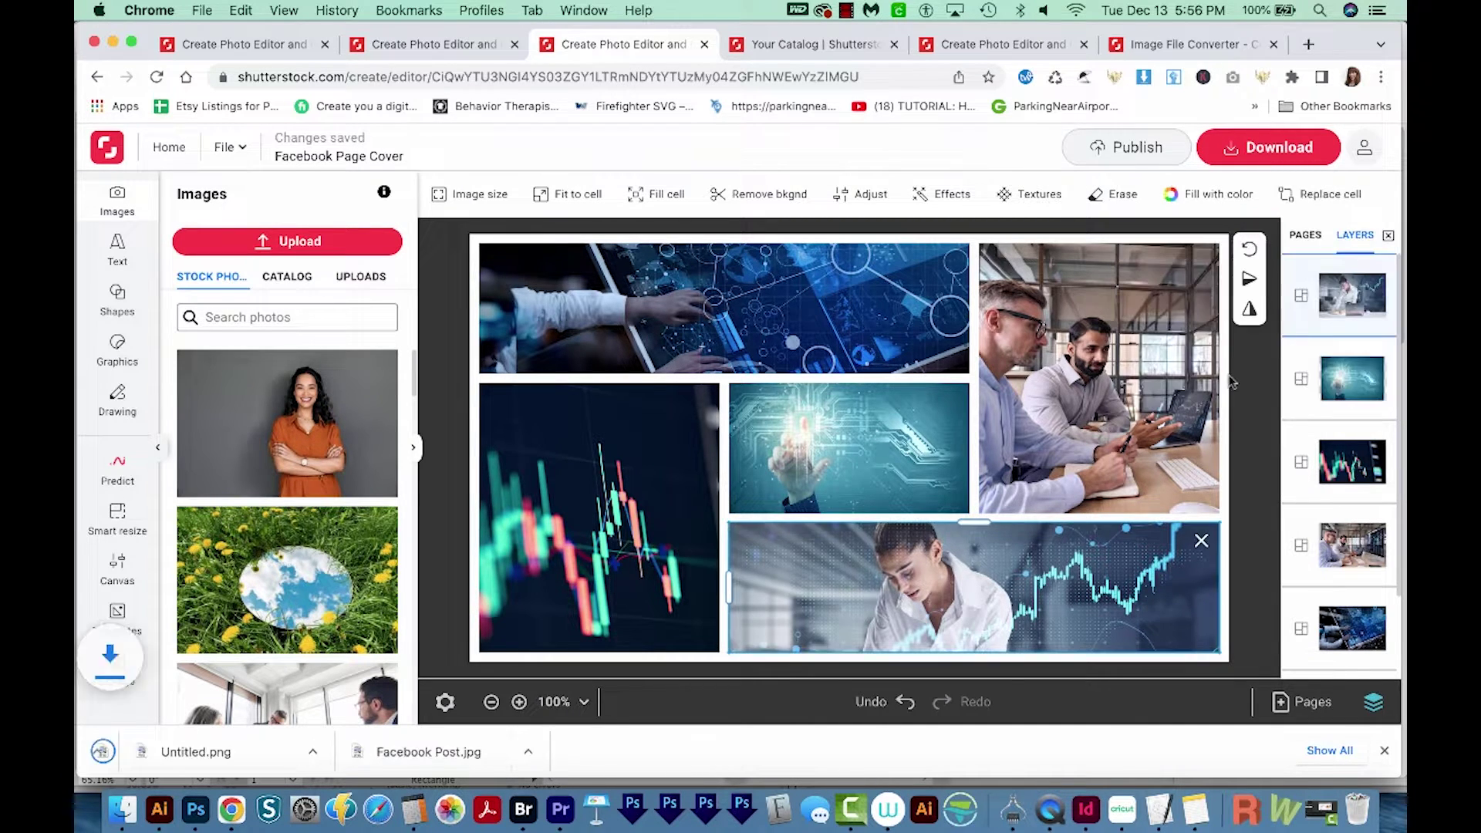
pyautogui.click(185, 751)
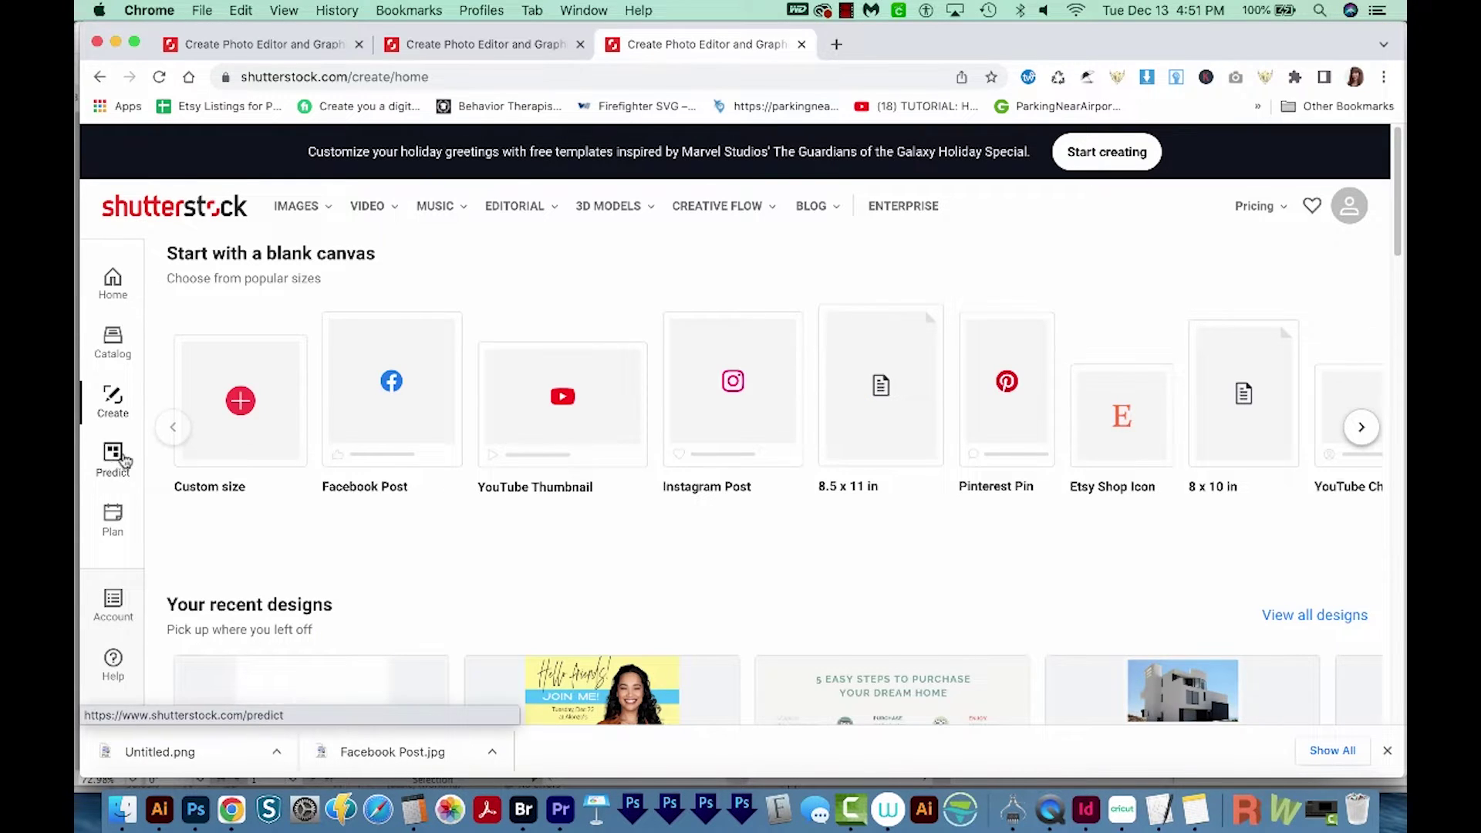
# In Predict, set the design type to Post and the objective to Brand Awareness
pyautogui.click(112, 460)
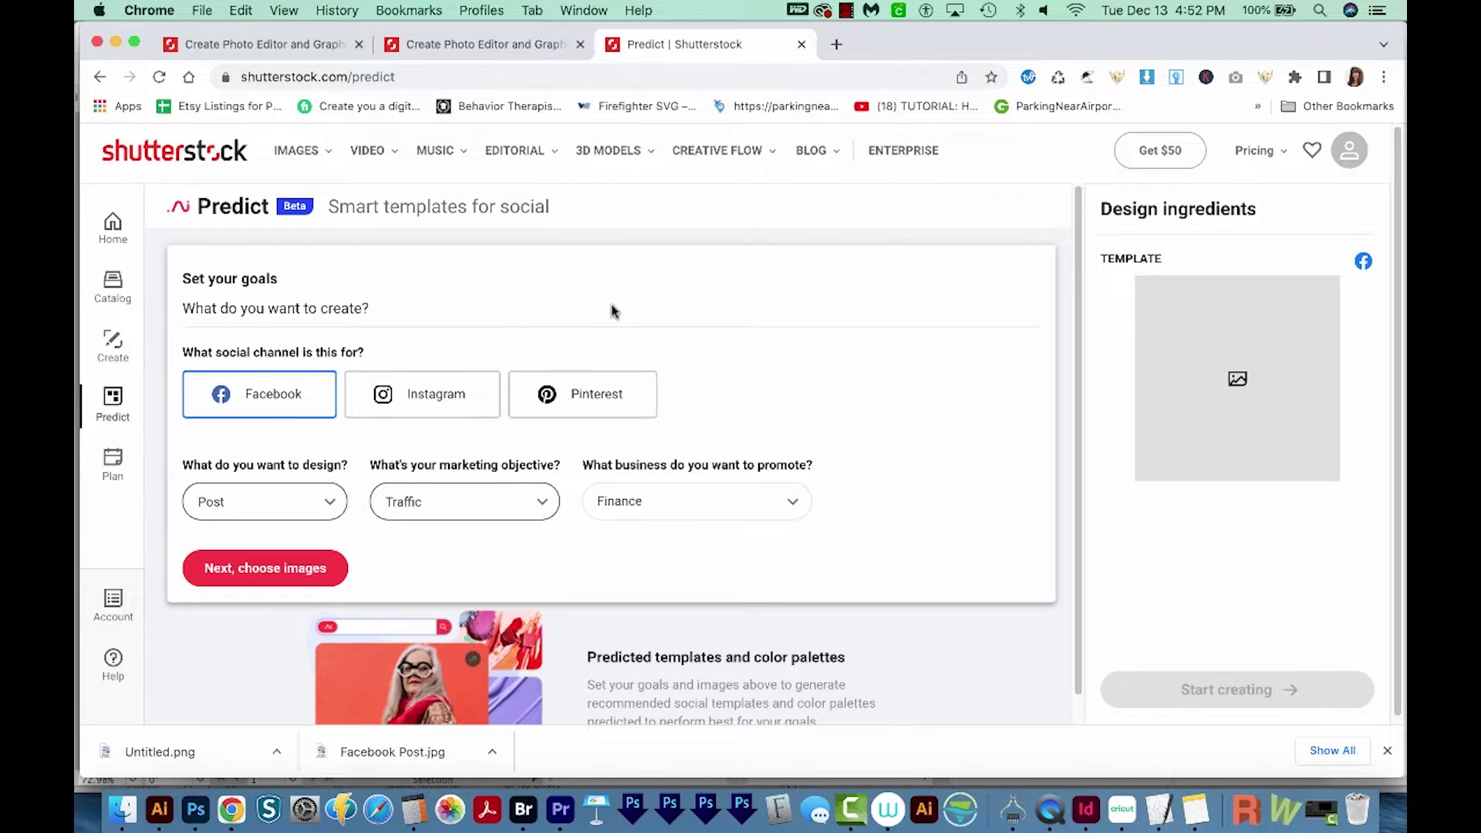
pyautogui.click(332, 502)
pyautogui.click(253, 578)
pyautogui.click(502, 503)
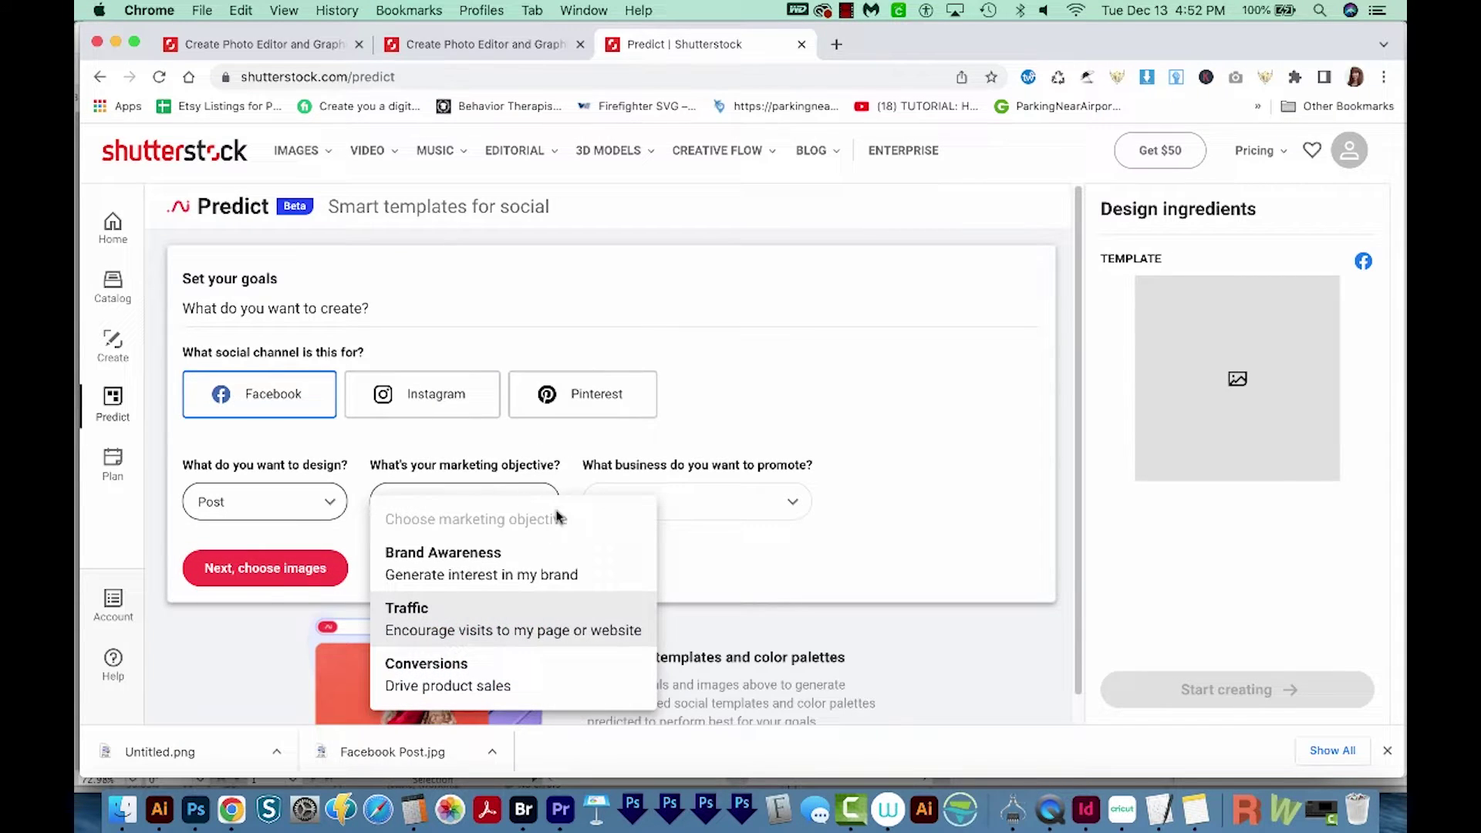
pyautogui.click(463, 568)
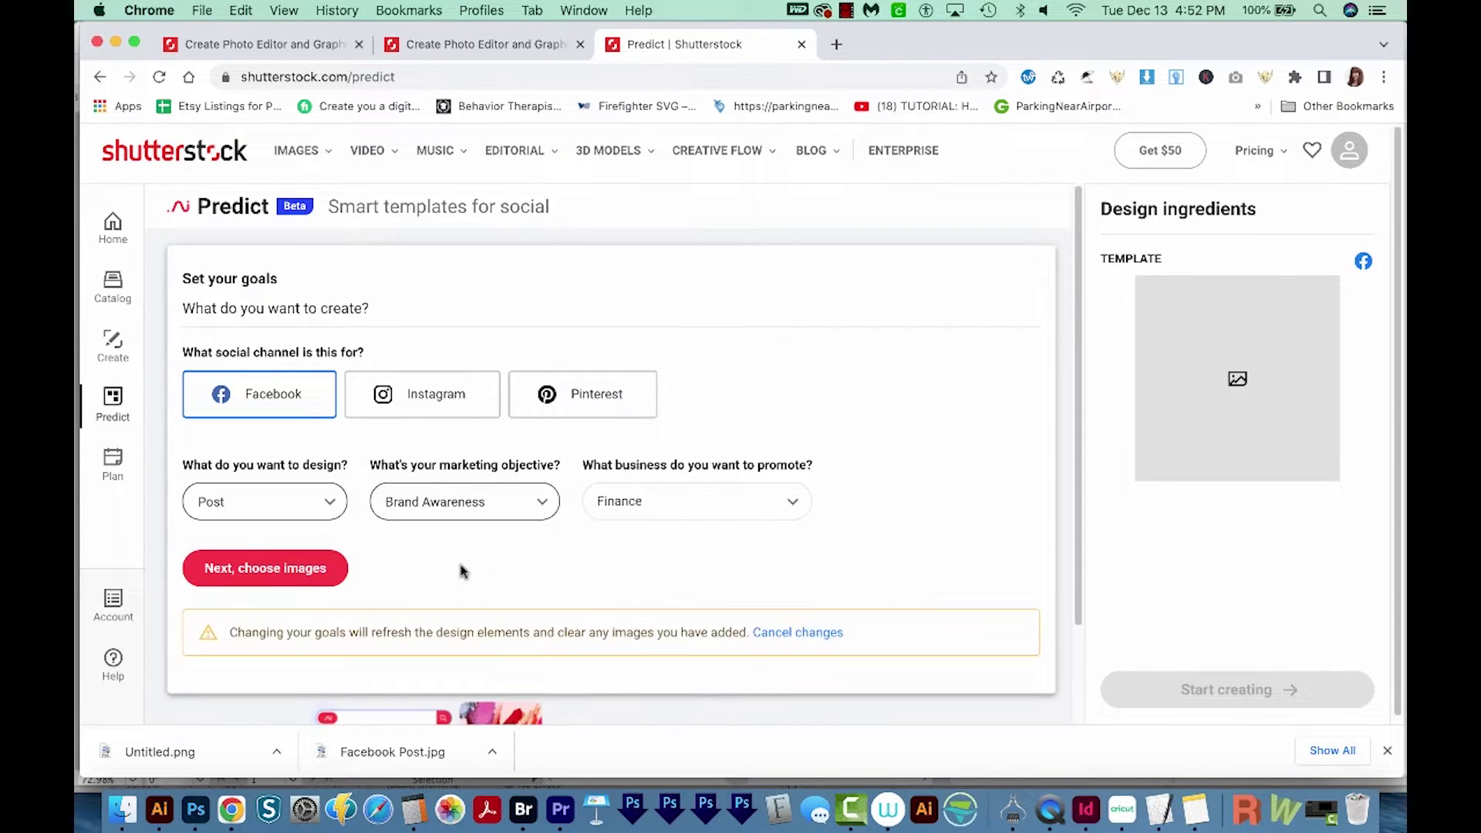
# Keep Finance as the business type and confirm the goals to move on to images
pyautogui.click(786, 504)
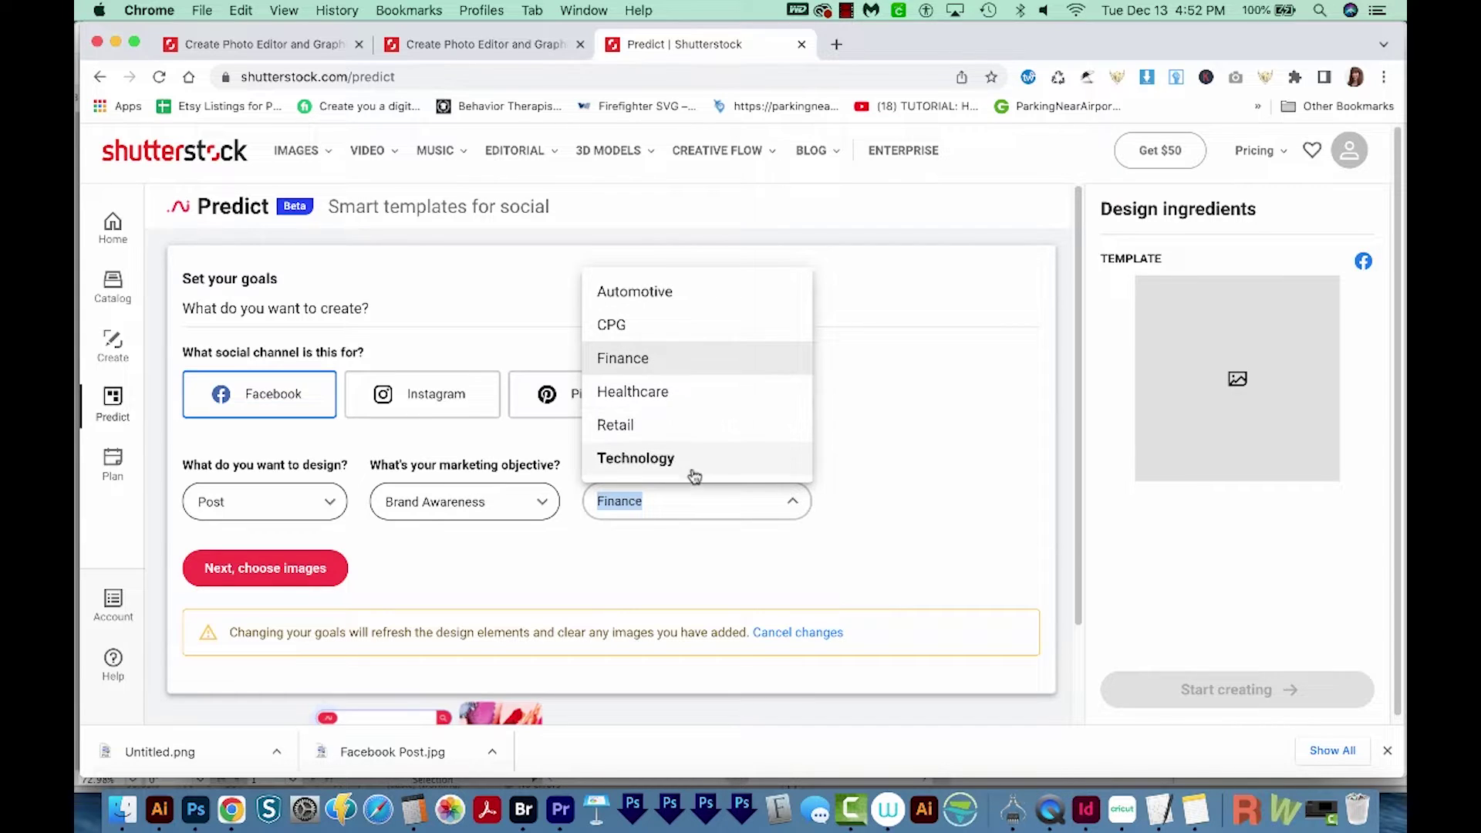
pyautogui.click(708, 361)
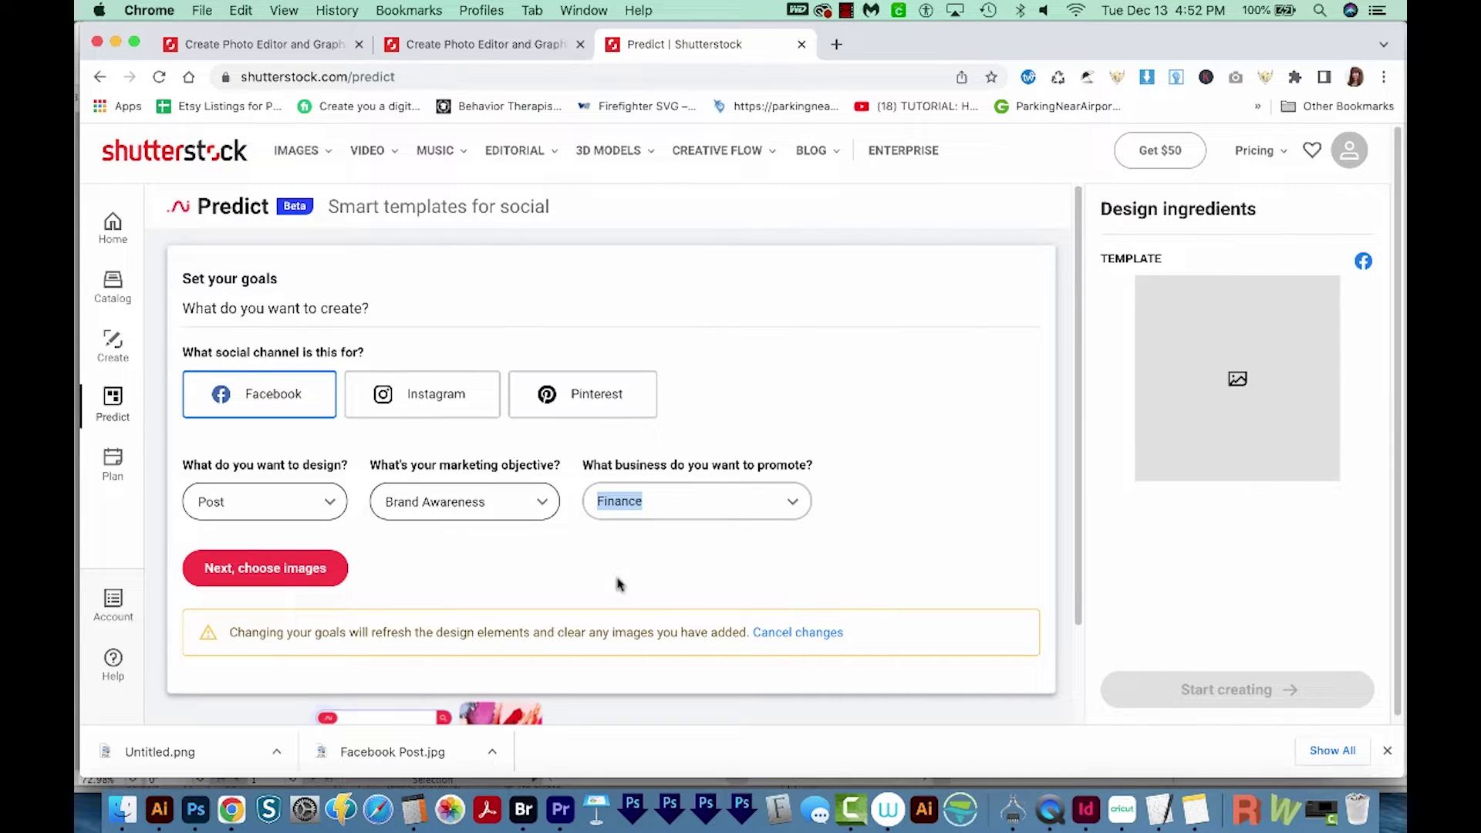
pyautogui.click(272, 574)
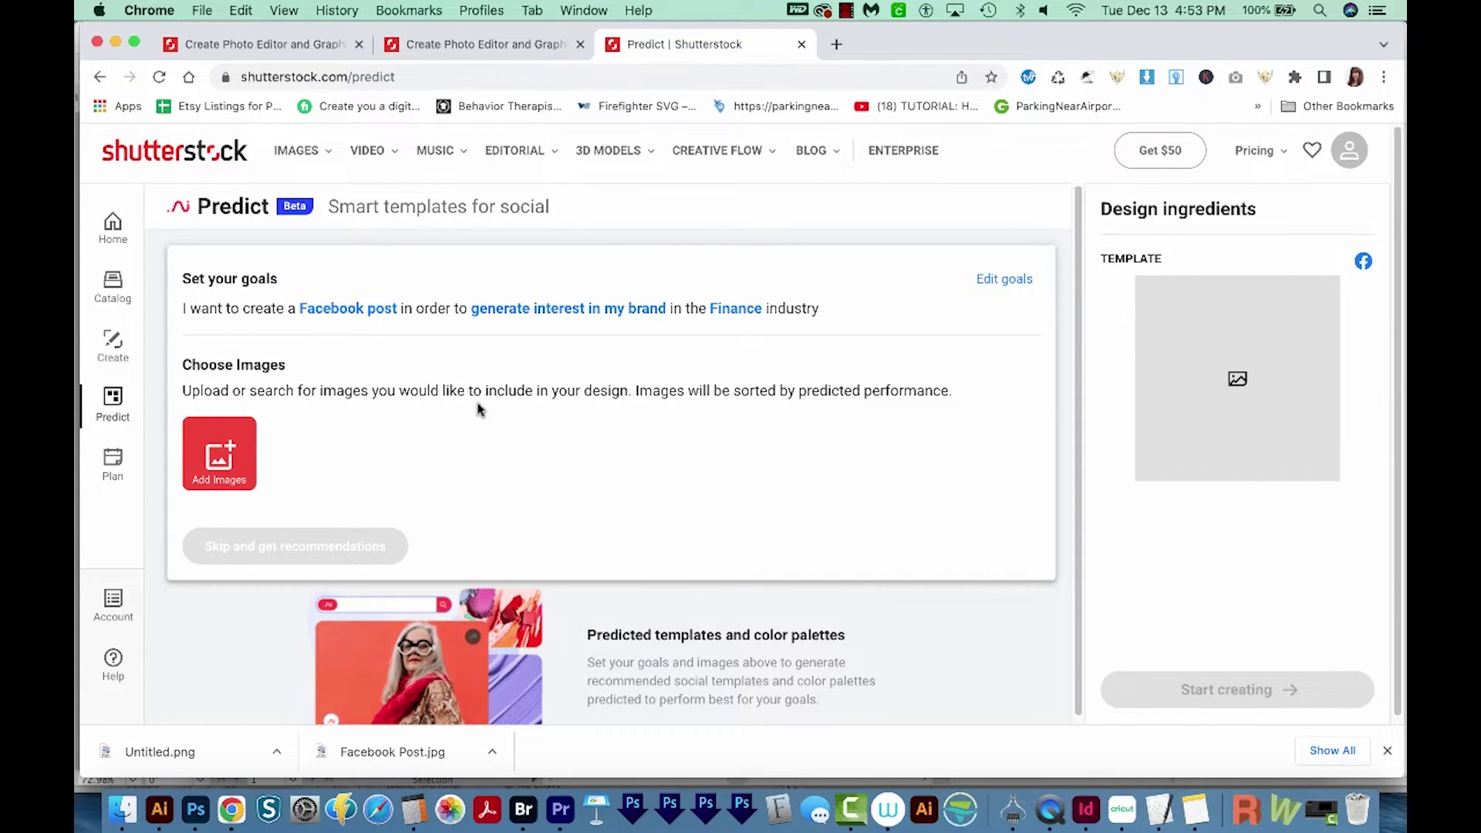
# Search stock images for 'bitcoin' and select the crash and other bitcoin images
pyautogui.click(220, 454)
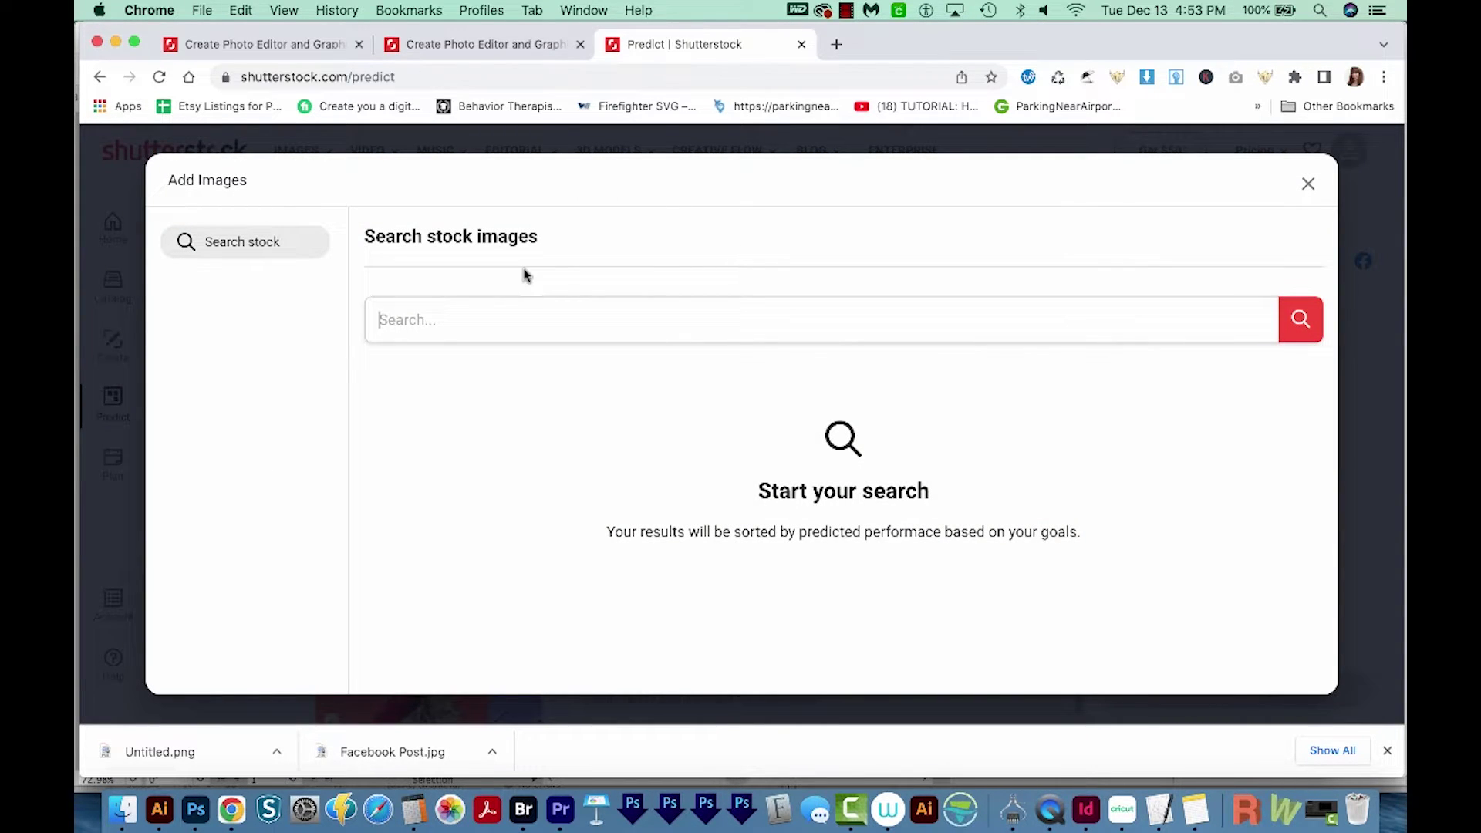
pyautogui.write('BITCOIN')
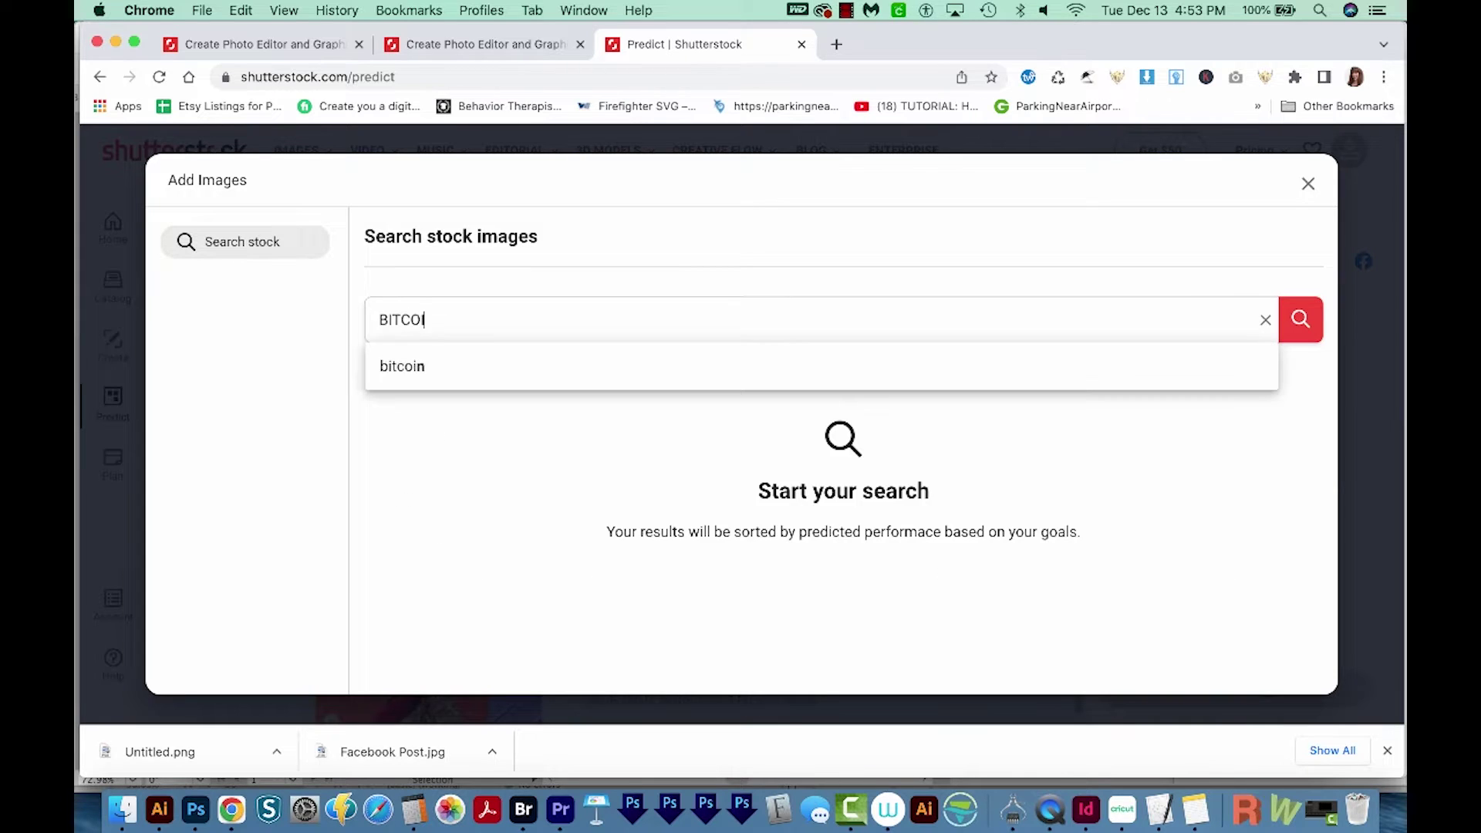
pyautogui.press('Return')
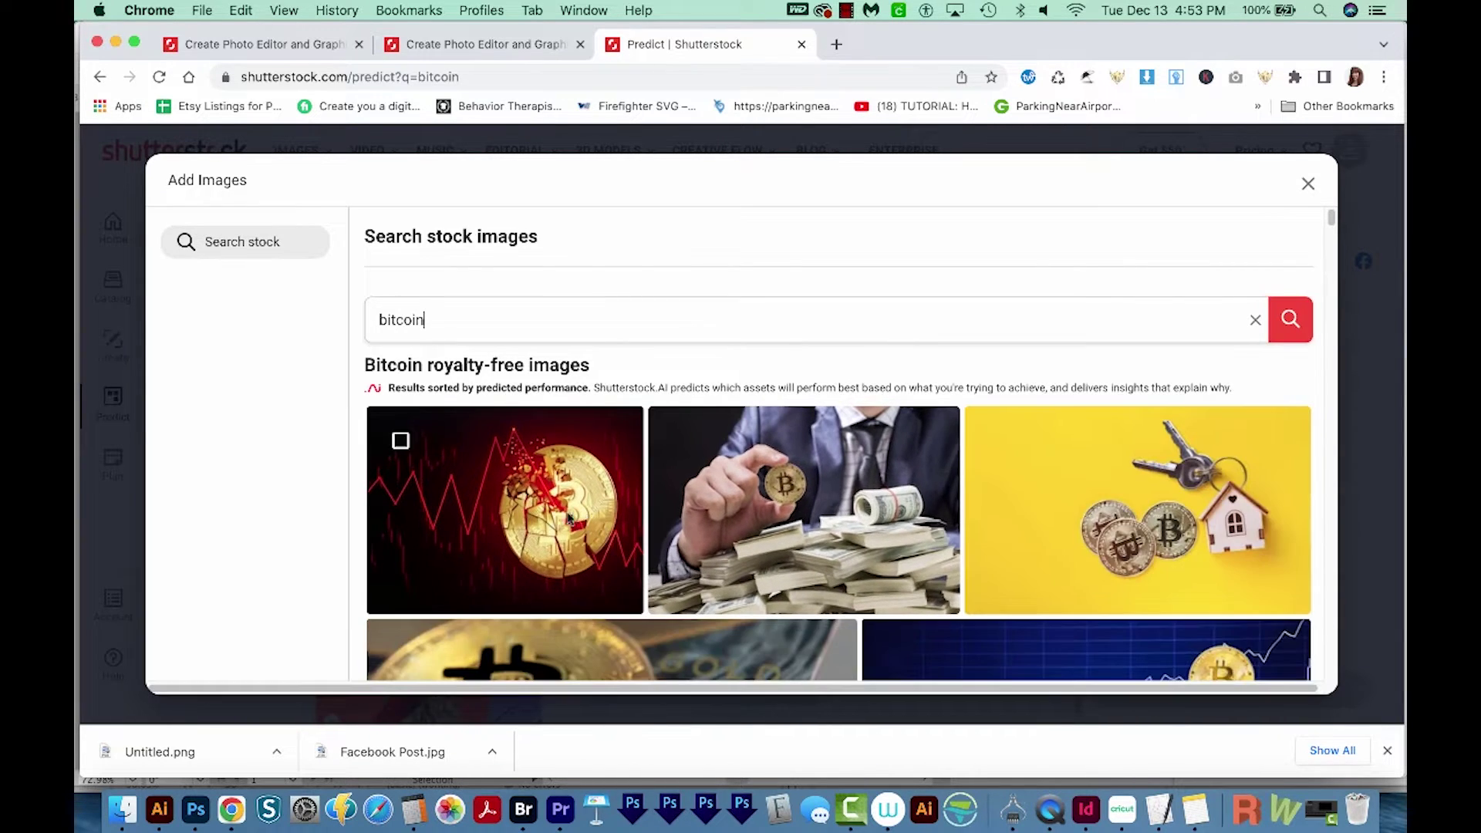
pyautogui.click(400, 439)
pyautogui.click(684, 440)
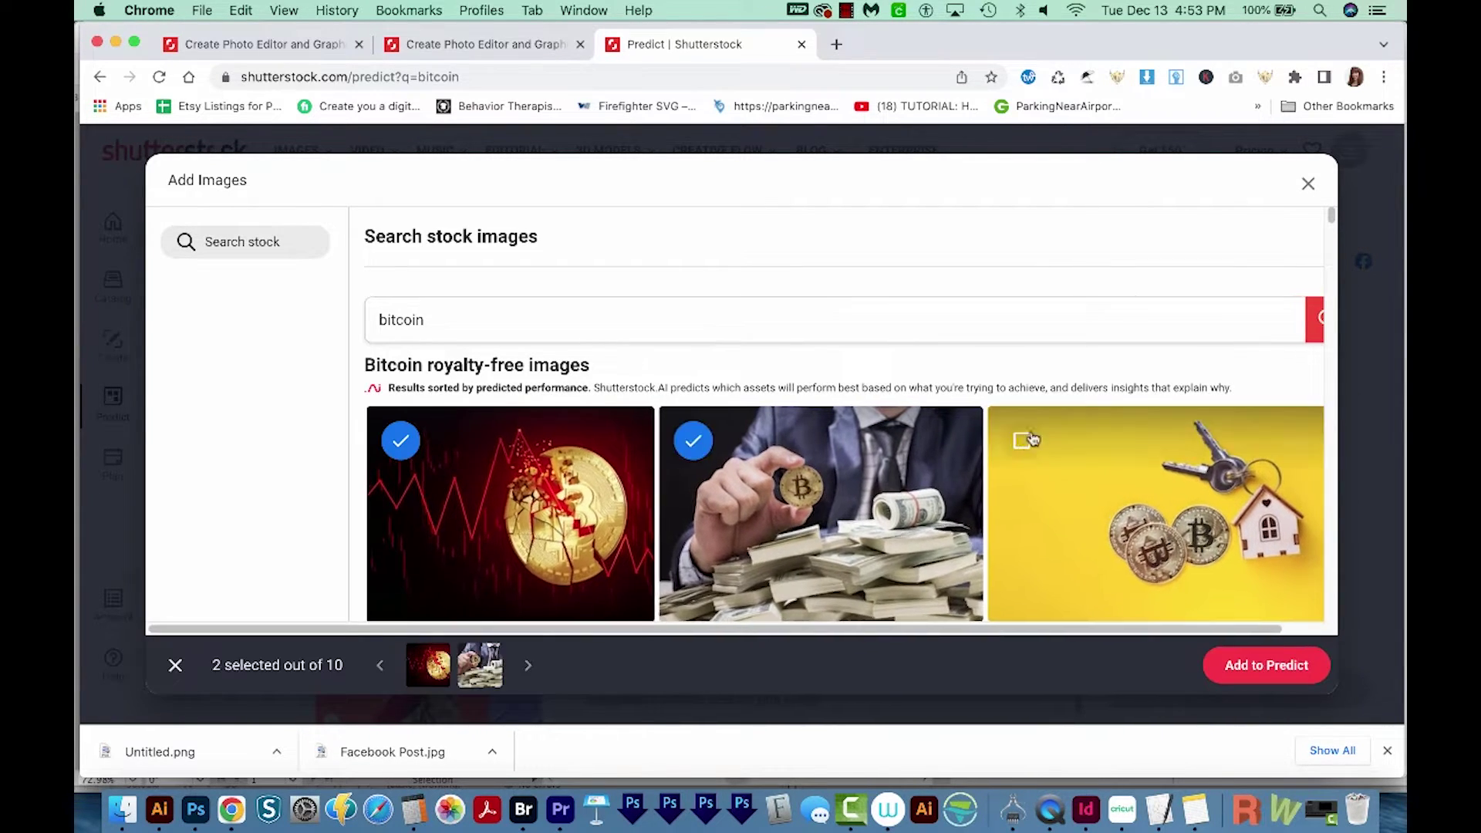
pyautogui.click(1007, 440)
pyautogui.scroll(-3, 952, 444)
# Select the coin chart, card and laptop trader images, add them to Predict and generate recommendations
pyautogui.click(952, 443)
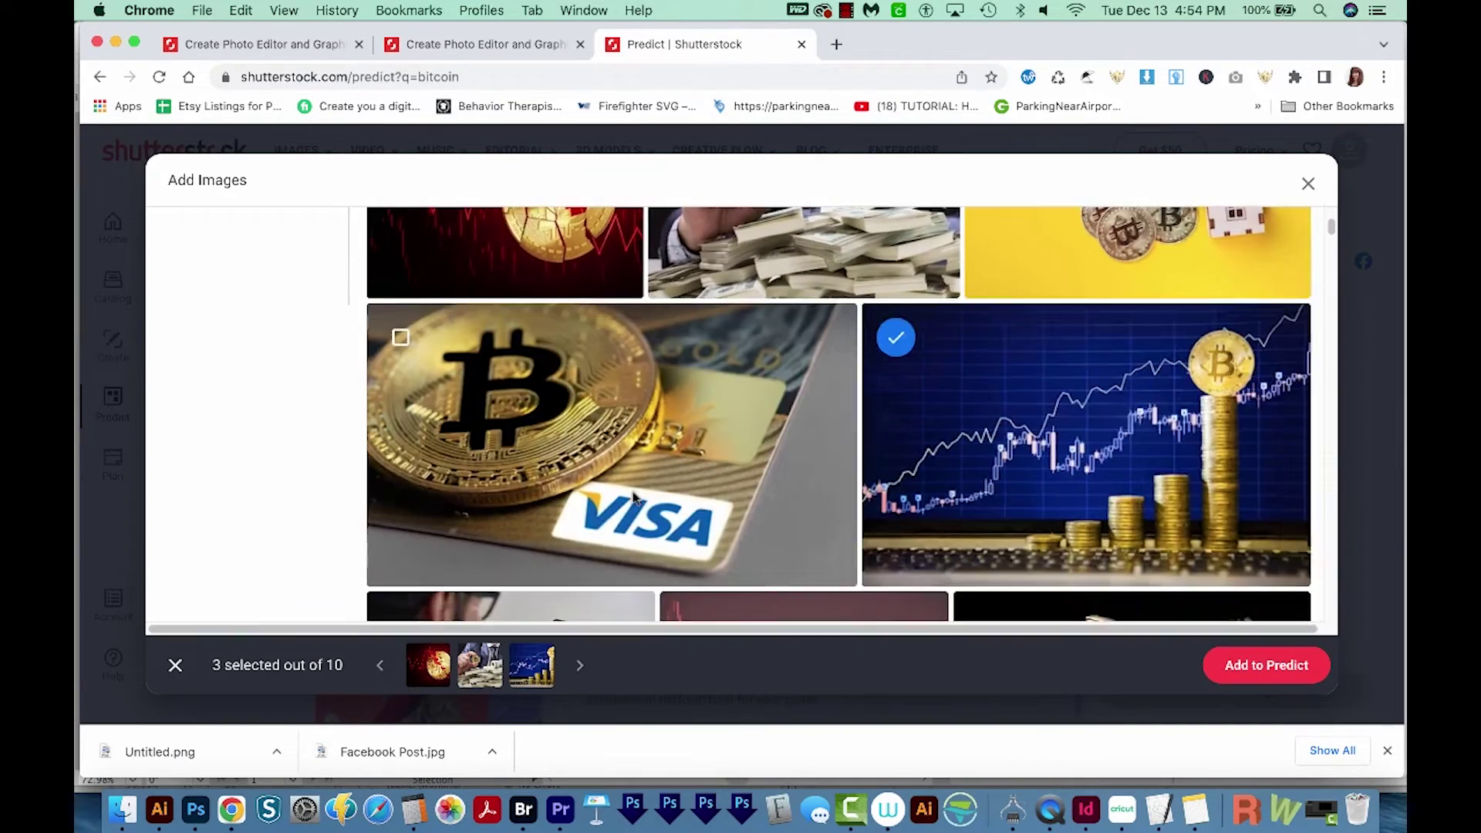
pyautogui.click(785, 473)
pyautogui.scroll(-5, 785, 472)
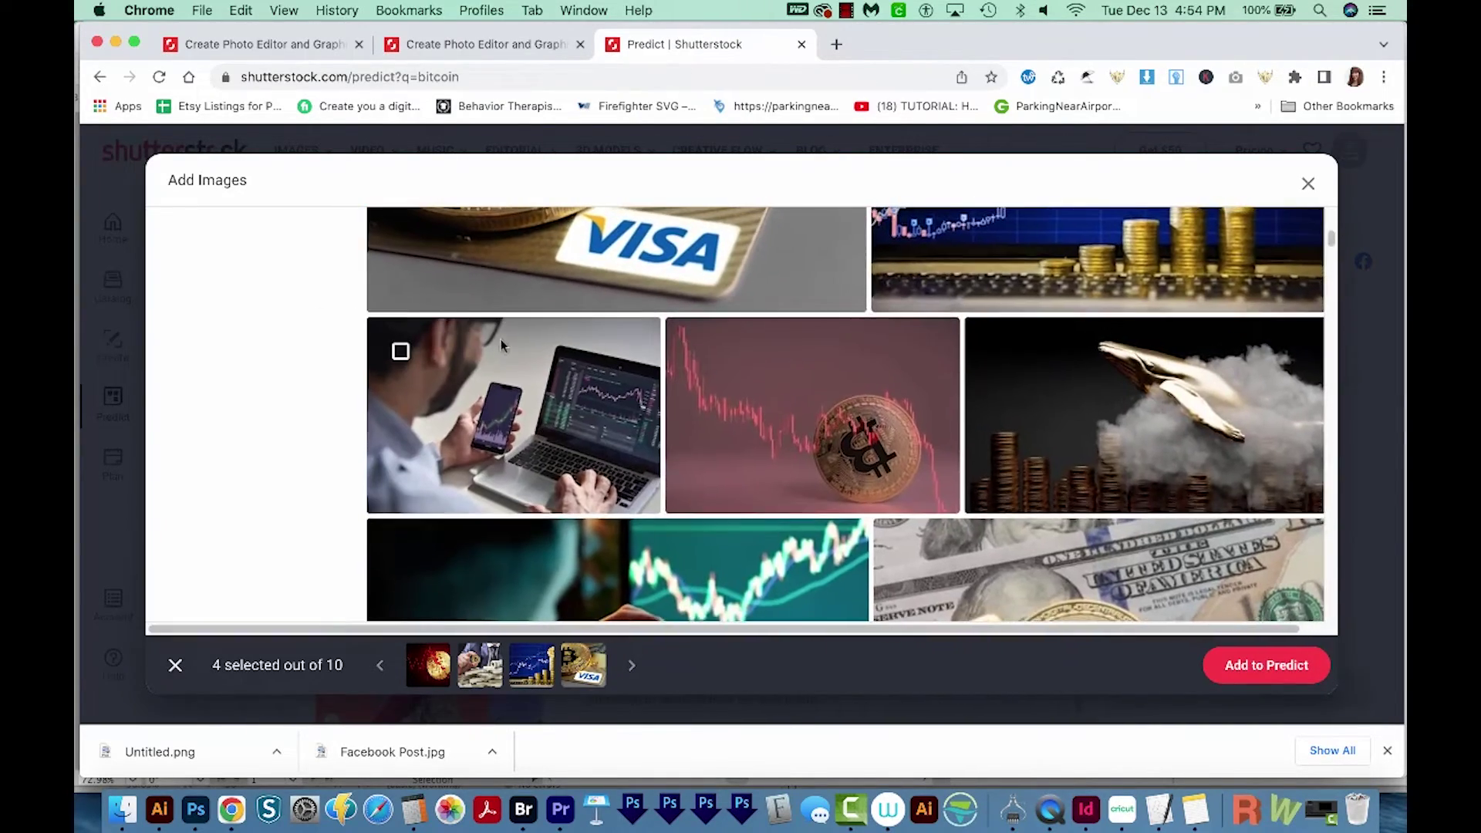
pyautogui.click(399, 347)
pyautogui.click(1266, 666)
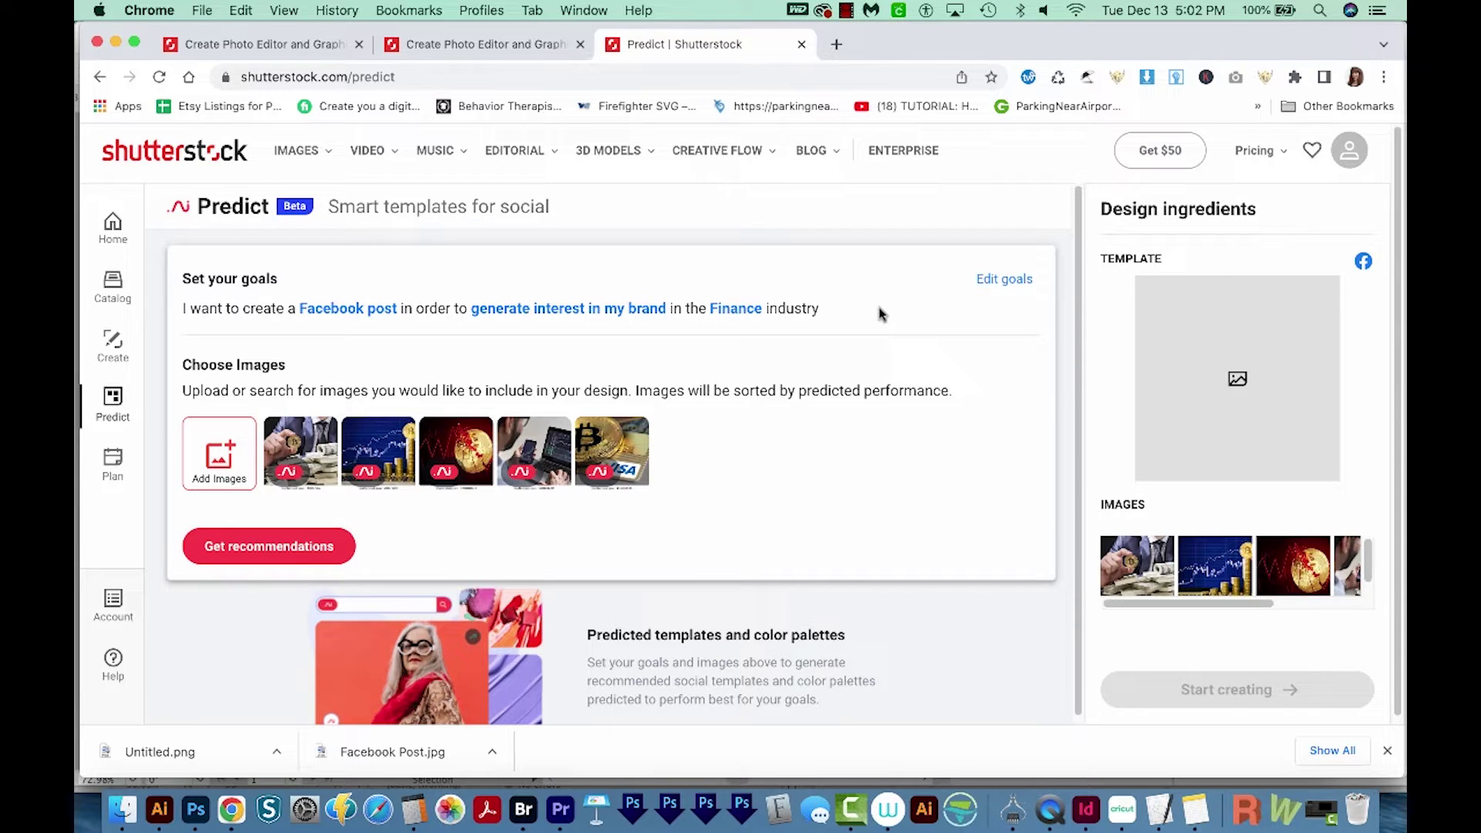
pyautogui.click(289, 547)
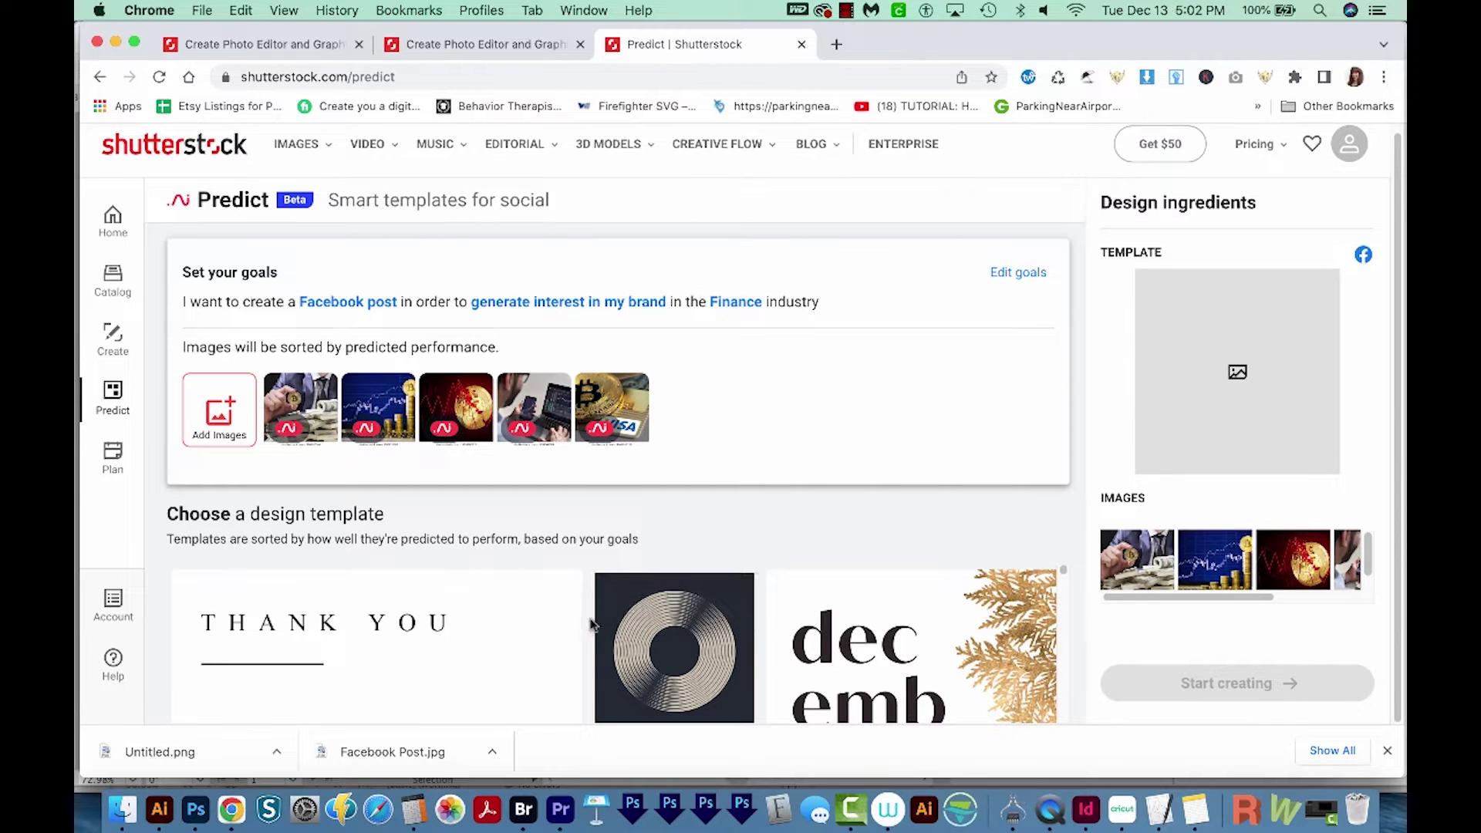
pyautogui.scroll(-1, 539, 629)
pyautogui.scroll(-2, 538, 628)
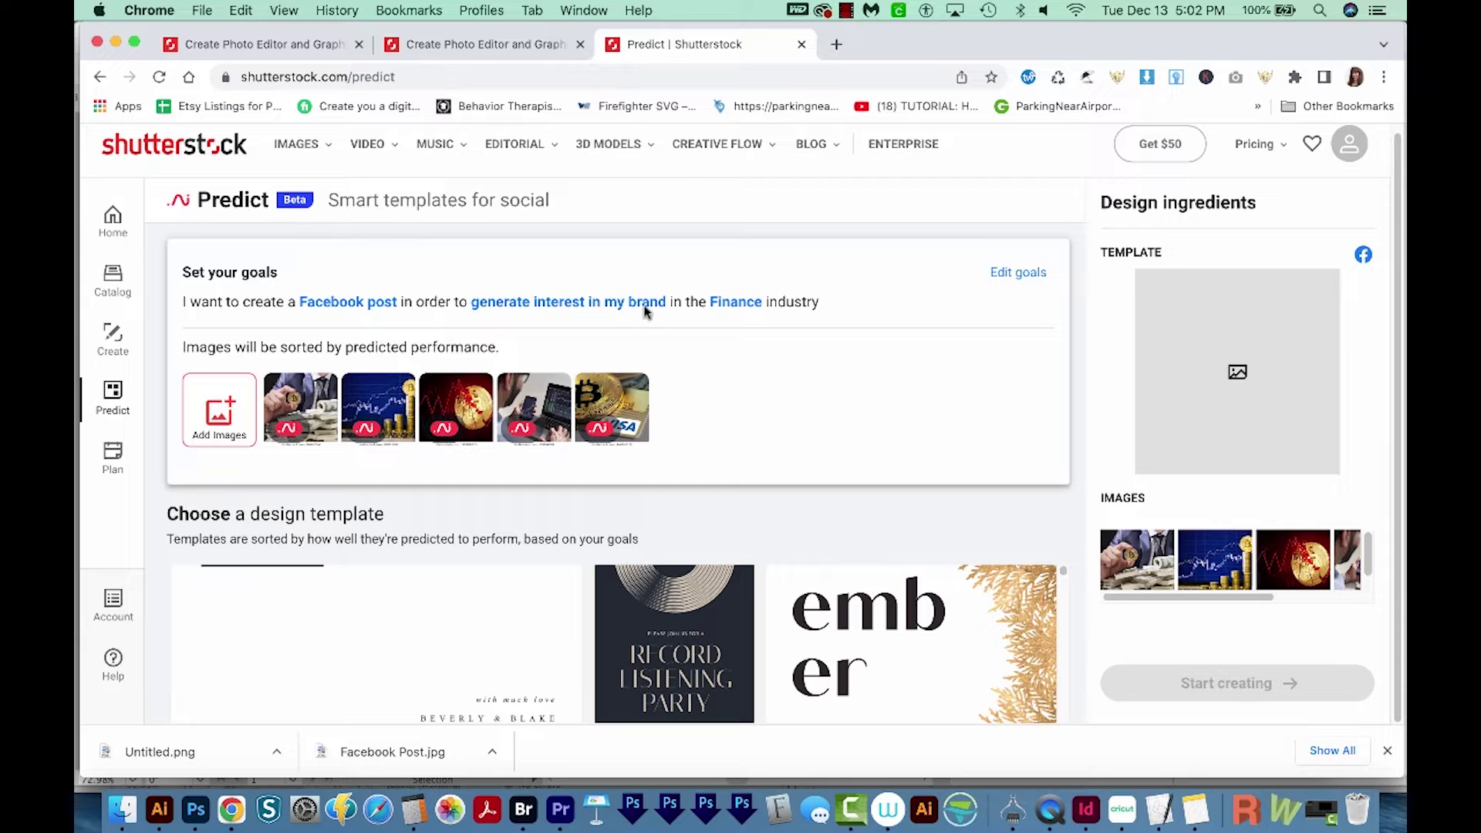
pyautogui.scroll(-5, 553, 622)
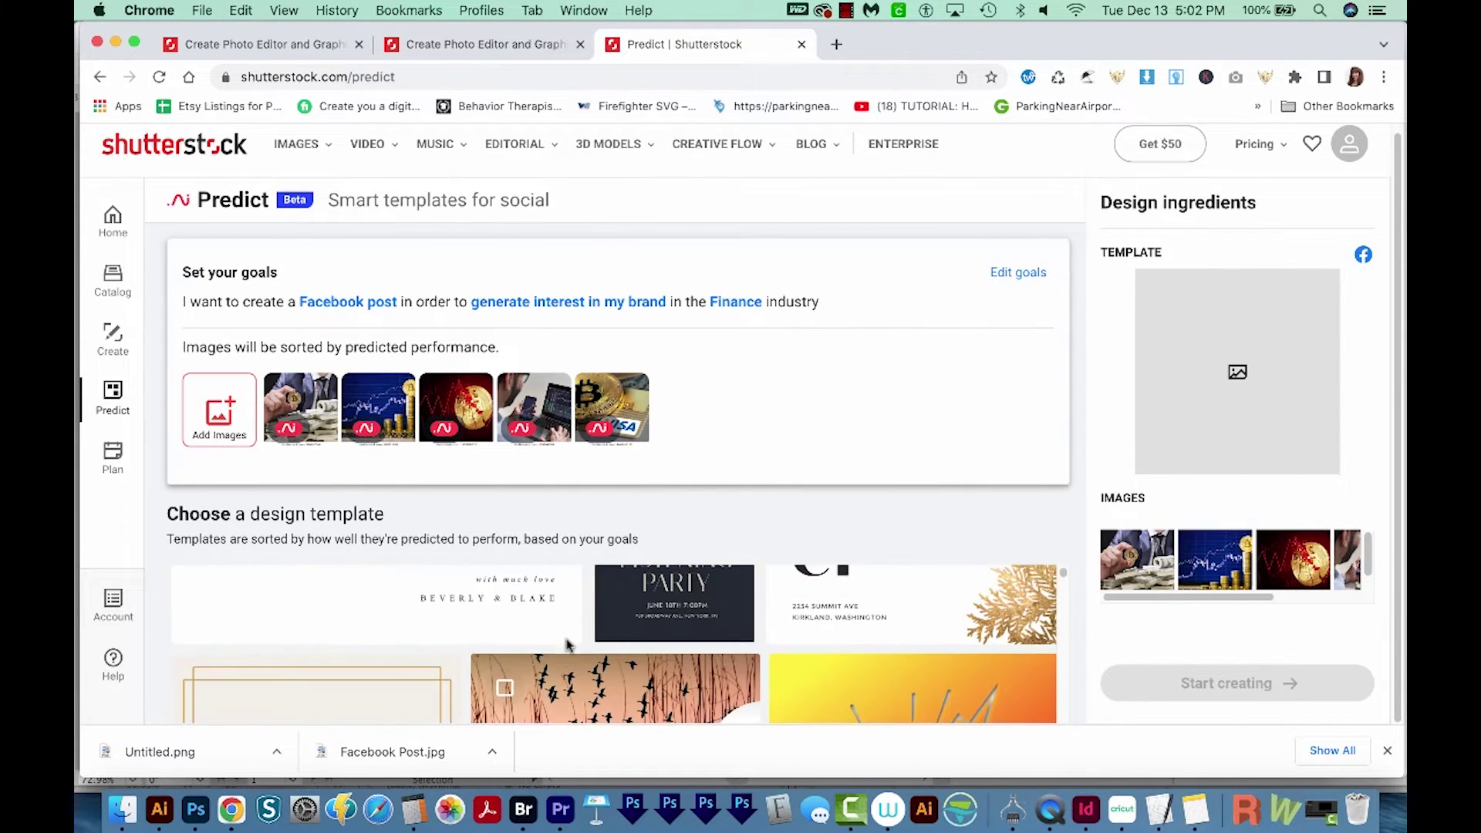
pyautogui.scroll(3, 567, 645)
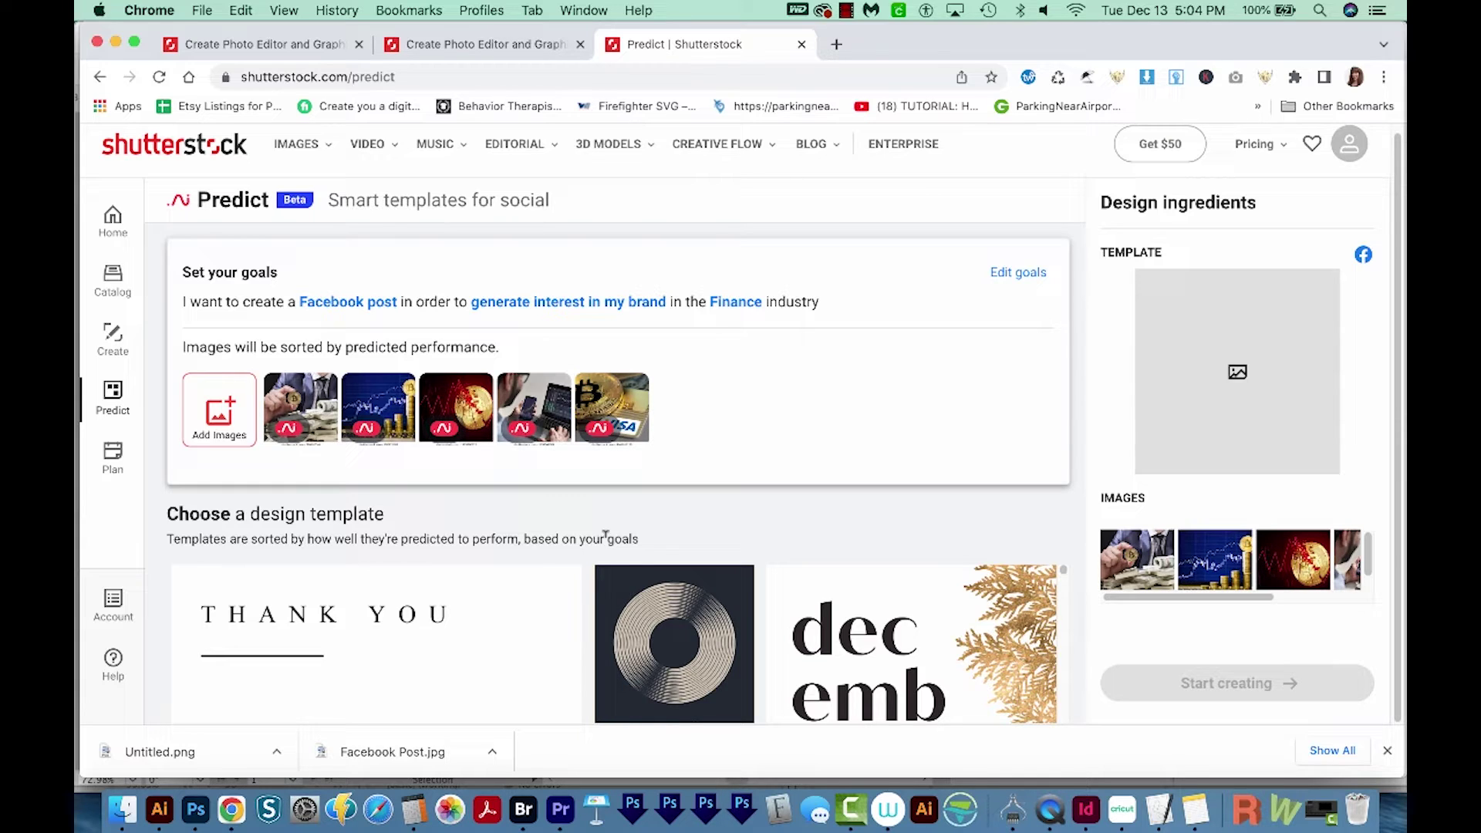
pyautogui.scroll(1, 605, 535)
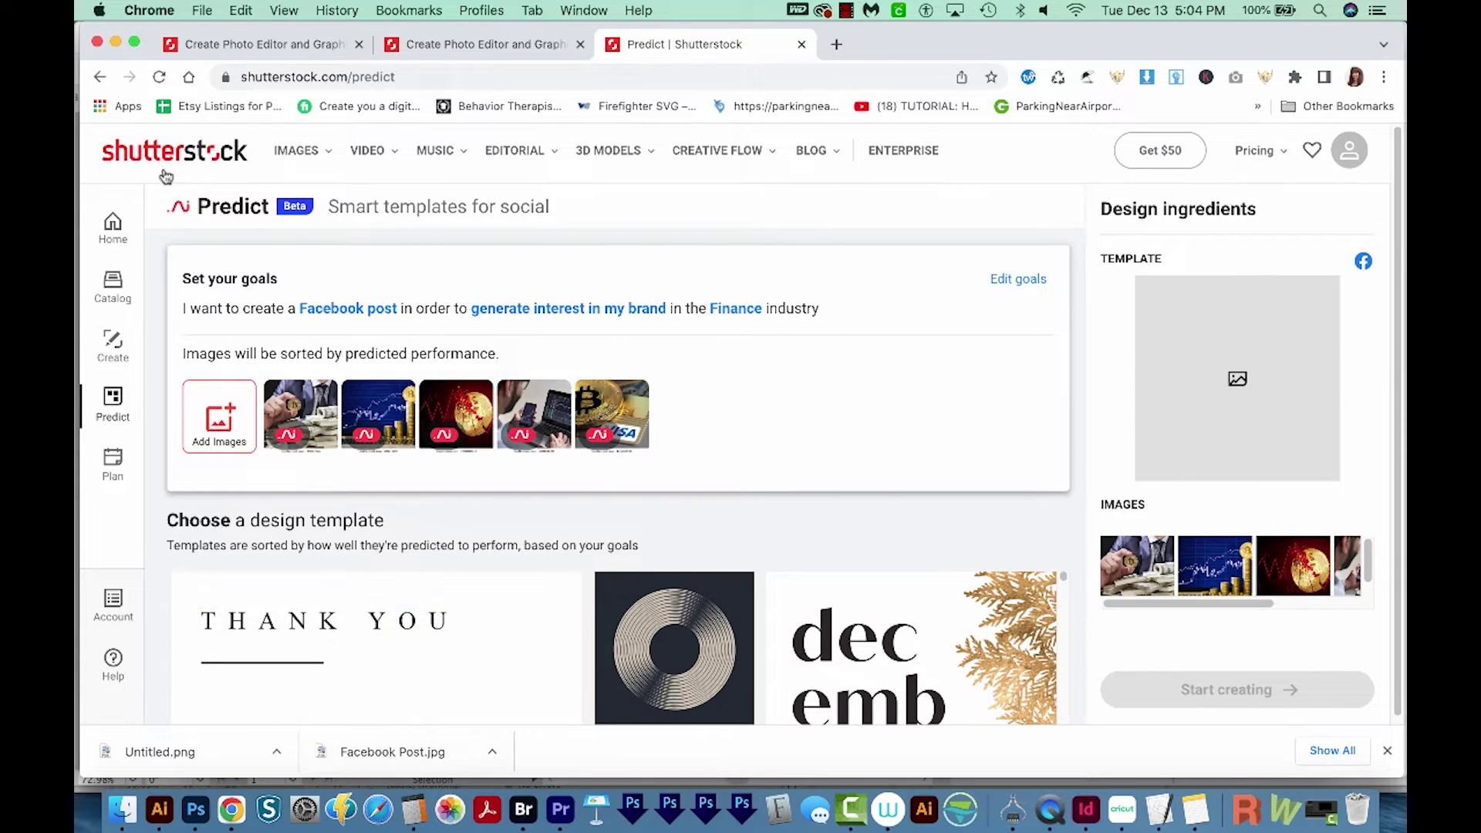
# Go to the Catalog page listing the saved design assets
pyautogui.click(111, 287)
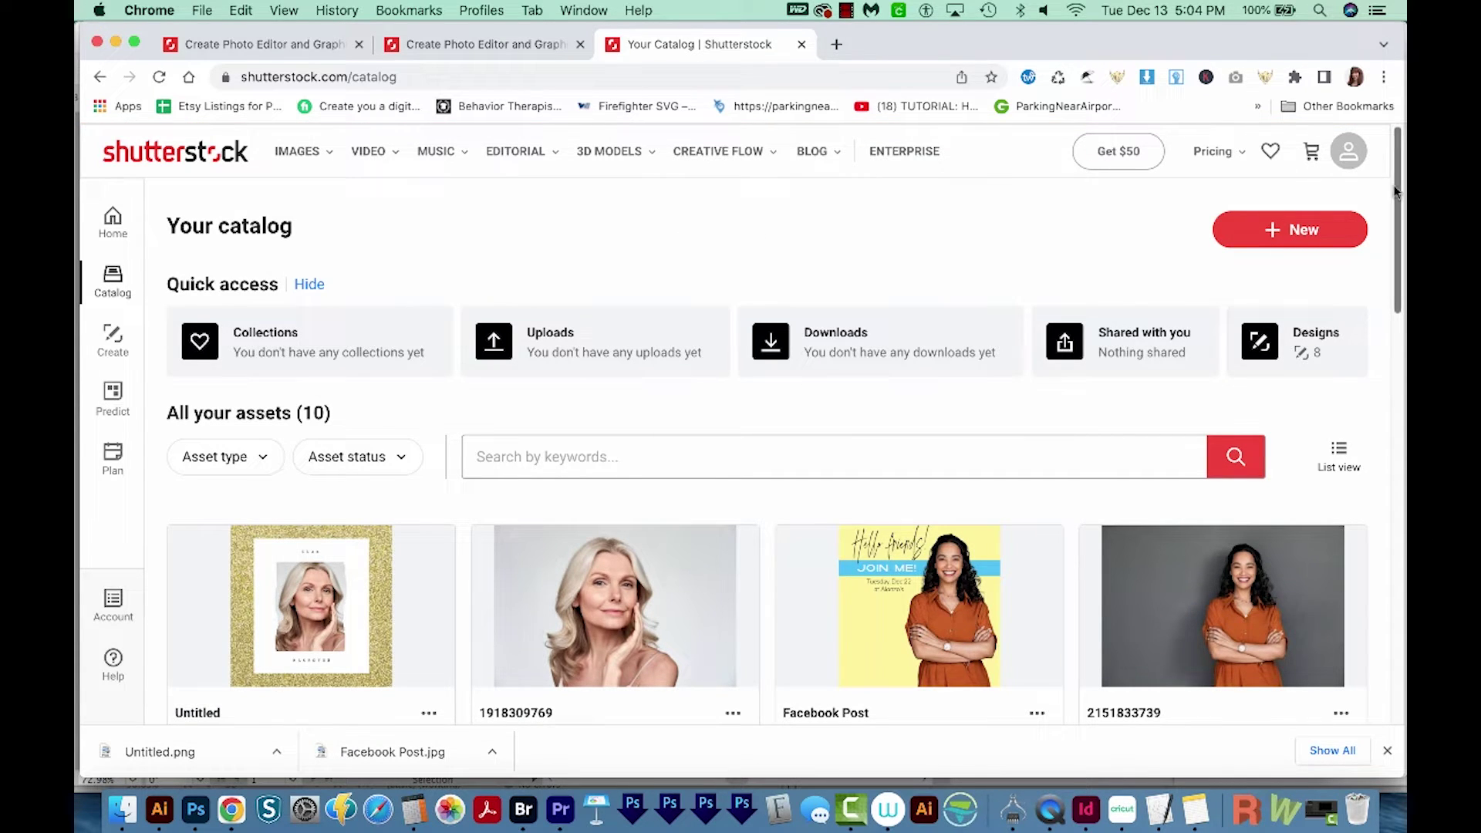
pyautogui.scroll(-4, 1378, 266)
pyautogui.scroll(-4, 1377, 266)
pyautogui.scroll(-2, 1377, 266)
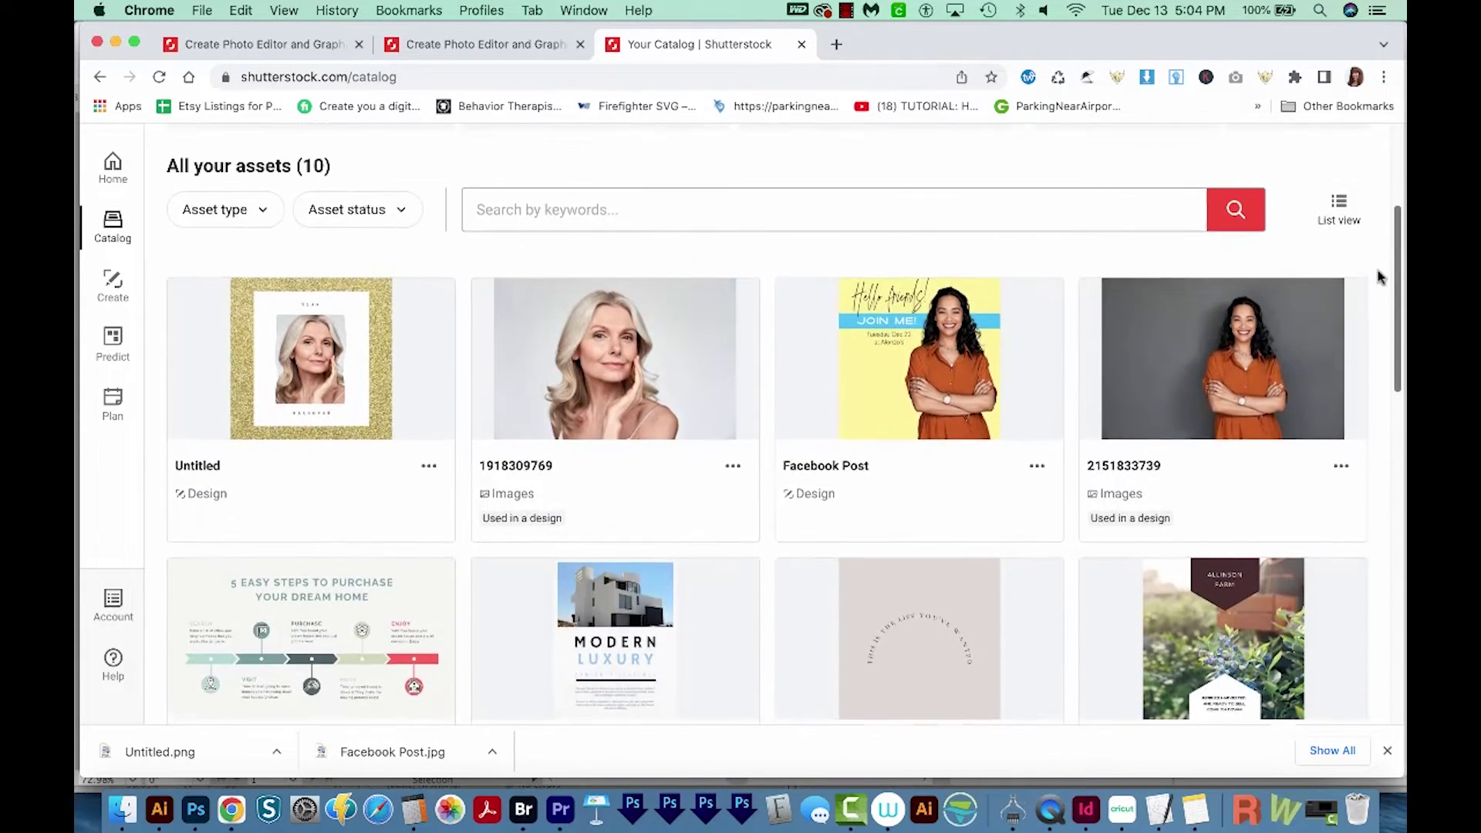
pyautogui.scroll(3, 1377, 267)
pyautogui.scroll(4, 1377, 266)
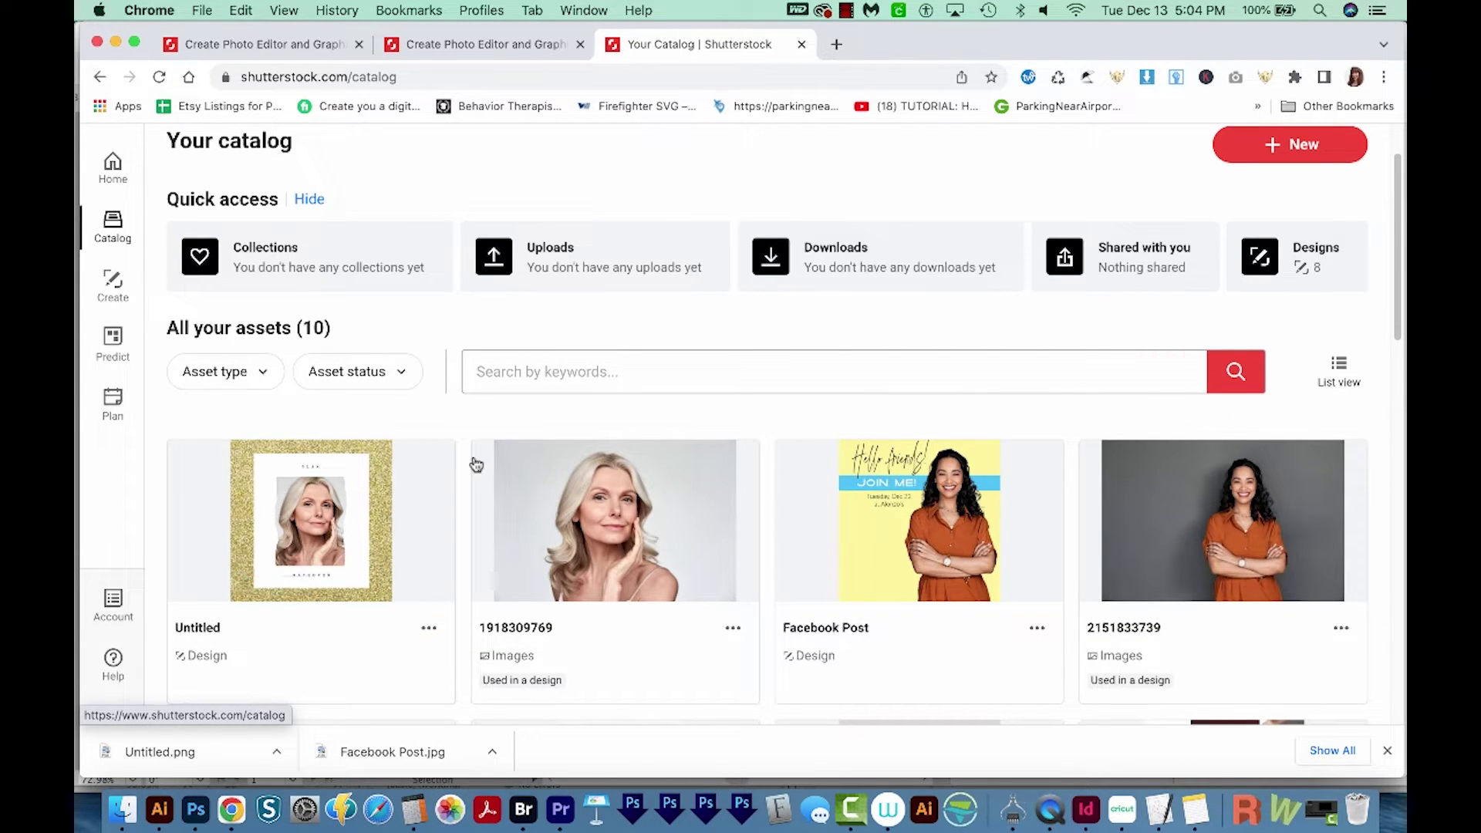
pyautogui.moveTo(311, 521)
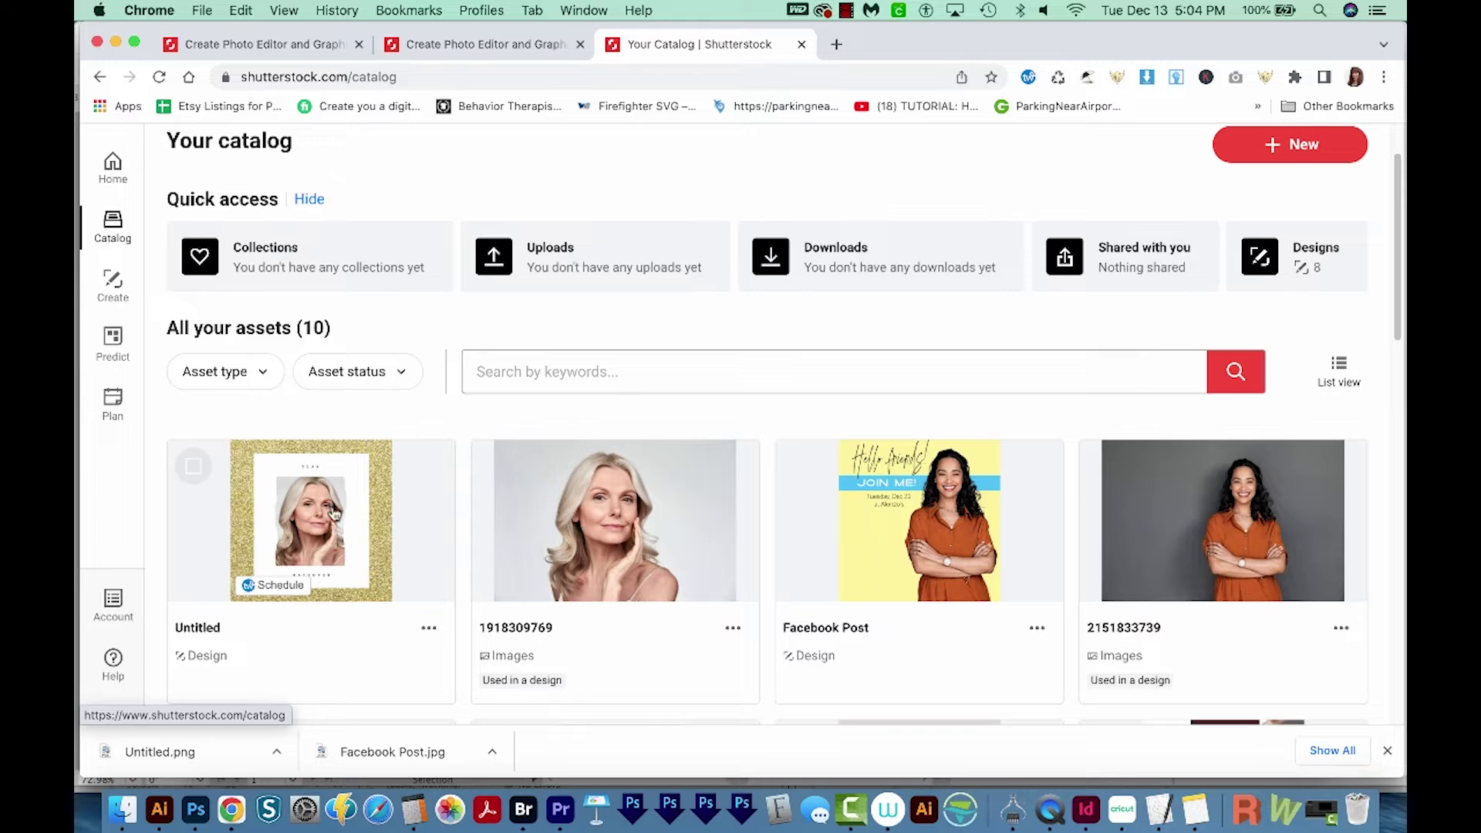
# Reopen the Untitled GLAM MAKEOVER design in the editor with Smart resize options showing
pyautogui.click(367, 533)
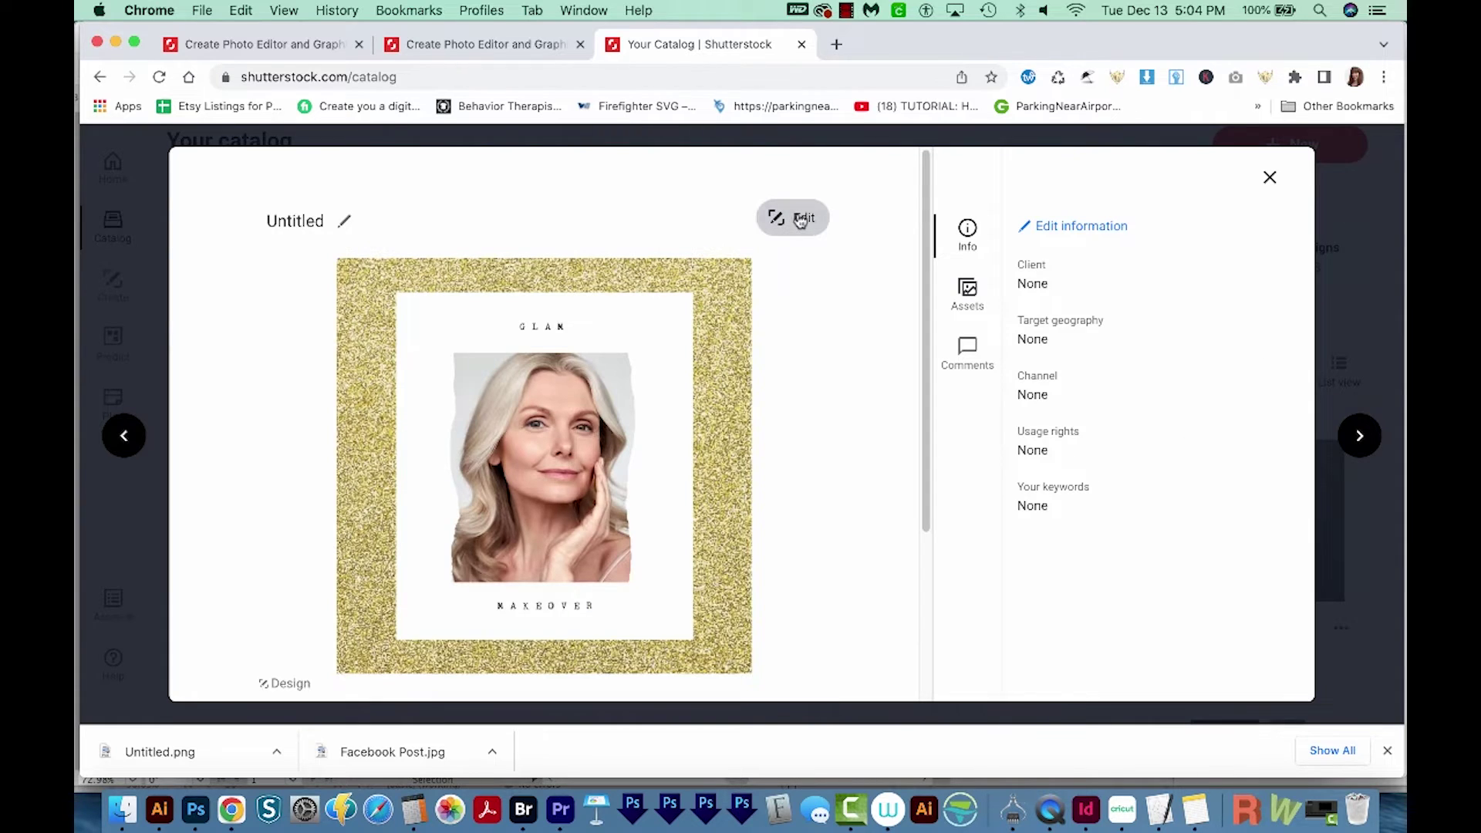
pyautogui.click(792, 217)
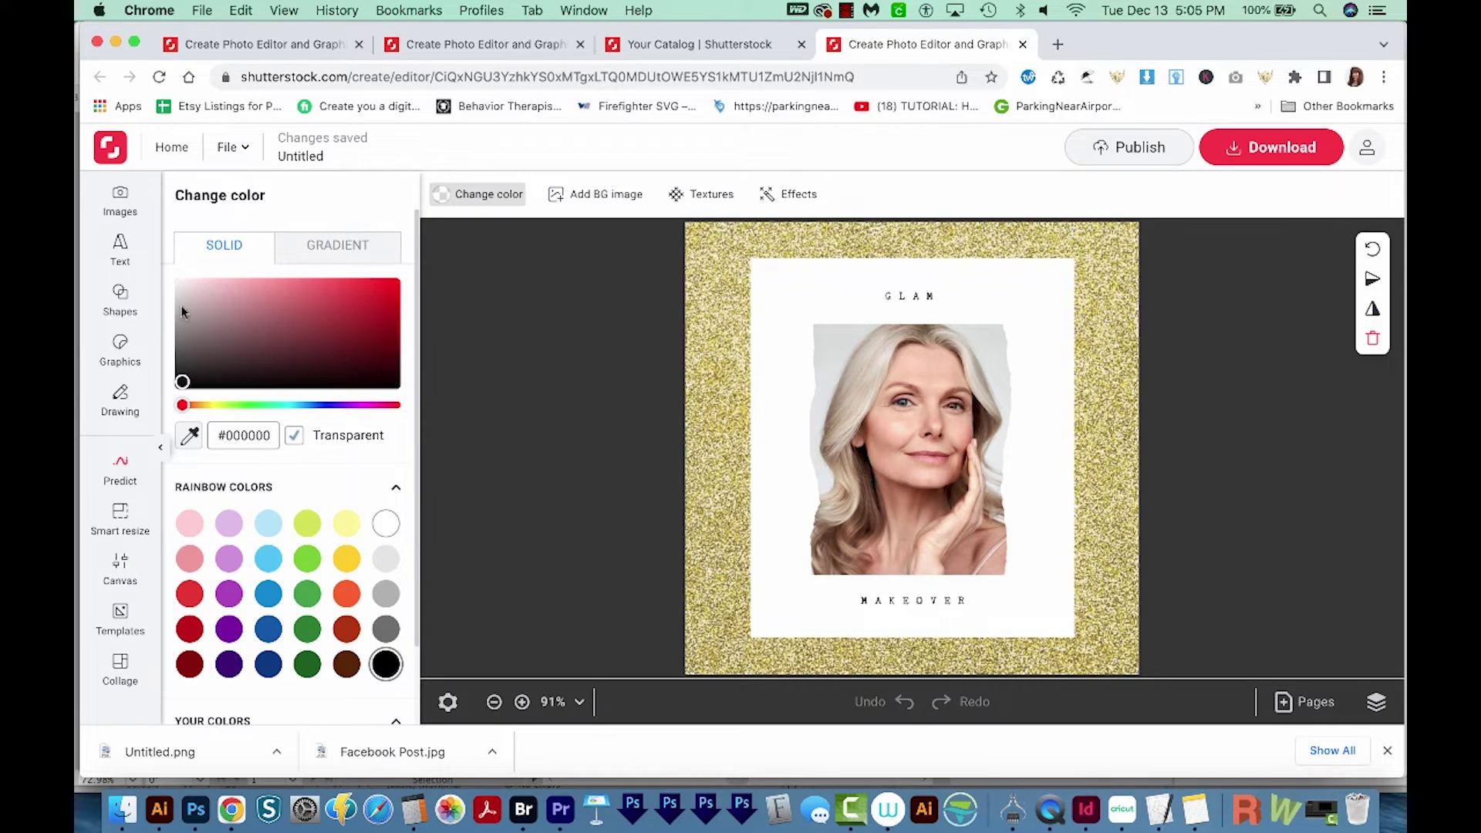
pyautogui.click(118, 519)
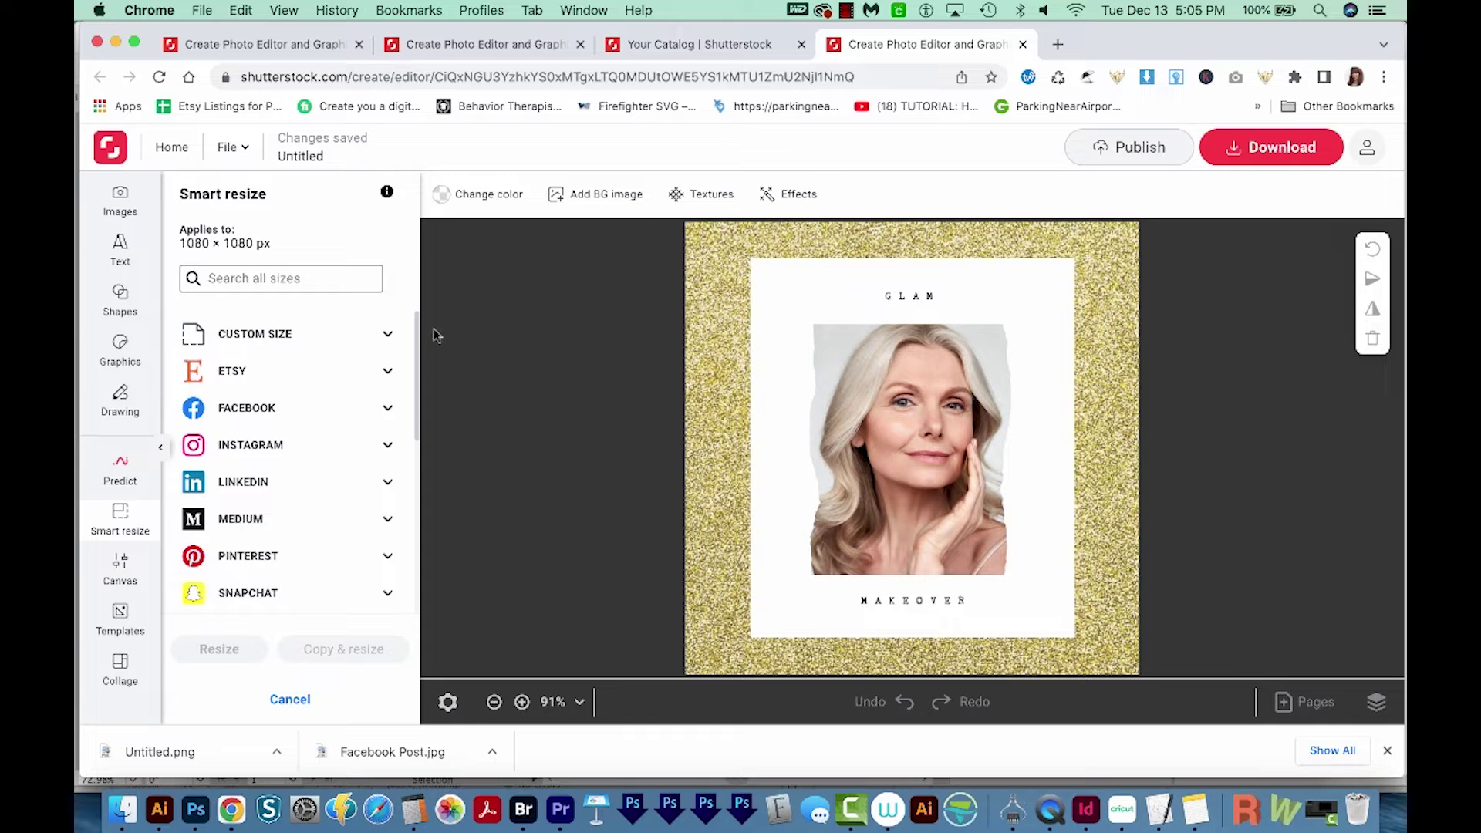
# Make a Facebook Event Cover (1200 × 628) resized copy and continue editing it
pyautogui.click(387, 414)
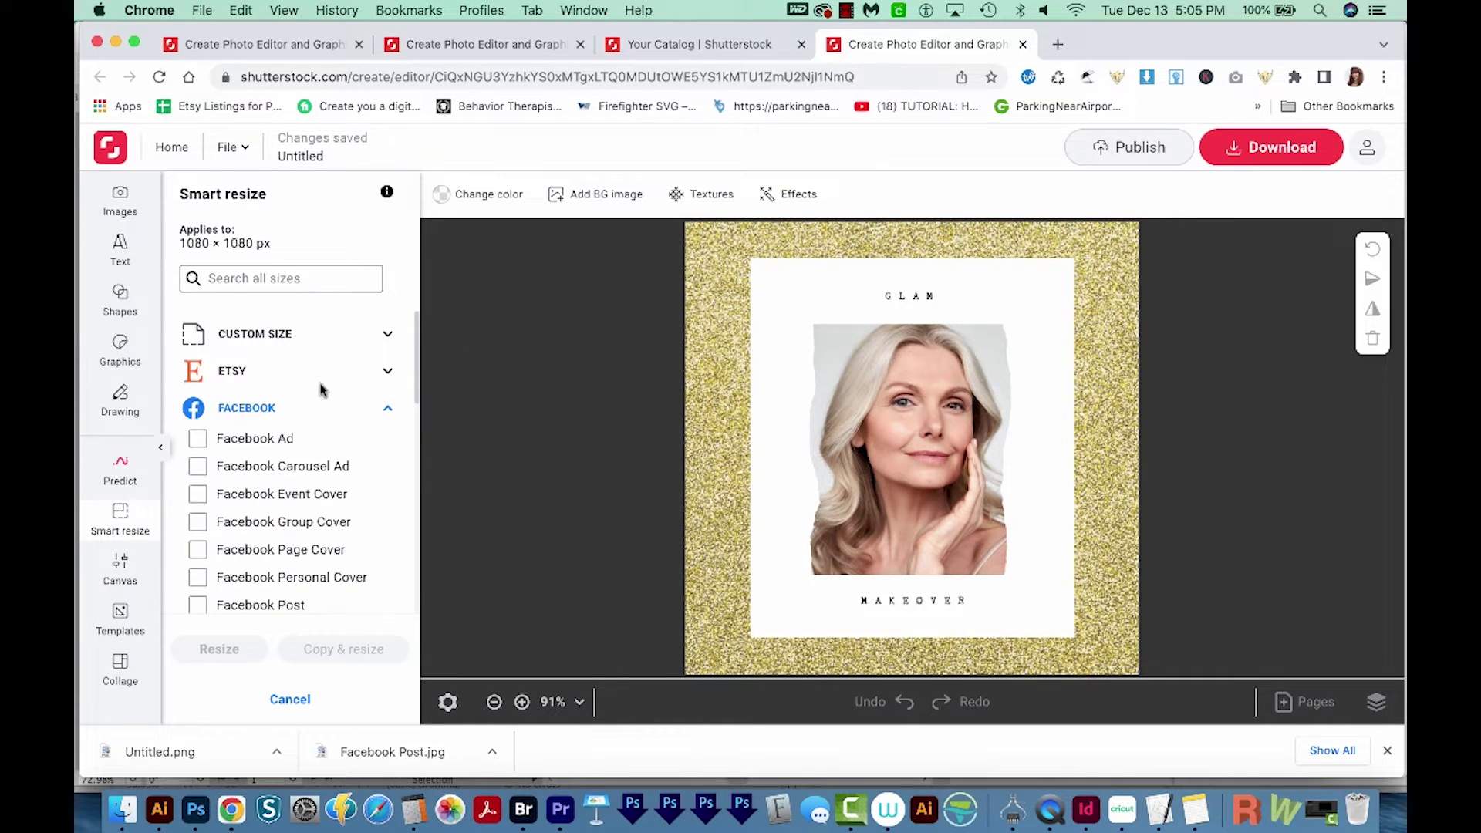
pyautogui.click(198, 495)
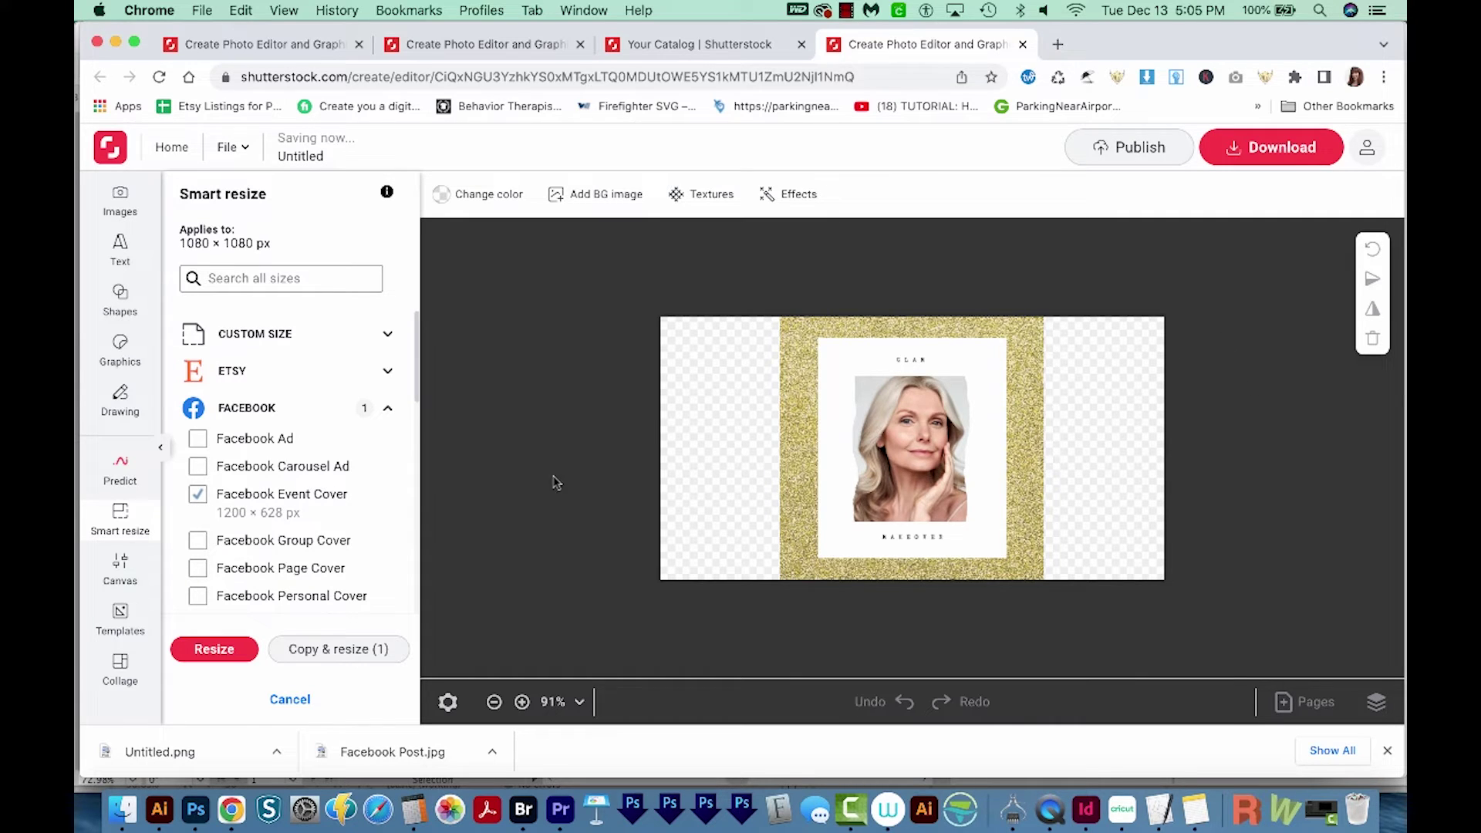
pyautogui.click(338, 649)
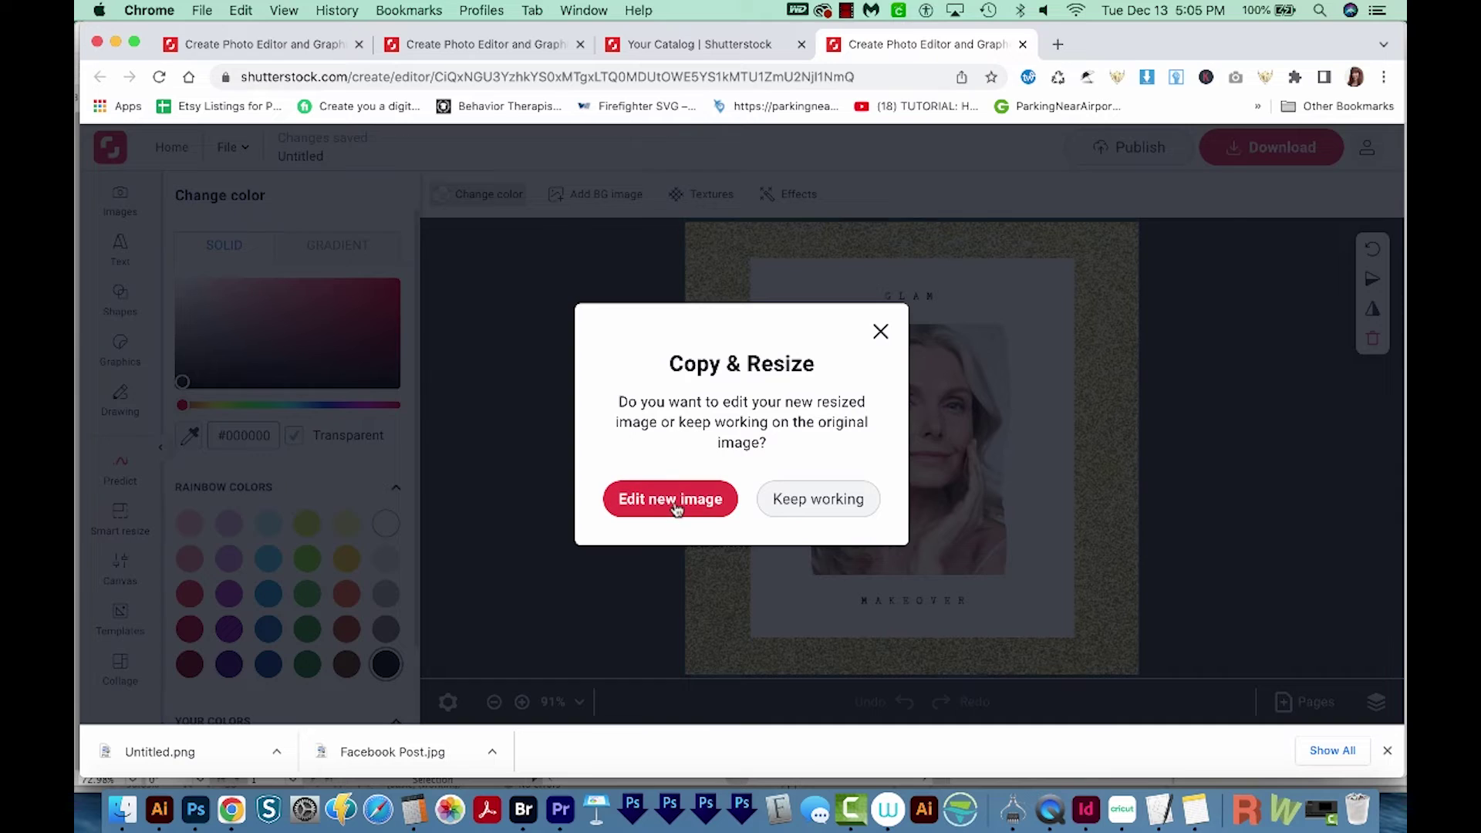
pyautogui.click(670, 502)
# Stretch the glitter background to fill the wide canvas, then return to Smart resize
pyautogui.click(1041, 330)
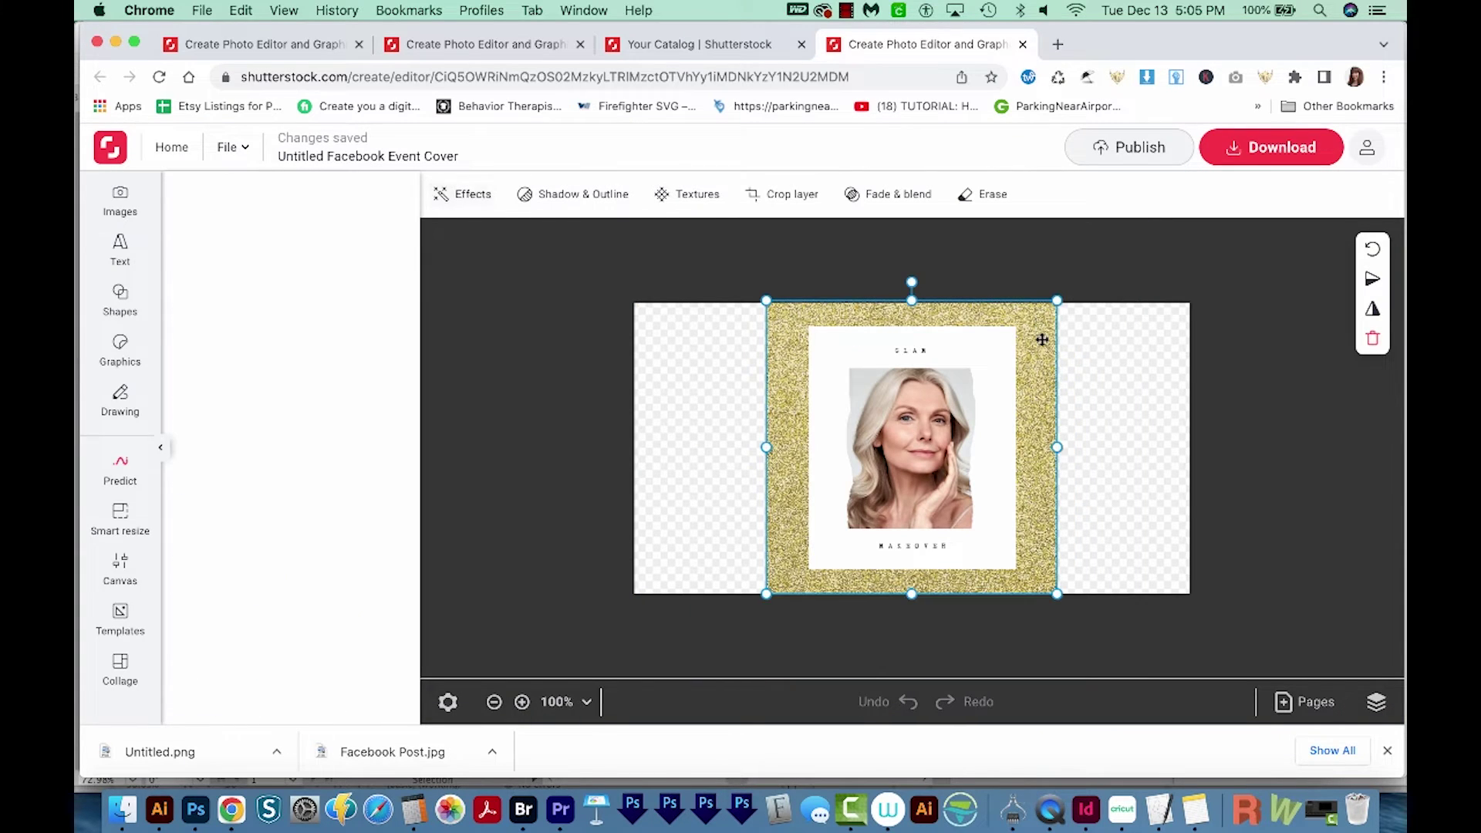
pyautogui.moveTo(1058, 450); pyautogui.dragTo(1204, 462)
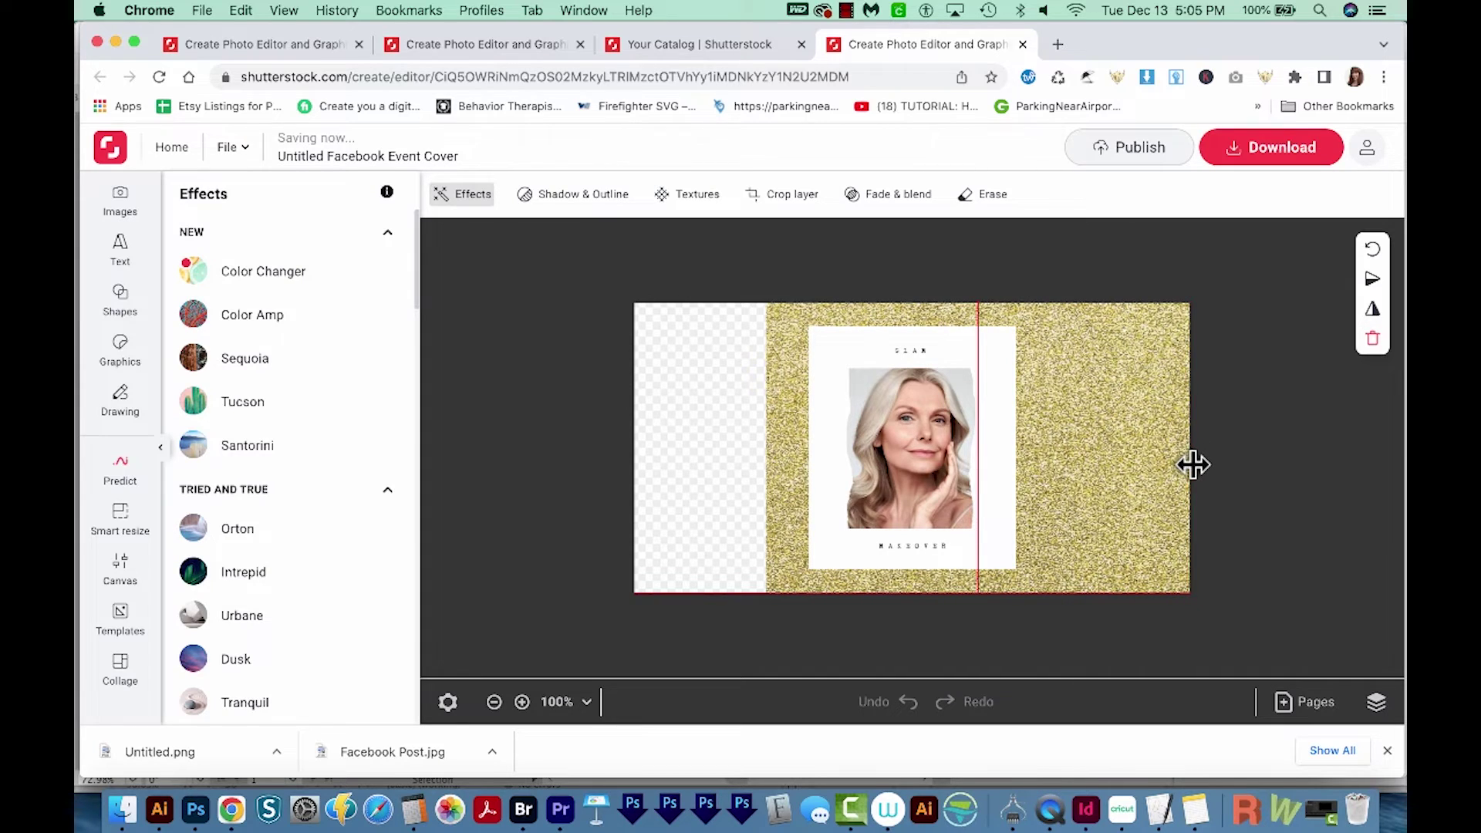
pyautogui.click(1295, 410)
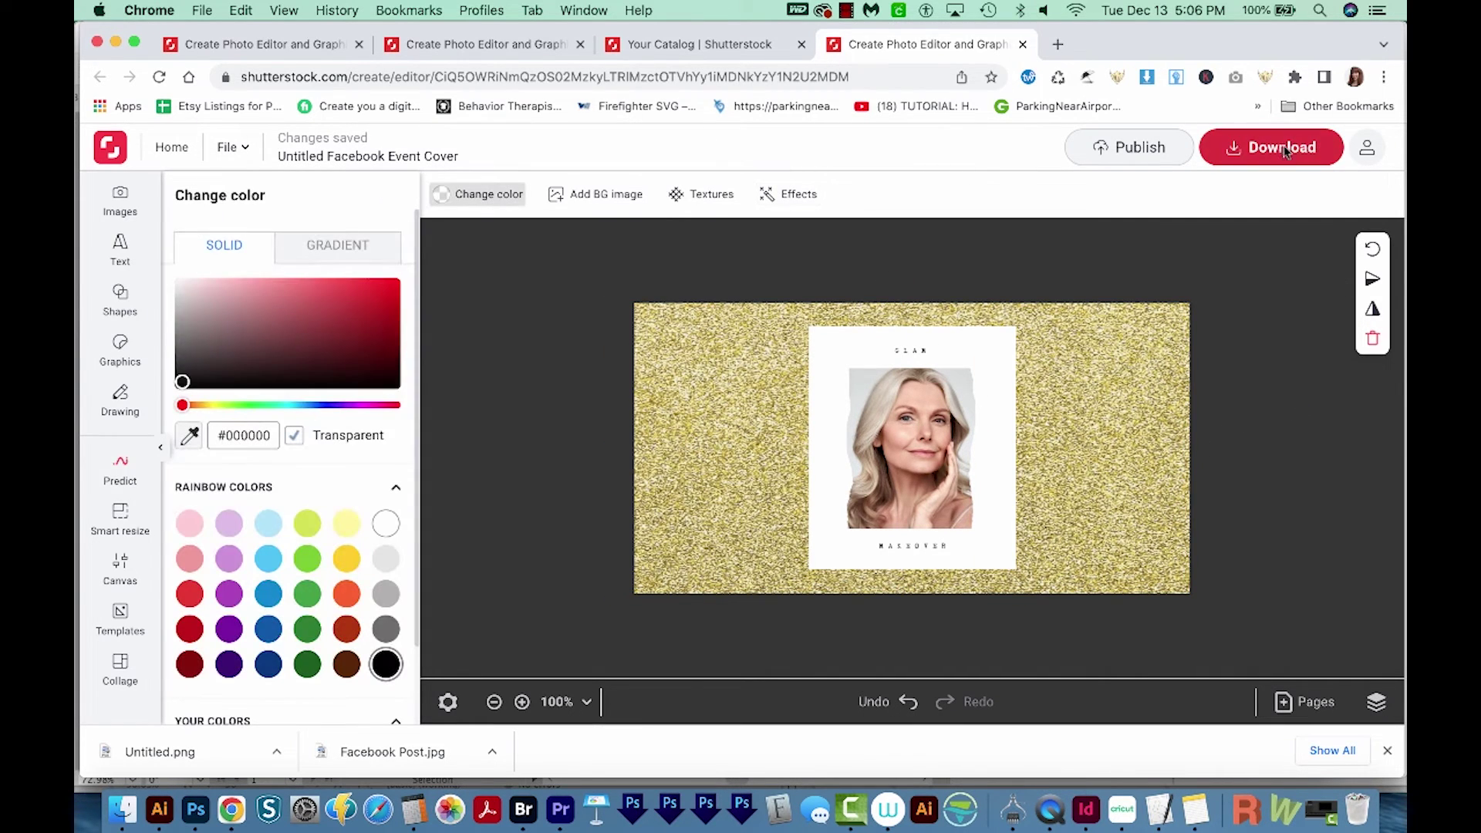
pyautogui.click(119, 519)
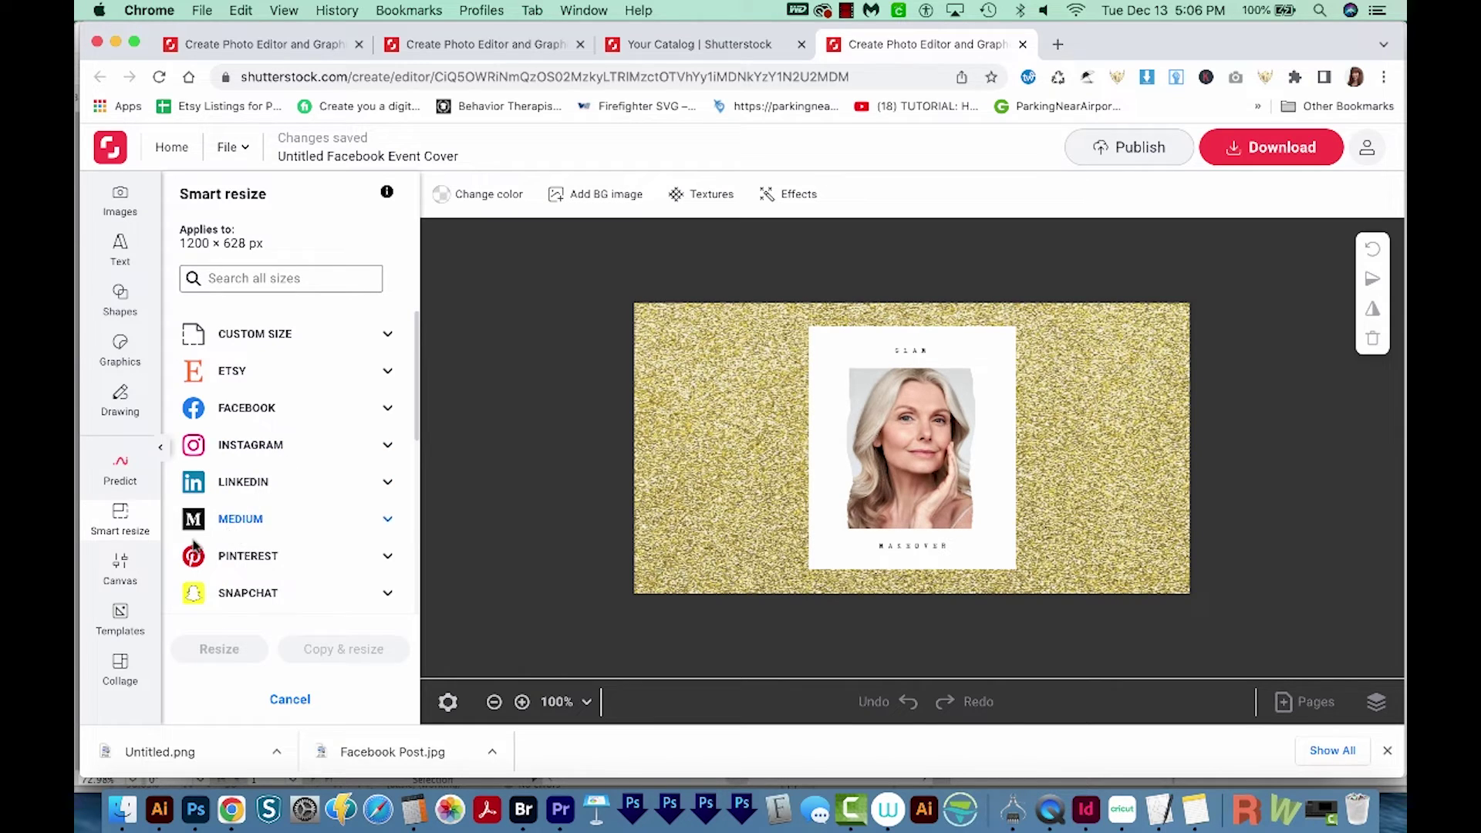
# Make a Pinterest Pin (1000 × 1500) copy and reorder the photo layer in Layers
pyautogui.click(247, 555)
pyautogui.scroll(-3, 307, 594)
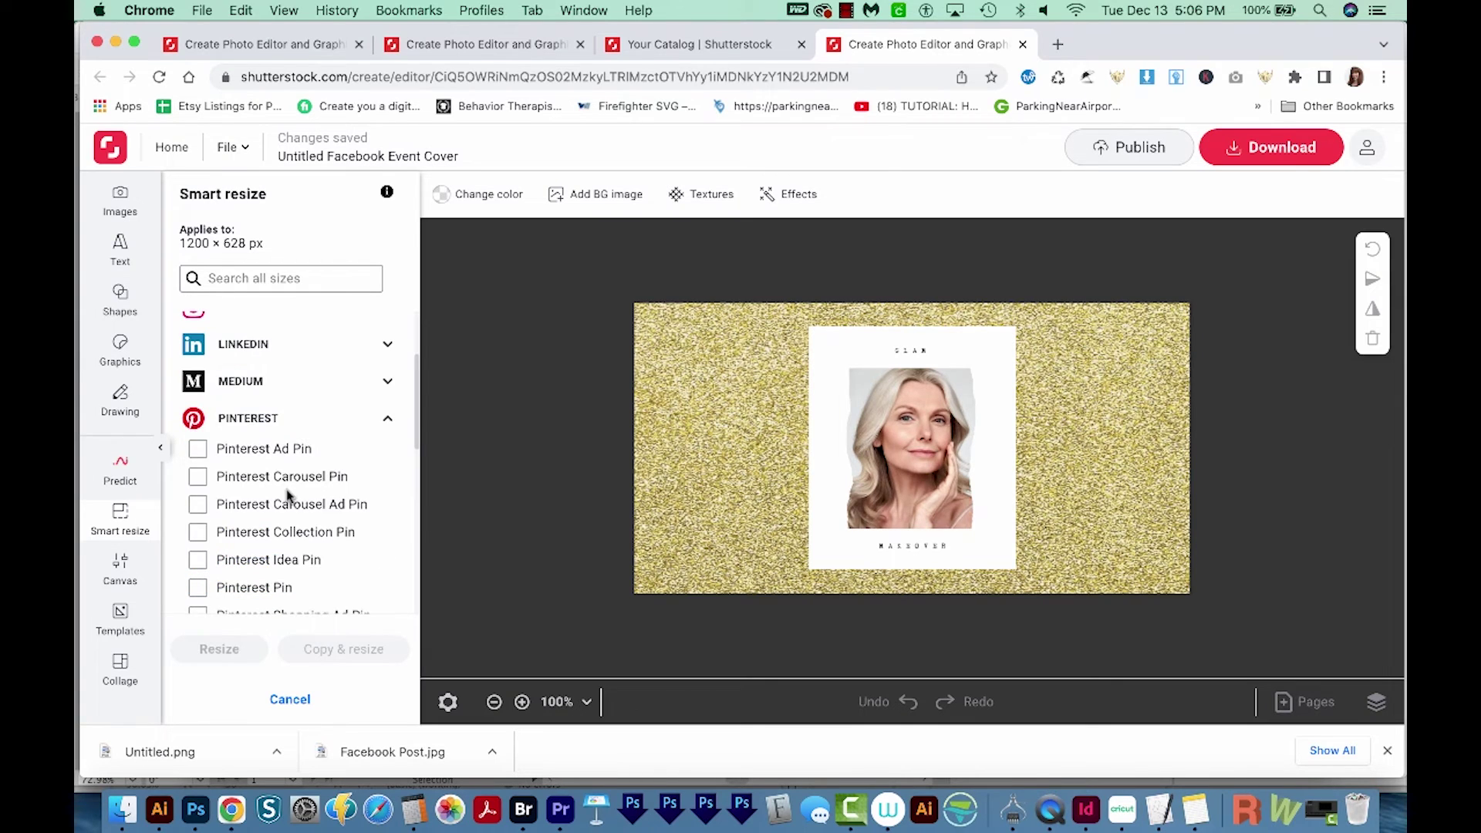
pyautogui.click(197, 588)
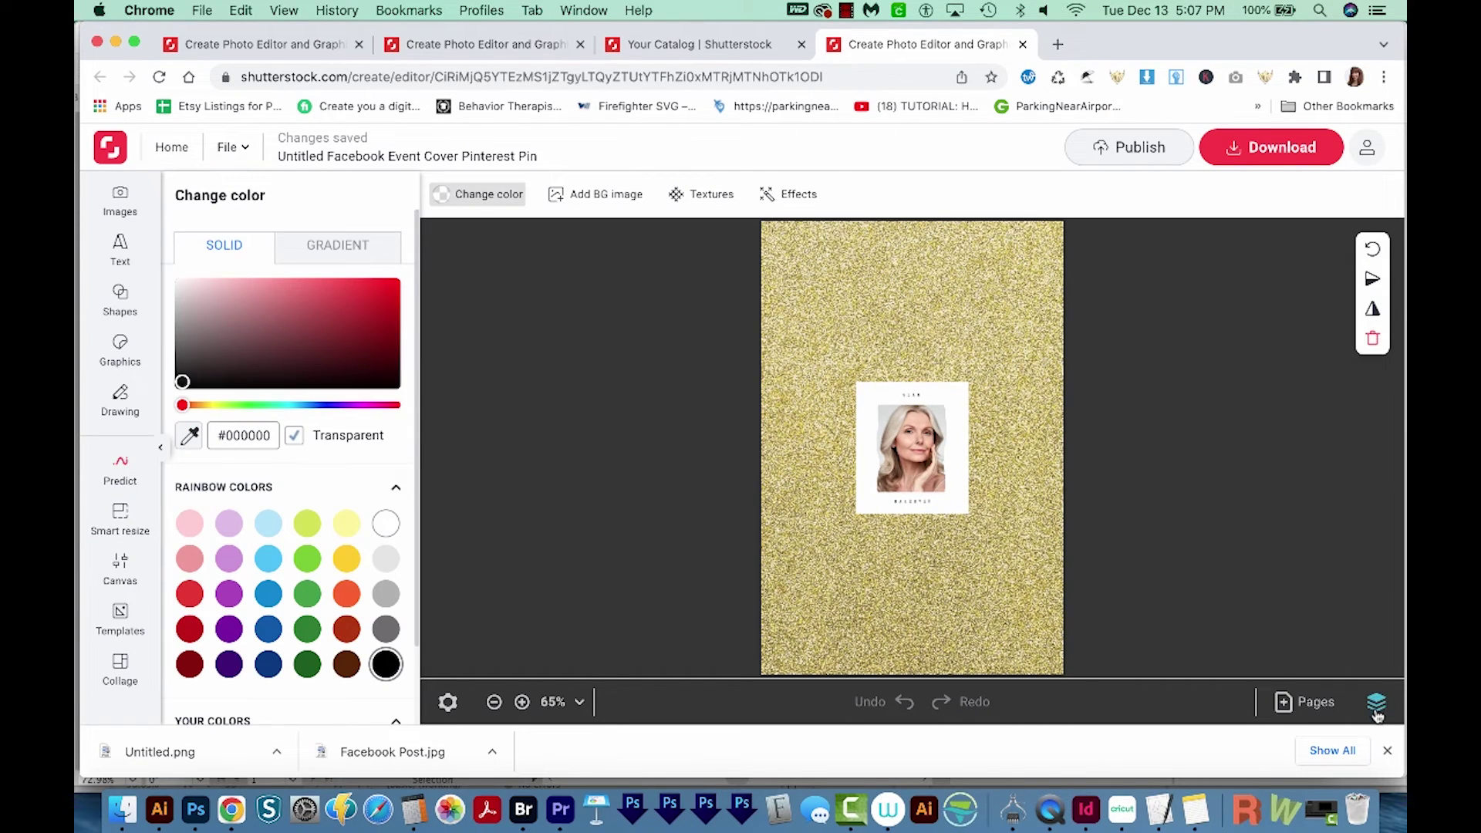
pyautogui.click(1376, 702)
pyautogui.click(1343, 630)
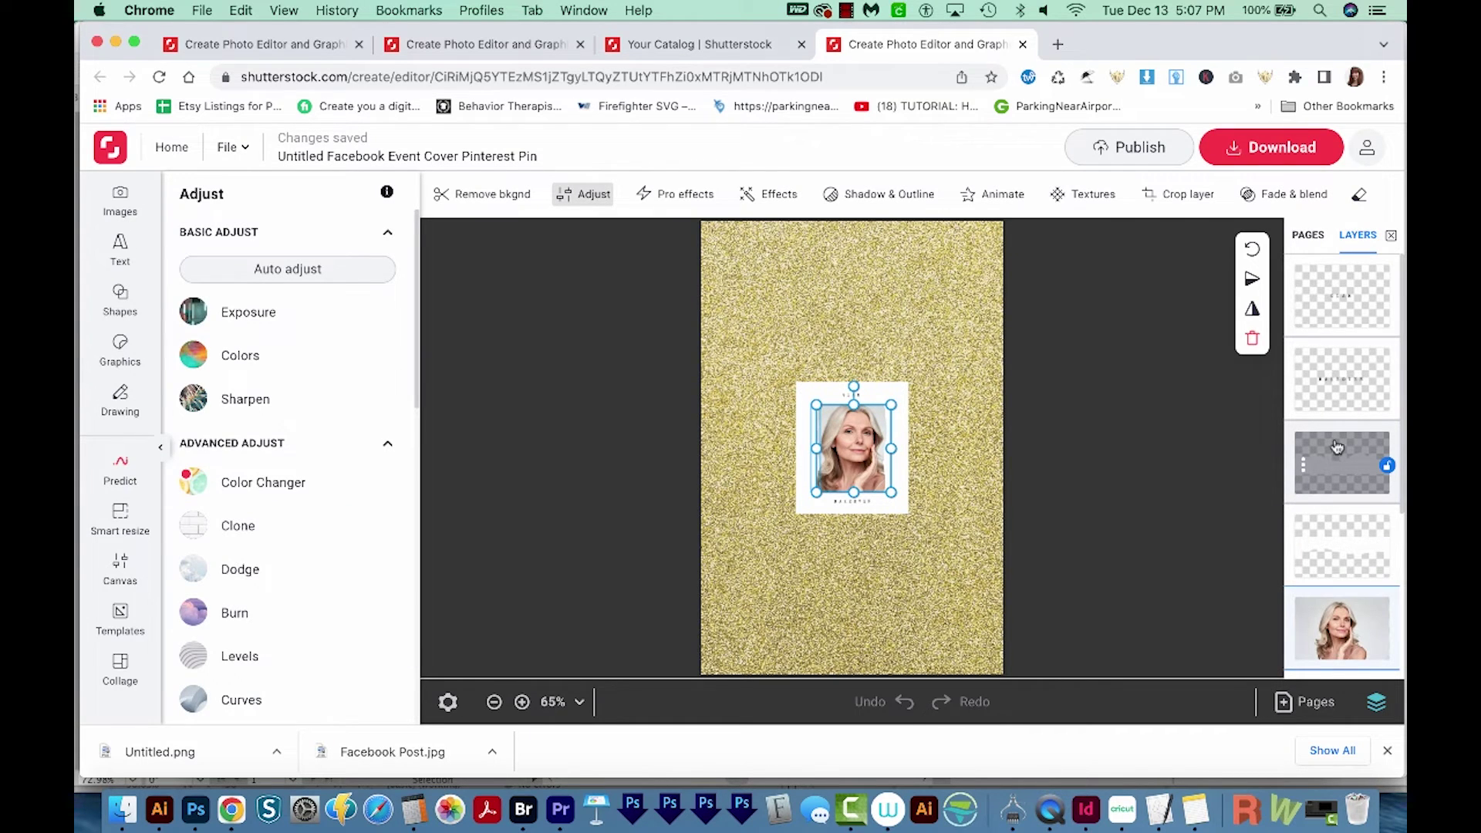
pyautogui.moveTo(1342, 310); pyautogui.dragTo(1333, 343)
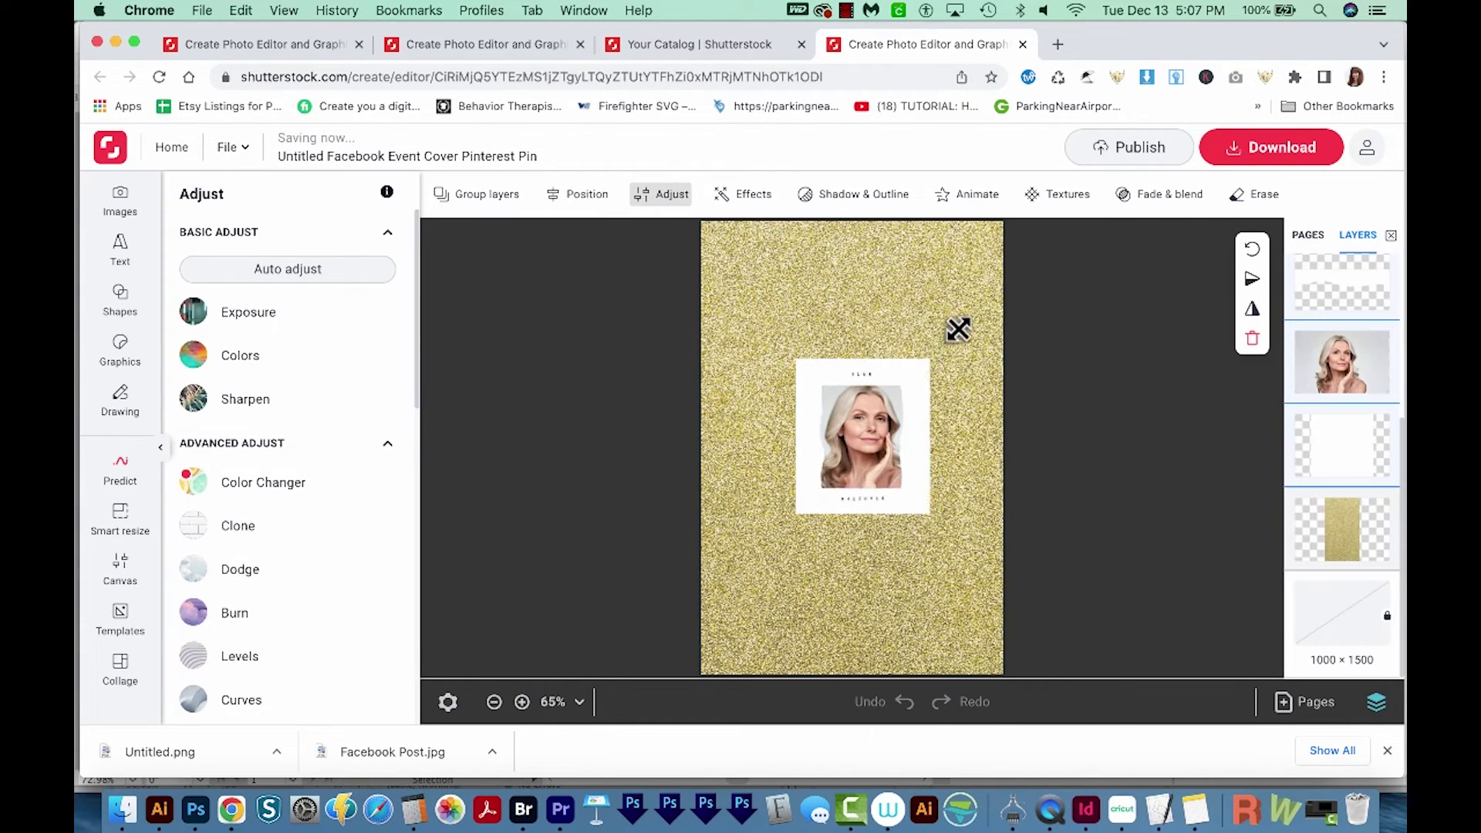
# Enlarge the white photo card and centre it on the glitter background
pyautogui.moveTo(989, 306); pyautogui.dragTo(1032, 255)
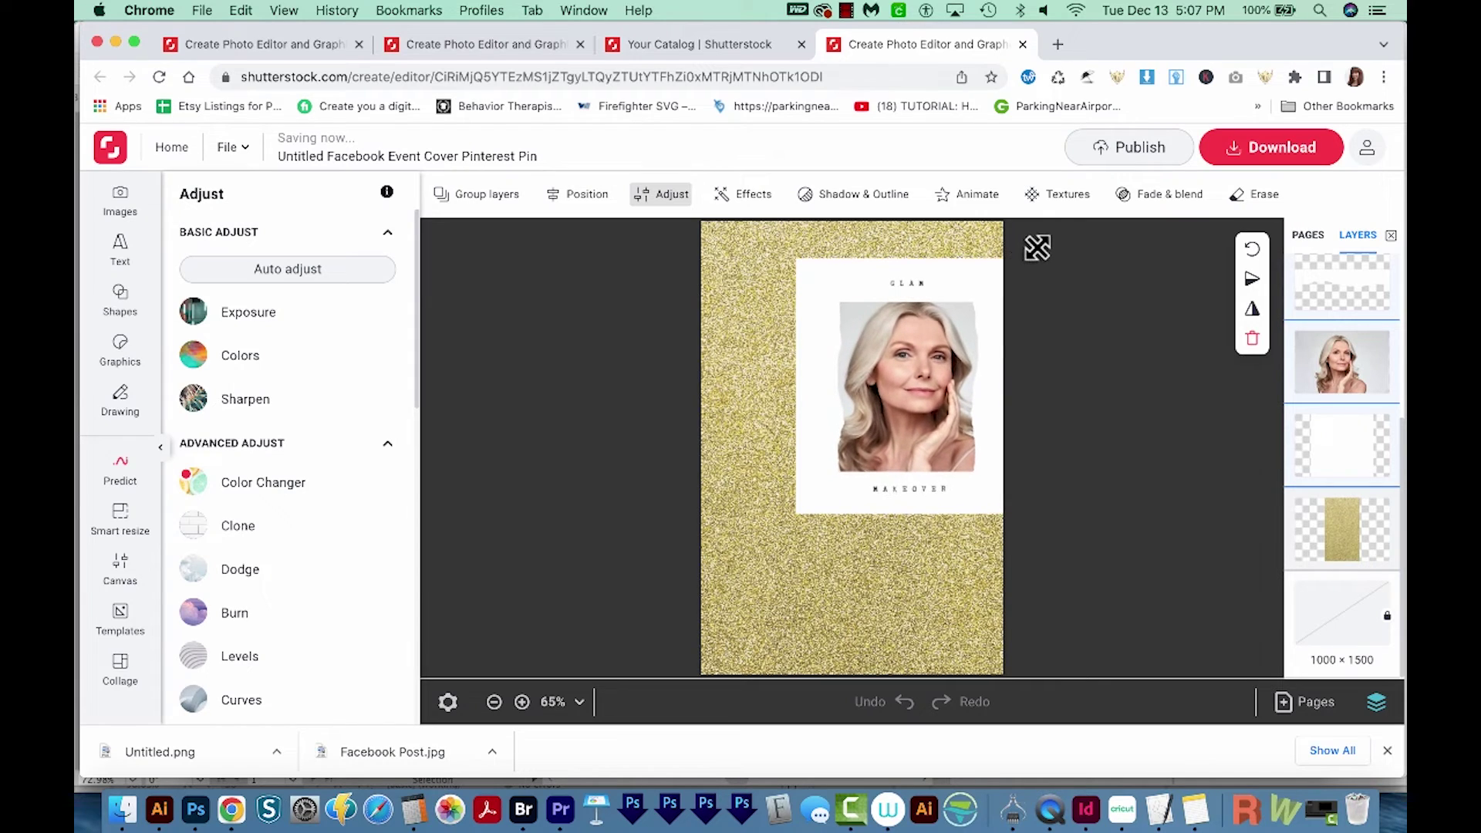
pyautogui.moveTo(1031, 255); pyautogui.dragTo(973, 293)
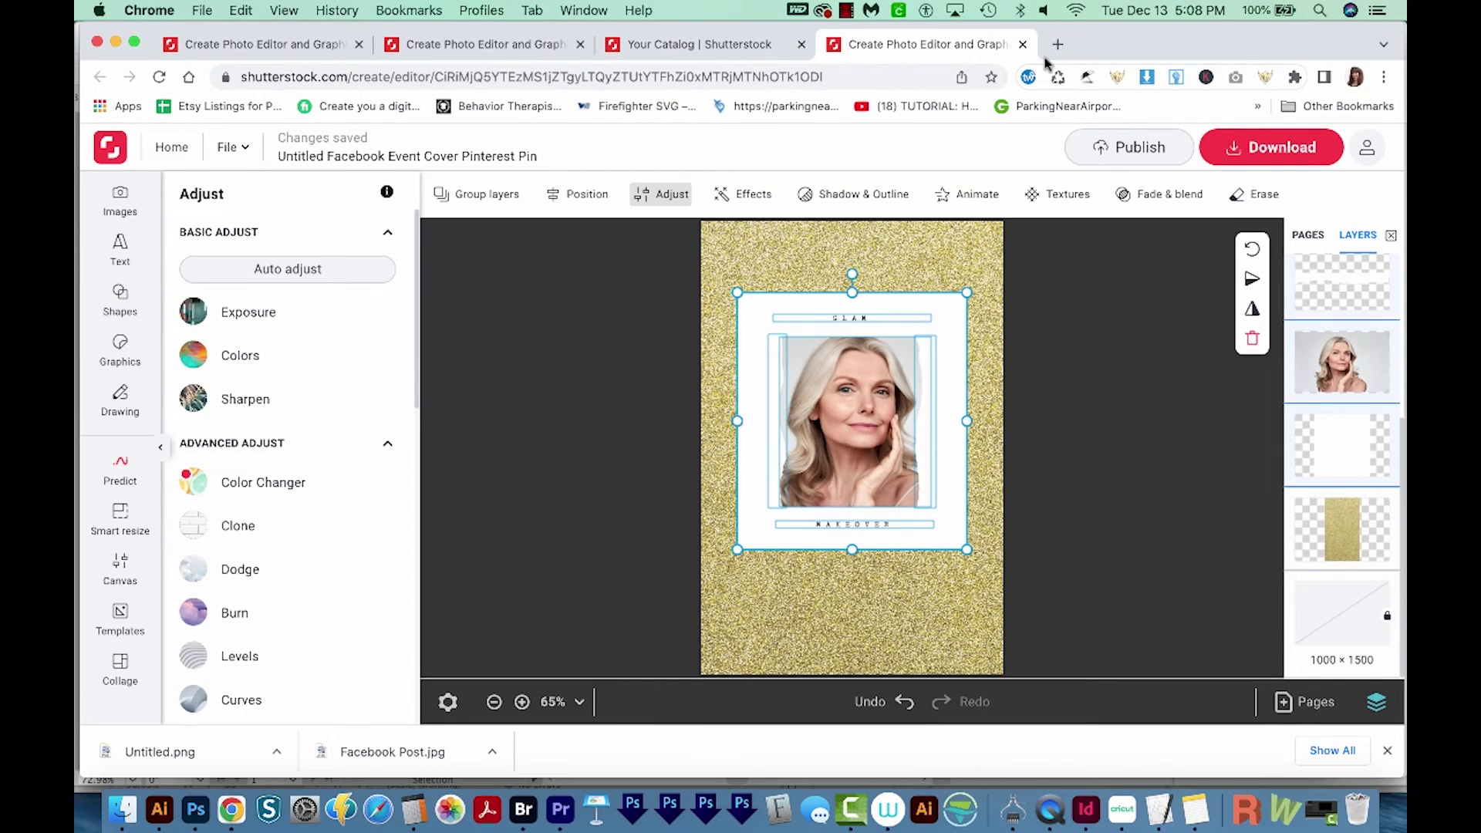
pyautogui.click(1057, 45)
pyautogui.write('SHUTTE')
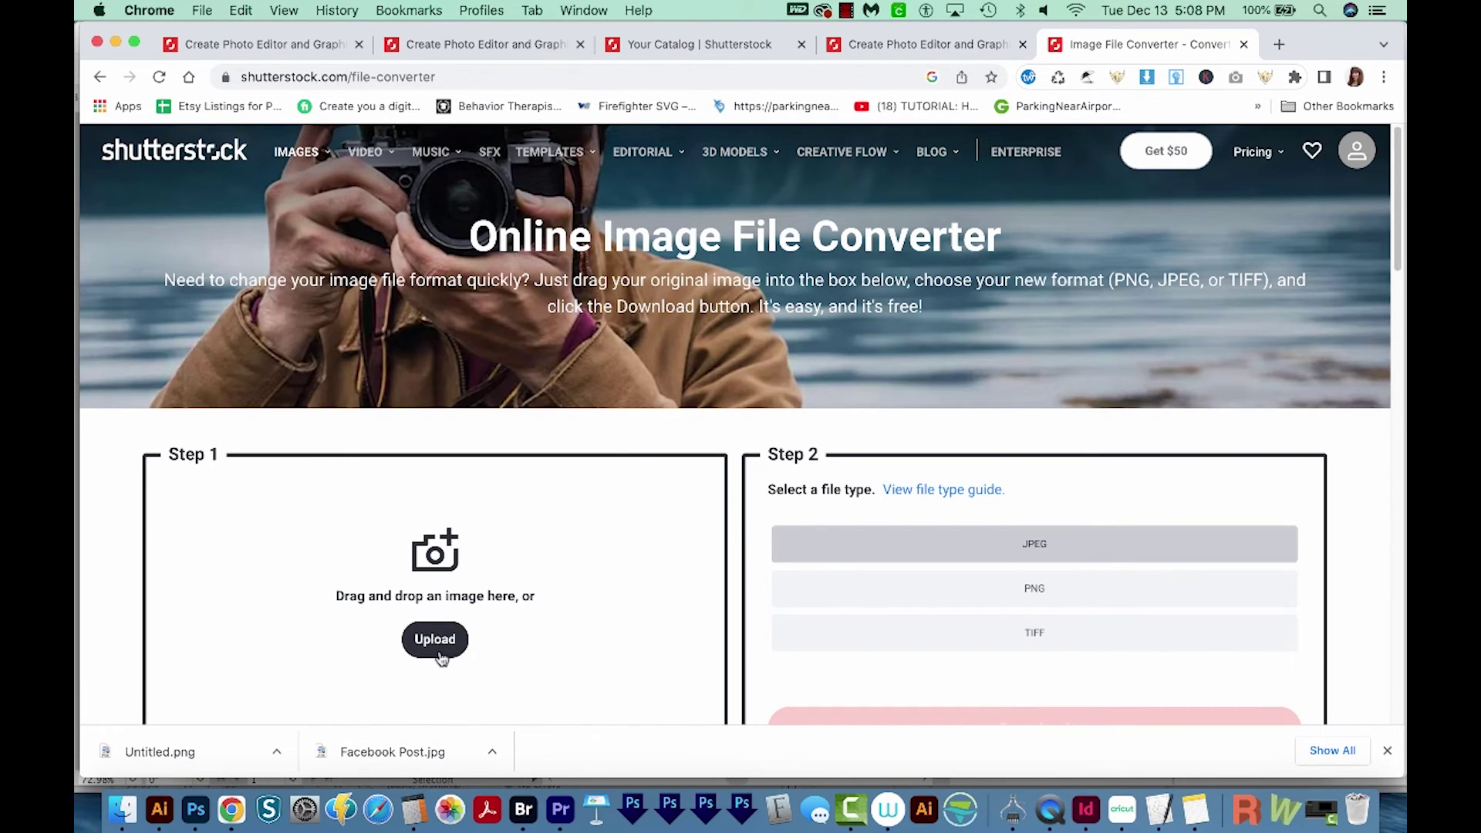
pyautogui.scroll(-3, 1065, 544)
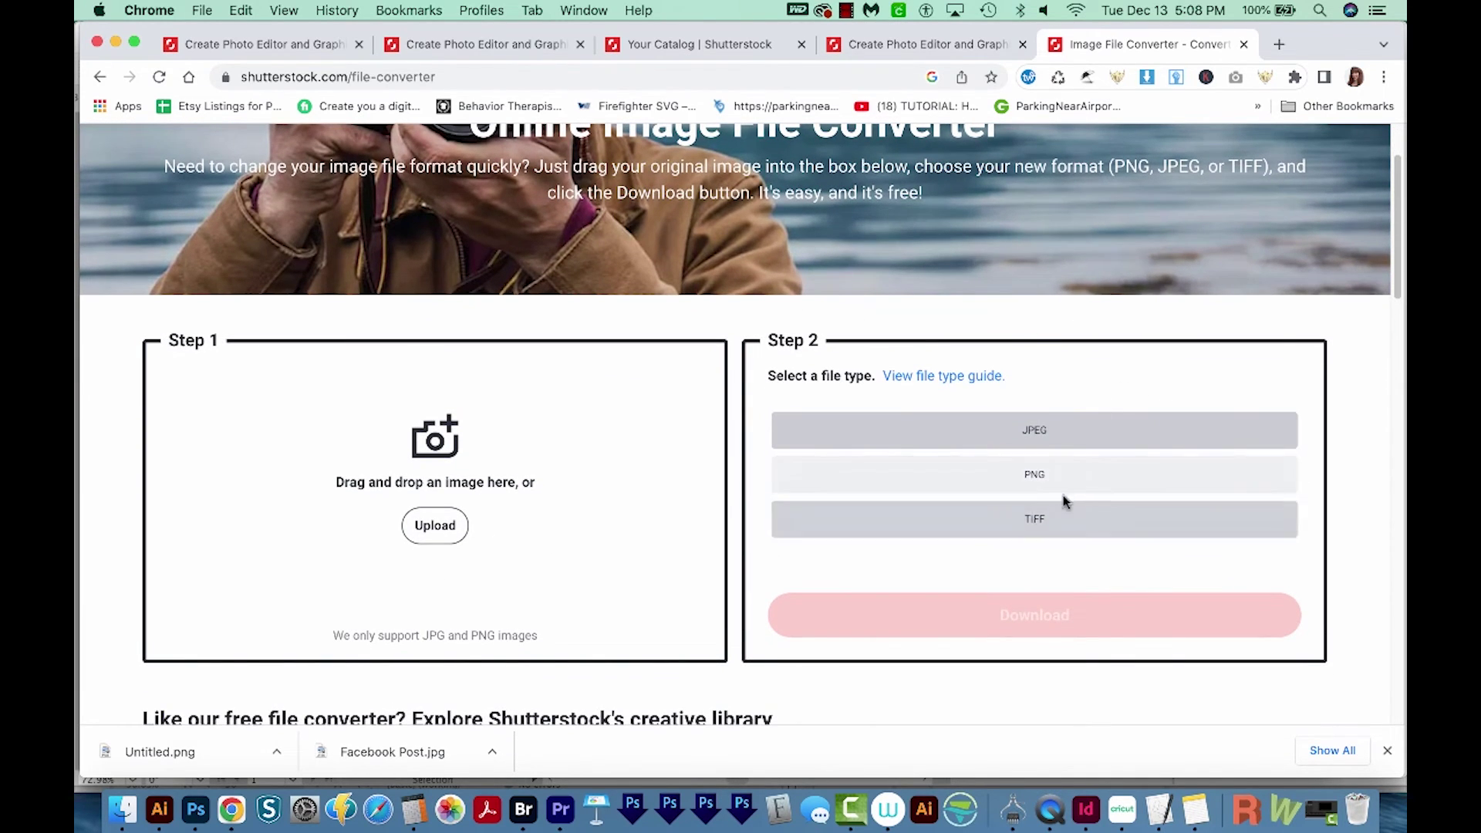
pyautogui.scroll(-1, 1084, 505)
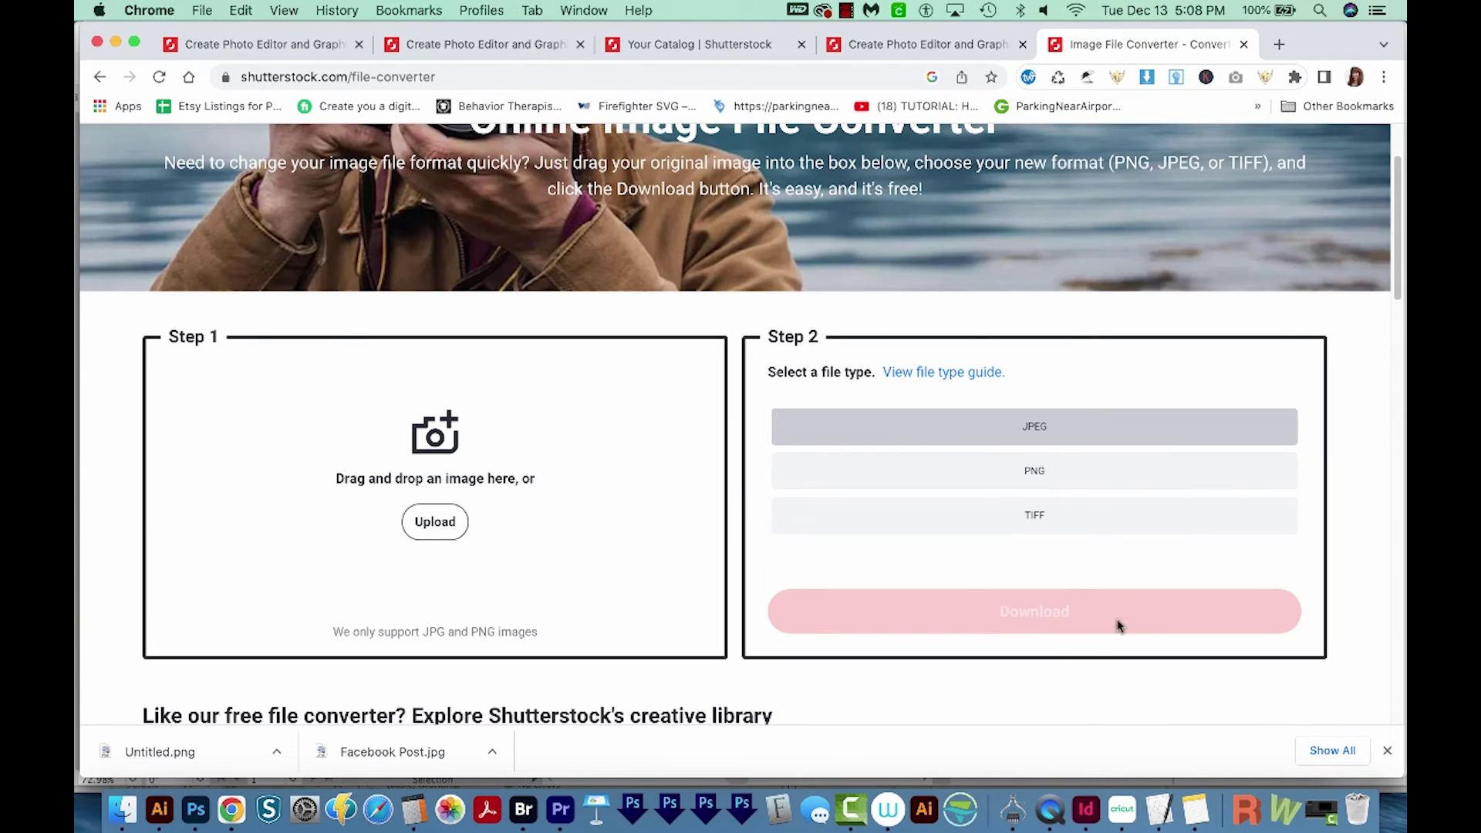
# Switch back to the Creative Flow home tab from the Image File Converter
pyautogui.press('super+2')
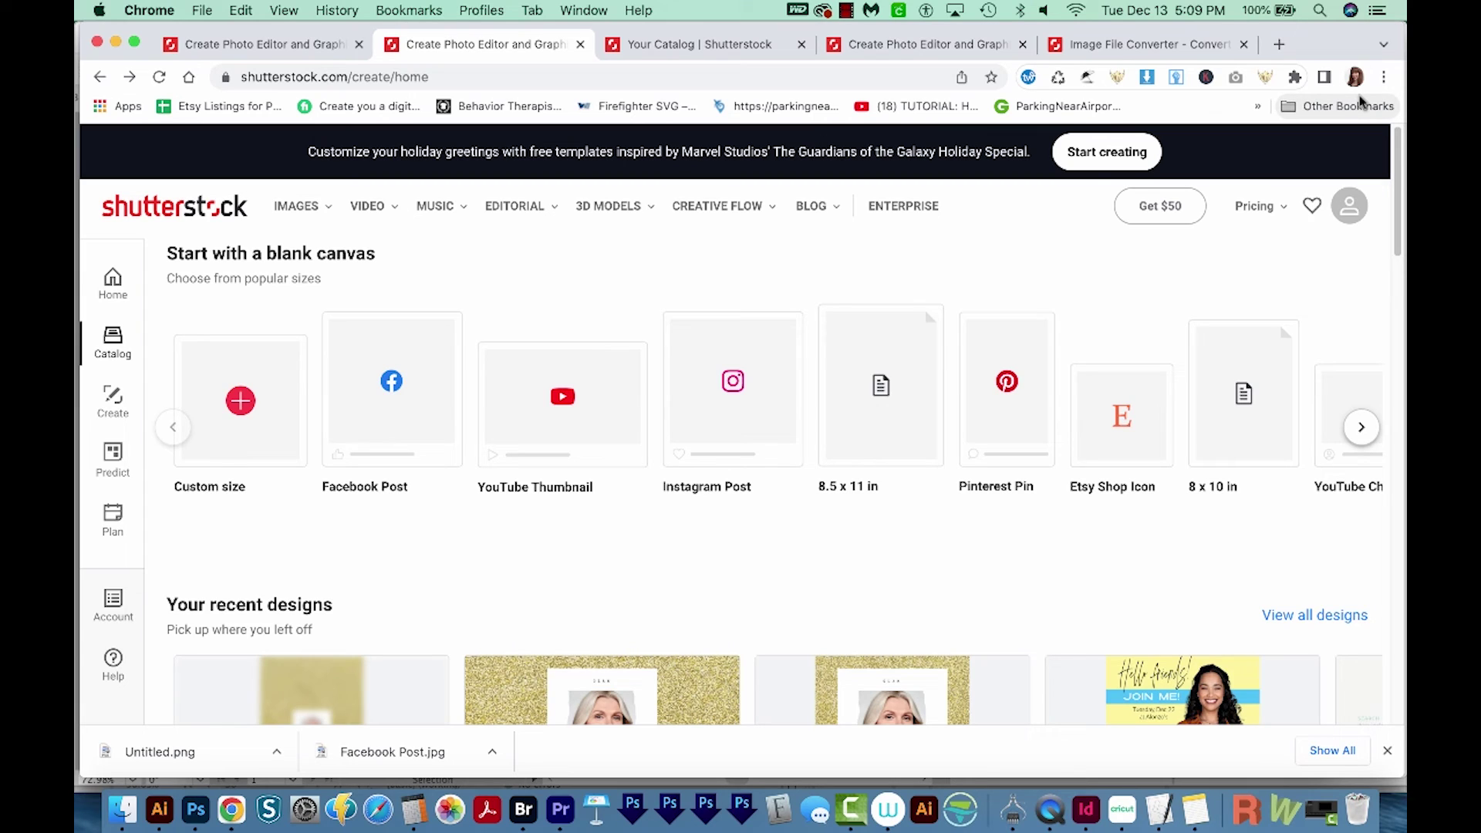